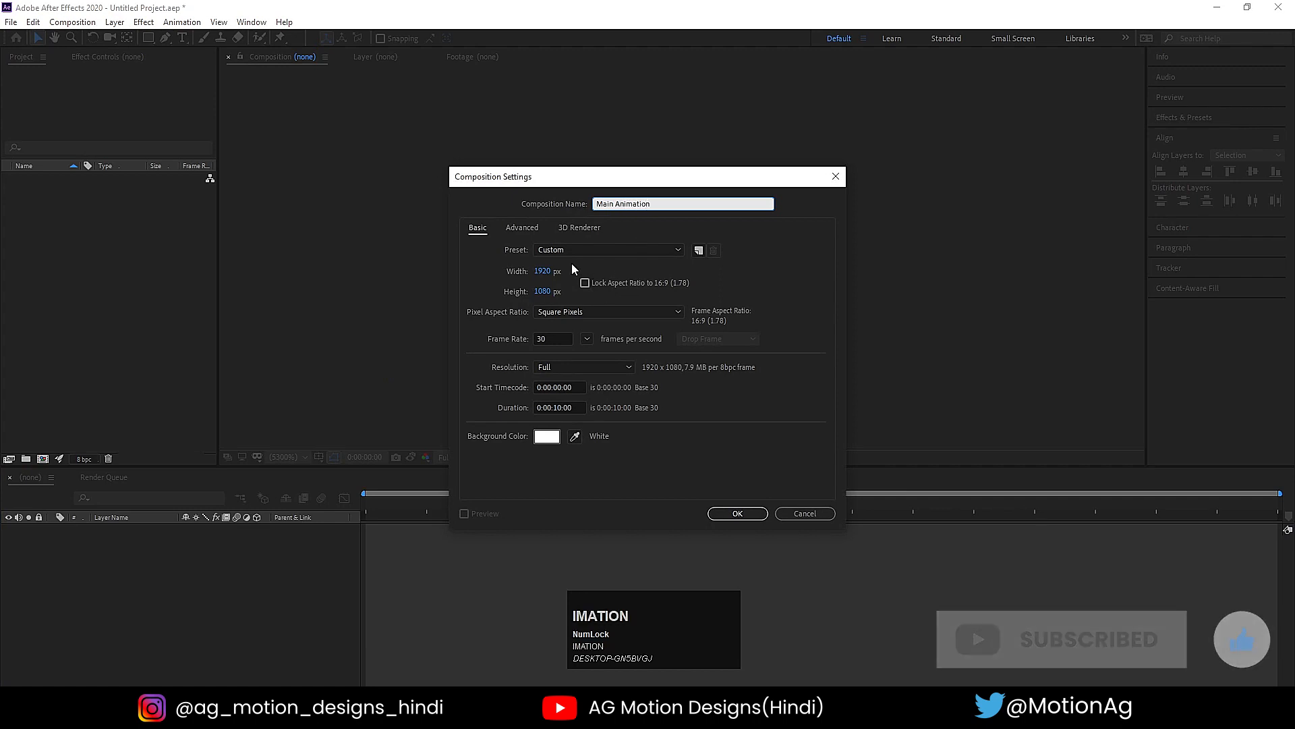
- Create the Main Animation composition at 1920 x 1080 px, 30 fps and 10 seconds, and show its title/action safe guides
left_click(543, 271)
left_click(552, 292)
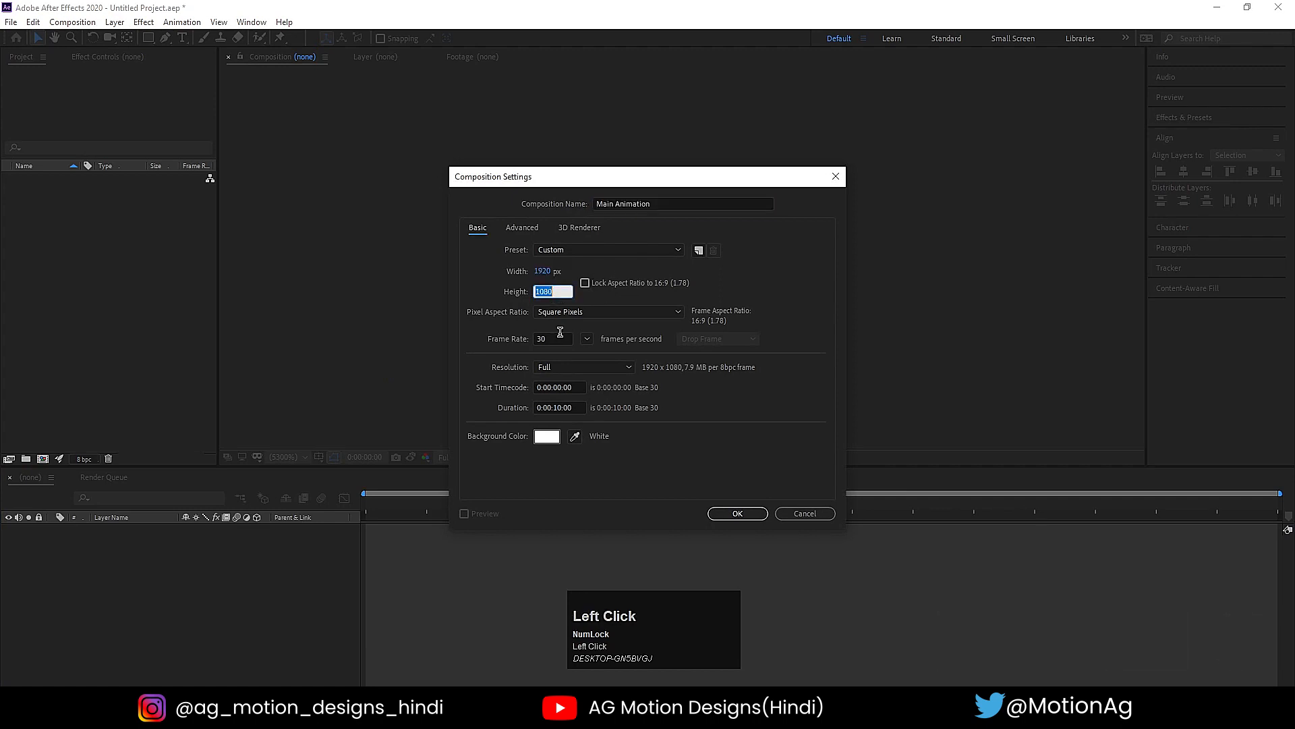
left_click(560, 336)
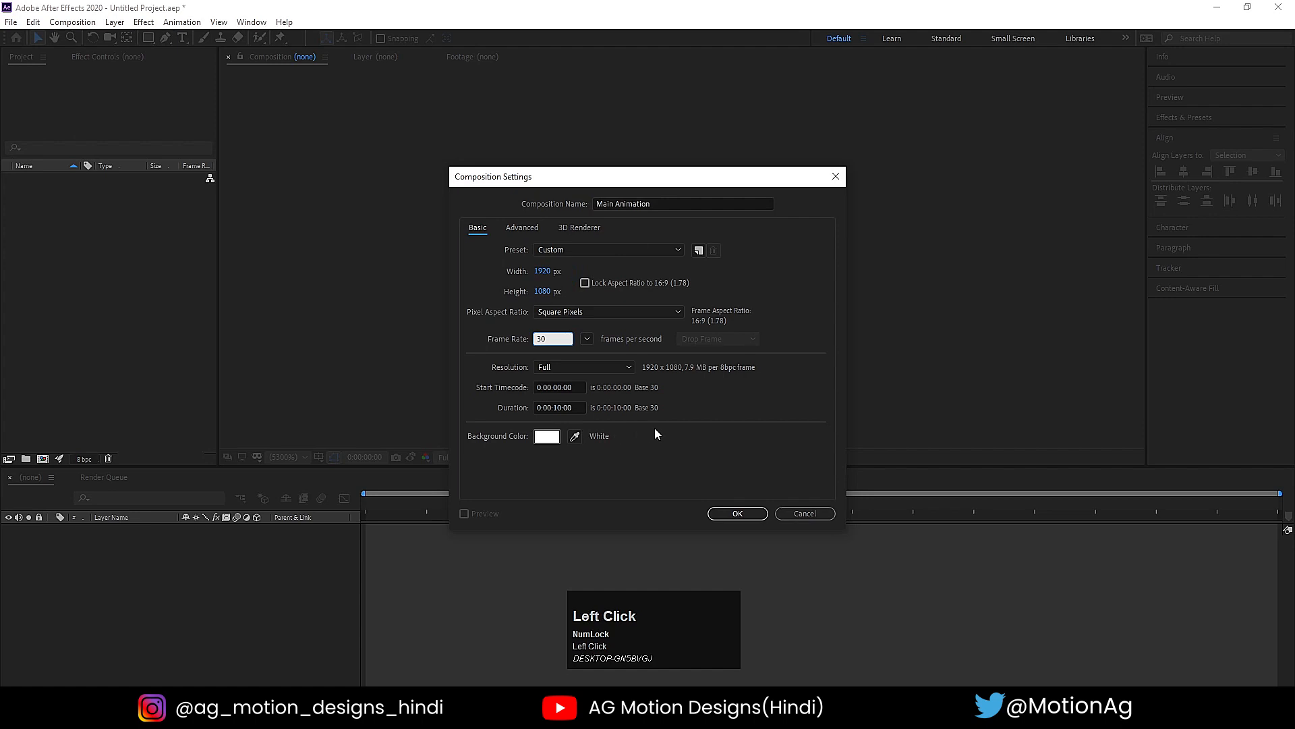
left_click(572, 407)
left_click(641, 463)
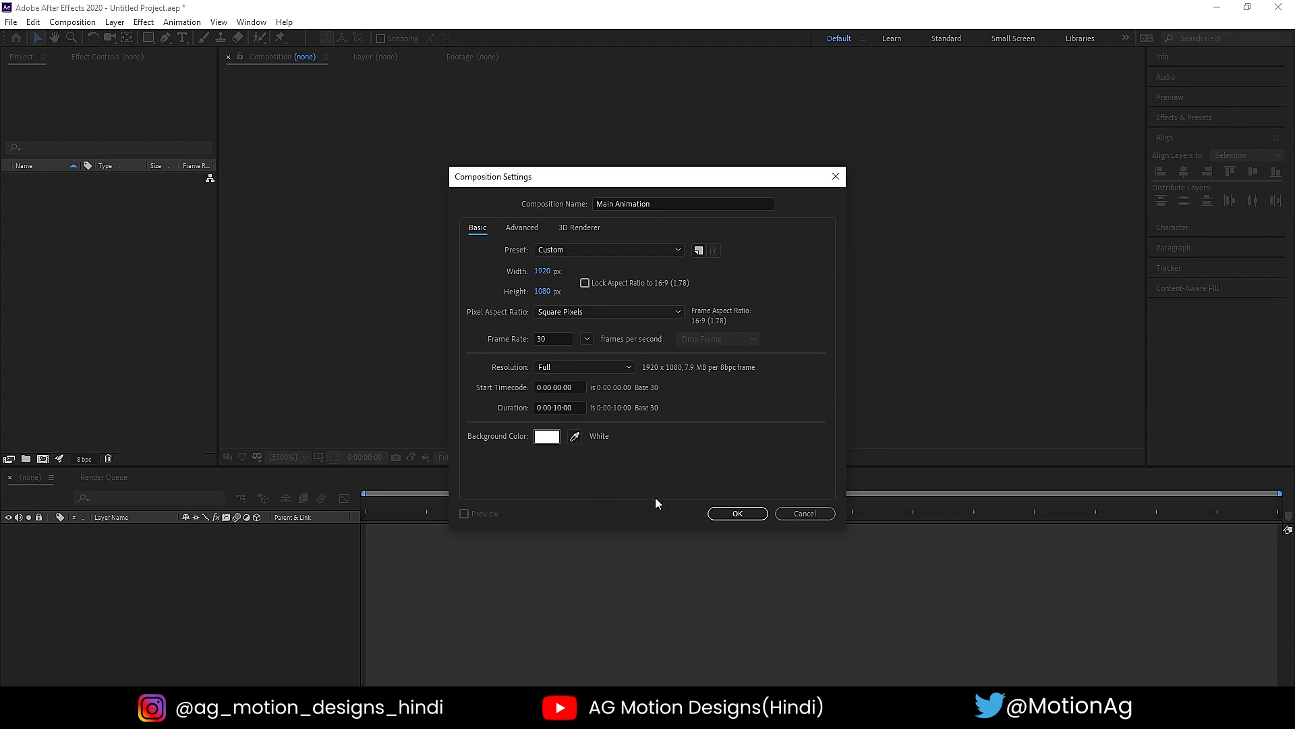
left_click(723, 512)
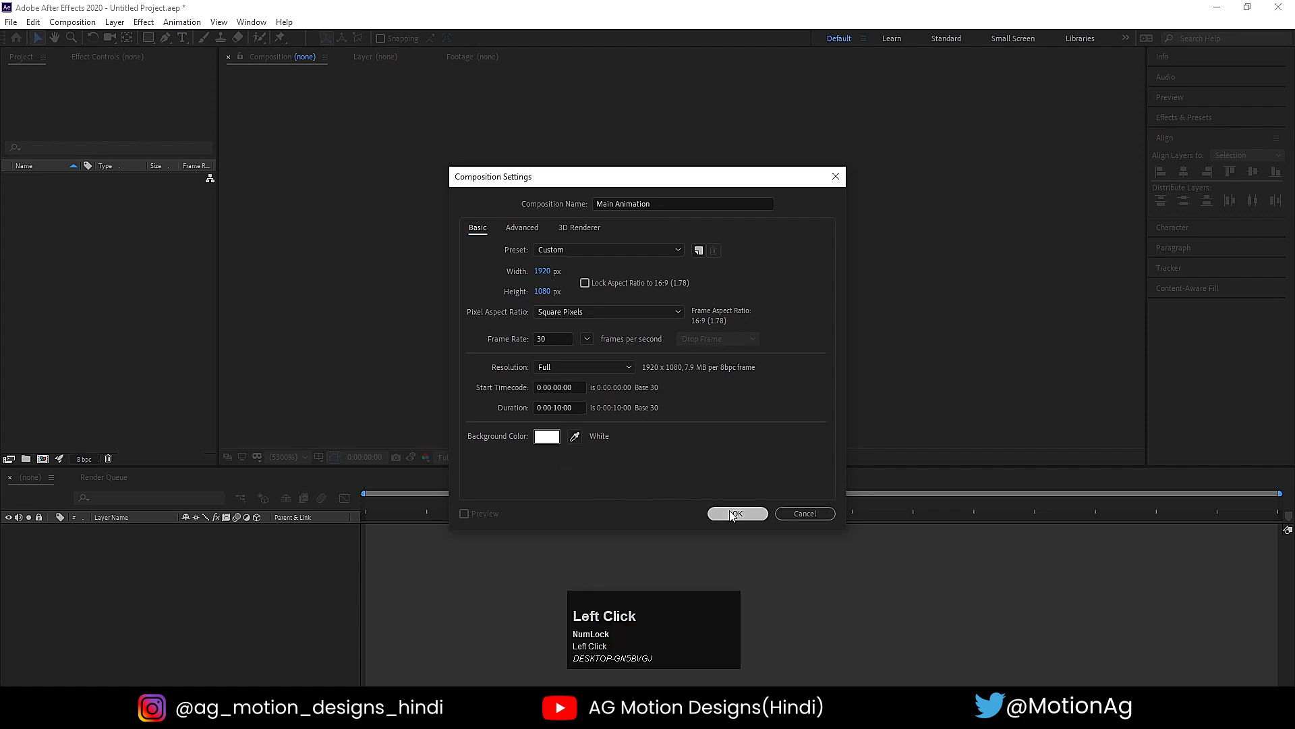
left_click(319, 458)
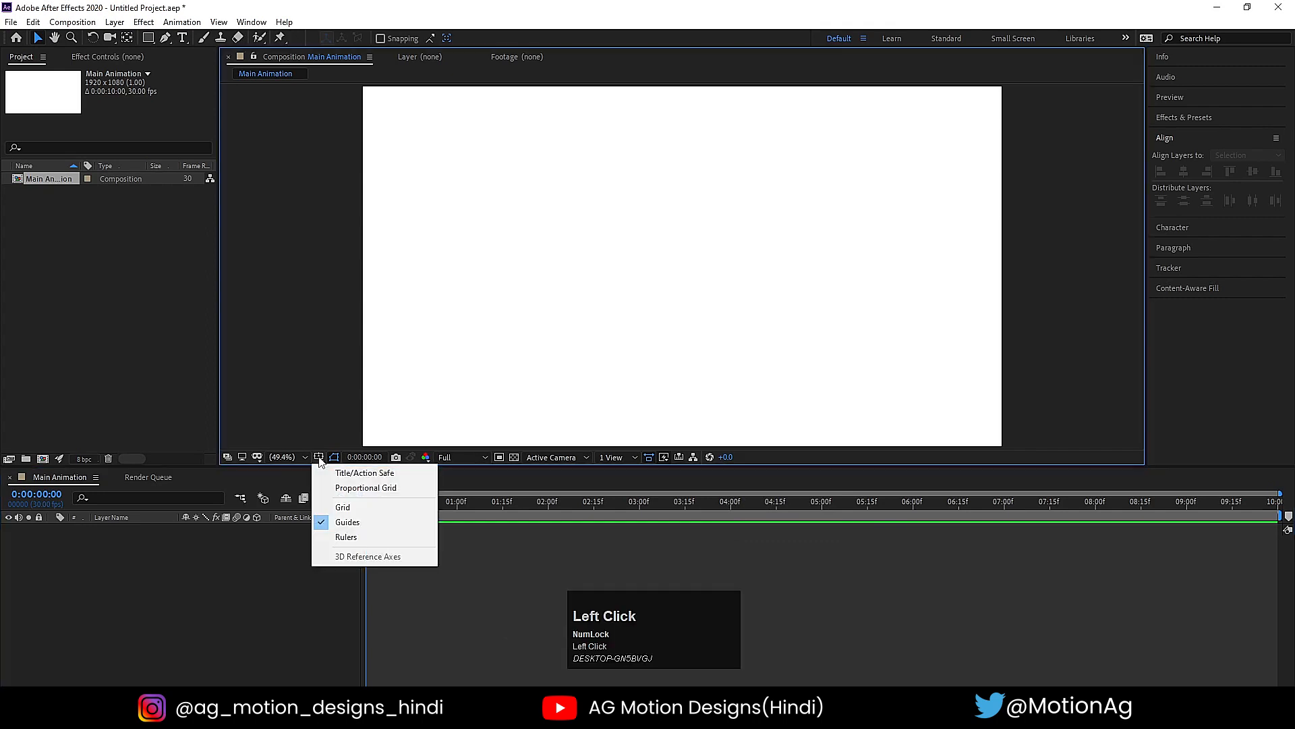
left_click(352, 474)
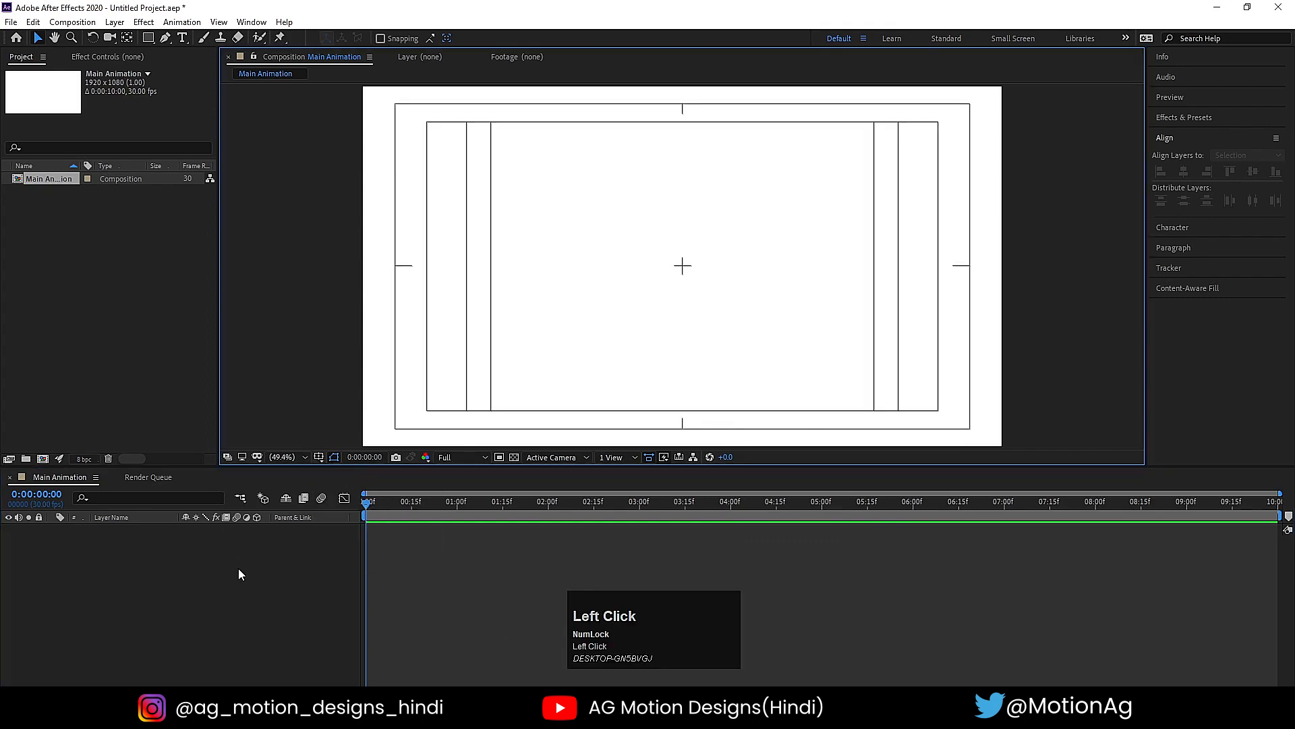
- Import Apple-Logo.png as footage and add it to the Main Animation composition as a layer
key("ctrl+i")
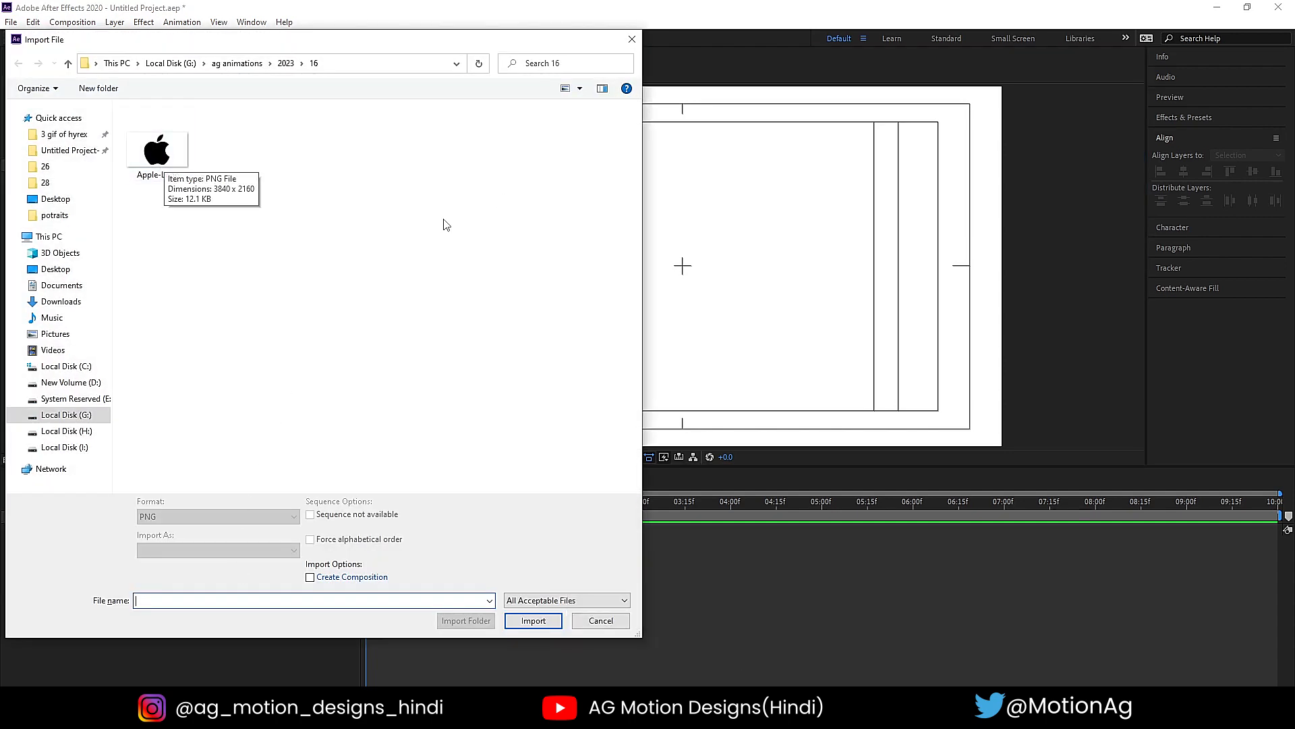
left_click(150, 151)
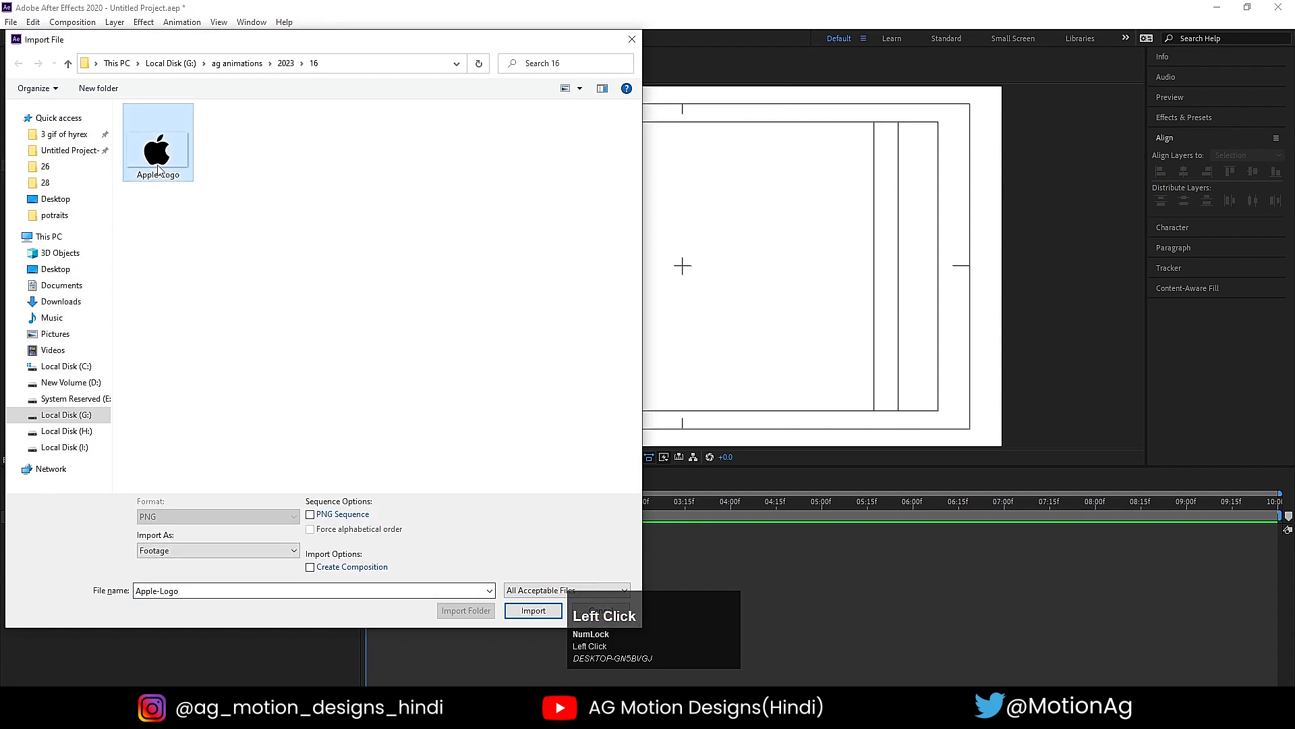
left_click(533, 611)
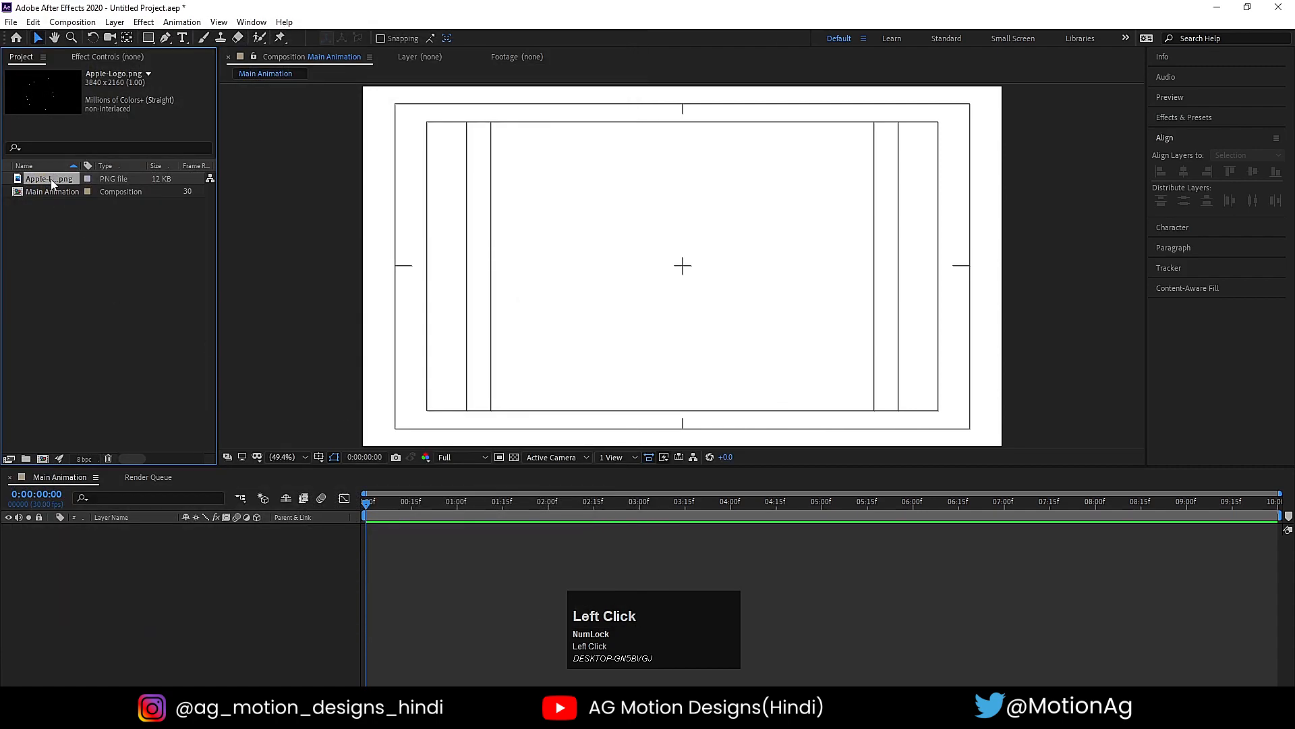
left_click_drag(116, 379, 29, 549)
- Scale the Apple-Logo.png layer to 13% and hide it
key("s")
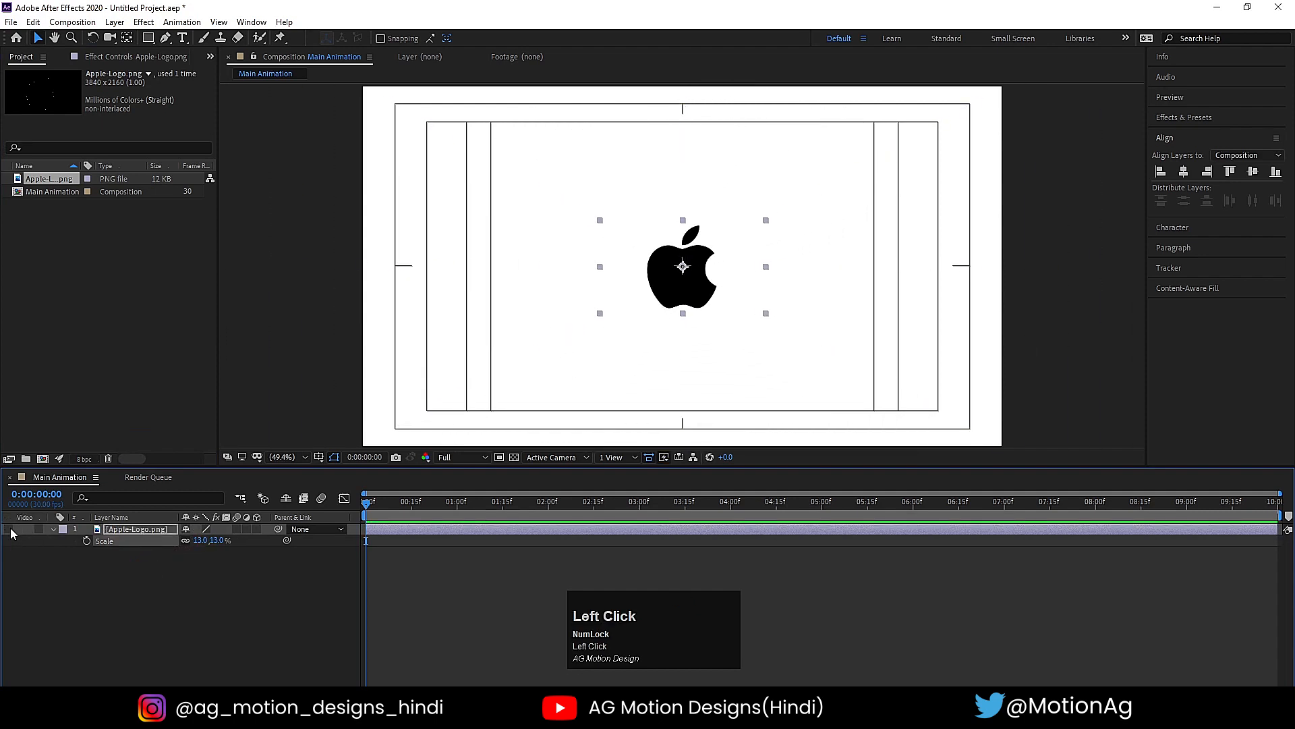
left_click(9, 529)
left_click(131, 605)
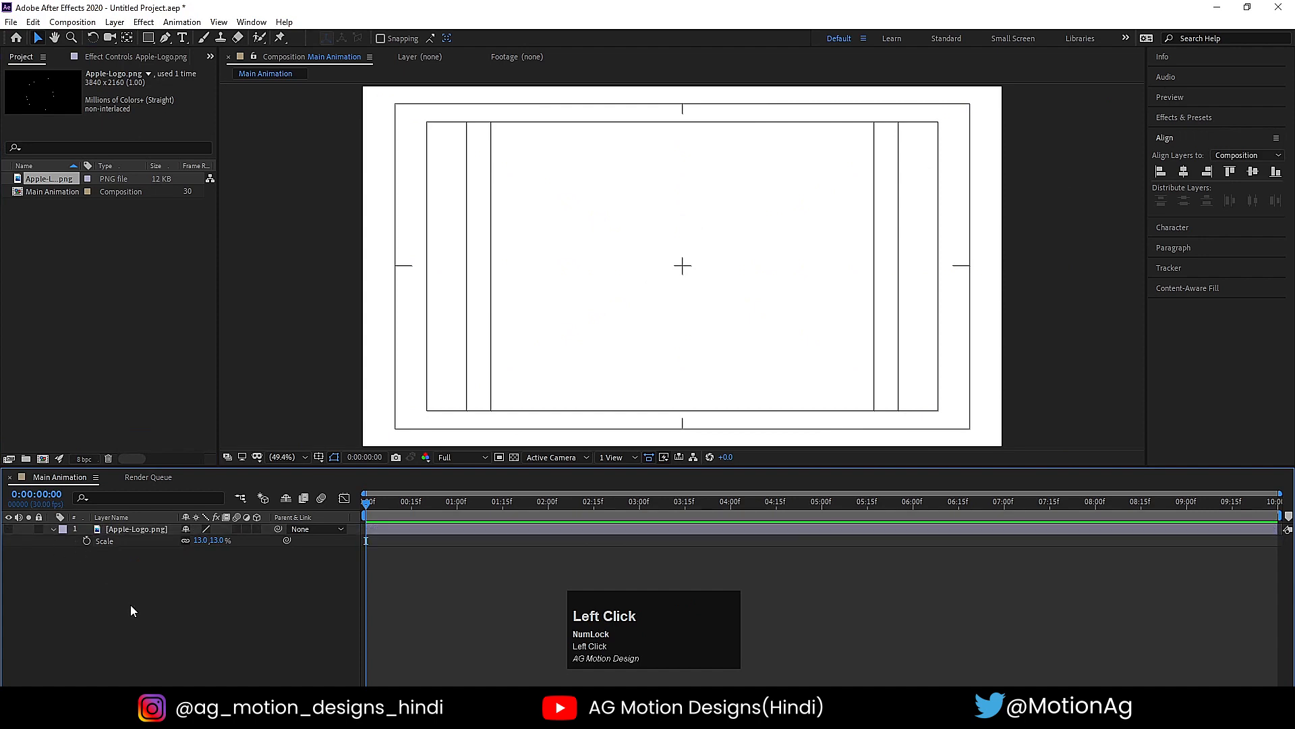
- Set up the Ellipse tool with no fill and a black 000000 stroke
left_click(149, 39)
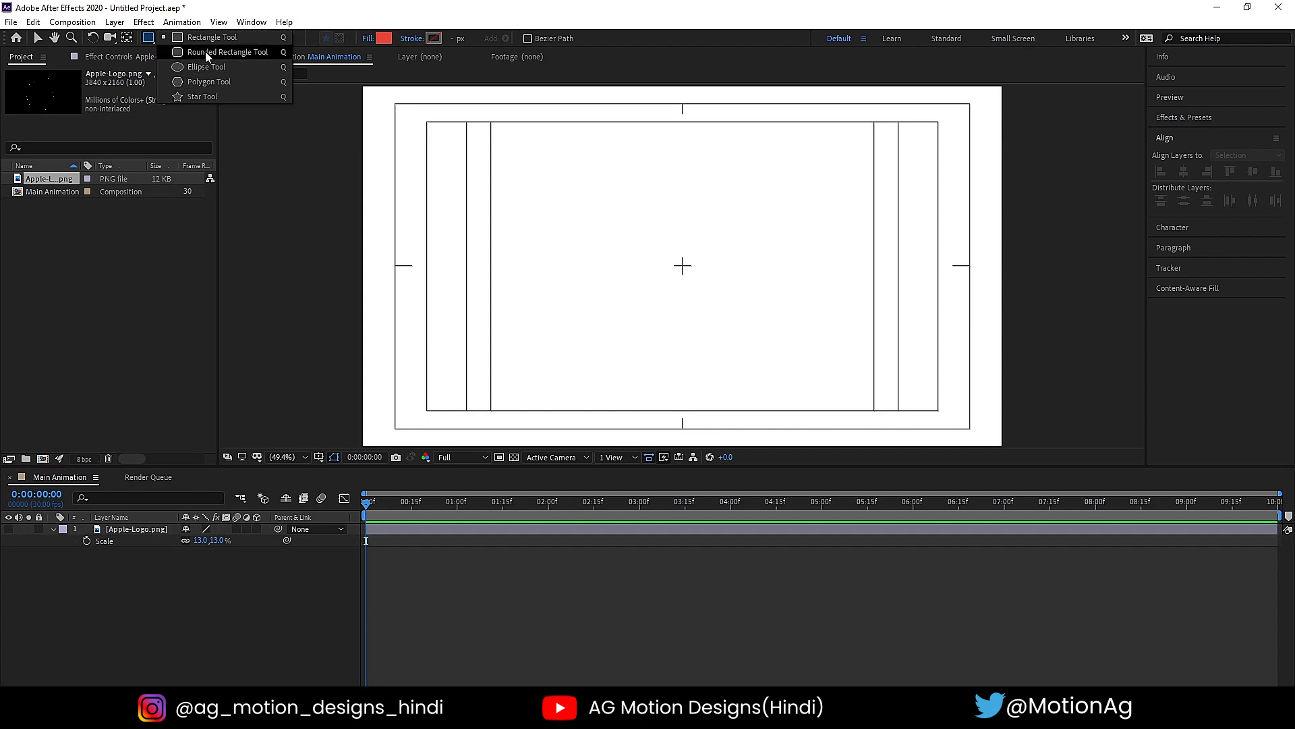
key("Num_Lock")
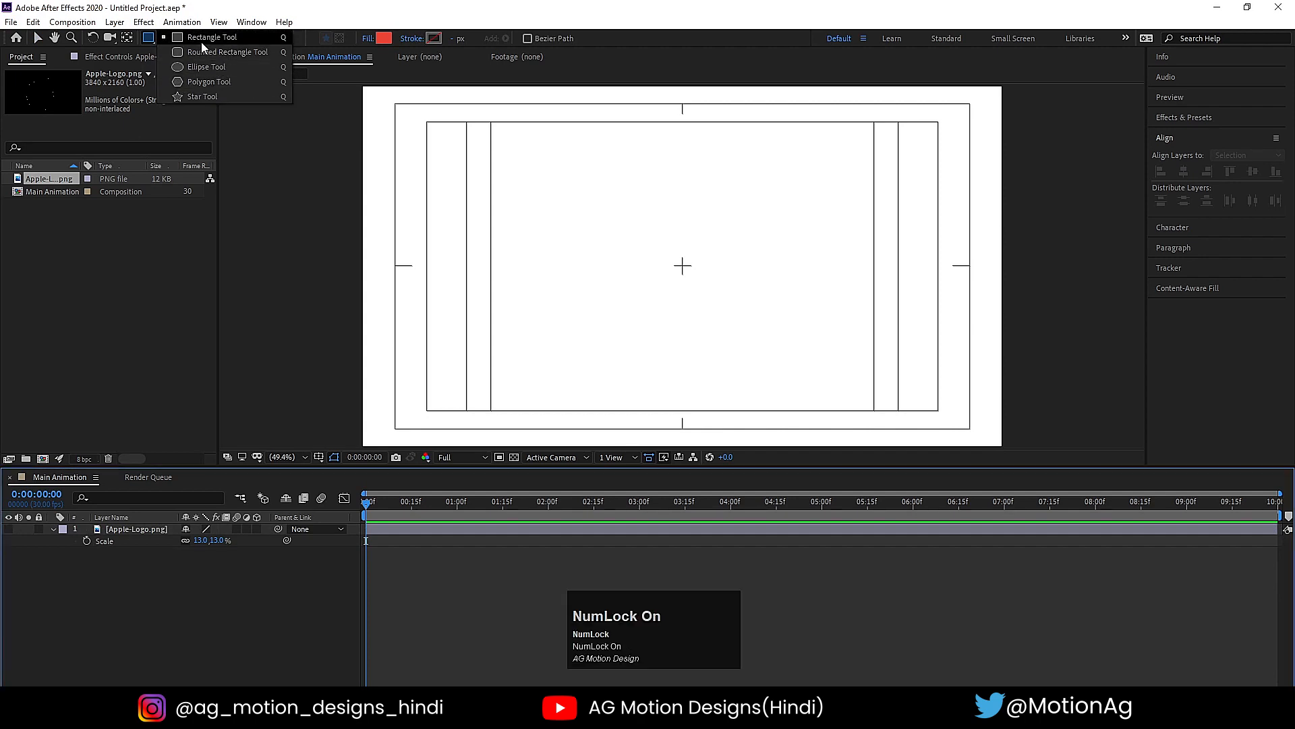
left_click(206, 67)
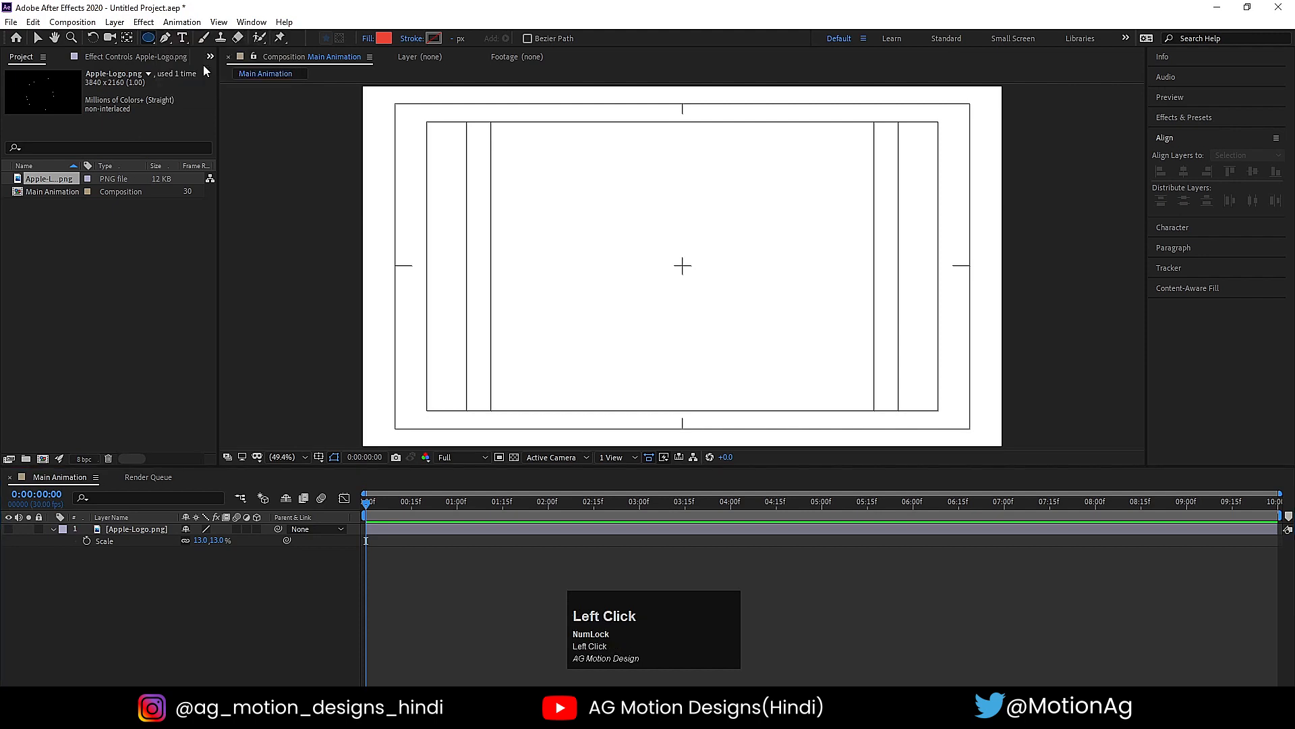
left_click(369, 40)
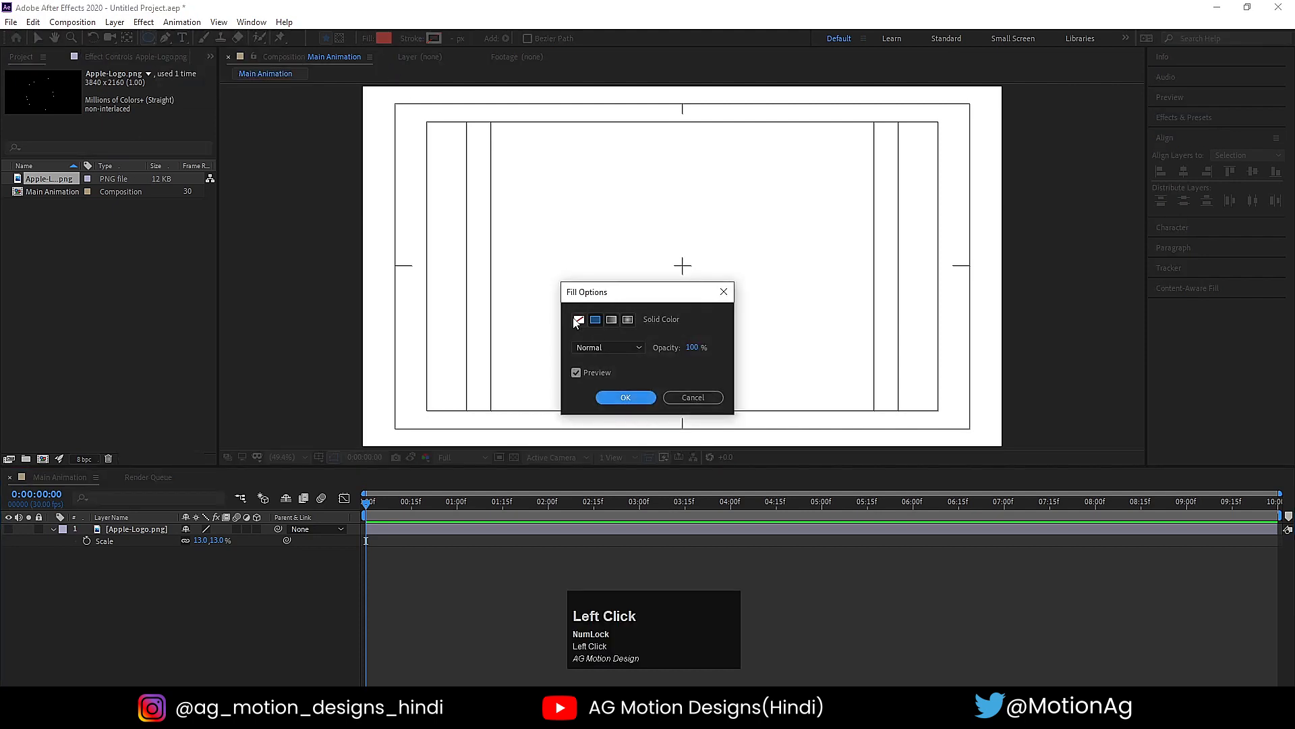
left_click(579, 321)
left_click(623, 398)
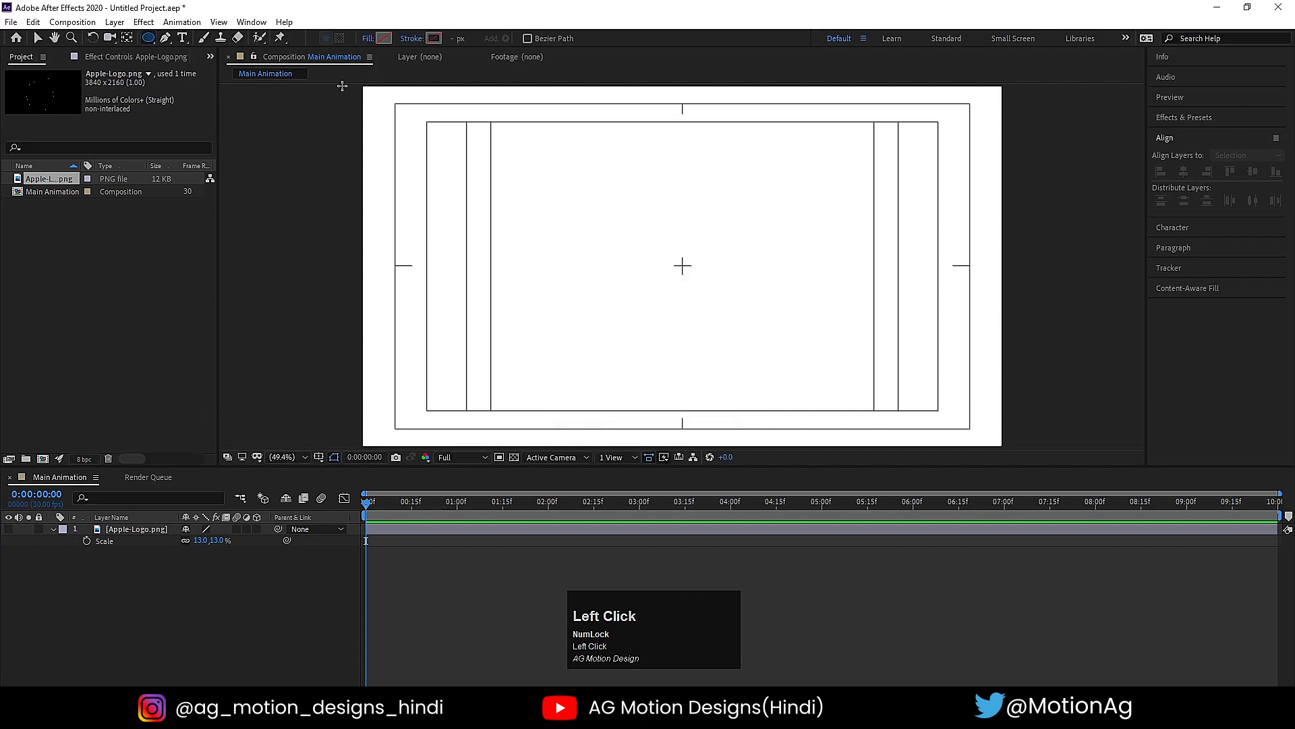
left_click(433, 38)
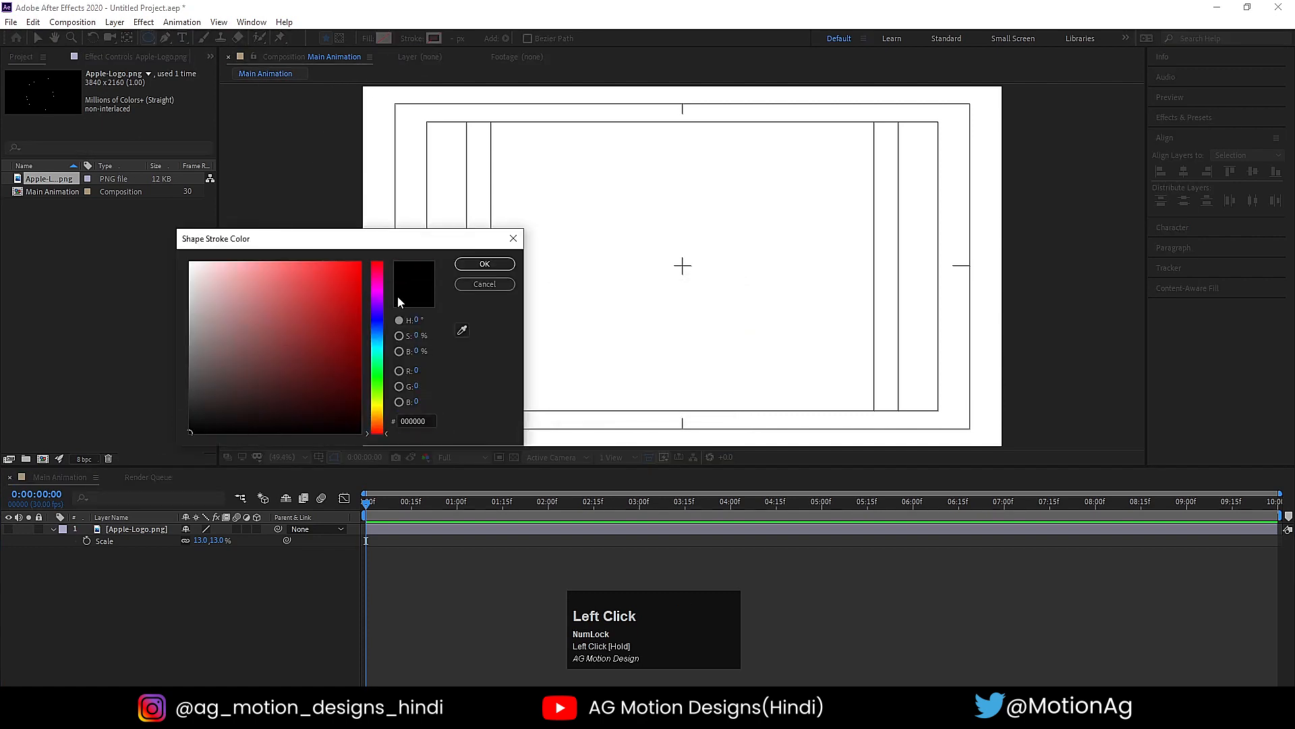
left_click(484, 264)
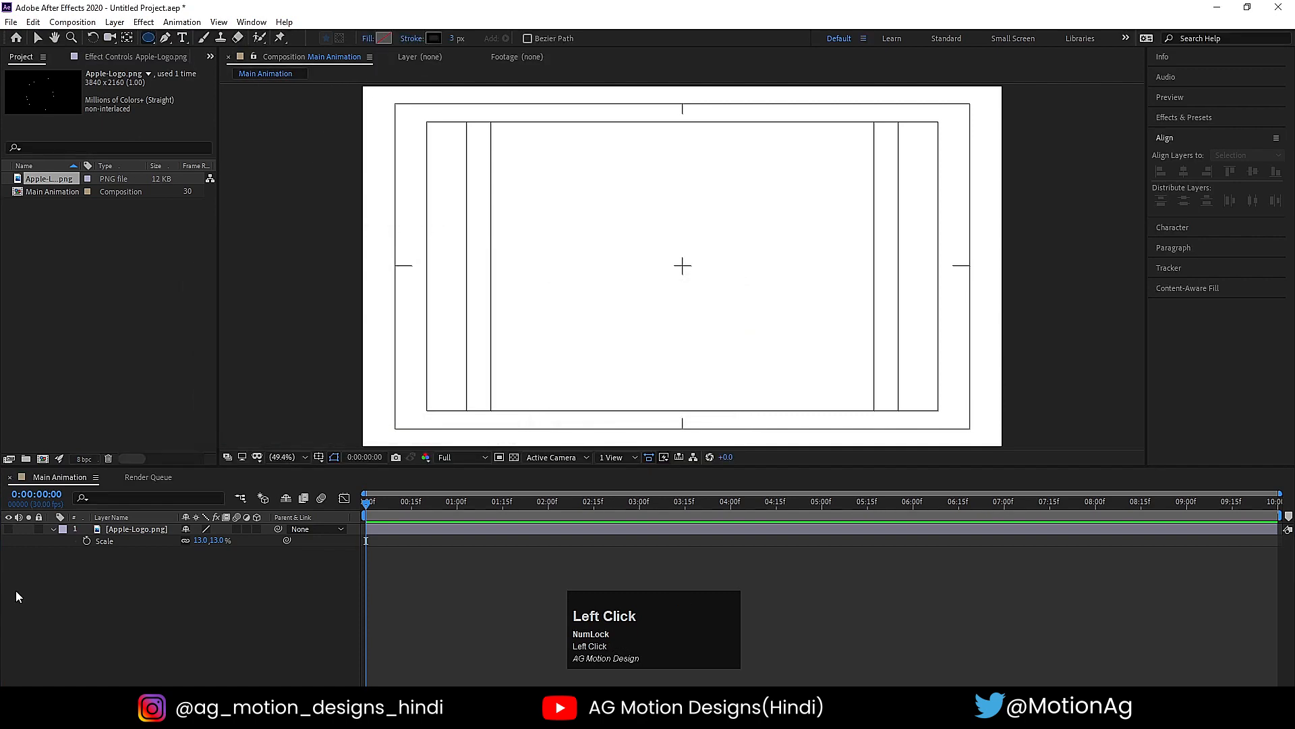
- Draw a small circle with a 3 px stroke in the upper-left area of the composition
left_click(9, 529)
left_click(9, 529)
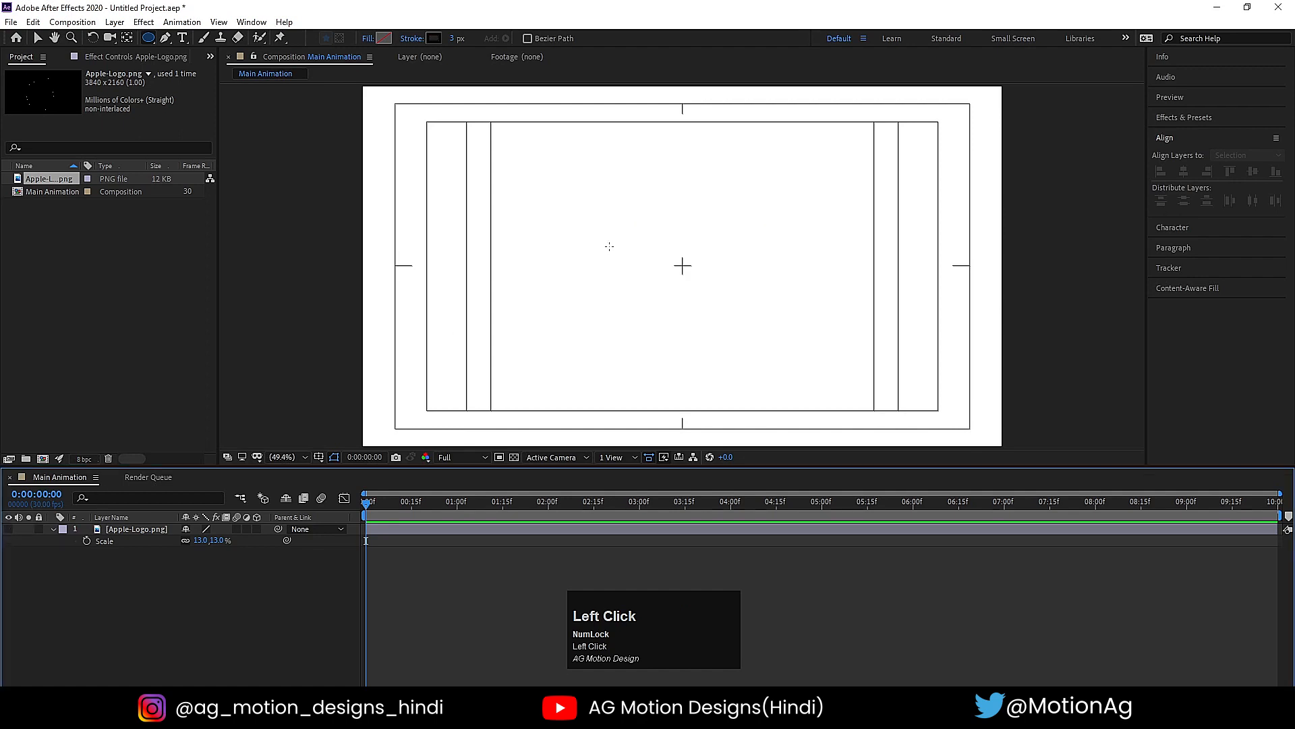
left_click_drag(545, 173, 599, 228)
- Center the circle layer's anchor point on the shape and align the layer to the horizontal and vertical center of the composition
left_click(128, 529)
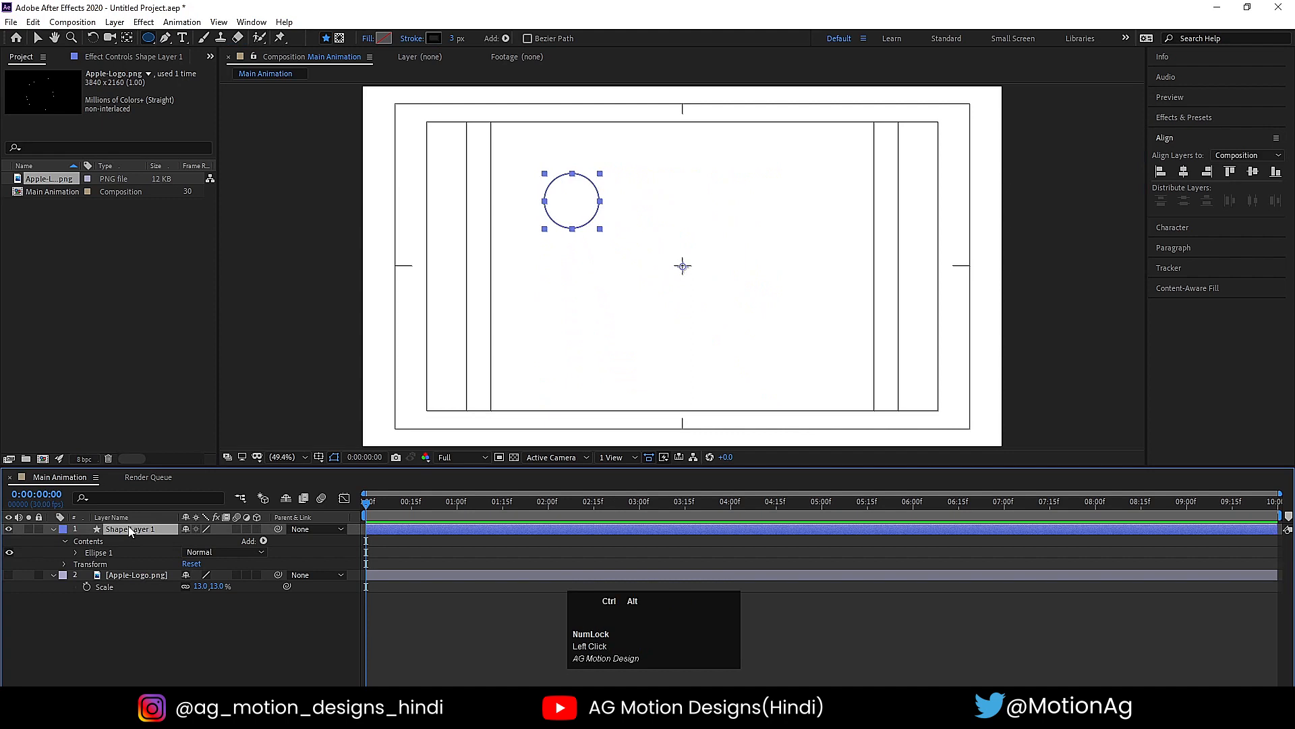
key("ctrl+alt+Home")
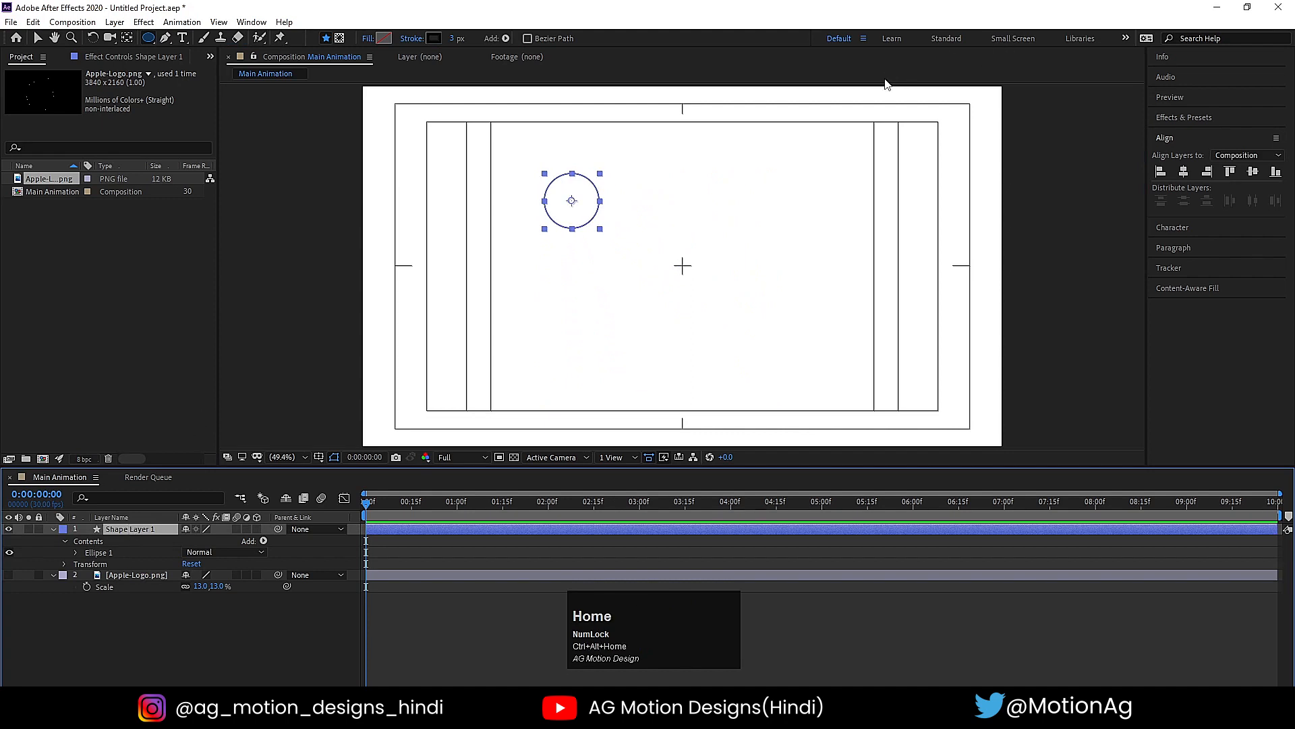
left_click(1178, 140)
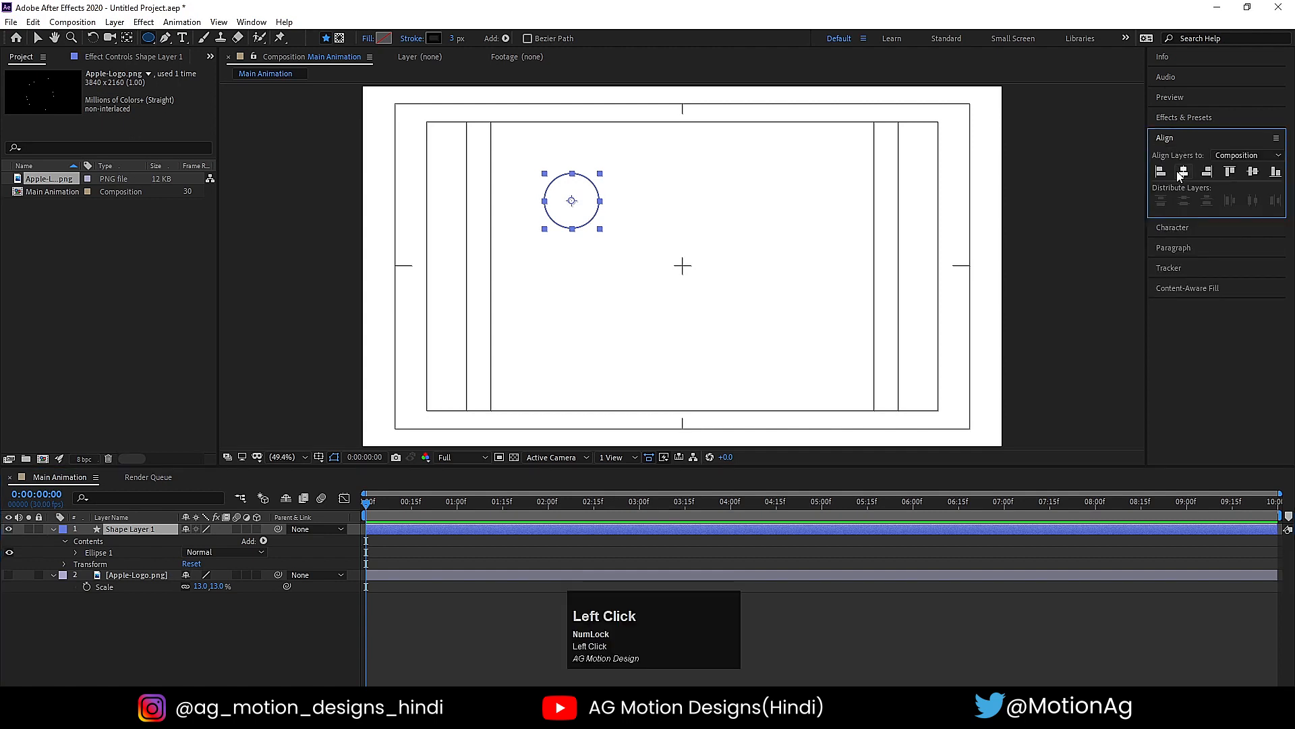
left_click(1183, 173)
left_click(1250, 177)
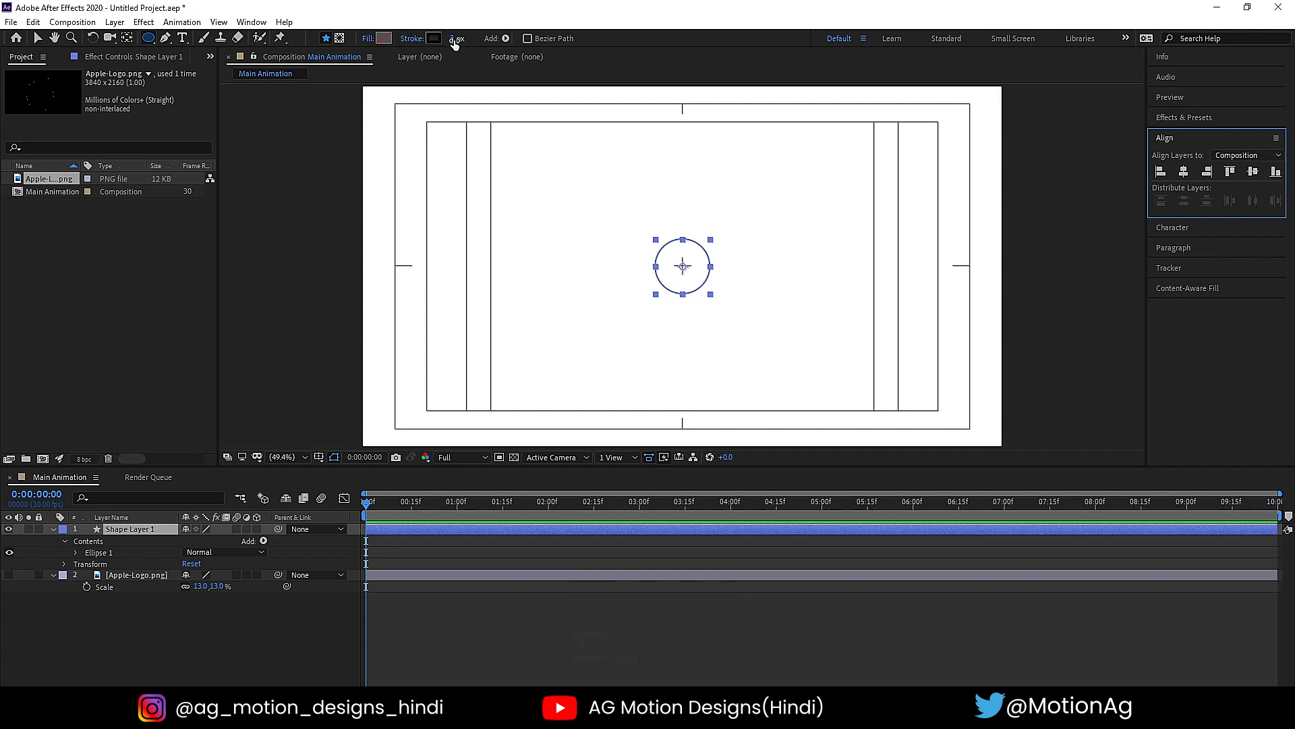
- Thicken the circle's stroke to 134 px and scale the shape layer down to 72%
left_click_drag(454, 38, 563, 58)
scroll(732, 258, "up", 4, "alt")
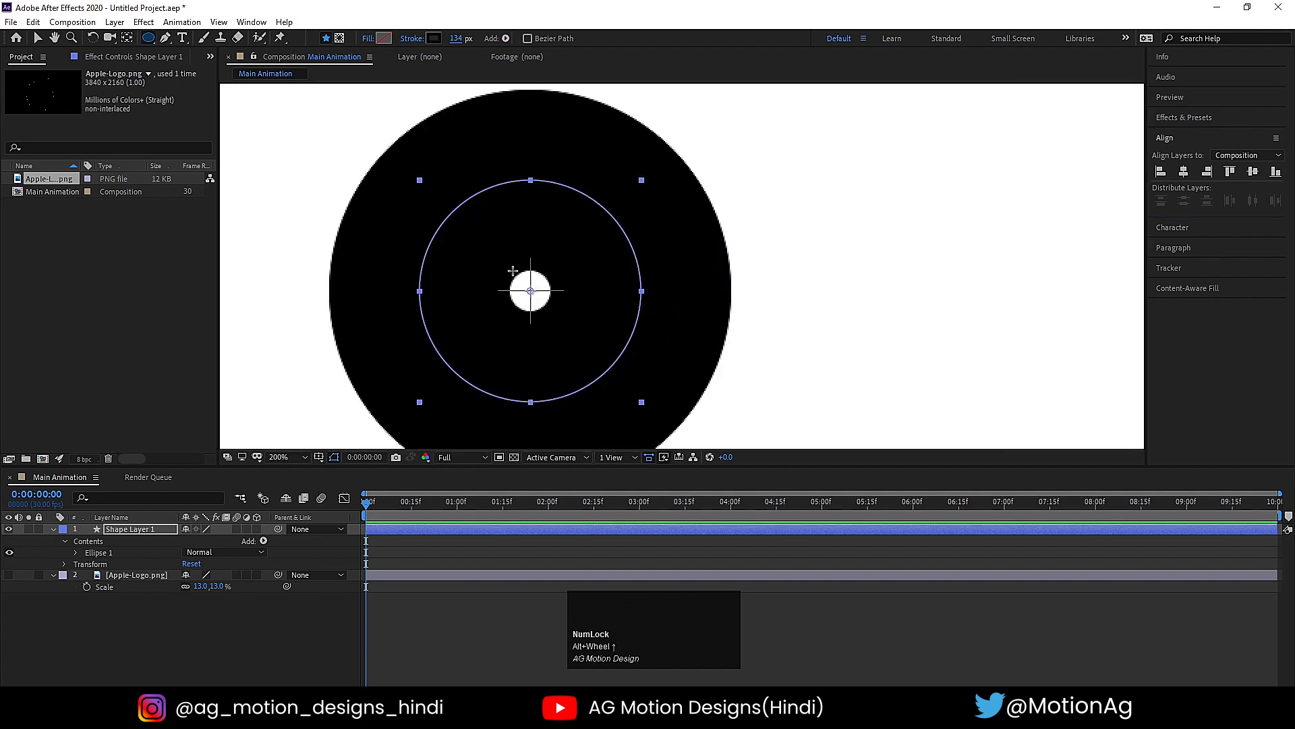
left_click(121, 532)
key("s")
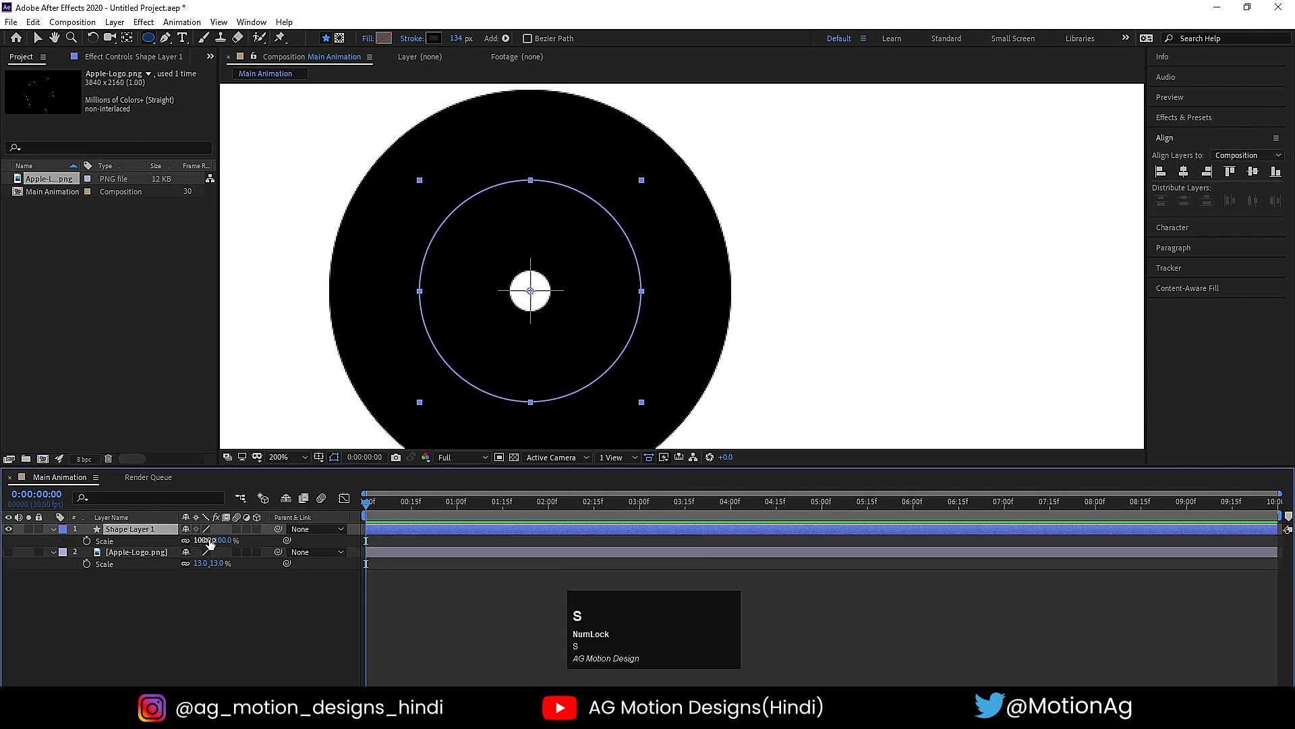
left_click_drag(210, 543, 190, 543)
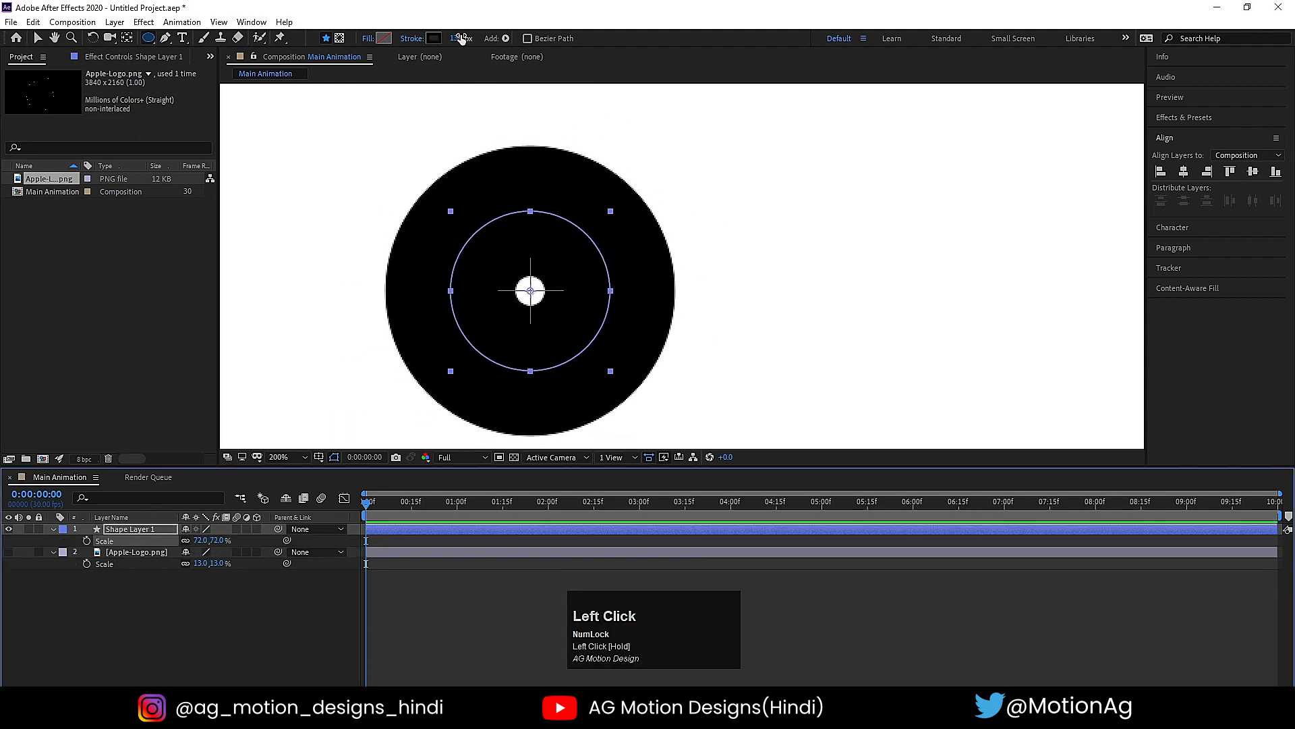
- Increase the circle's stroke width to 164 px to close the hole in its center
left_click_drag(461, 39, 483, 41)
left_click(196, 610)
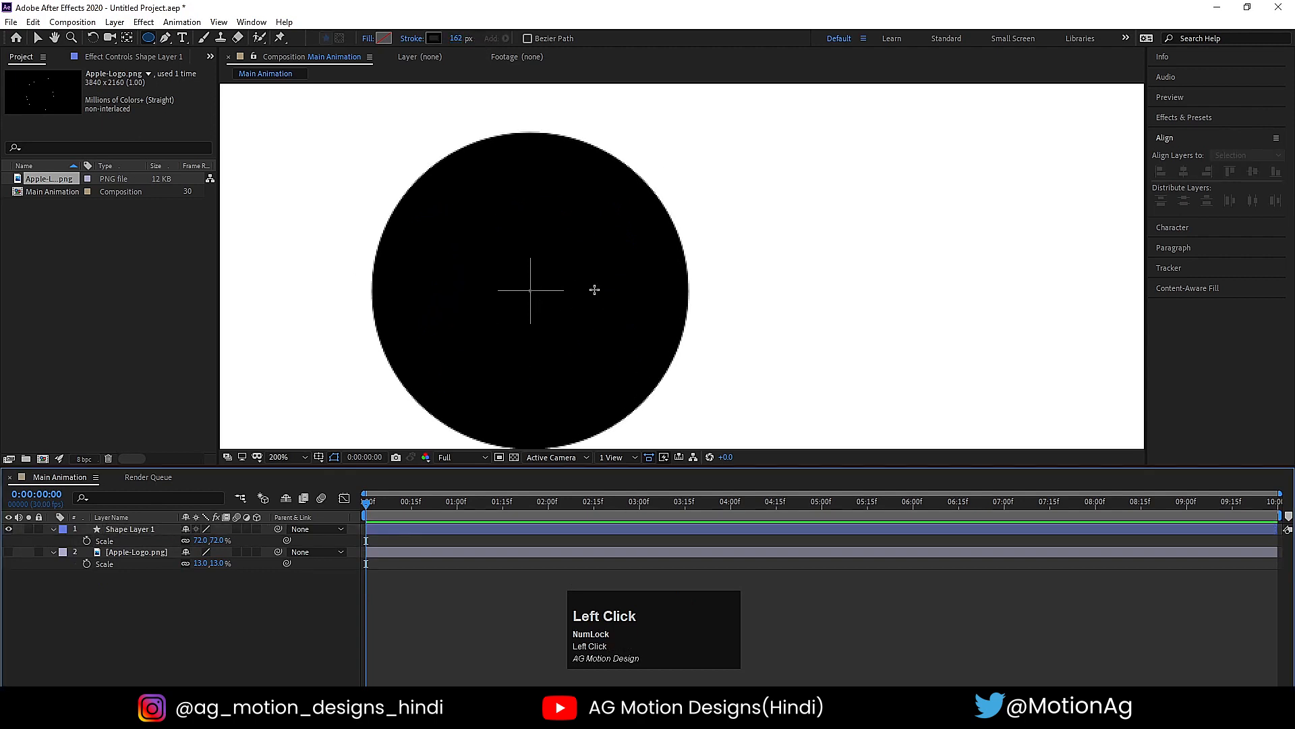
left_click(152, 528)
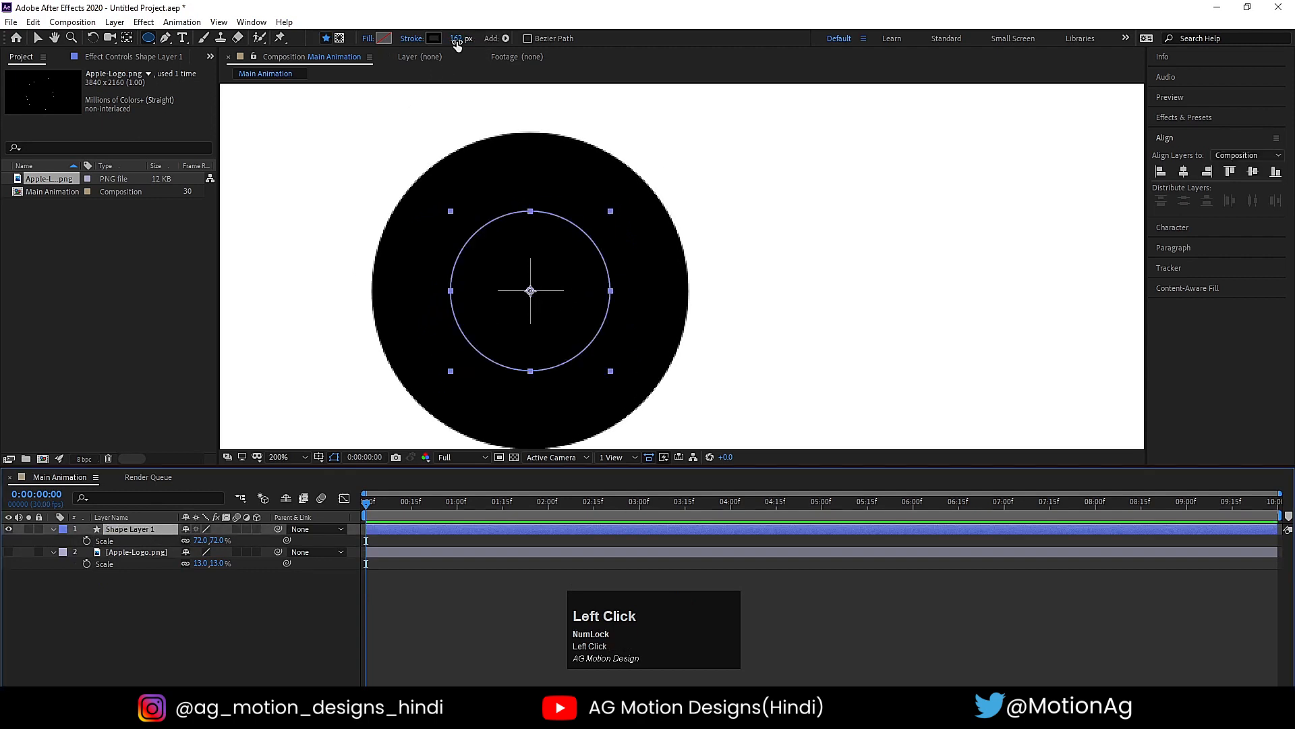
left_click_drag(456, 42, 459, 42)
left_click(150, 645)
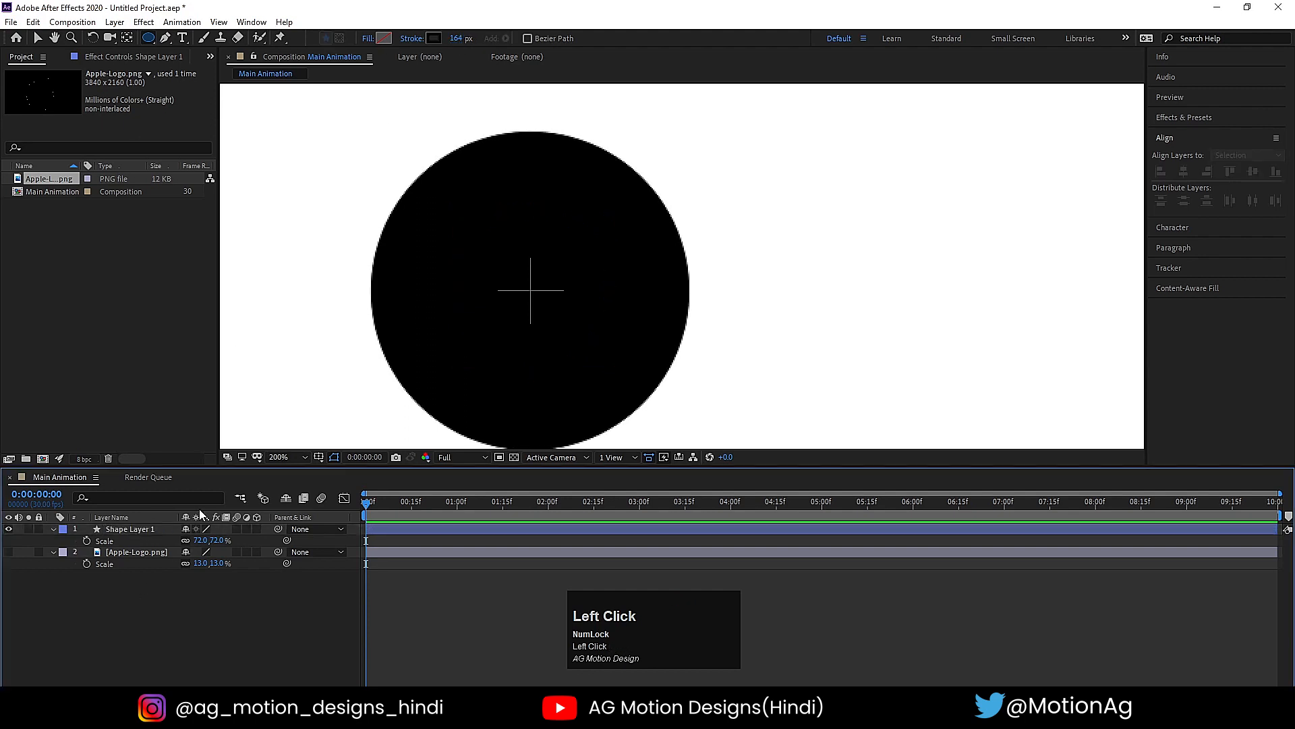
left_click(141, 528)
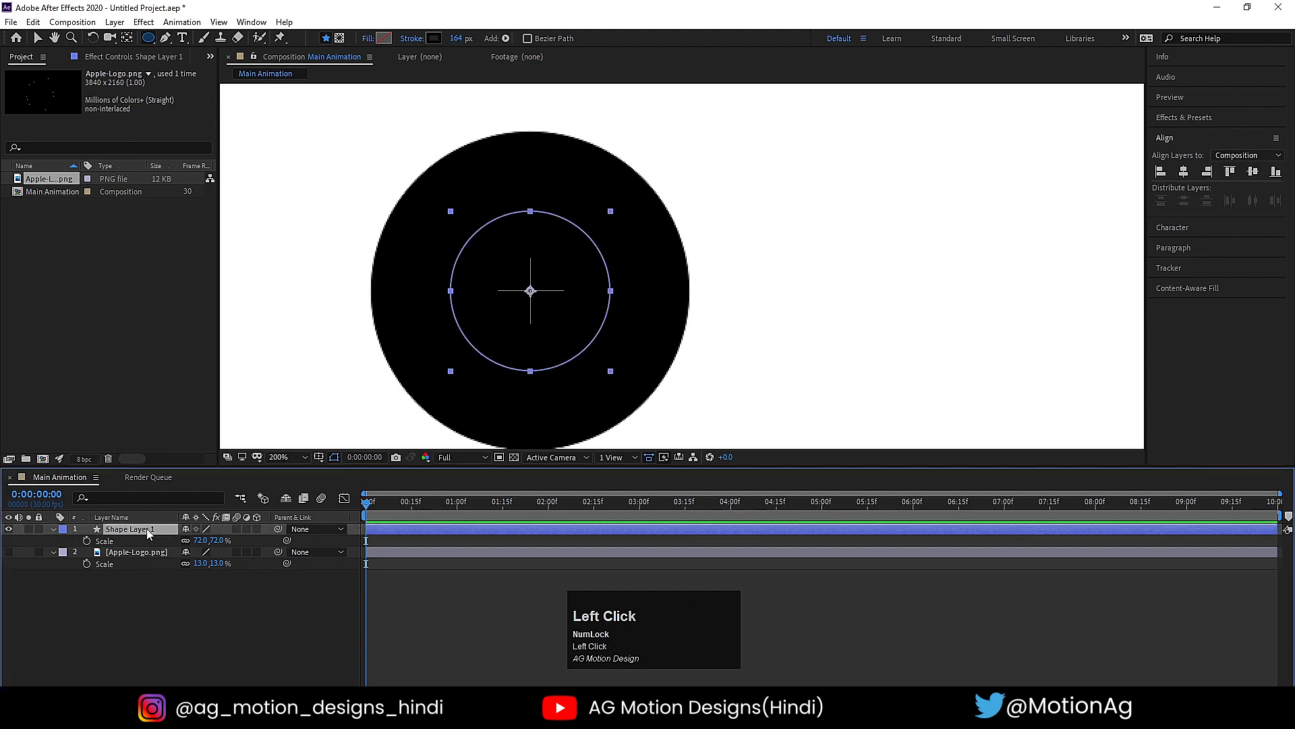
key("ctrl+d")
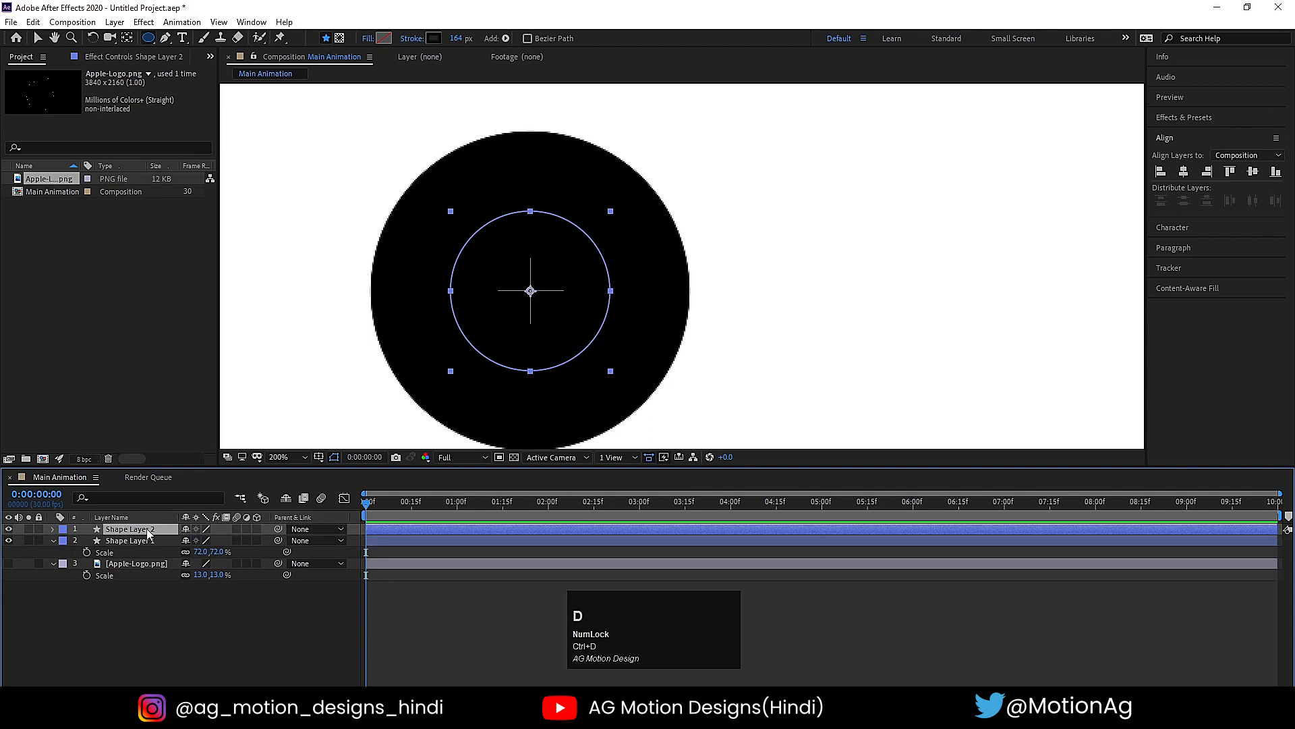
key("s")
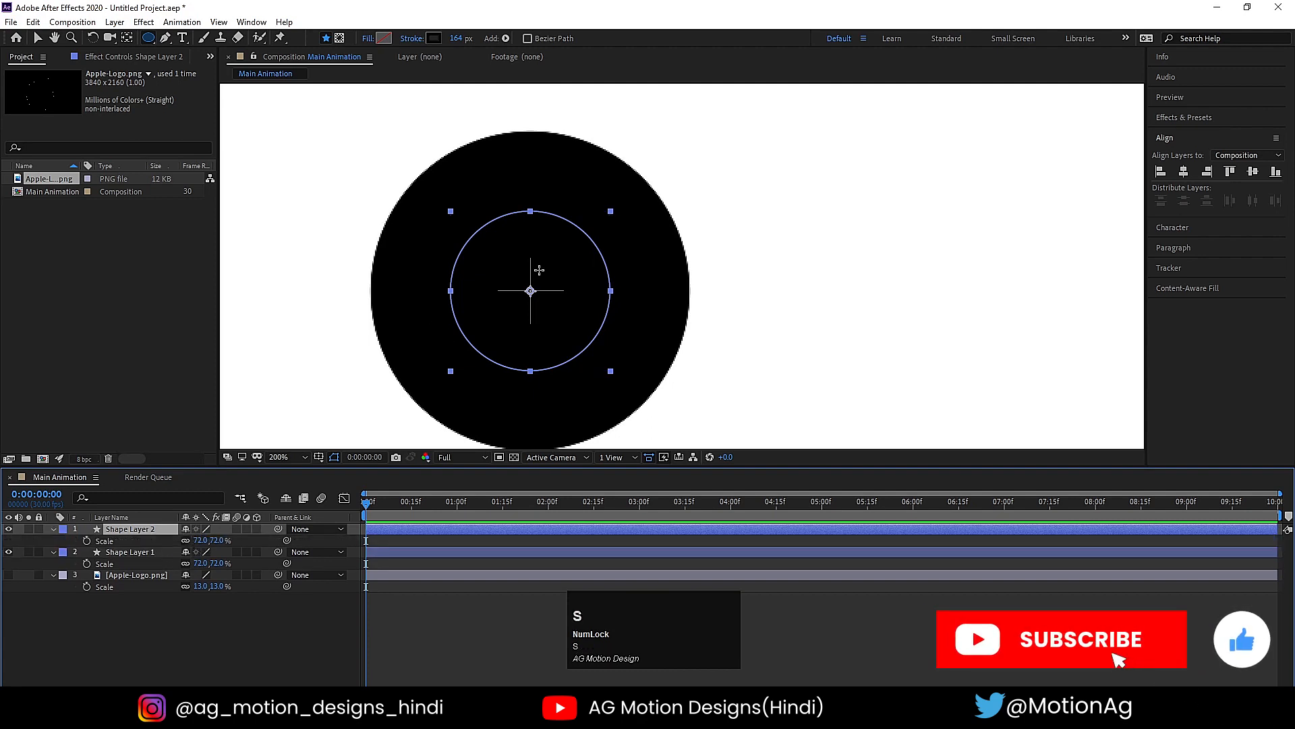
scroll(540, 270, "down", 2)
left_click_drag(201, 540, 244, 527)
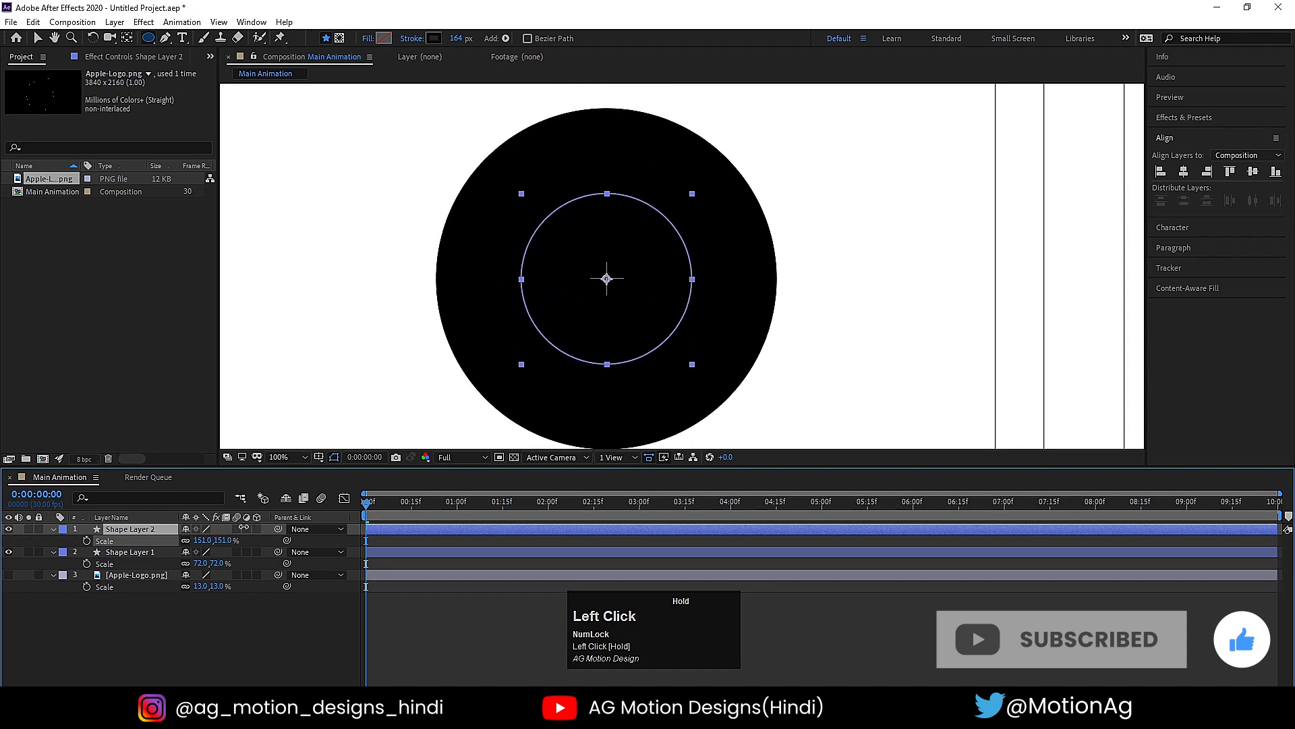
left_click(108, 529)
key("Delete")
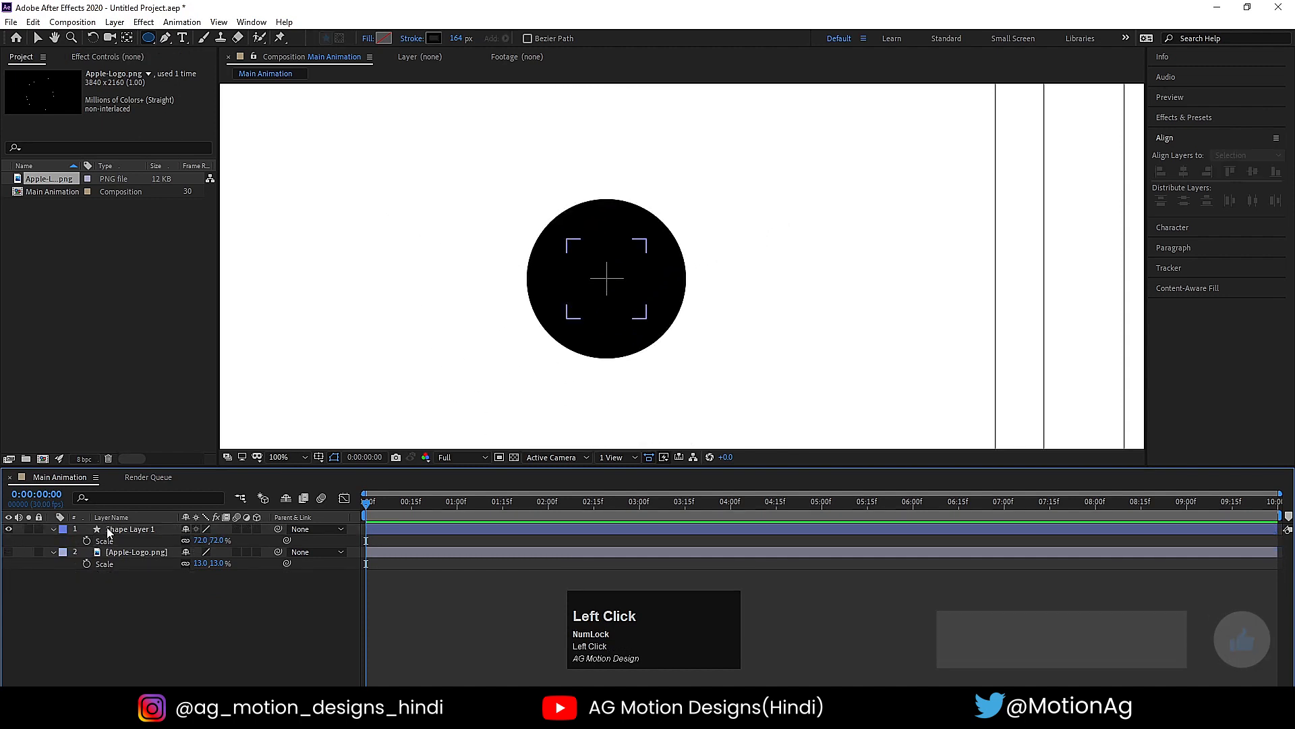
left_click(108, 530)
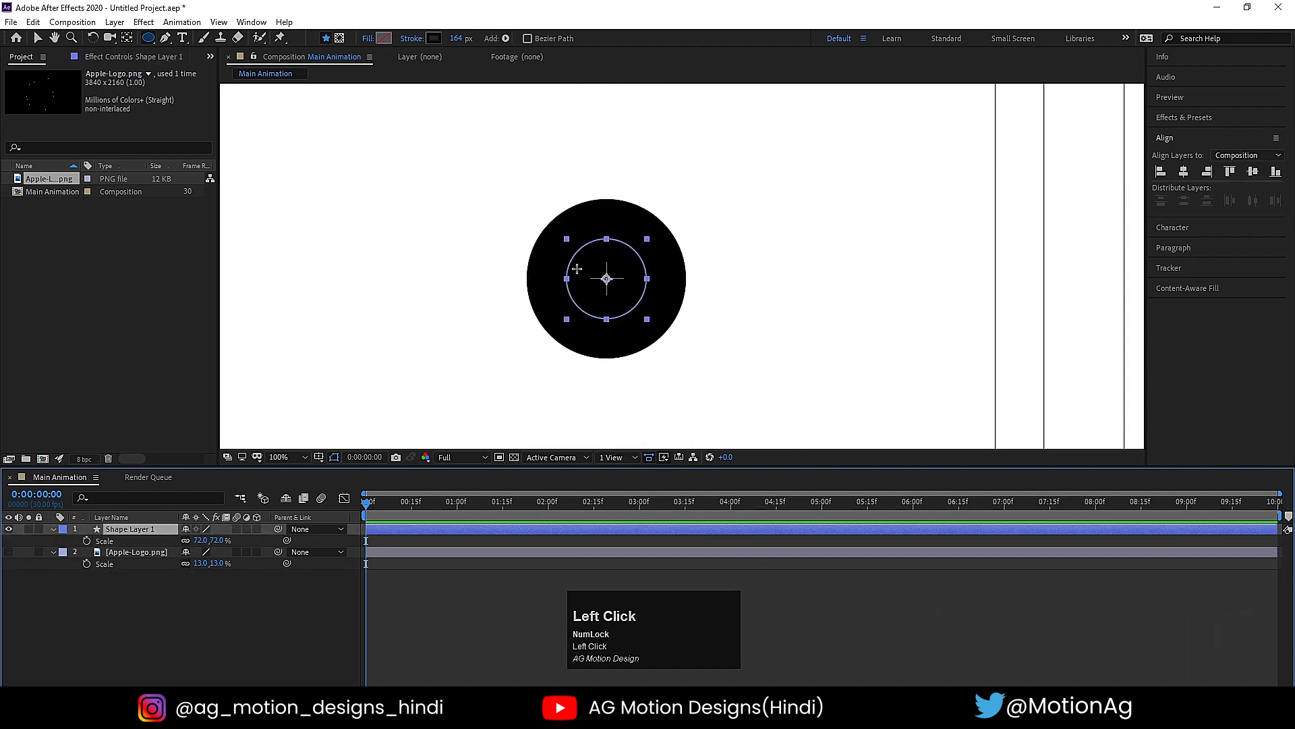
- Set the line cap of the circle's stroke in Shape Layer 1 to Round Cap
scroll(577, 268, "down", 2)
scroll(602, 291, "up", 3)
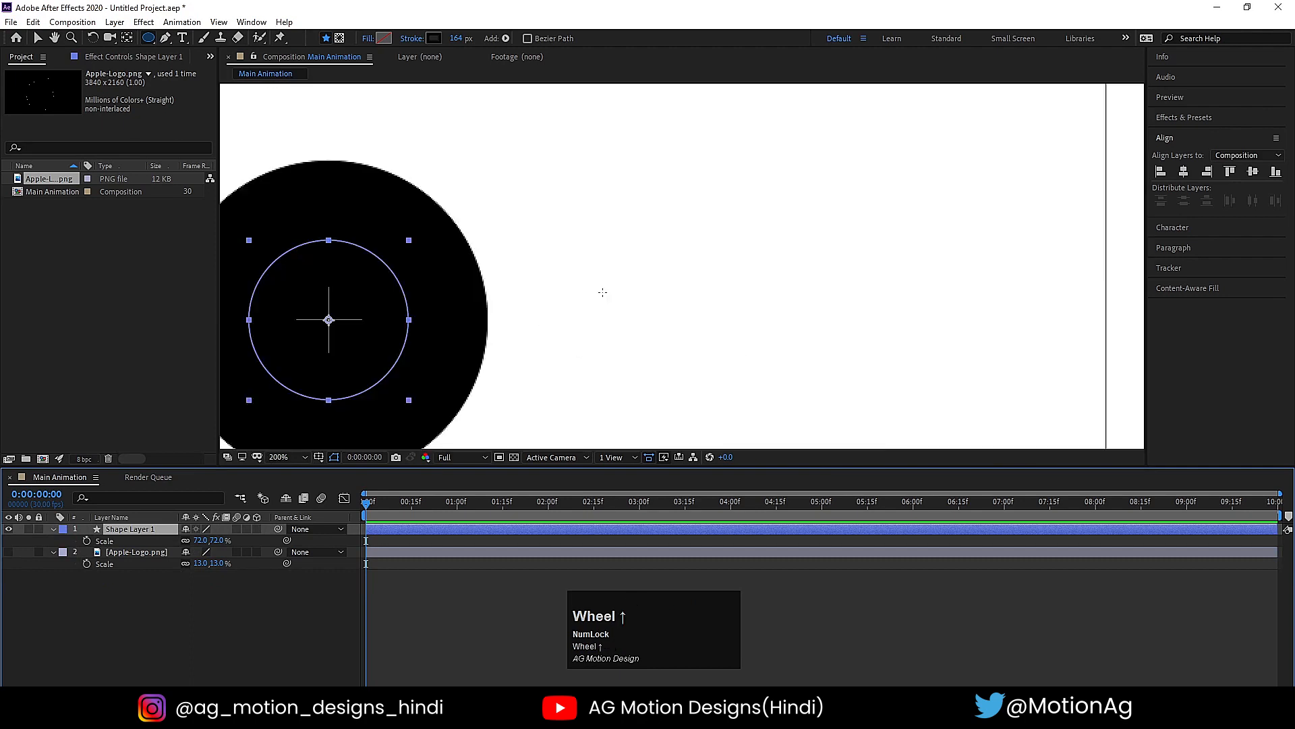
scroll(601, 290, "down", 1)
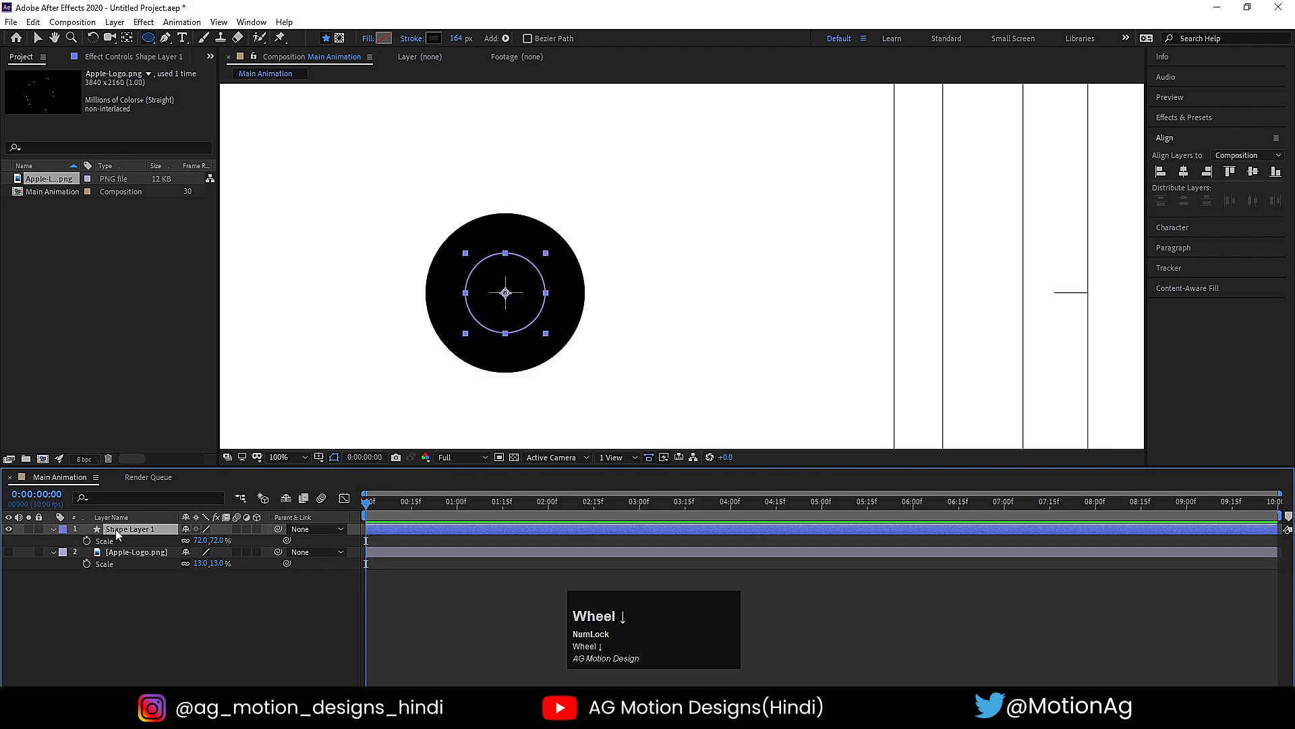
left_click(52, 531)
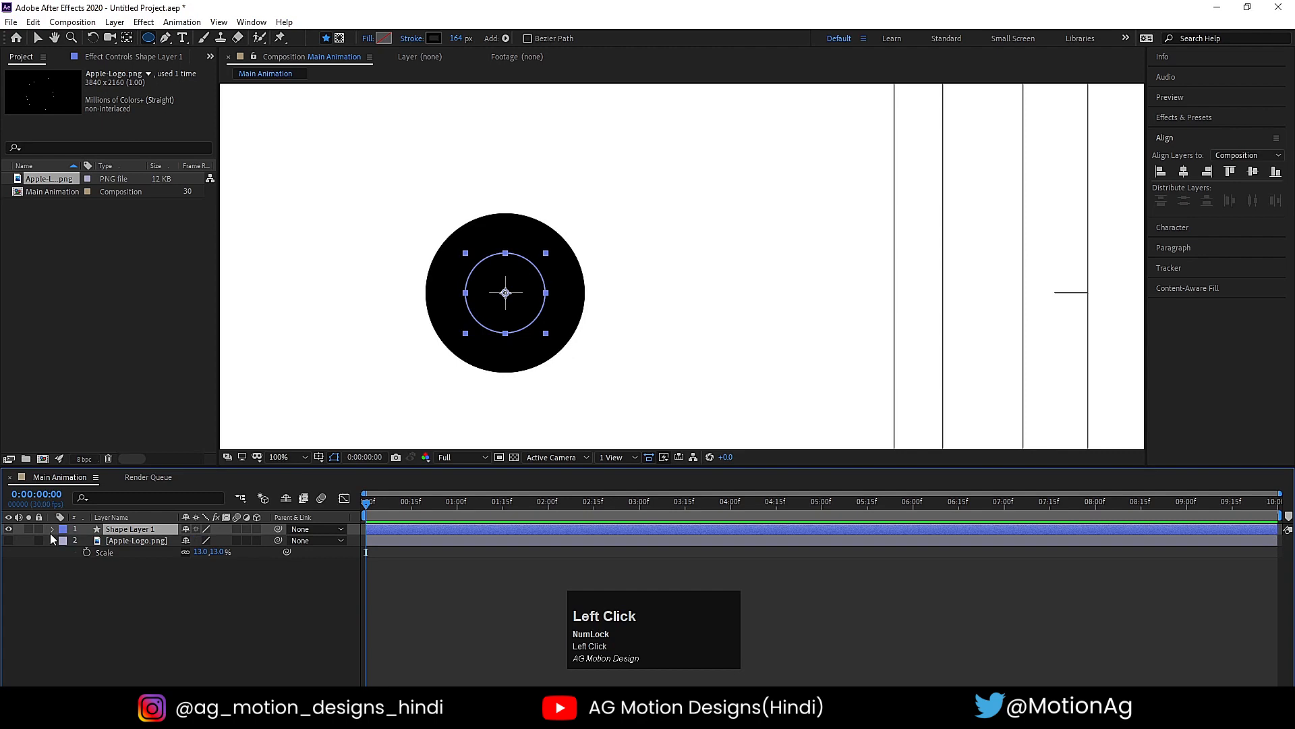
left_click(52, 530)
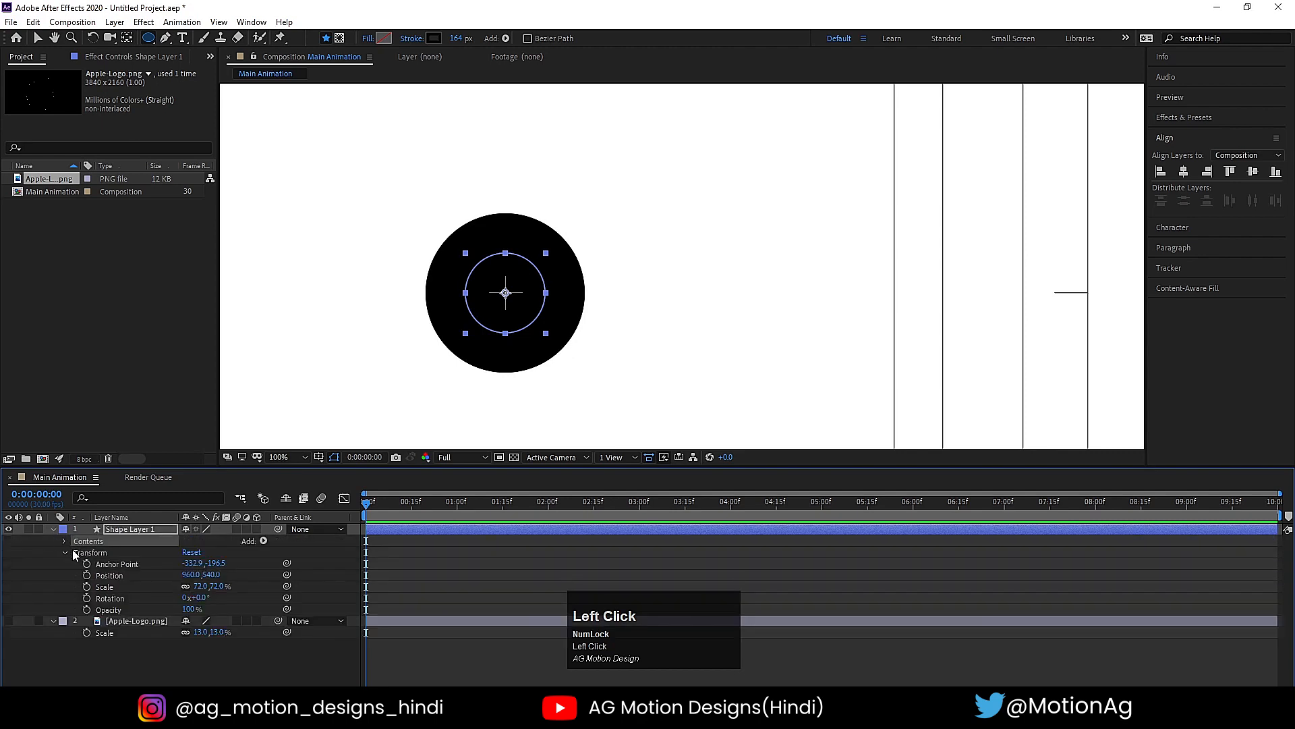
left_click(86, 554)
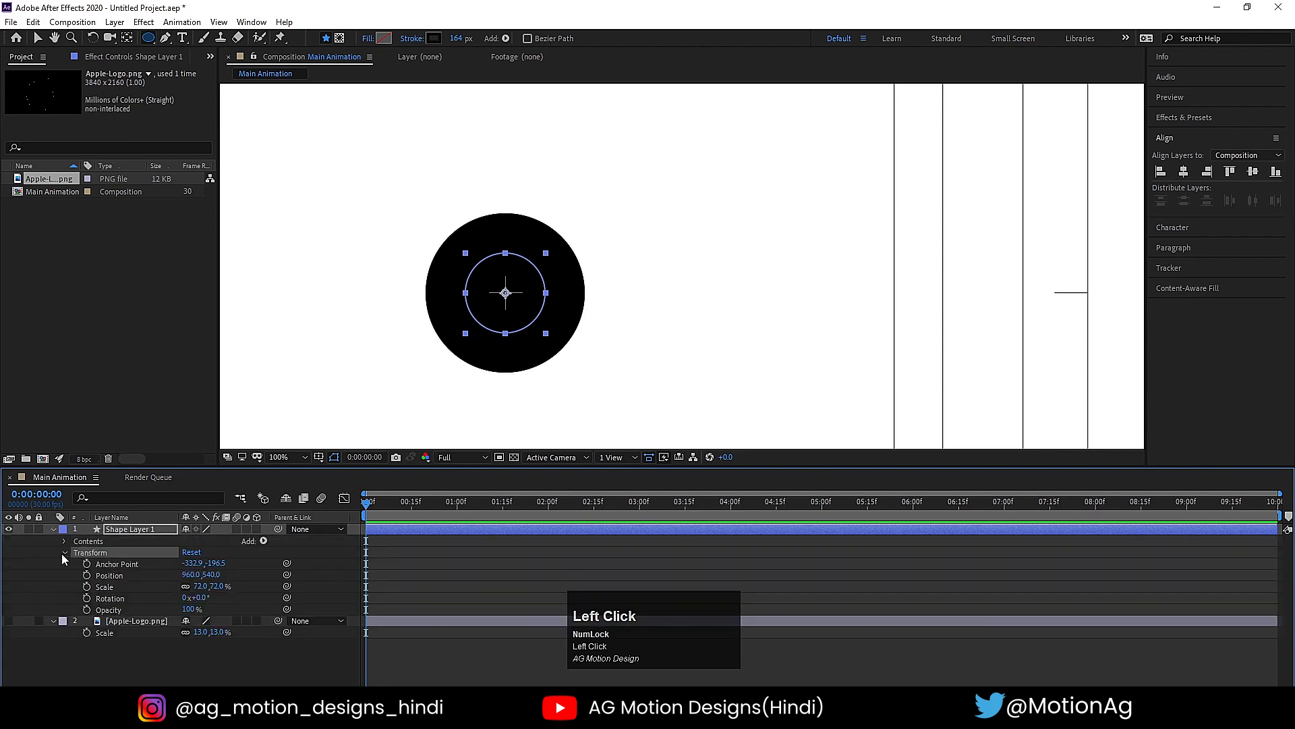
left_click(64, 552)
left_click(90, 544)
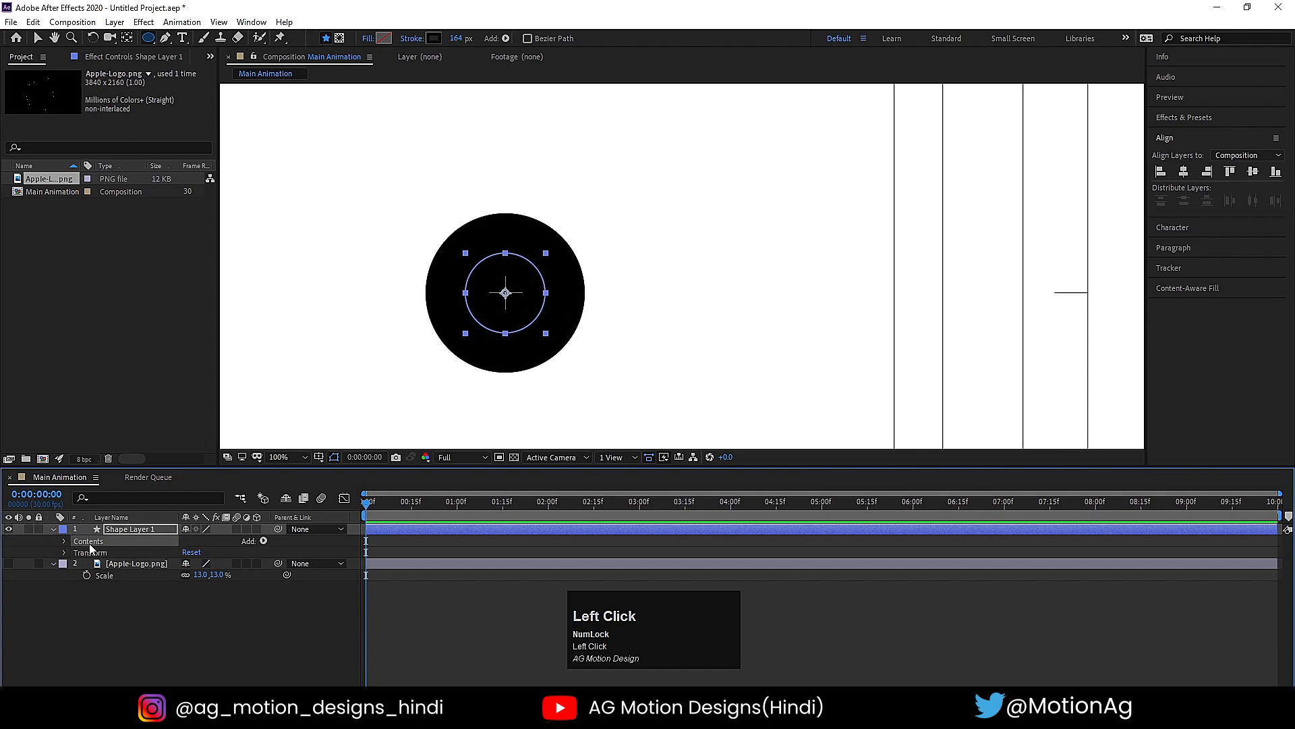
left_click(65, 542)
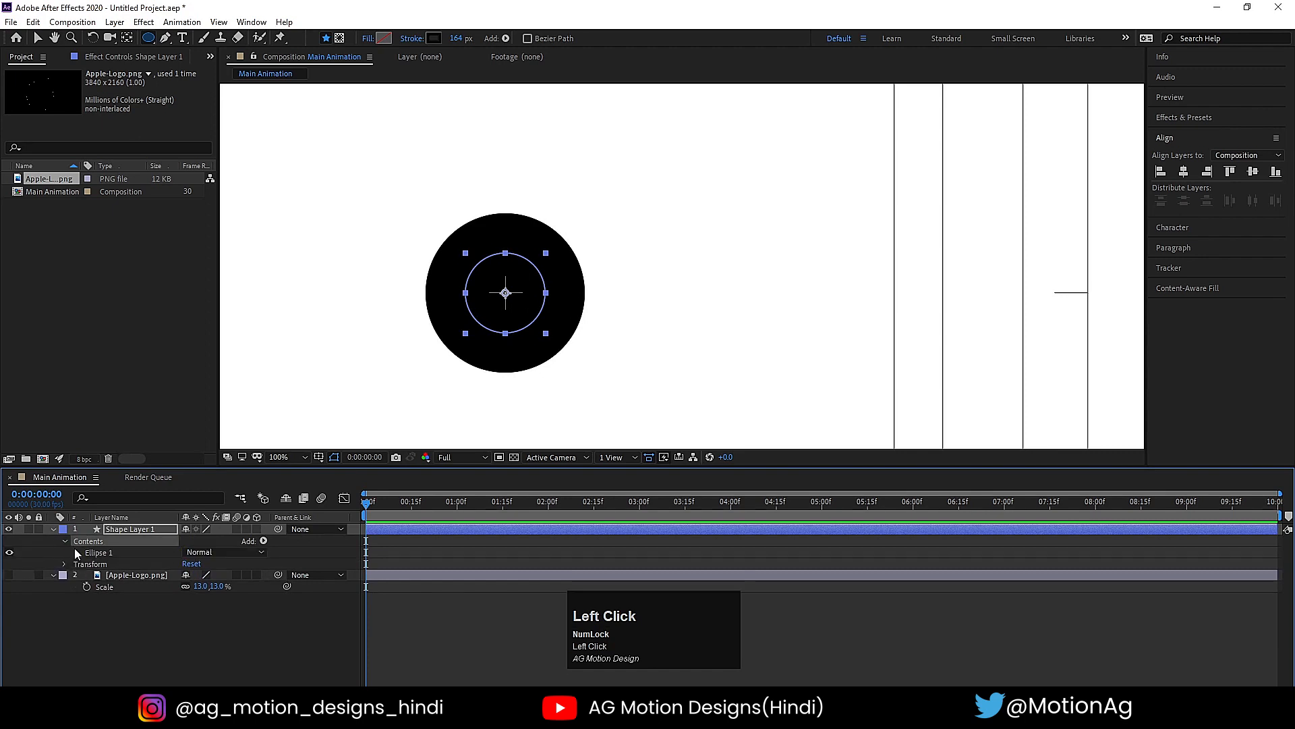
left_click(77, 553)
left_click(86, 576)
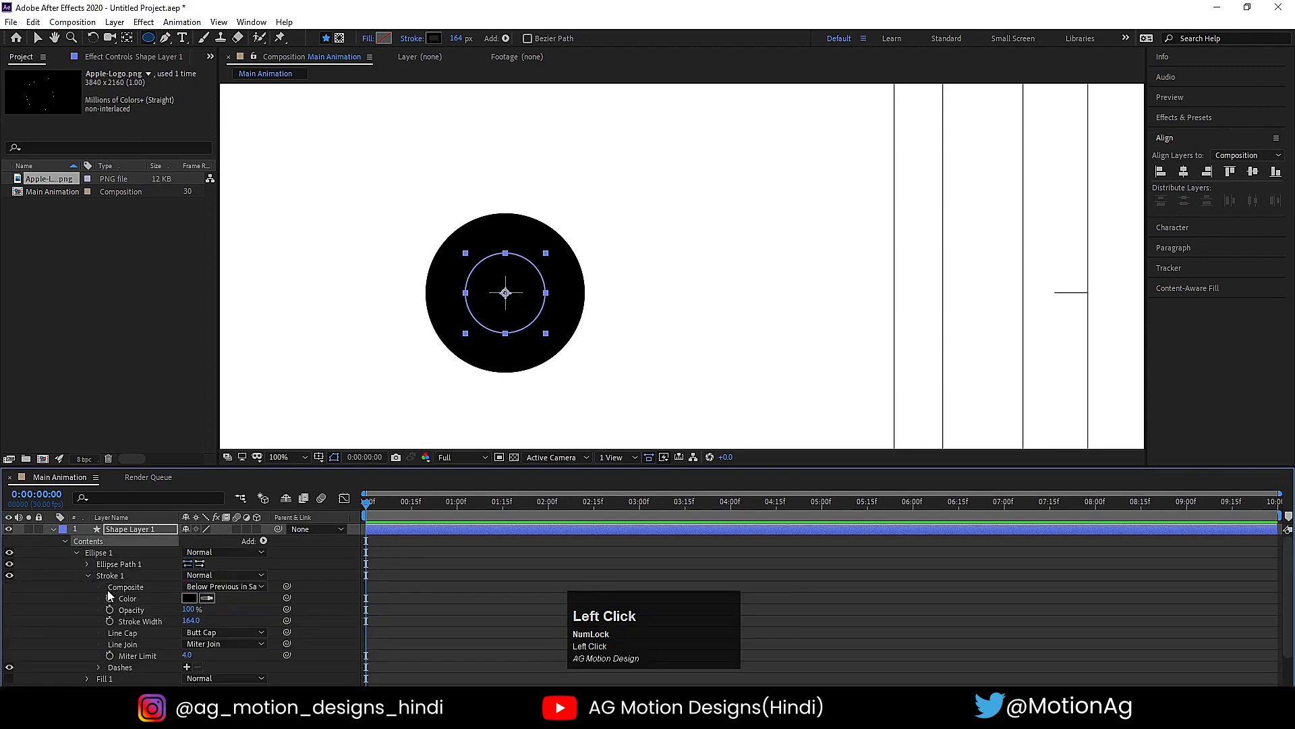
scroll(135, 622, "down", 2)
left_click(122, 593)
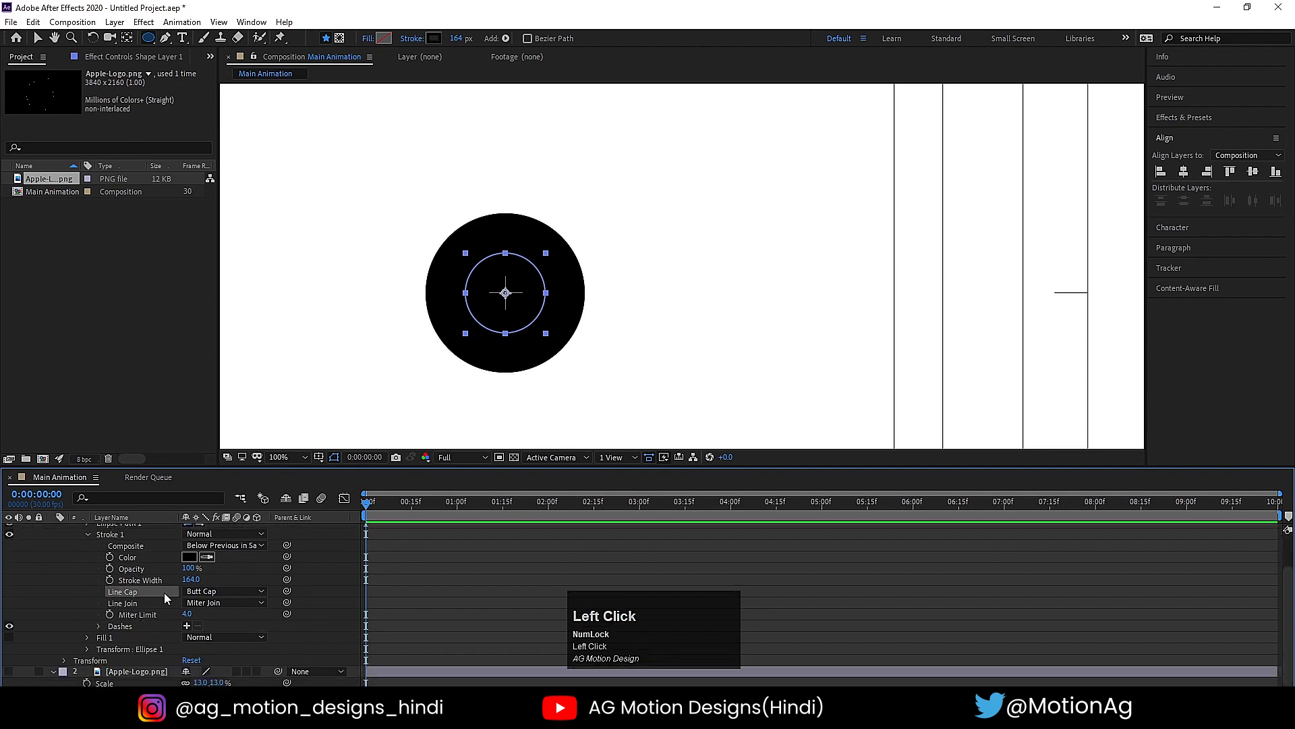
left_click(220, 591)
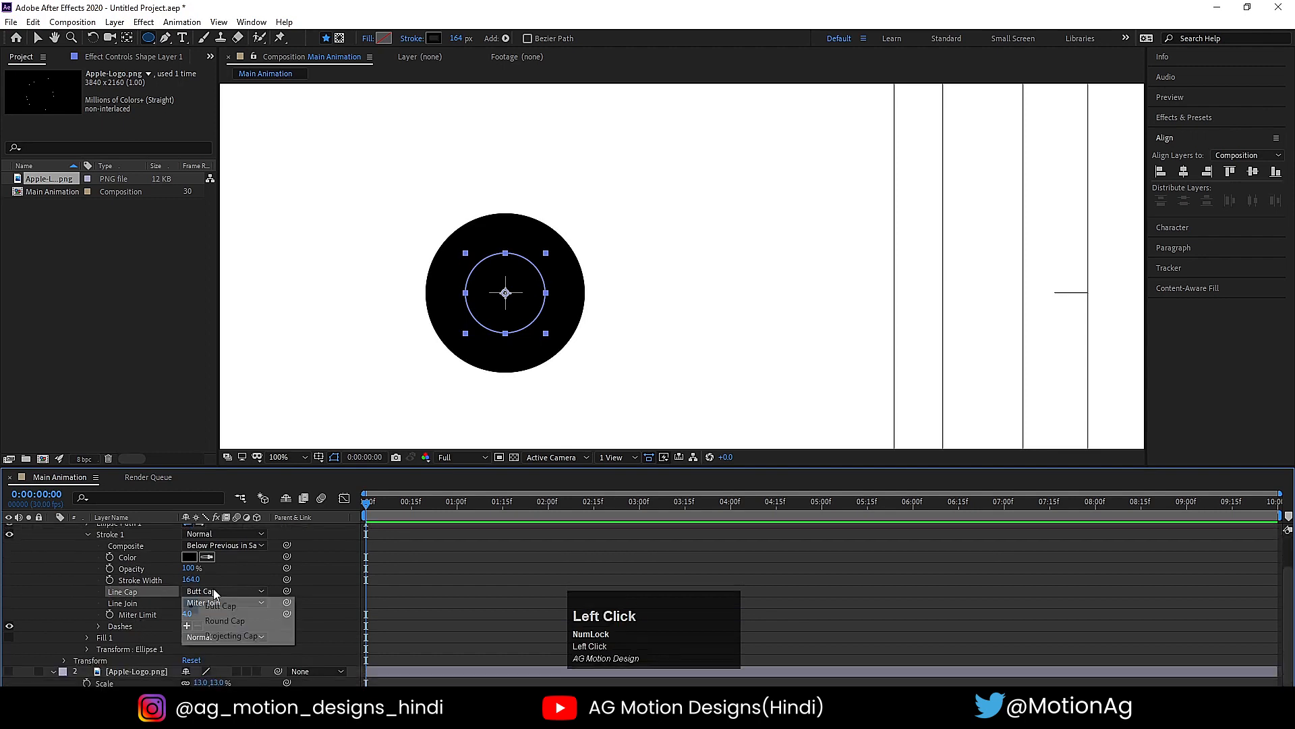
left_click(229, 620)
- Keyframe the circle's stroke width from 0 at the start to 164 at frame 16, and preview the animation
scroll(136, 590, "up", 2)
left_click(143, 603)
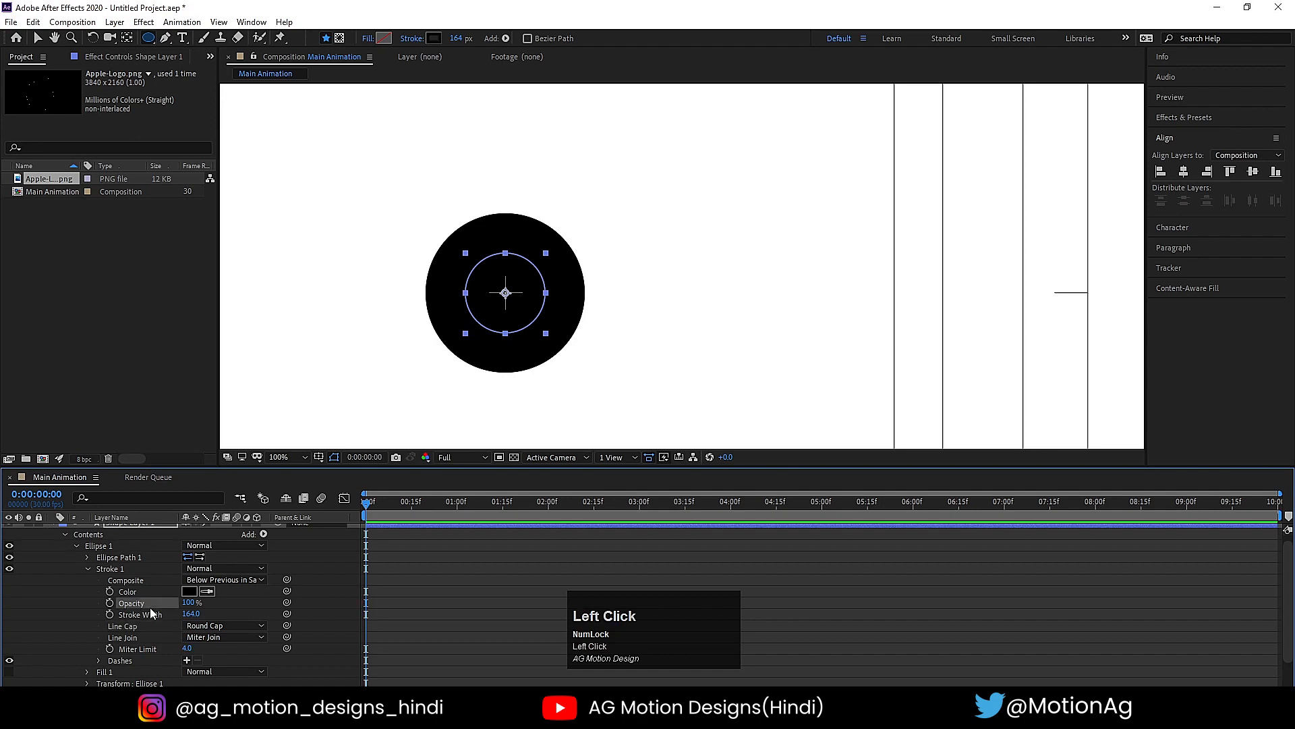
left_click(108, 613)
left_click(415, 503)
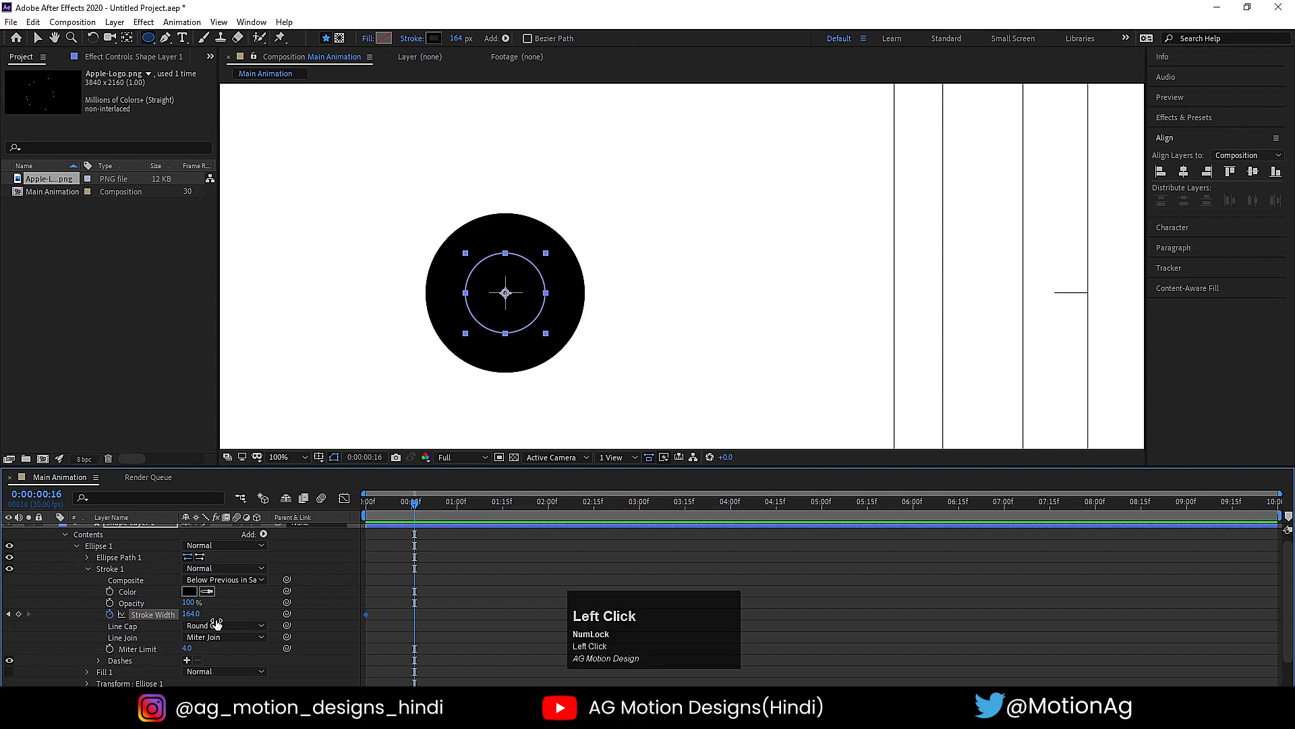
left_click(18, 614)
key("Home")
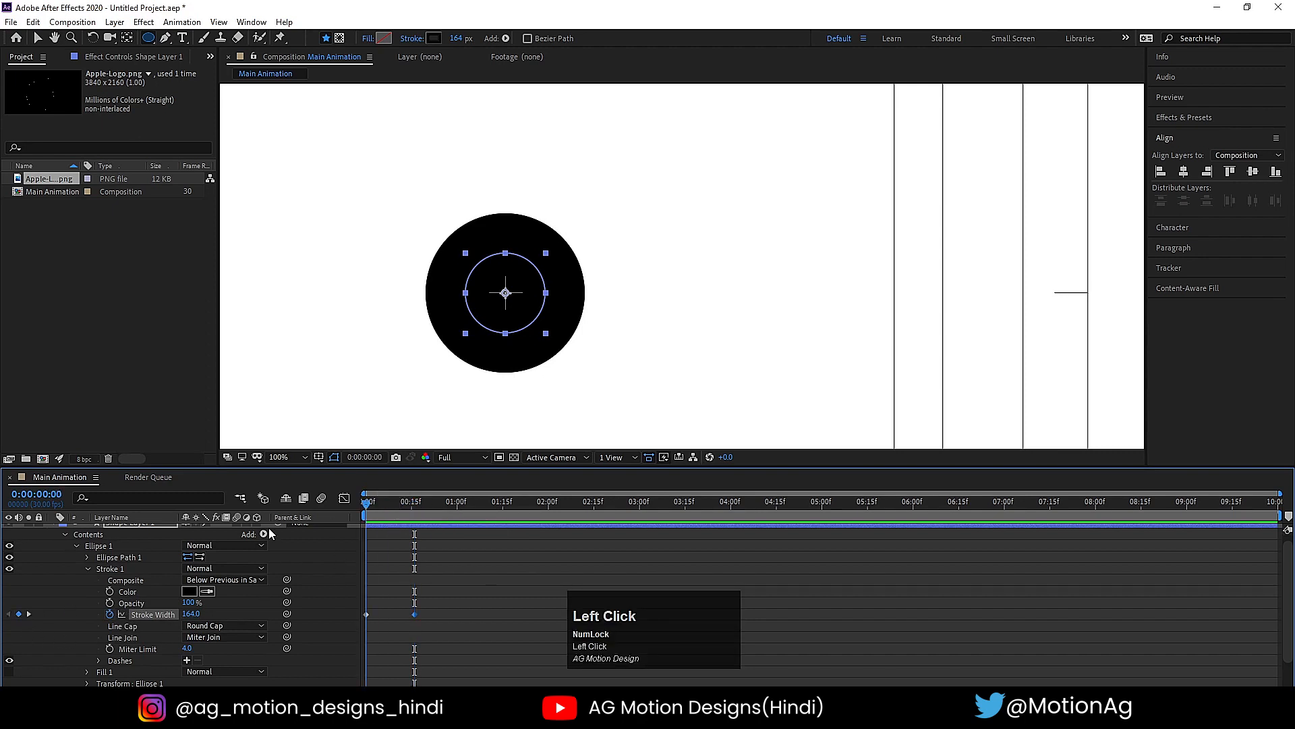
left_click(192, 614)
type("0")
key("Return")
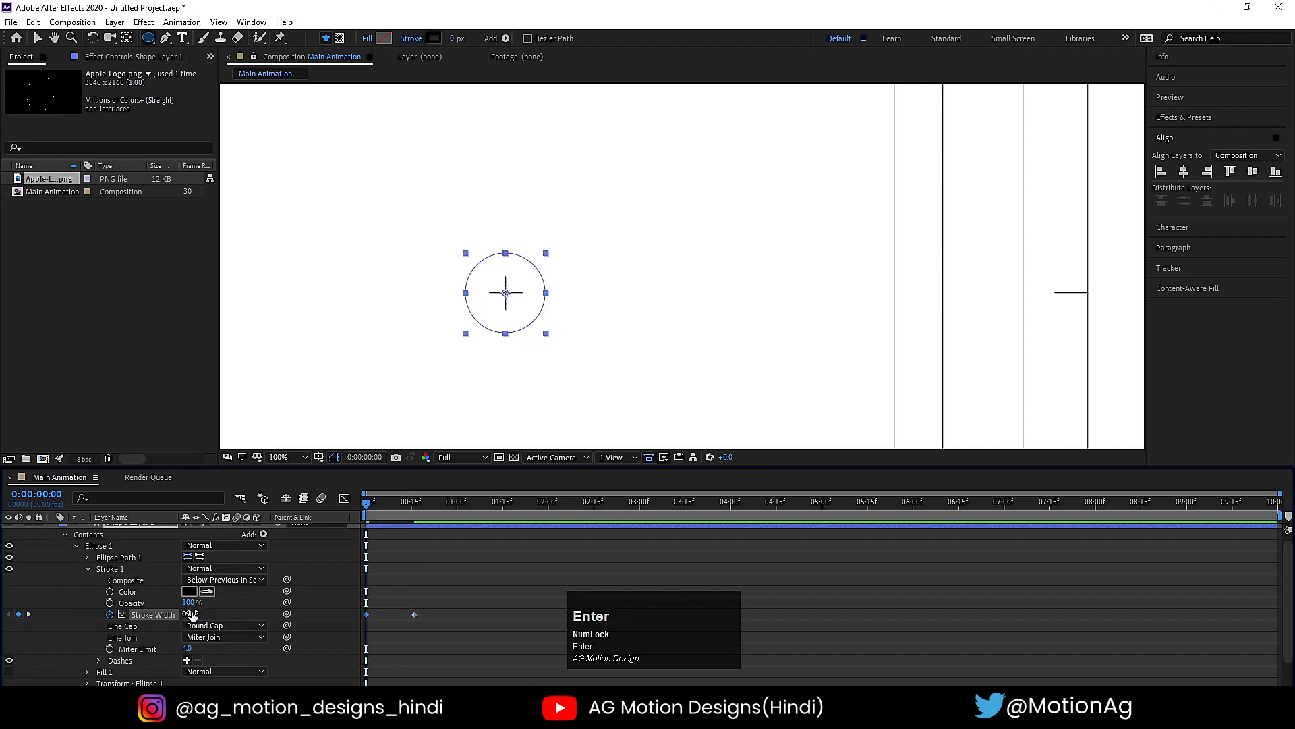
key("space")
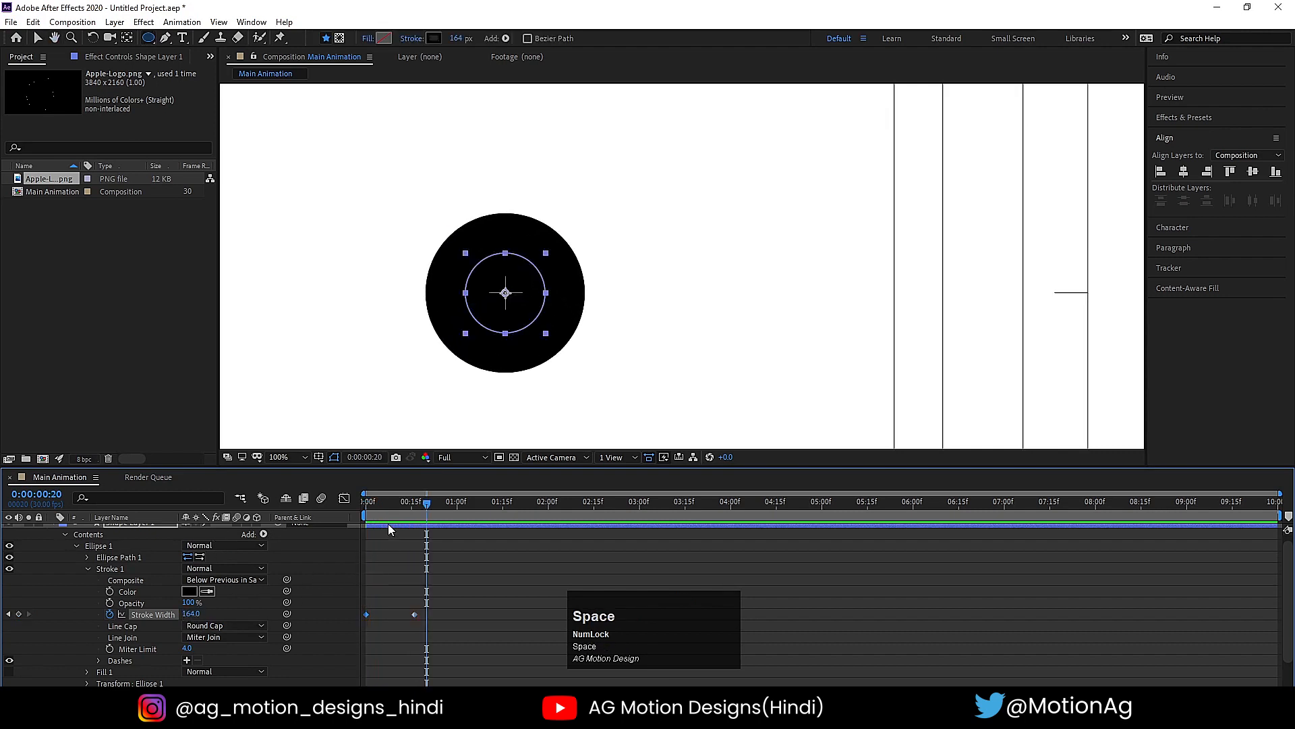
key("space")
key("space")
- Add Trim Paths to the ellipse, keyframe its End from 0% at the start to 100% at 2 seconds, and preview it
left_click(350, 505)
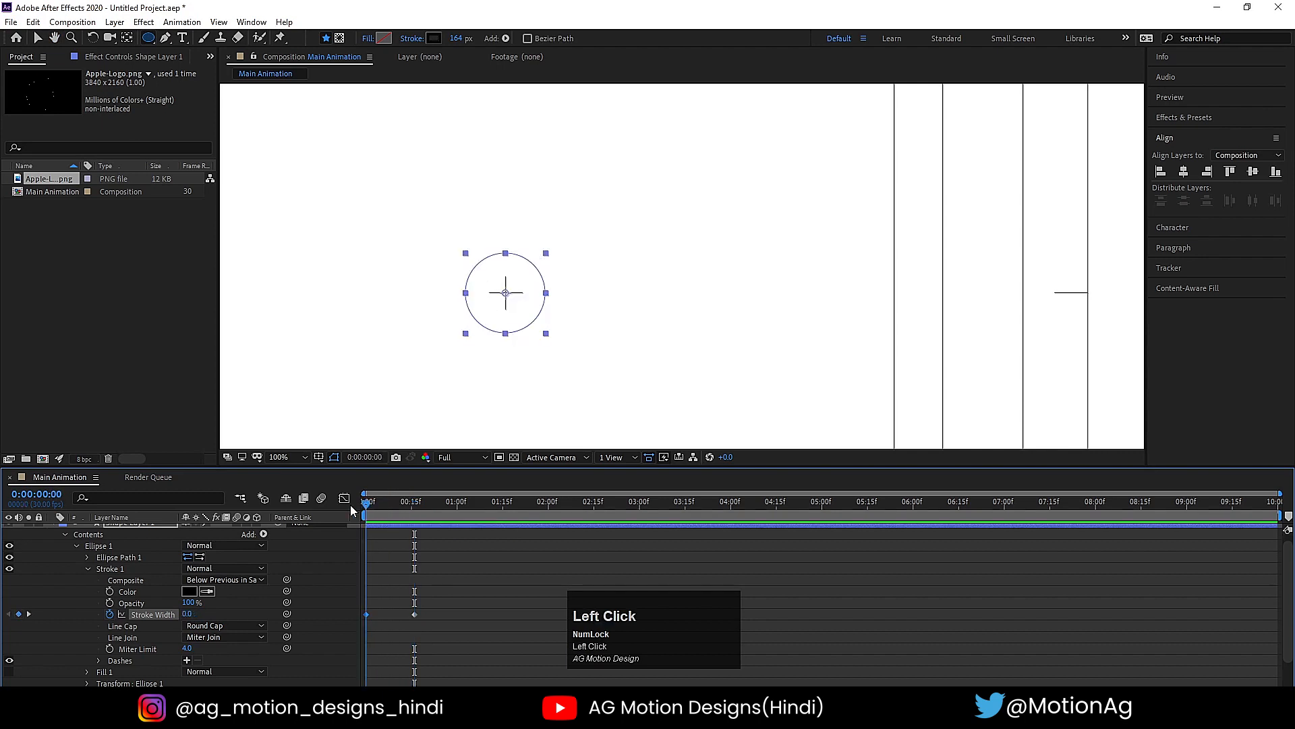
left_click(263, 534)
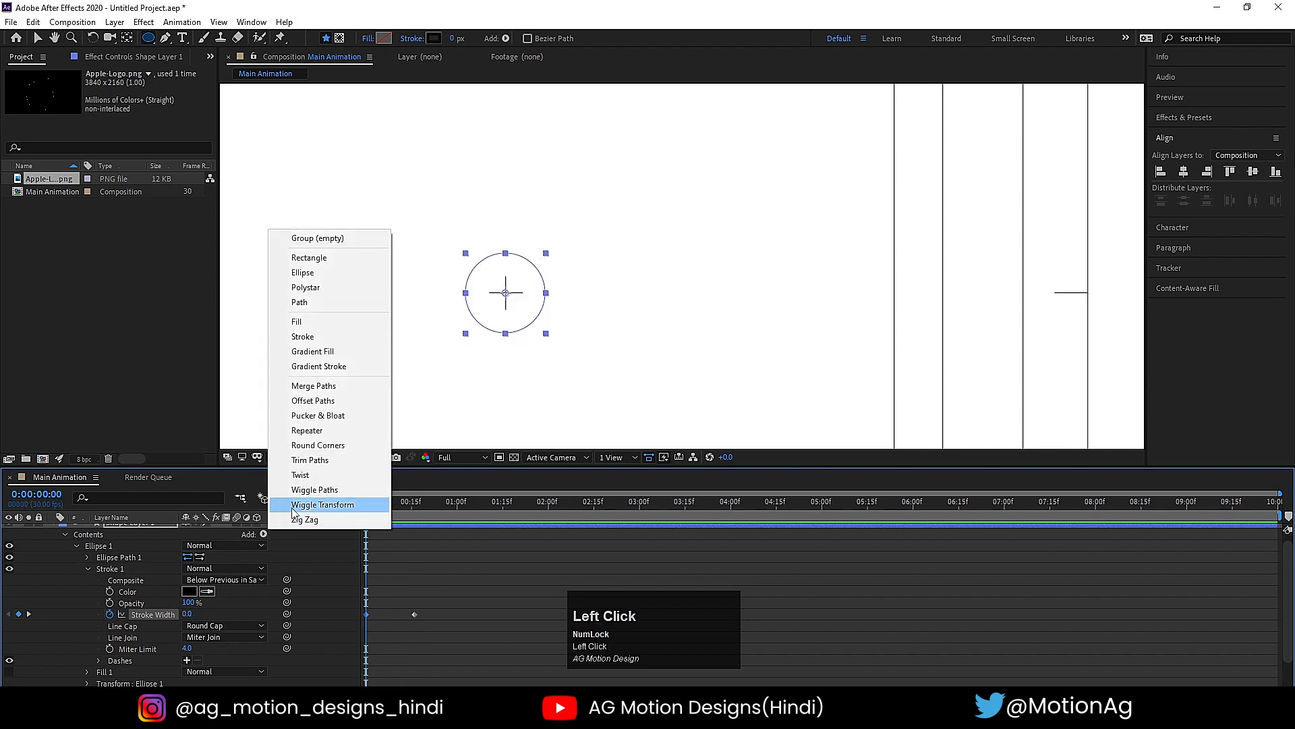
left_click(309, 460)
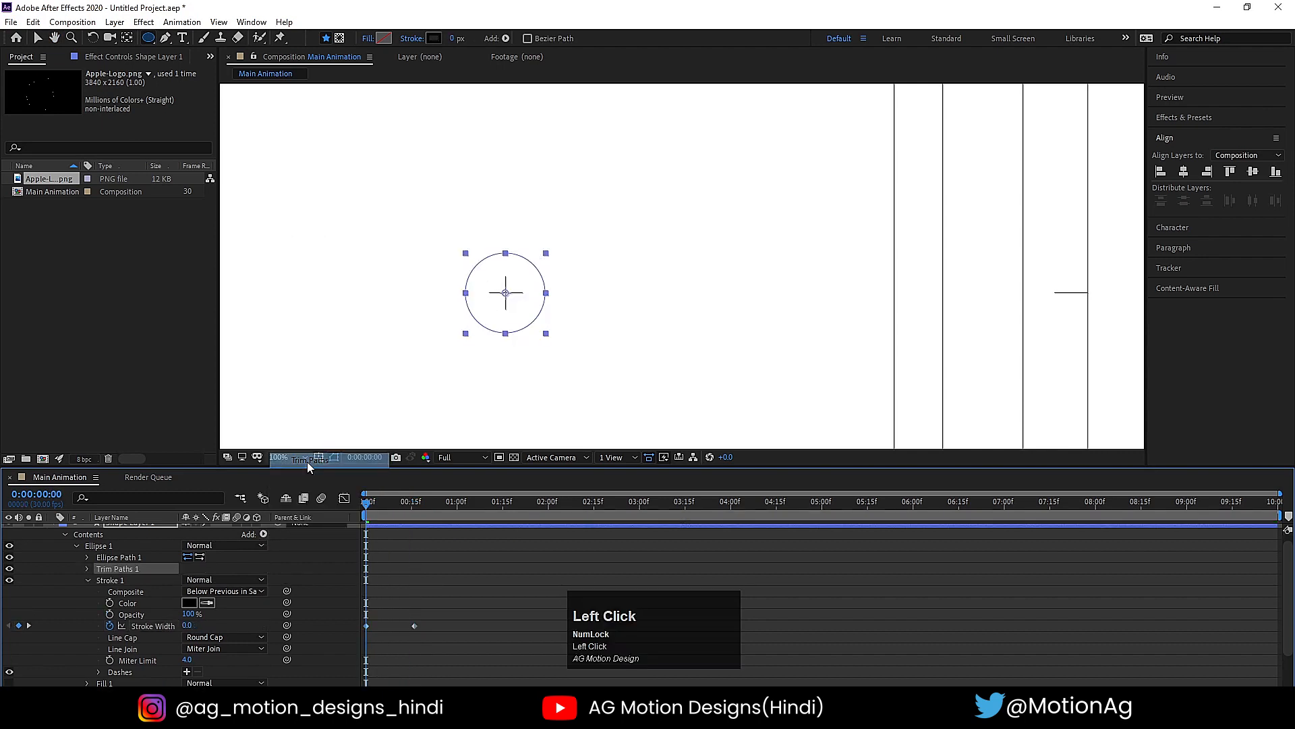
left_click(87, 566)
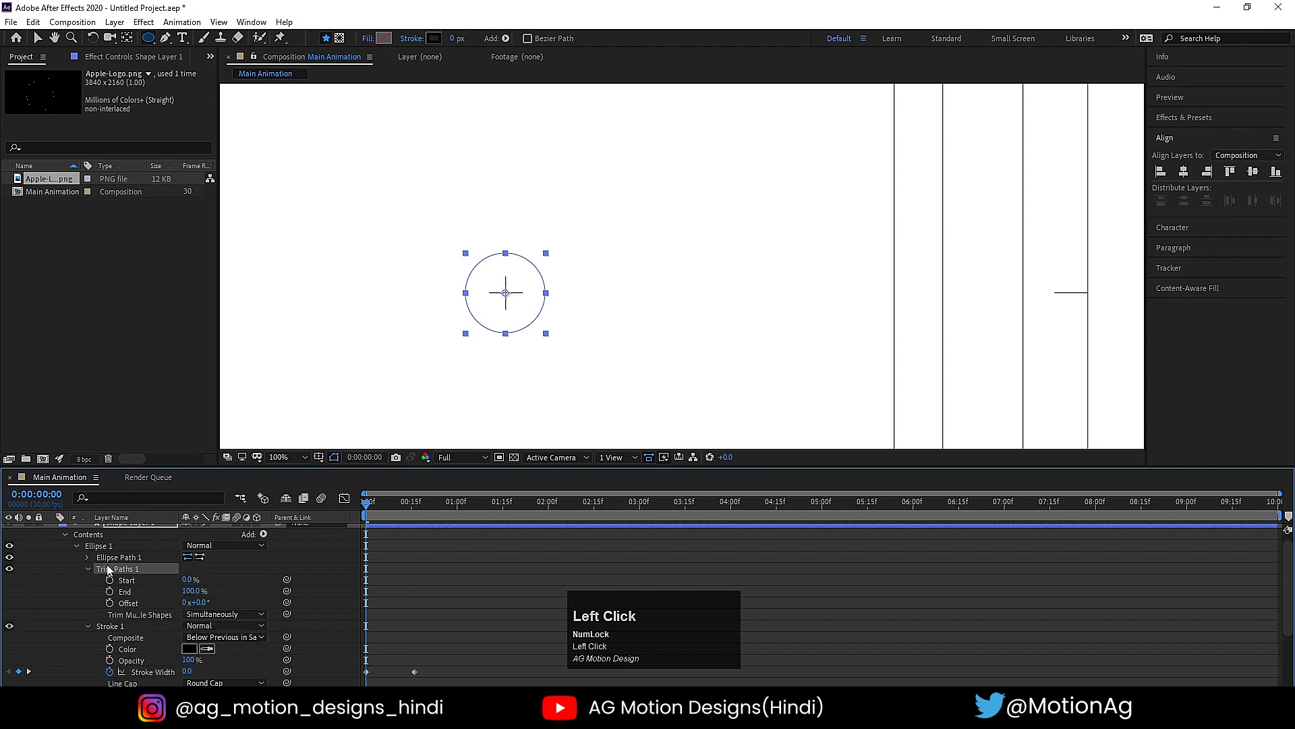
left_click_drag(195, 593, 63, 598)
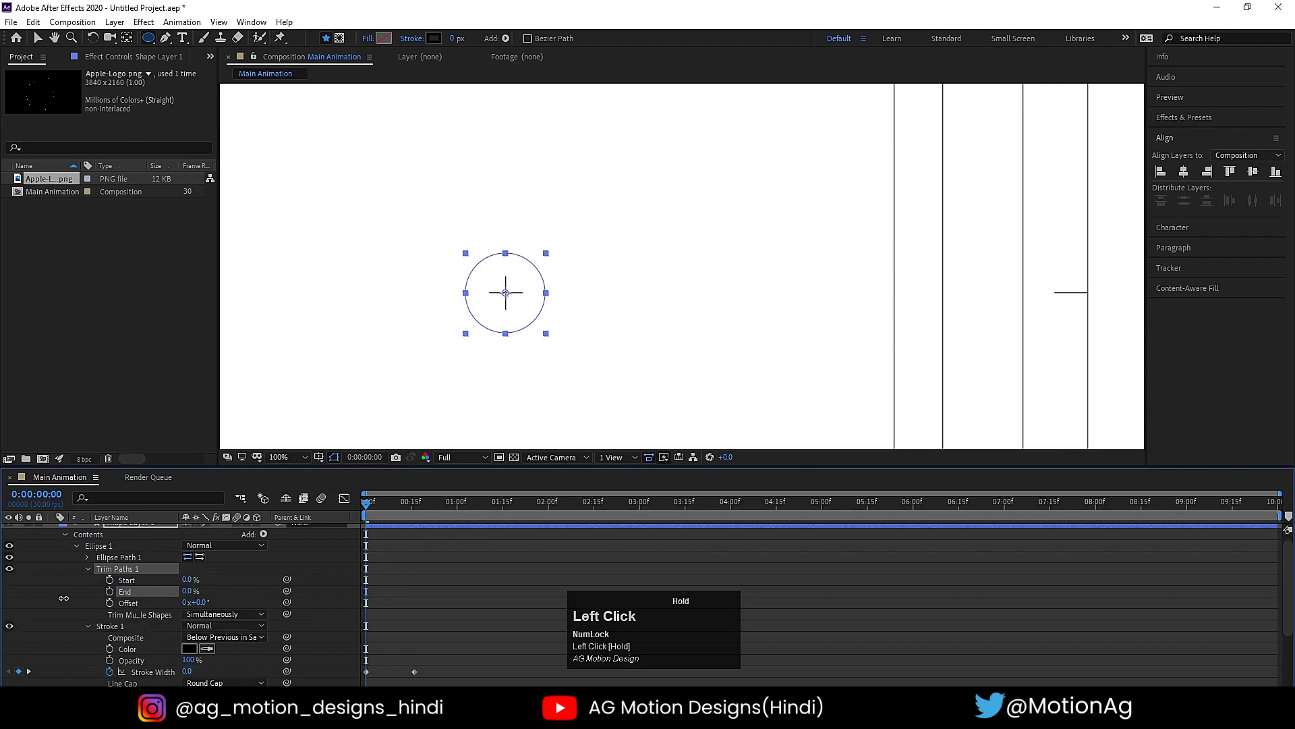
left_click(109, 591)
left_click(548, 503)
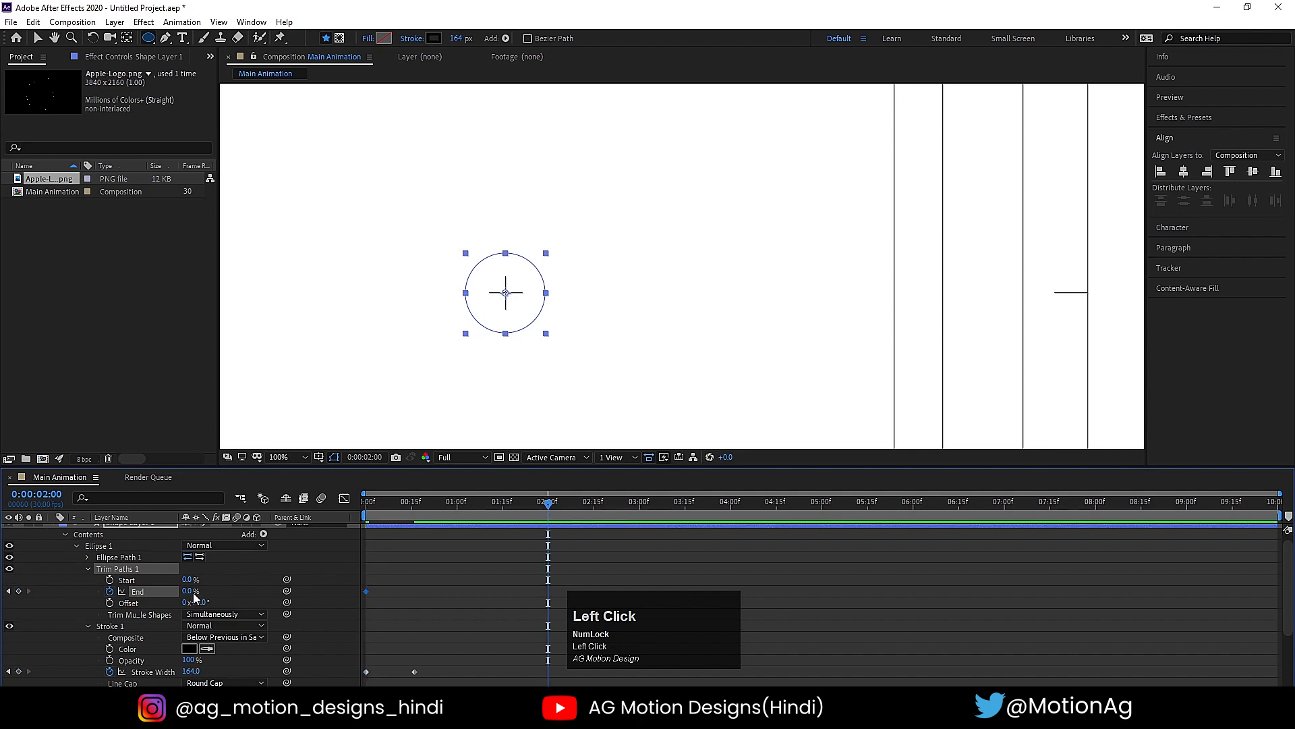
left_click_drag(194, 597, 283, 584)
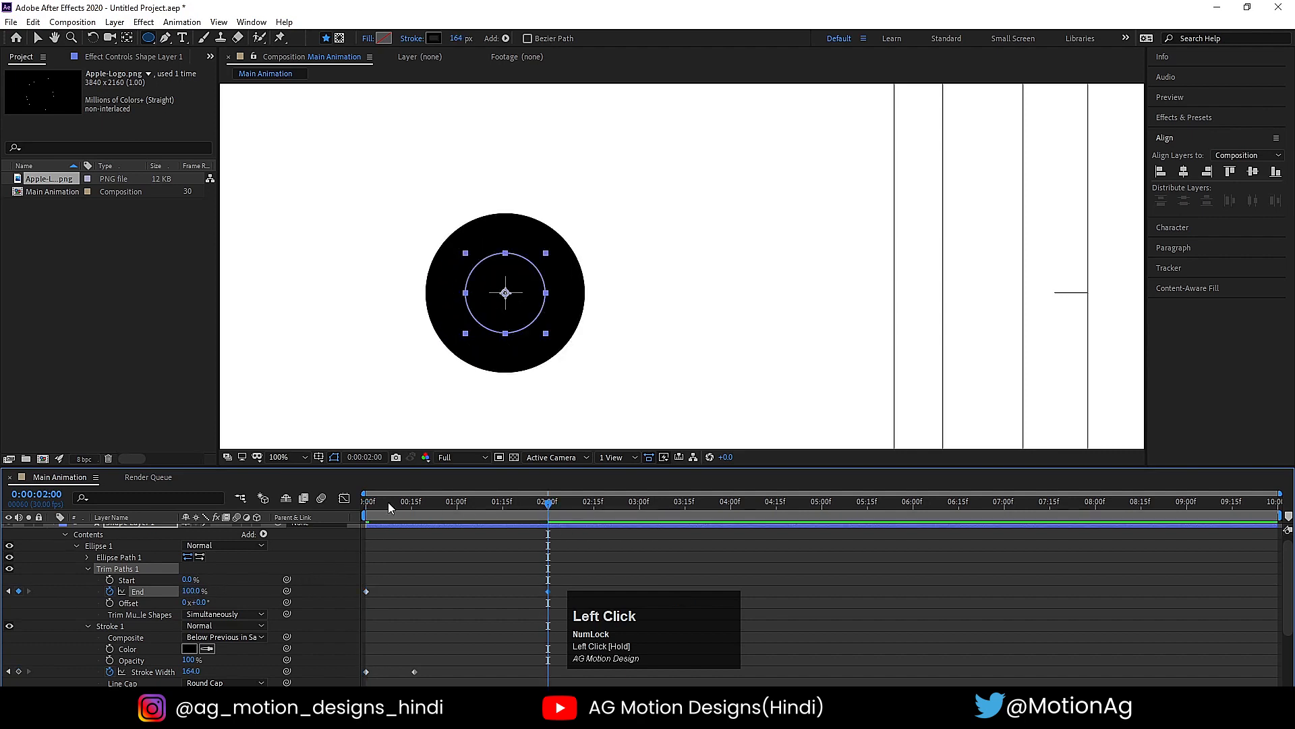
key("space")
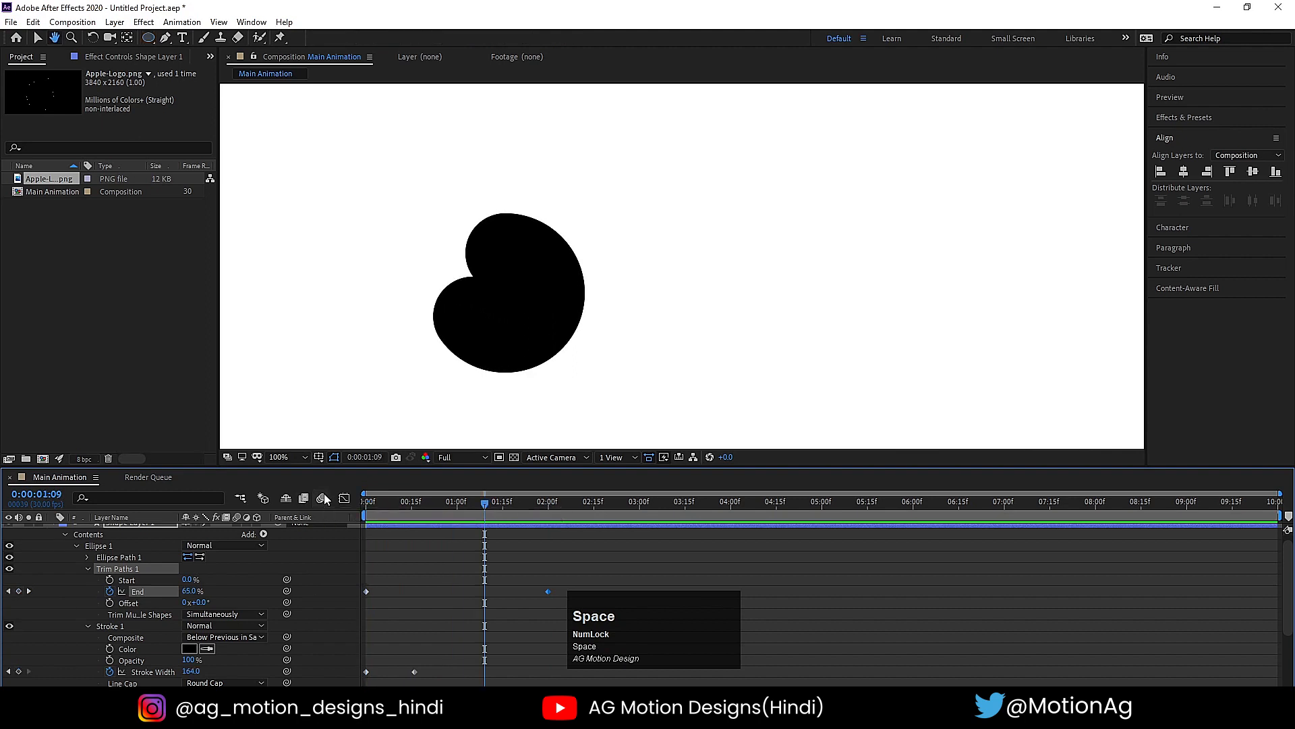
key("space")
scroll(451, 552, "down", 2)
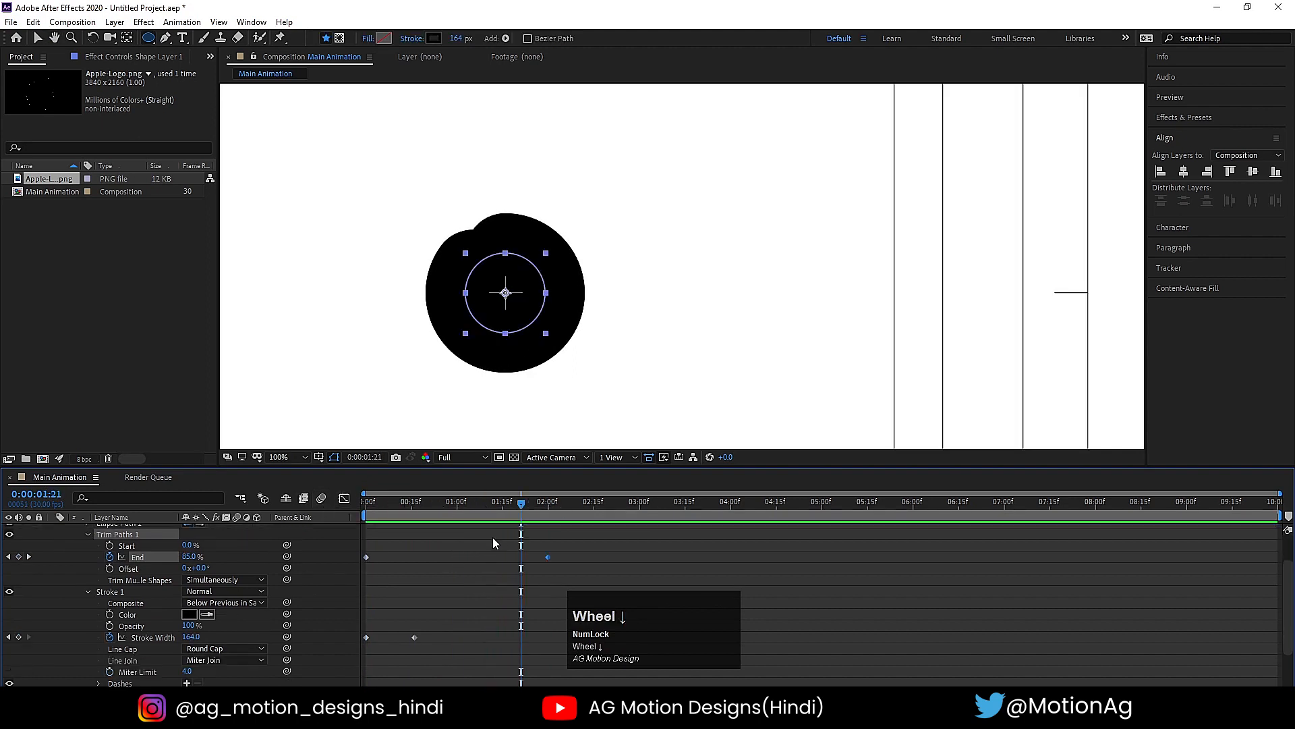
key("space")
- Move the stroke width's final keyframe to 2 seconds, aligned with the Trim Paths End keyframe, and preview the result
left_click_drag(546, 505, 550, 514)
left_click_drag(414, 638, 432, 641)
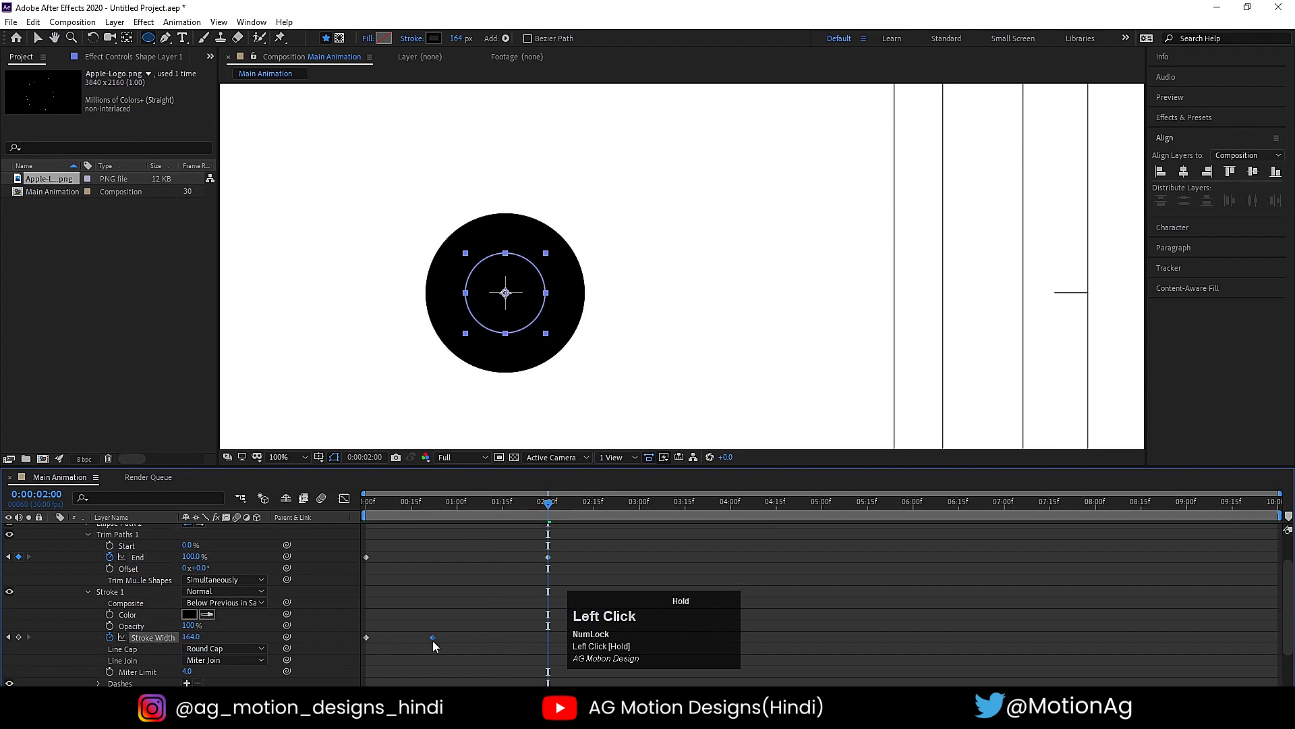
left_click_drag(542, 652, 548, 651)
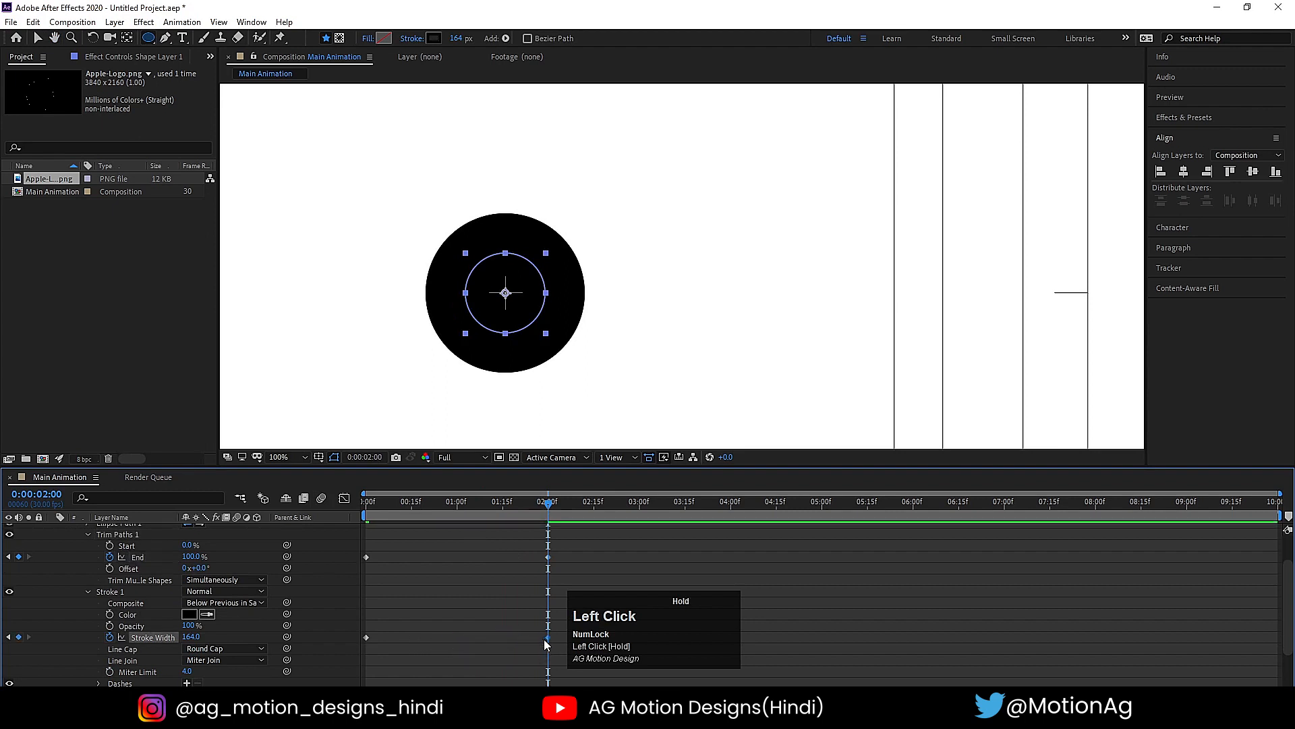
left_click(396, 508)
key("space")
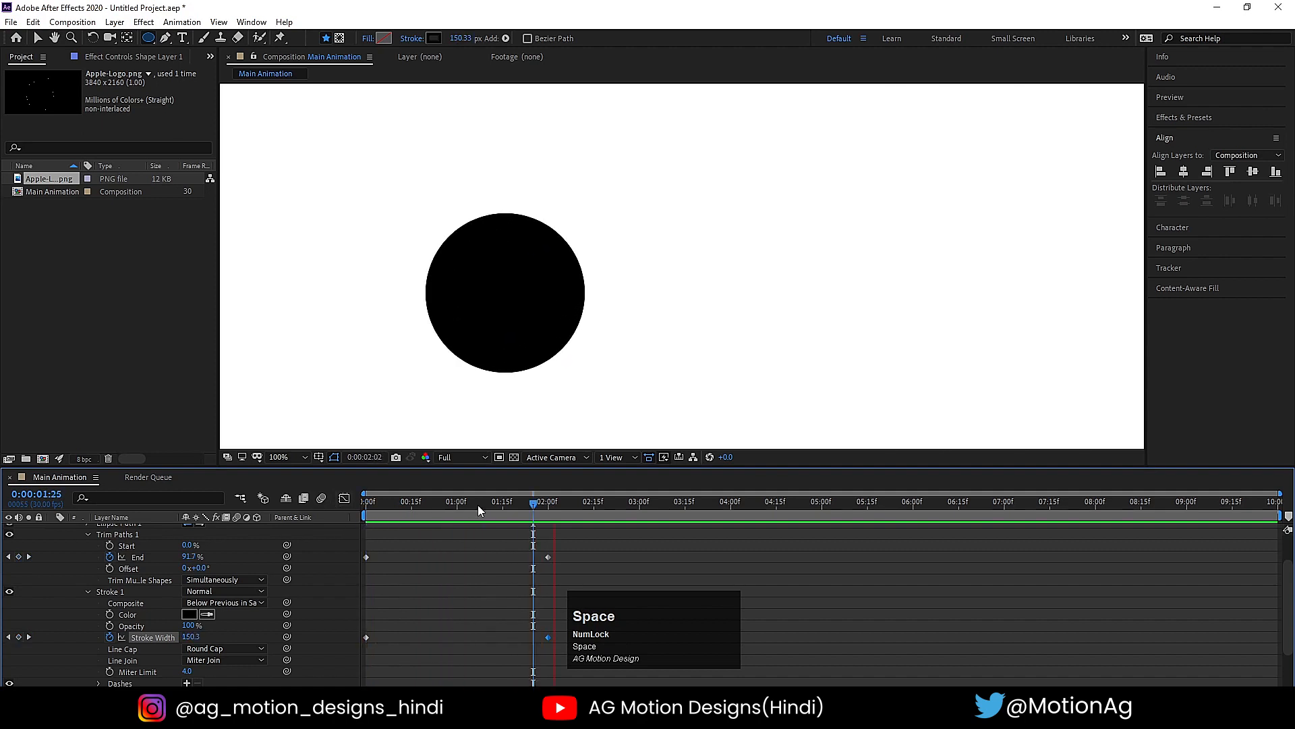
key("space")
- Apply Easy Ease to all End and Stroke Width keyframes and preview the motion
left_click_drag(593, 668, 284, 522)
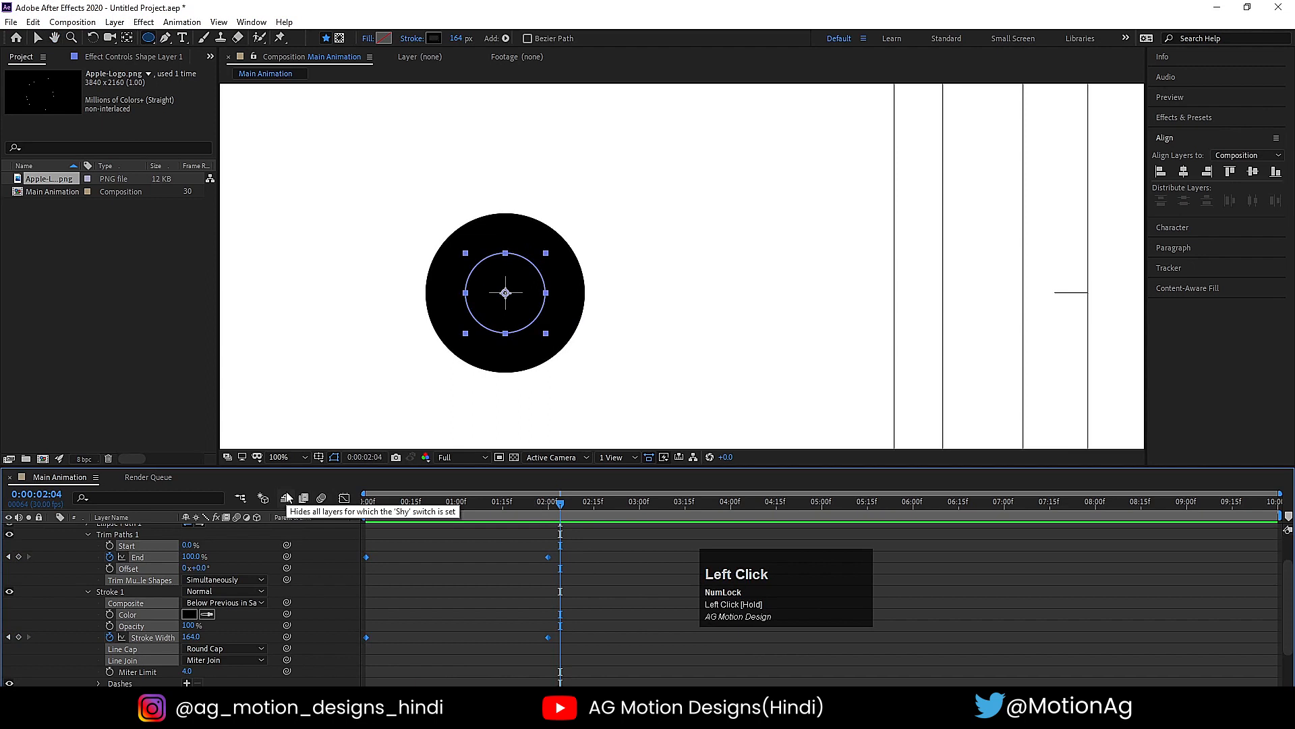
key("F9")
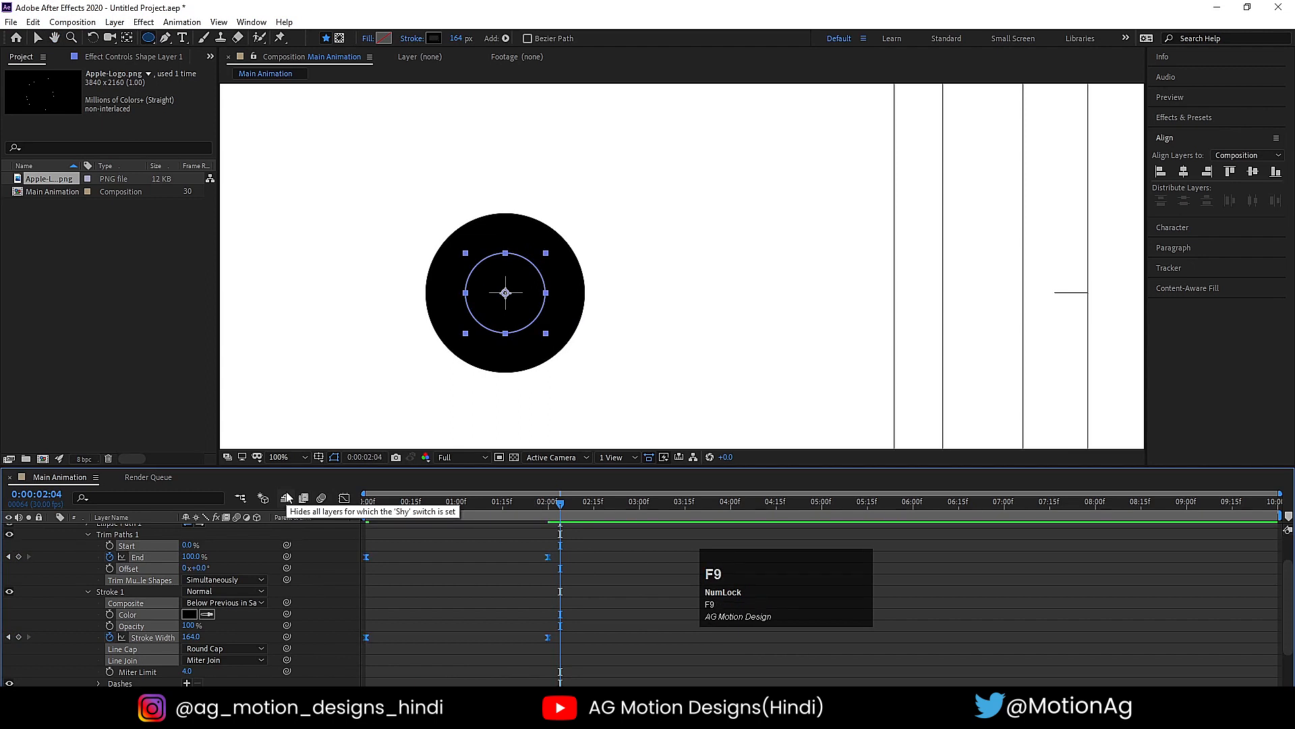
left_click(365, 500)
key("space")
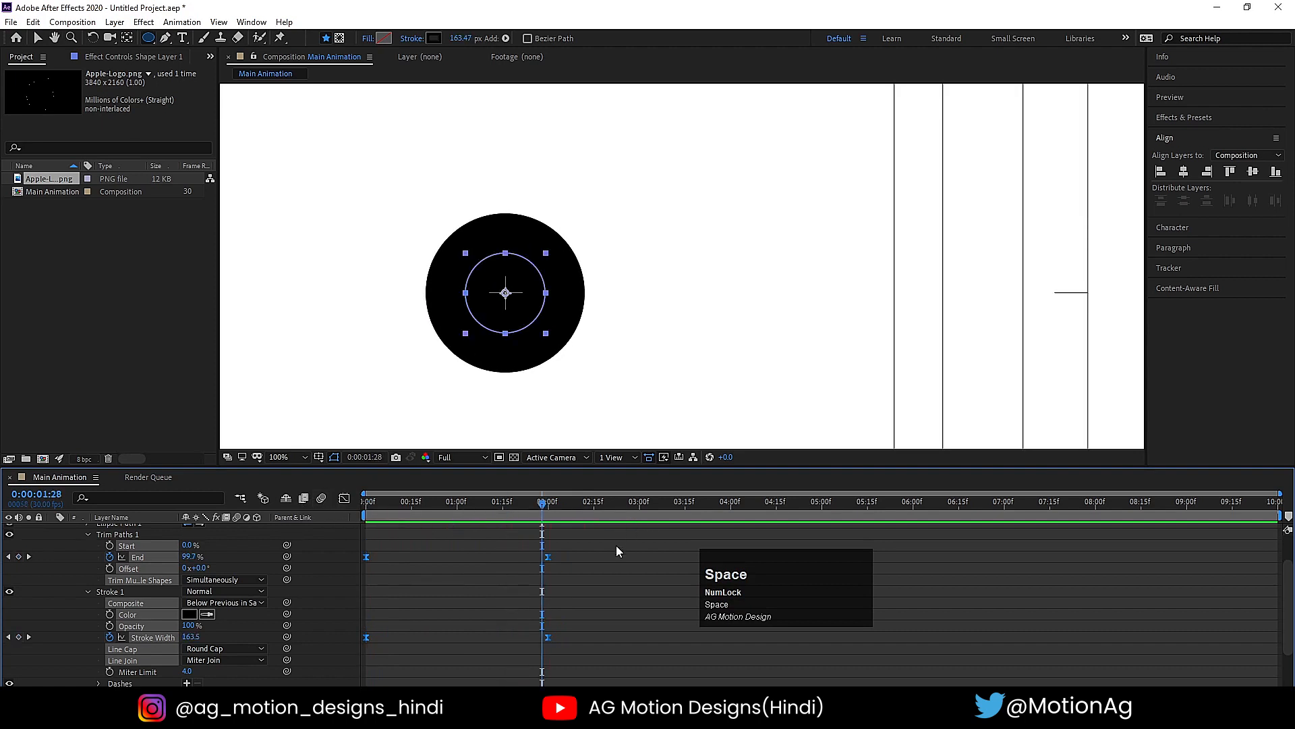
- Move the final End and Stroke Width keyframes to 1 second and preview the faster animation
left_click_drag(577, 618, 597, 646)
left_click(456, 501)
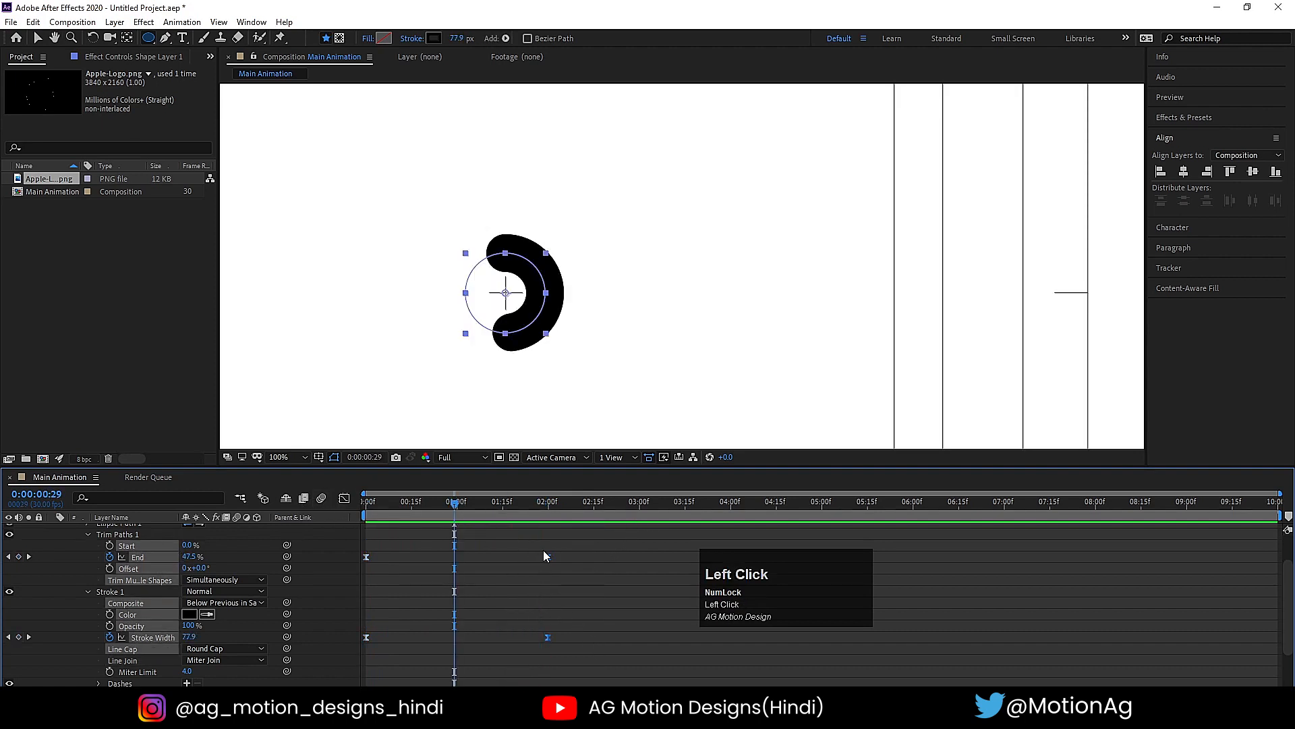
left_click_drag(543, 556, 458, 573)
key("space")
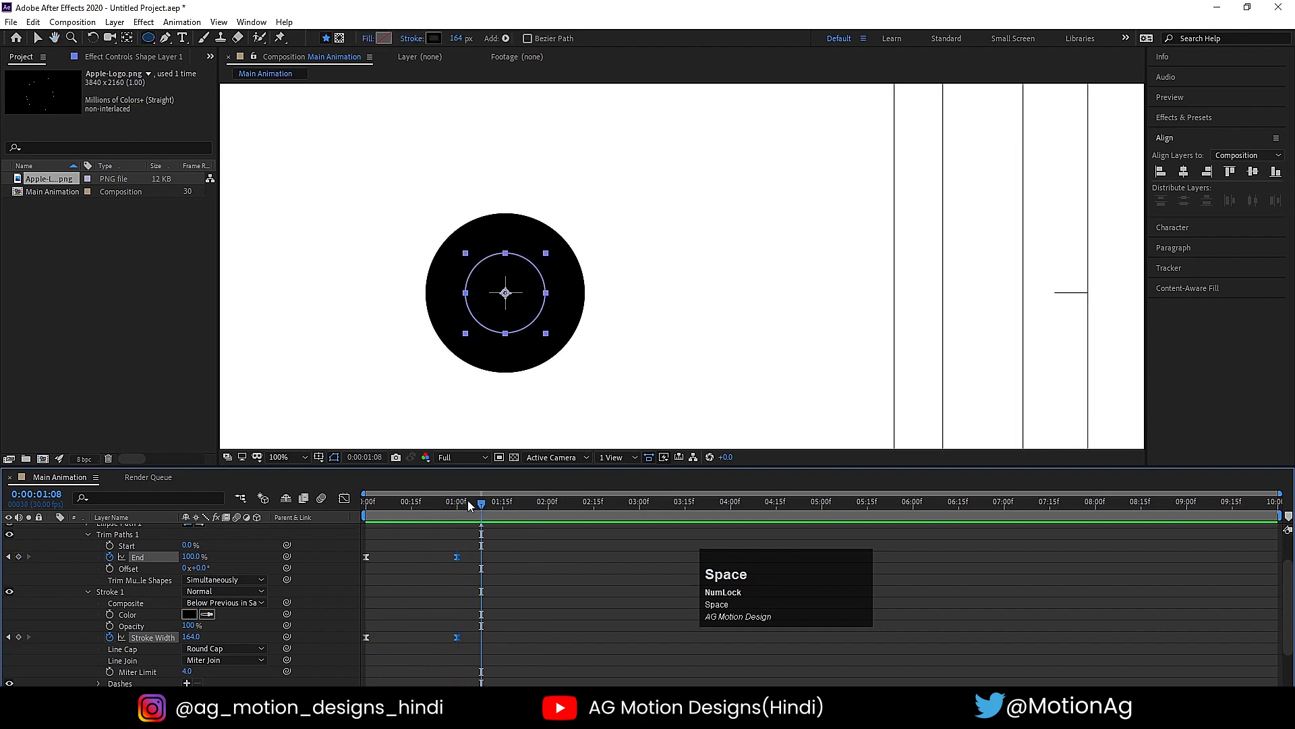
- Keyframe the Trim Paths Start from 0% at 1 second to 100% at 2 seconds
left_click_drag(465, 502, 457, 506)
left_click(491, 557)
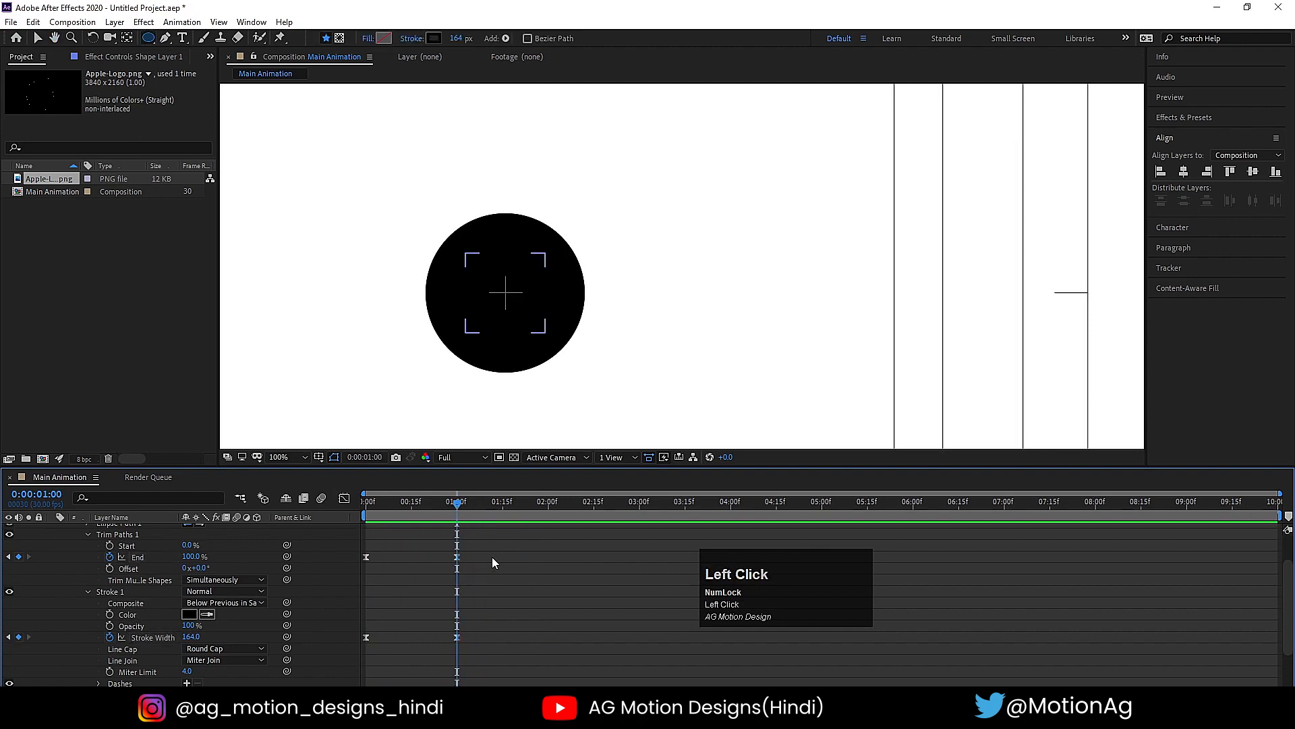
left_click(109, 545)
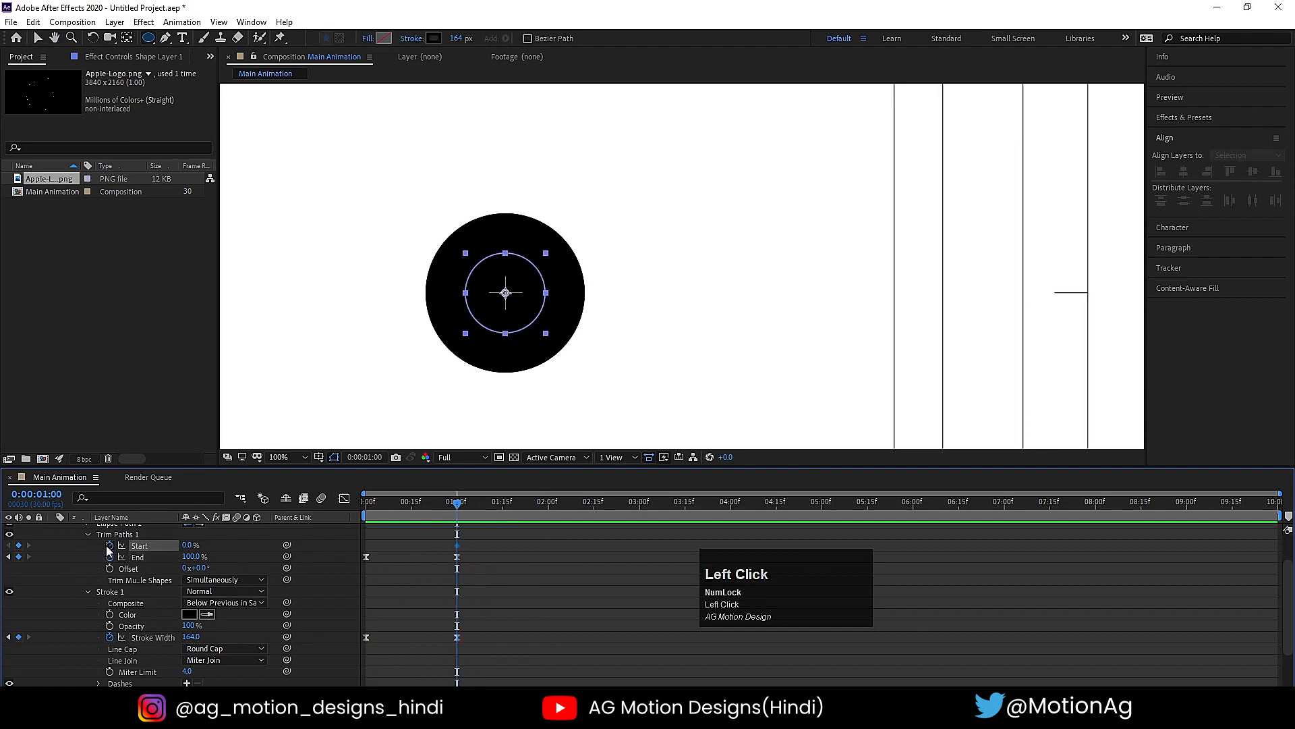
left_click(548, 501)
left_click_drag(187, 553, 288, 616)
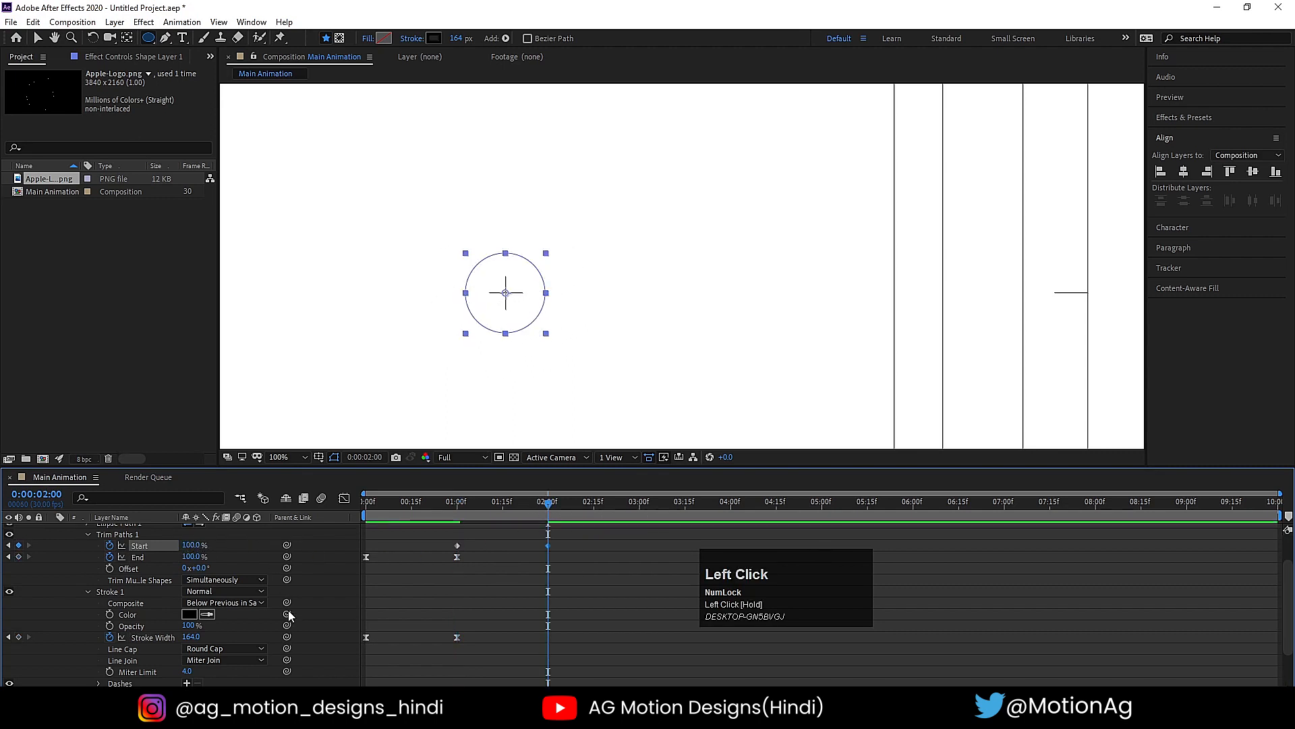
- Keyframe the Stroke Width to 0 at 2 seconds and apply Easy Ease to the two Trim Paths Start keyframes
left_click(193, 637)
key("Return")
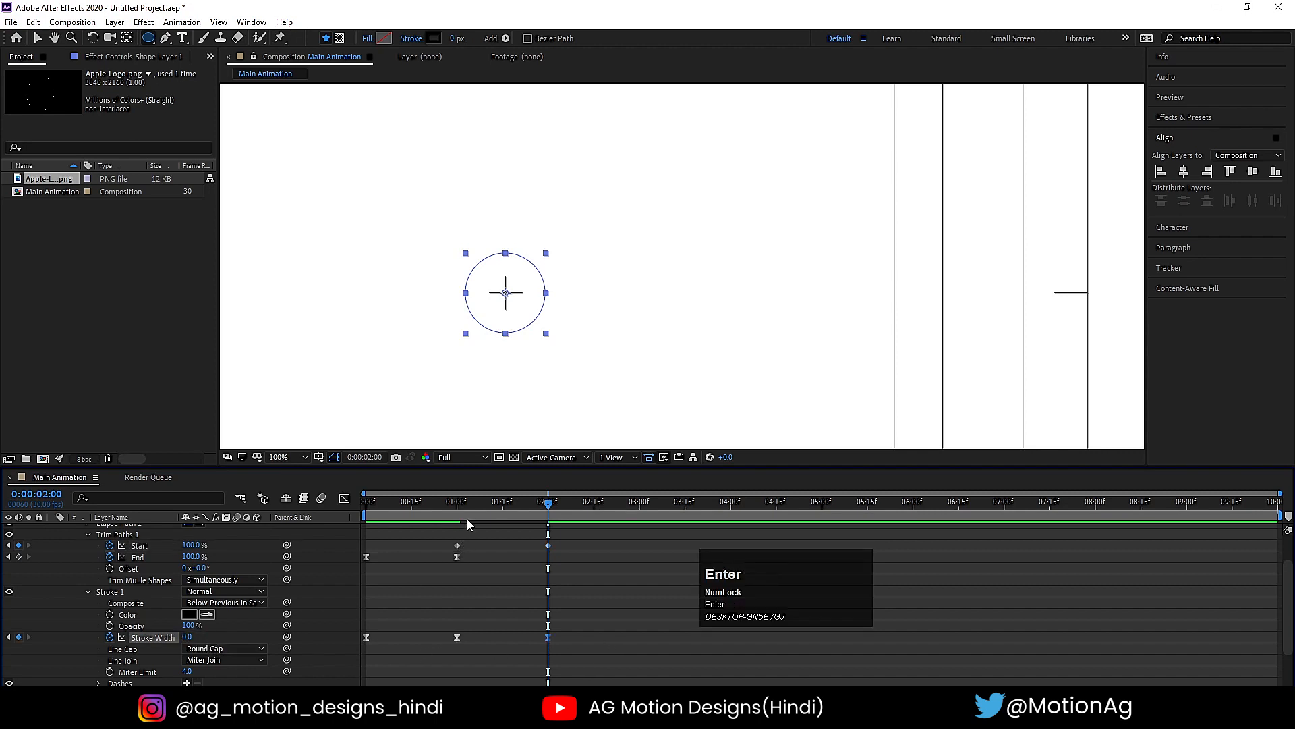
left_click_drag(443, 531, 569, 545)
key("F9")
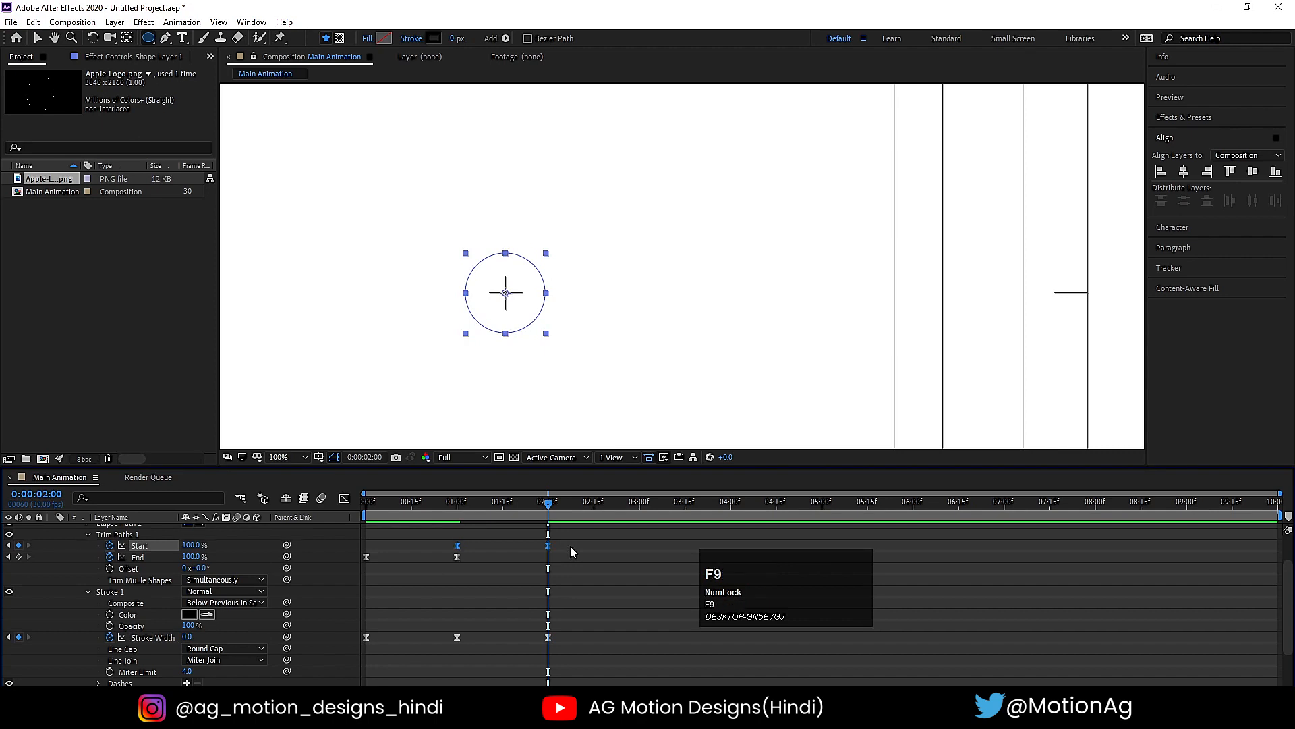
- Preview the circle animation from the beginning and again from about 1 second
left_click(365, 502)
key("space")
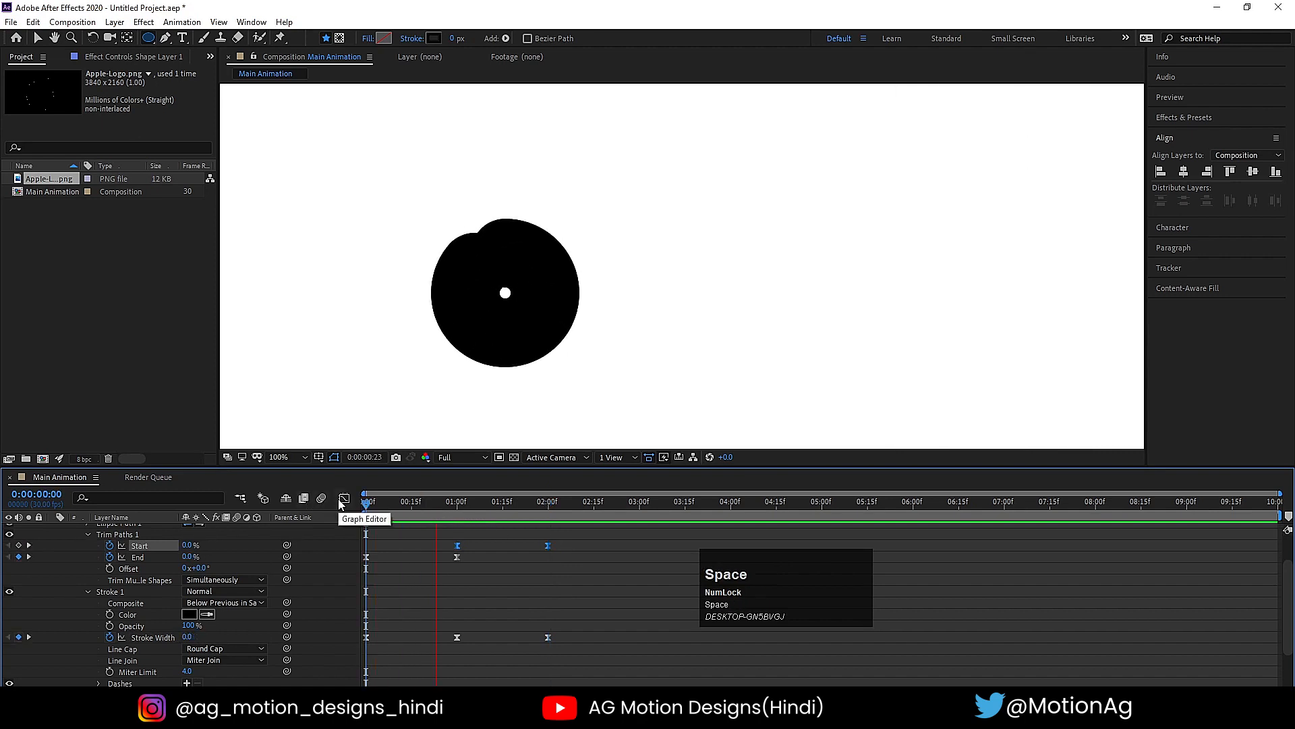
left_click(456, 502)
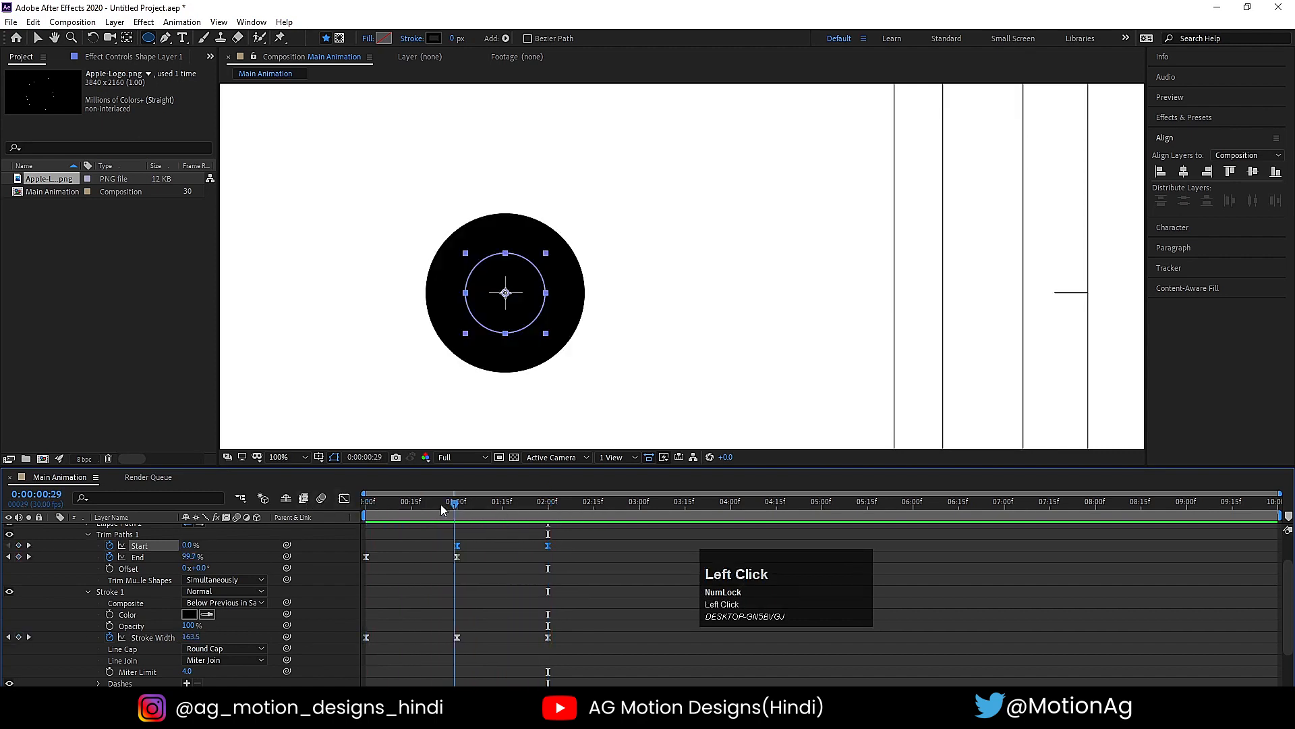
key("space")
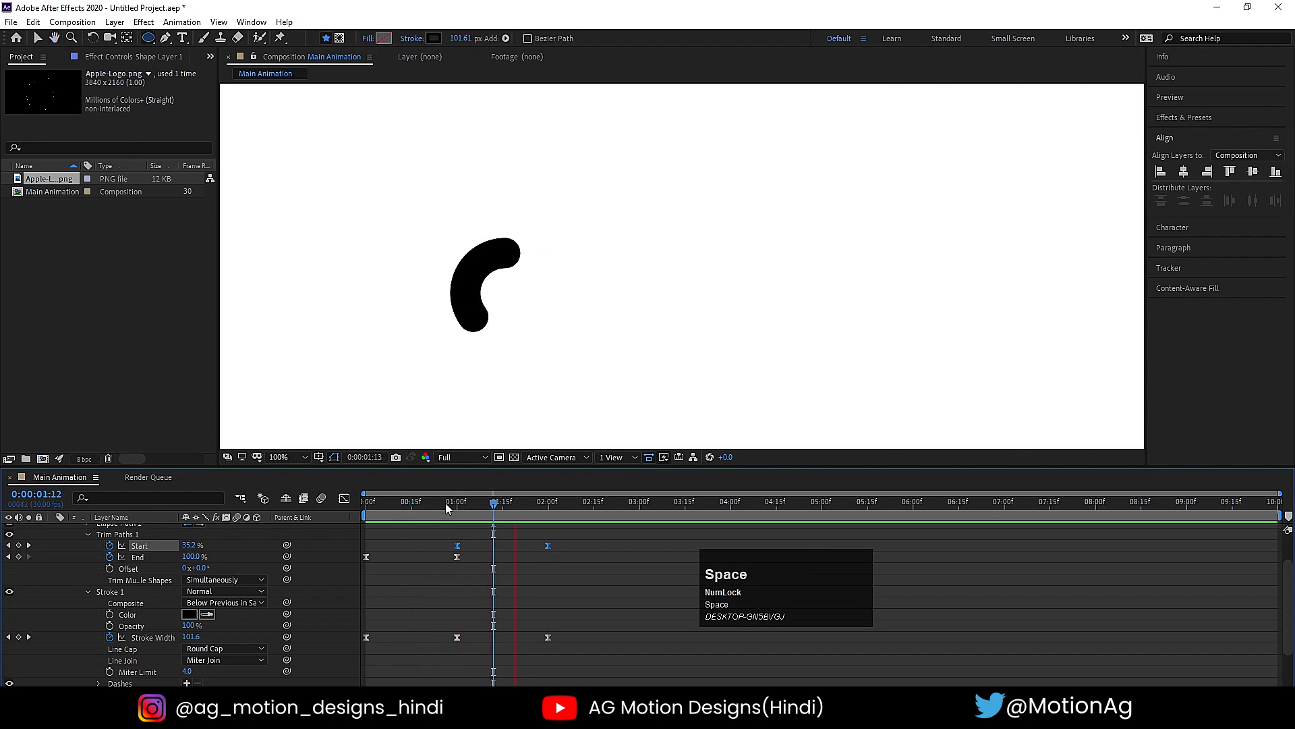
left_click(445, 531)
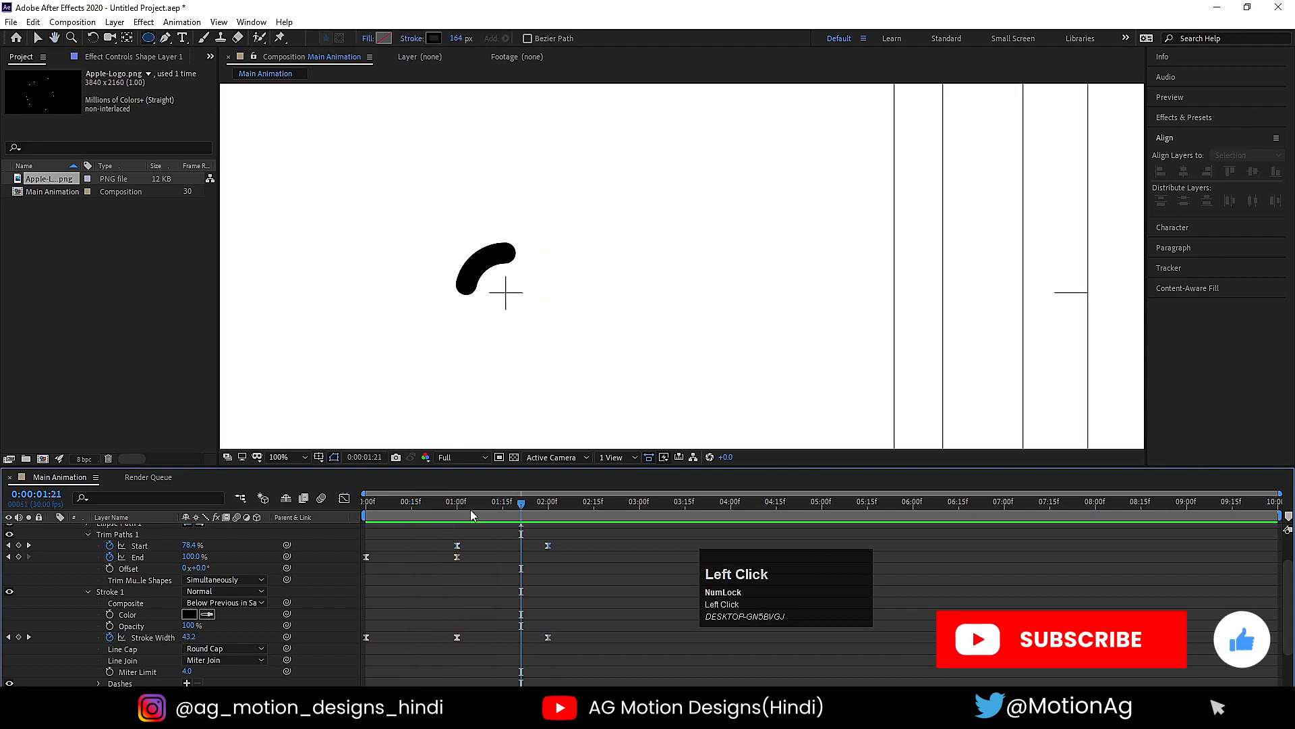
- Try moving the first Trim Paths Start keyframe earlier, to about 18 frames, and preview the overlapping motion
left_click_drag(466, 504, 442, 504)
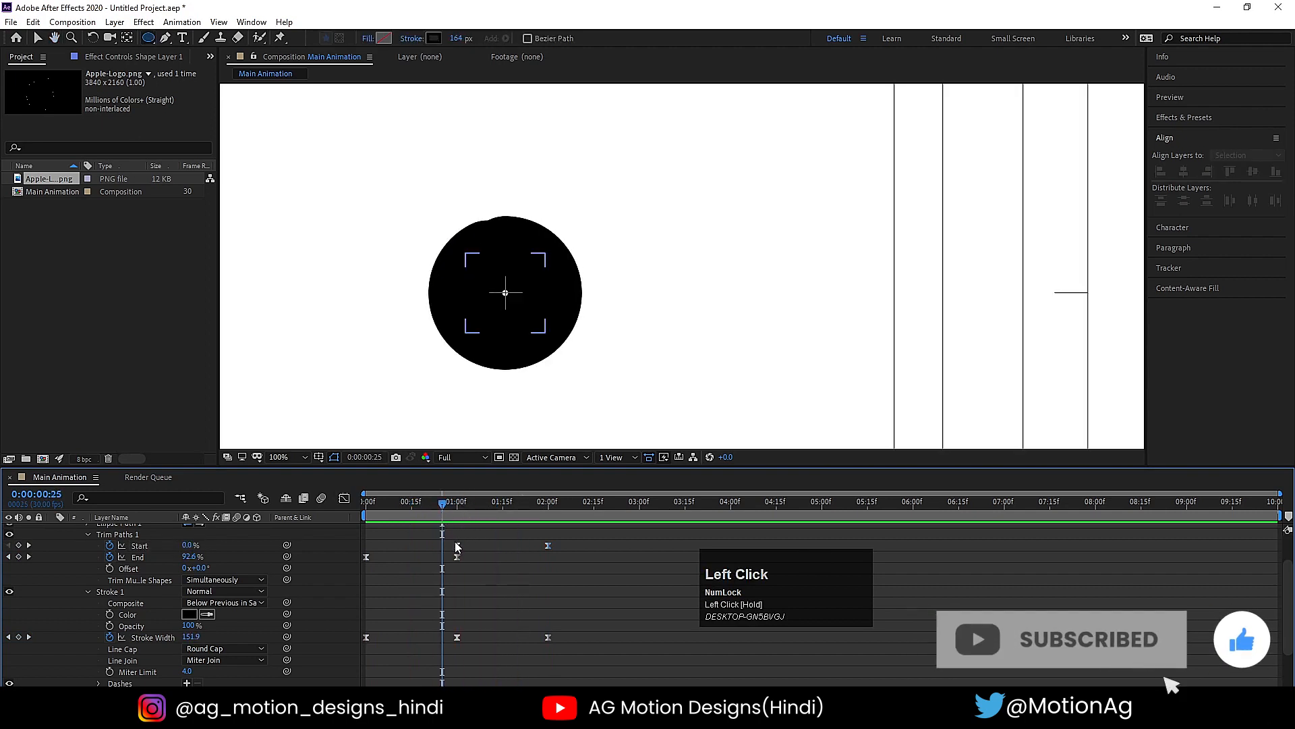
mouse_move(458, 545)
left_mouse_down()
mouse_move(421, 545)
mouse_move(366, 516)
left_mouse_up()
key("space")
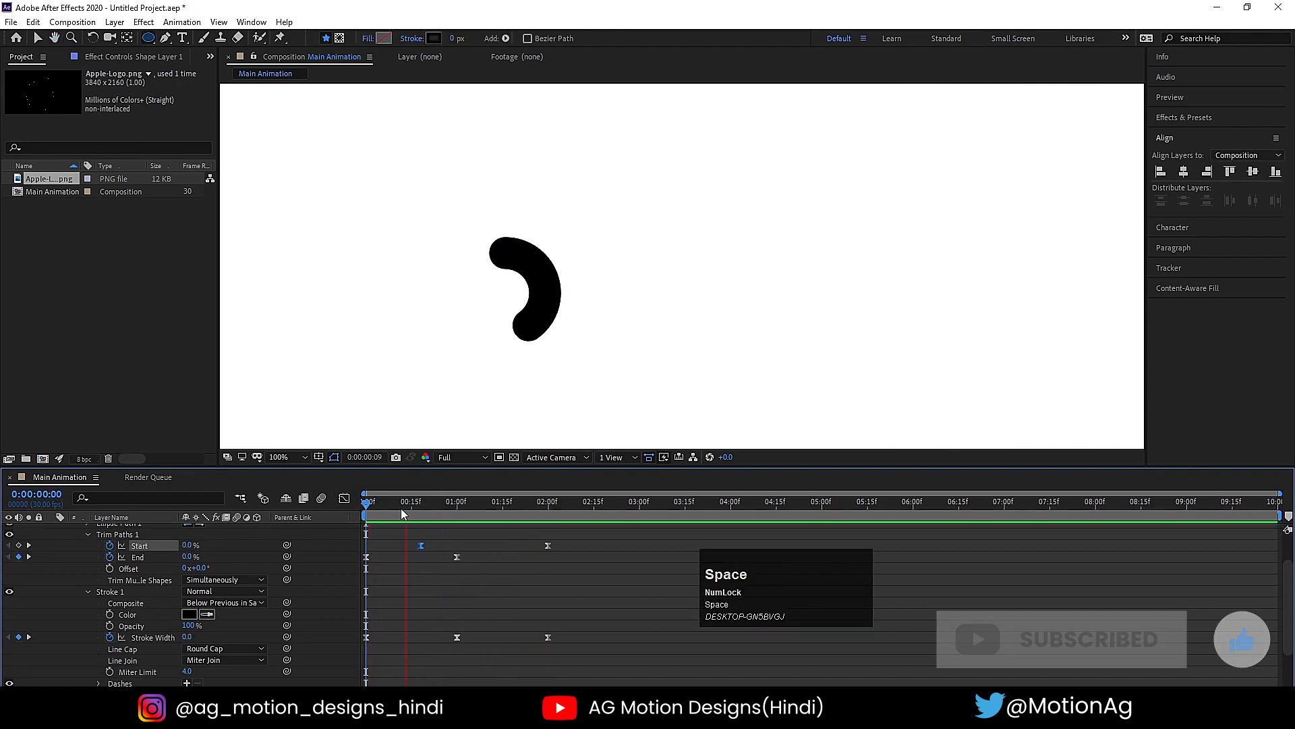
key("space")
key("space")
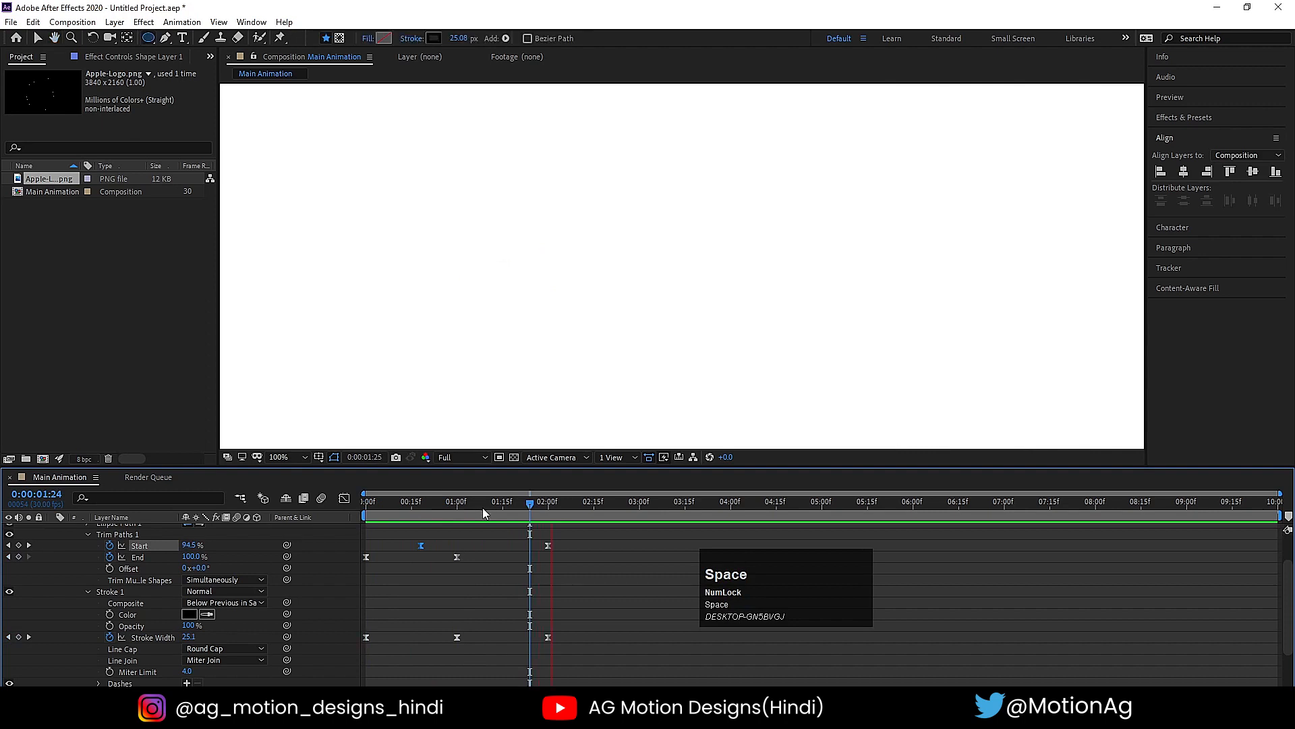
key("space")
scroll(628, 223, "down", 1)
key("space")
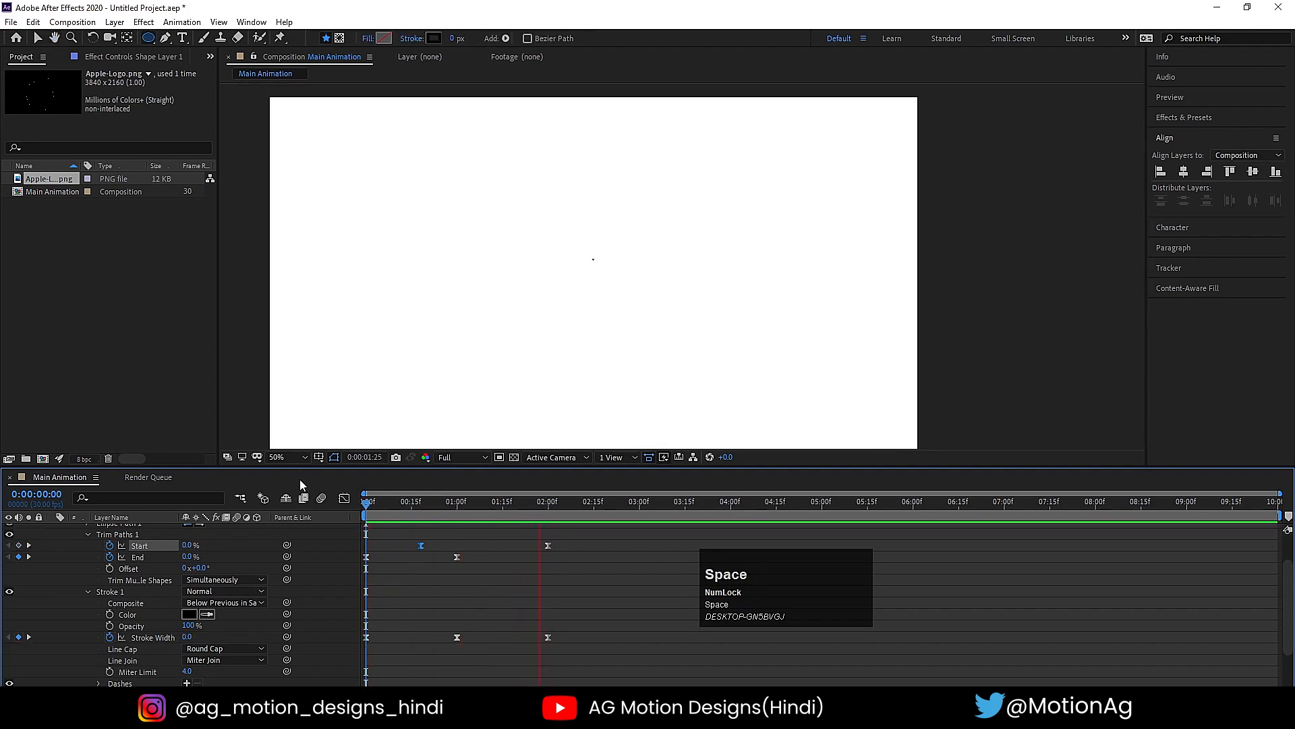
key("space")
- Keyframe the Trim Paths Offset from 0° at 0 seconds to 180° at 2 seconds, and return the first Start keyframe to 1 second
left_click_drag(418, 506, 234, 496)
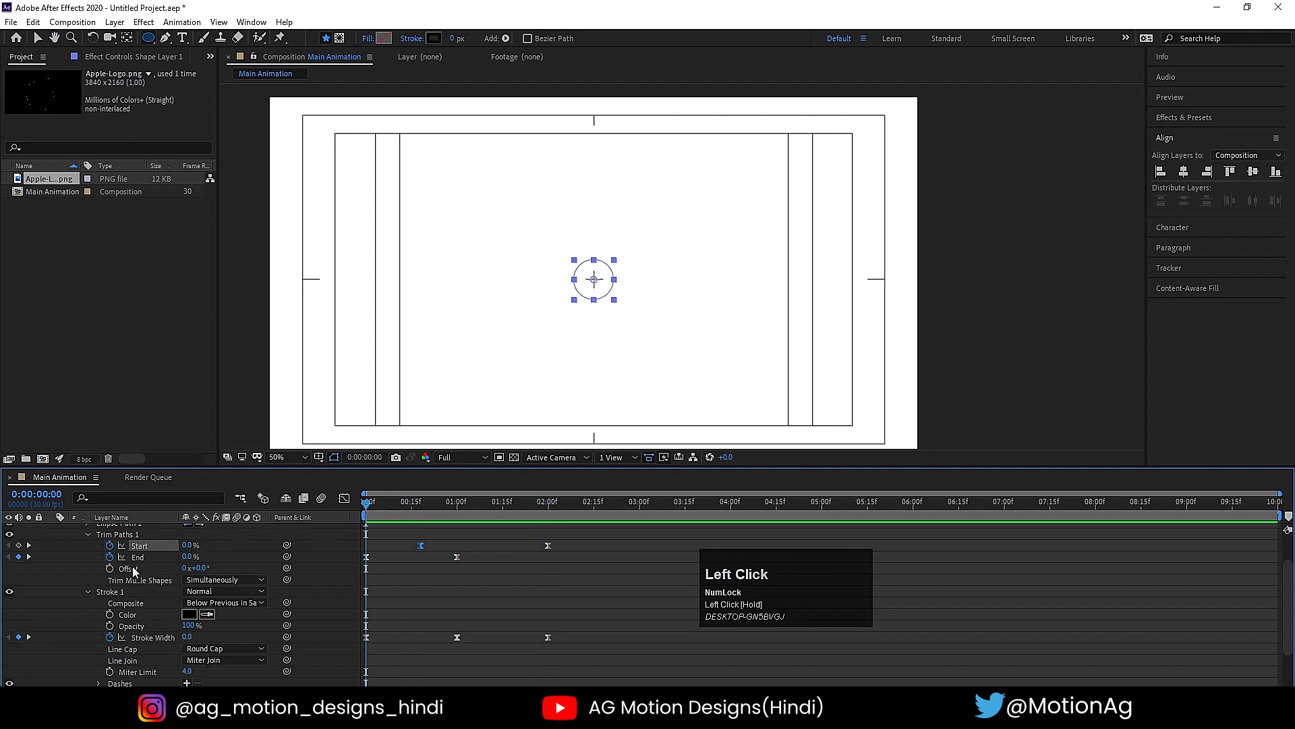
left_click(110, 569)
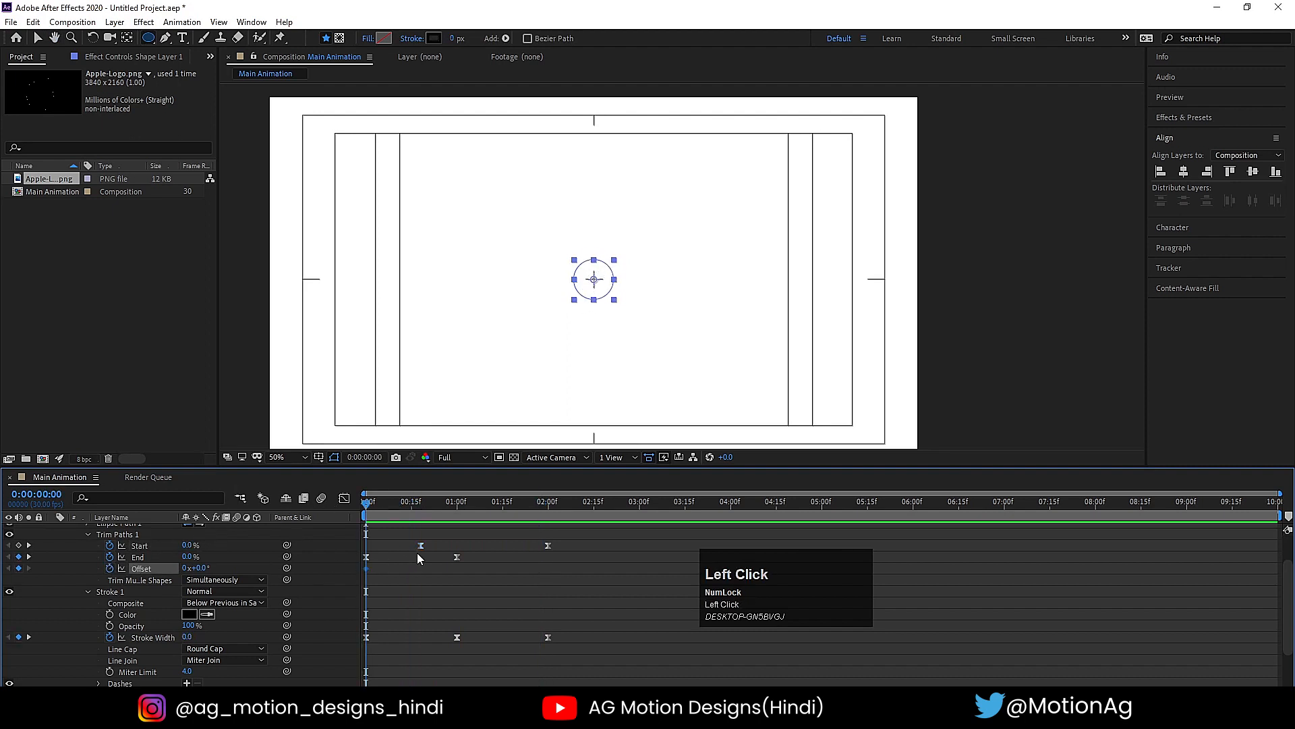
left_click_drag(419, 548, 454, 560)
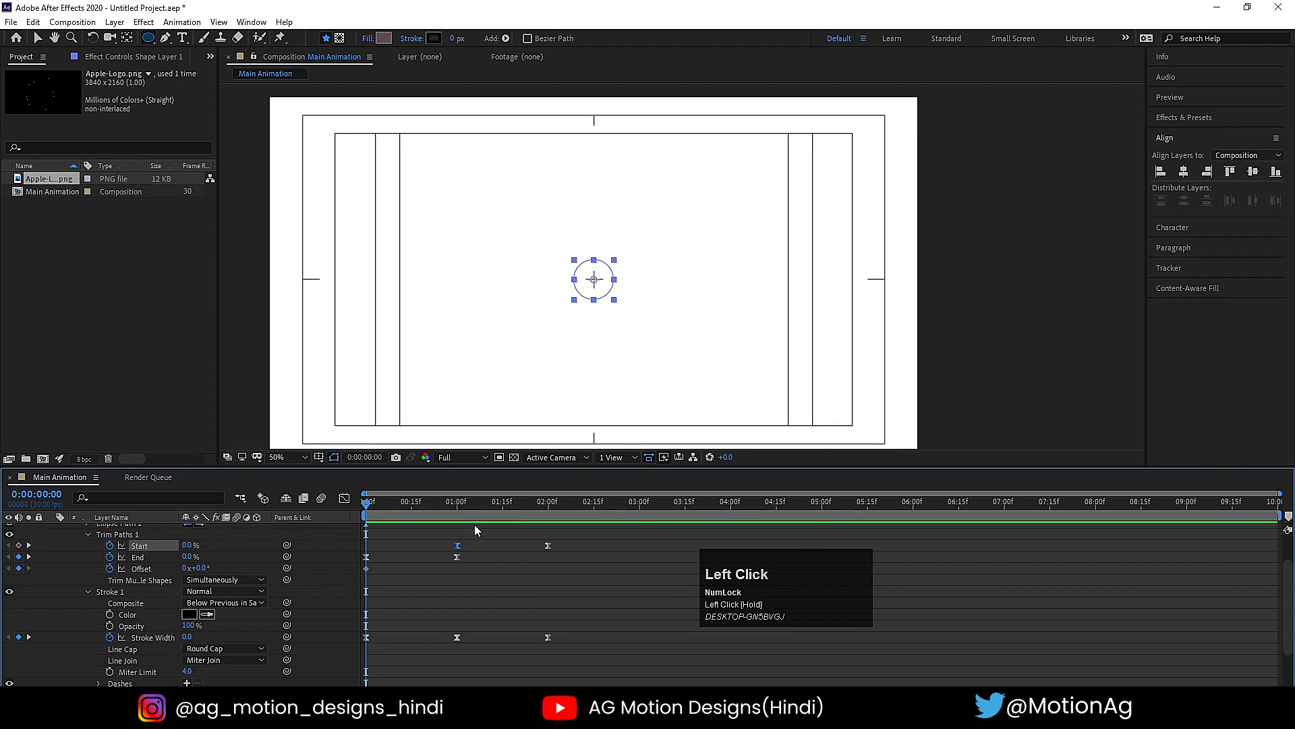
left_click_drag(453, 505, 548, 567)
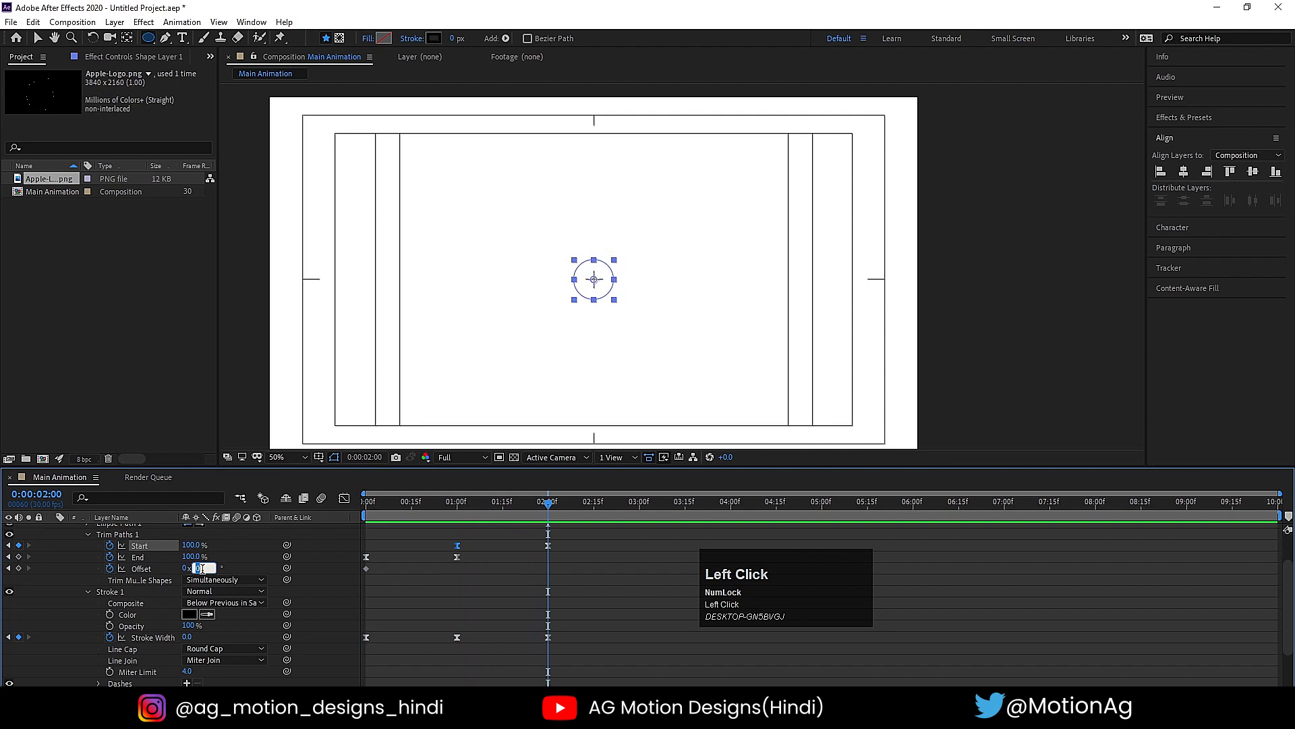
type("180")
key("Return")
- Preview the animation from the beginning to check the Offset rotation
left_click(368, 502)
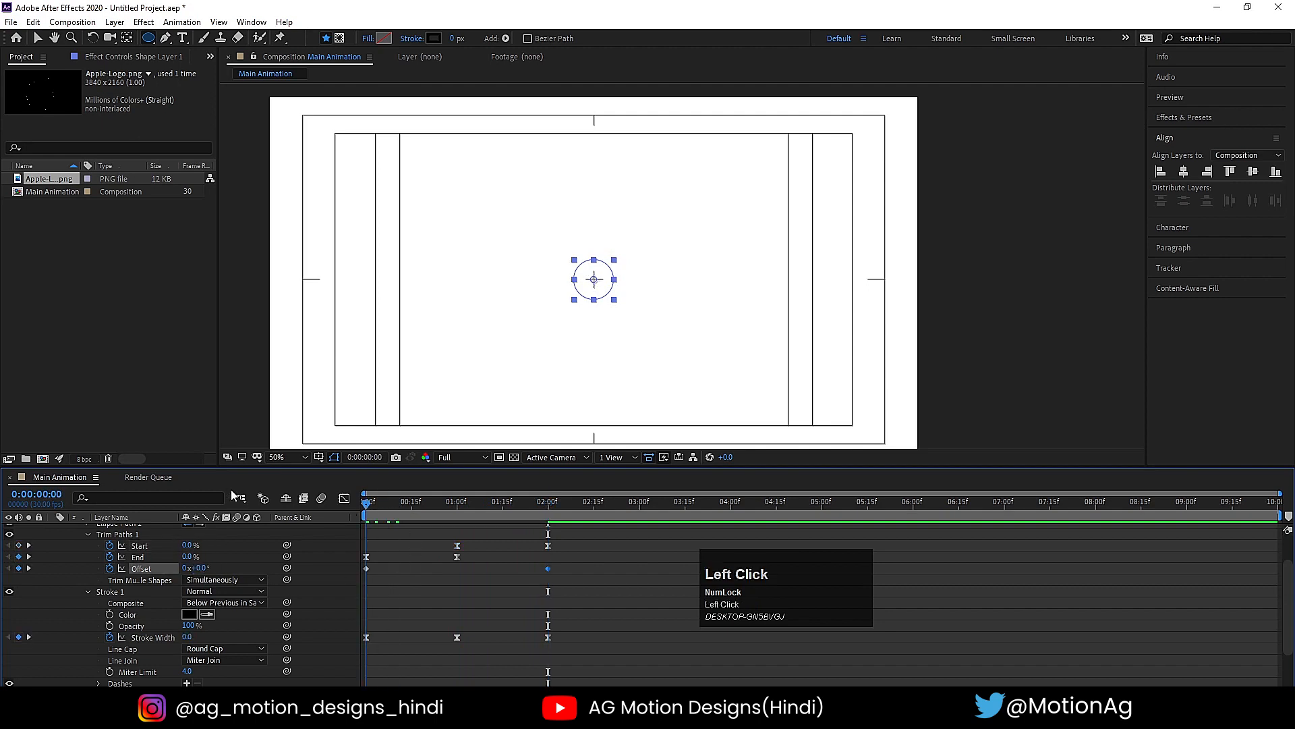
key("space")
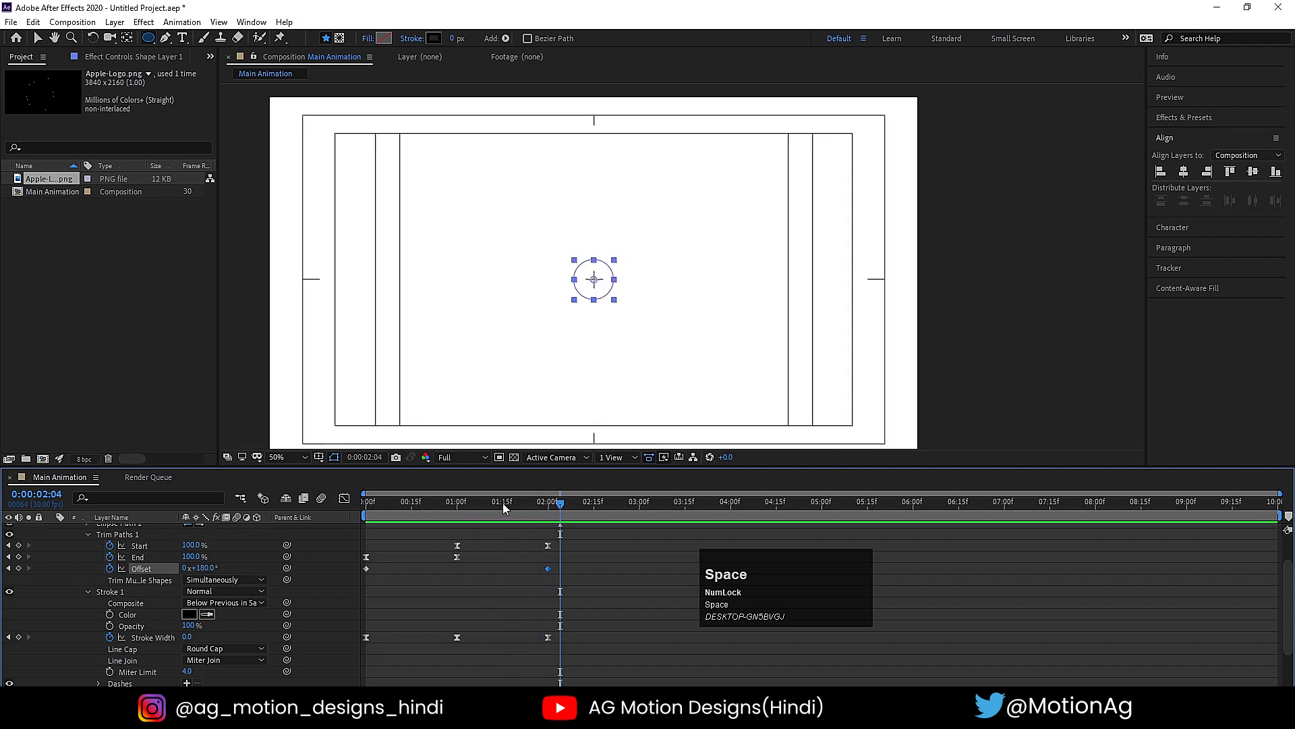
left_click_drag(497, 501, 354, 513)
key("space")
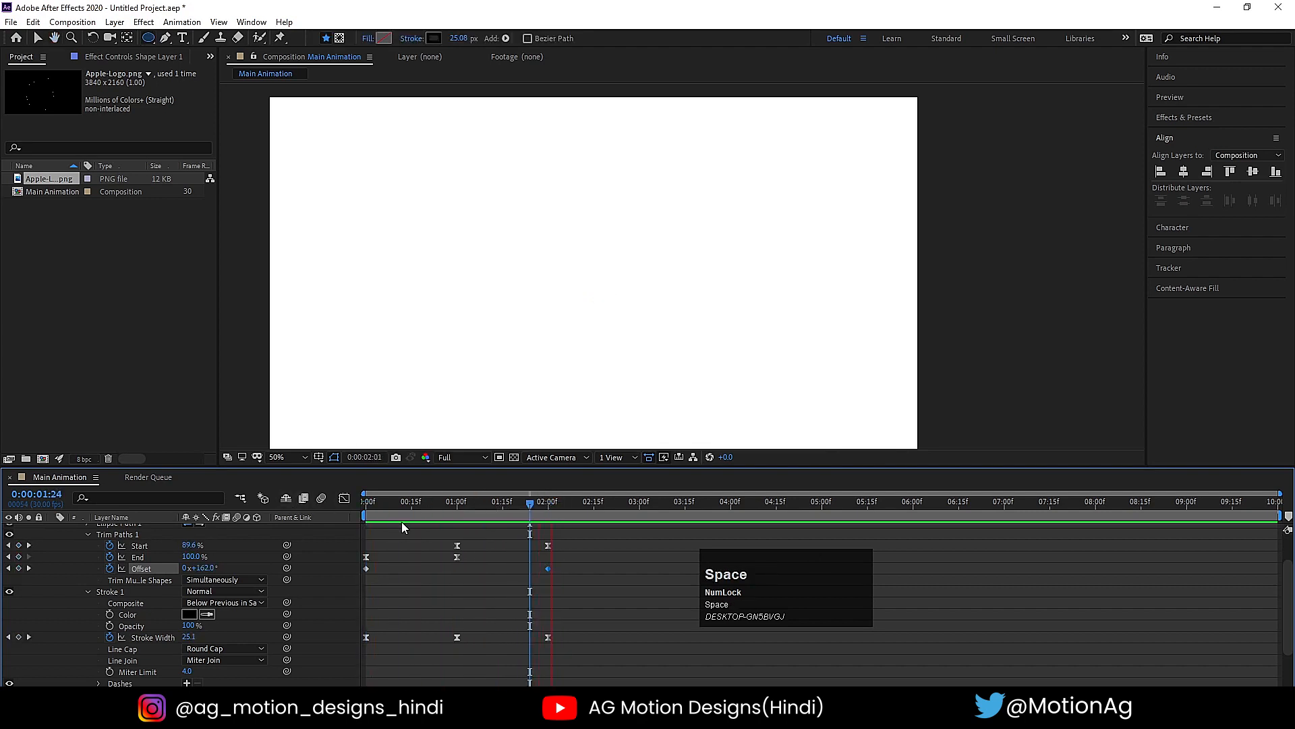
key("space")
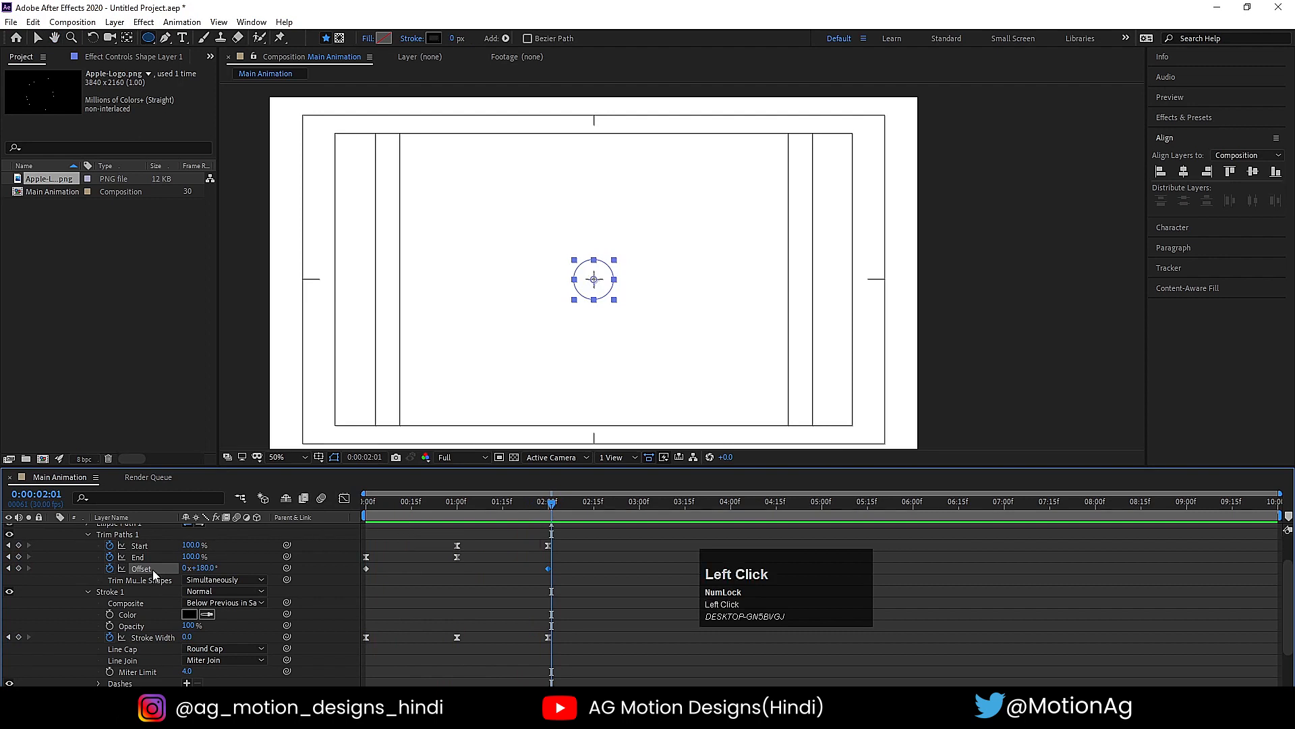
- Apply Easy Ease to both Offset keyframes and preview the eased rotation
key("F9")
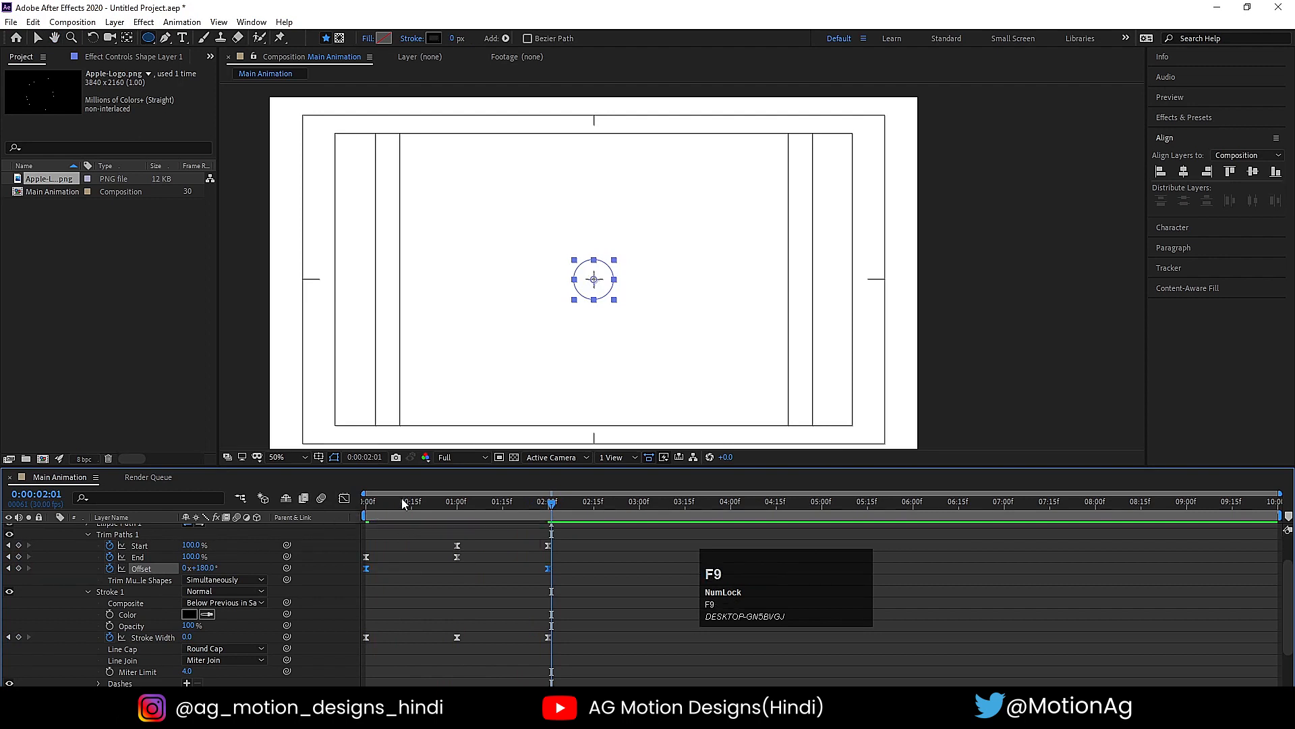
left_click(368, 501)
key("space")
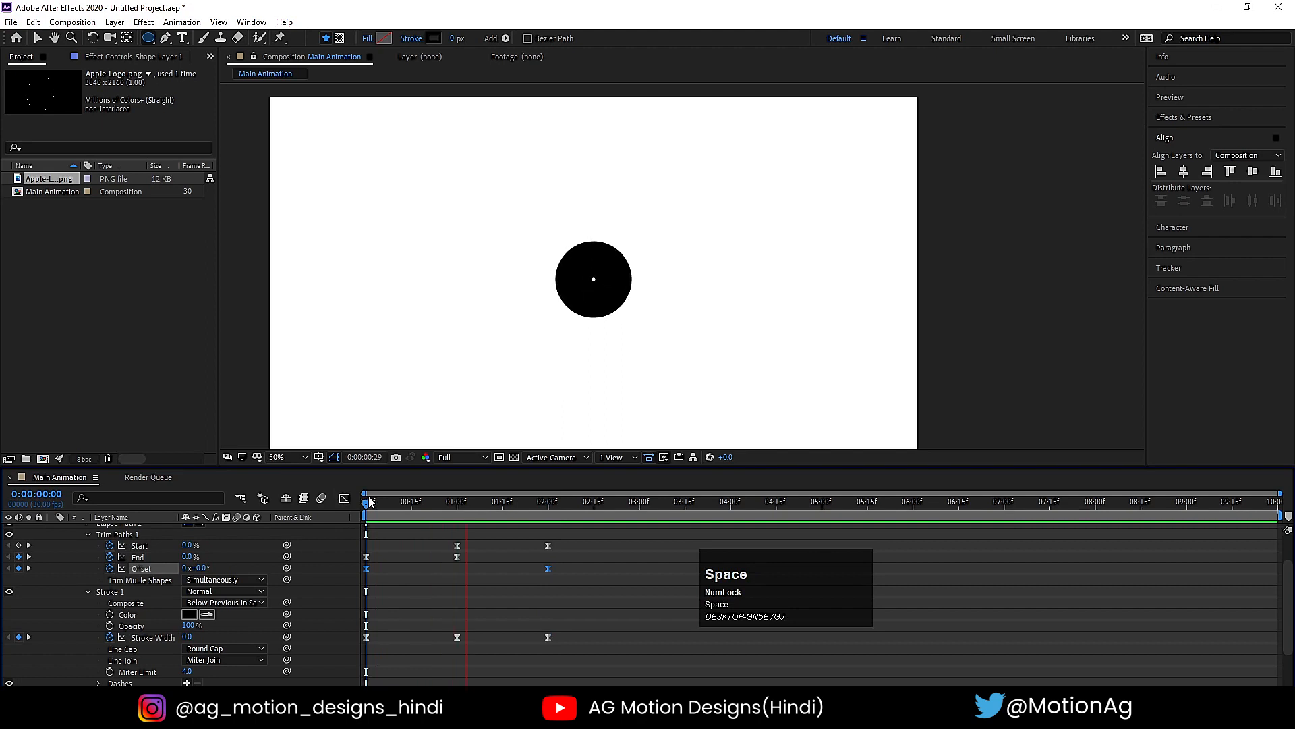
key("space")
left_click(417, 541)
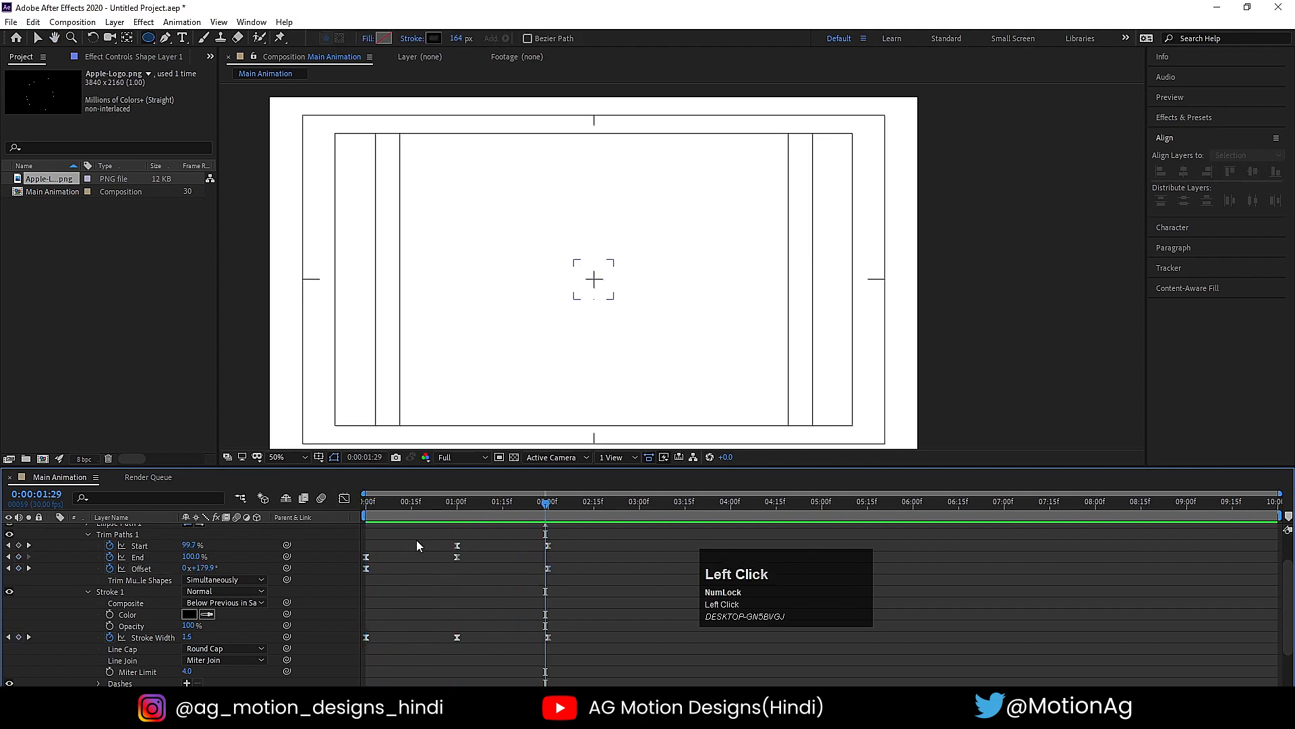
- Show only the animated properties of Shape Layer 1, set the time to 1 second and duplicate the layer
key("u")
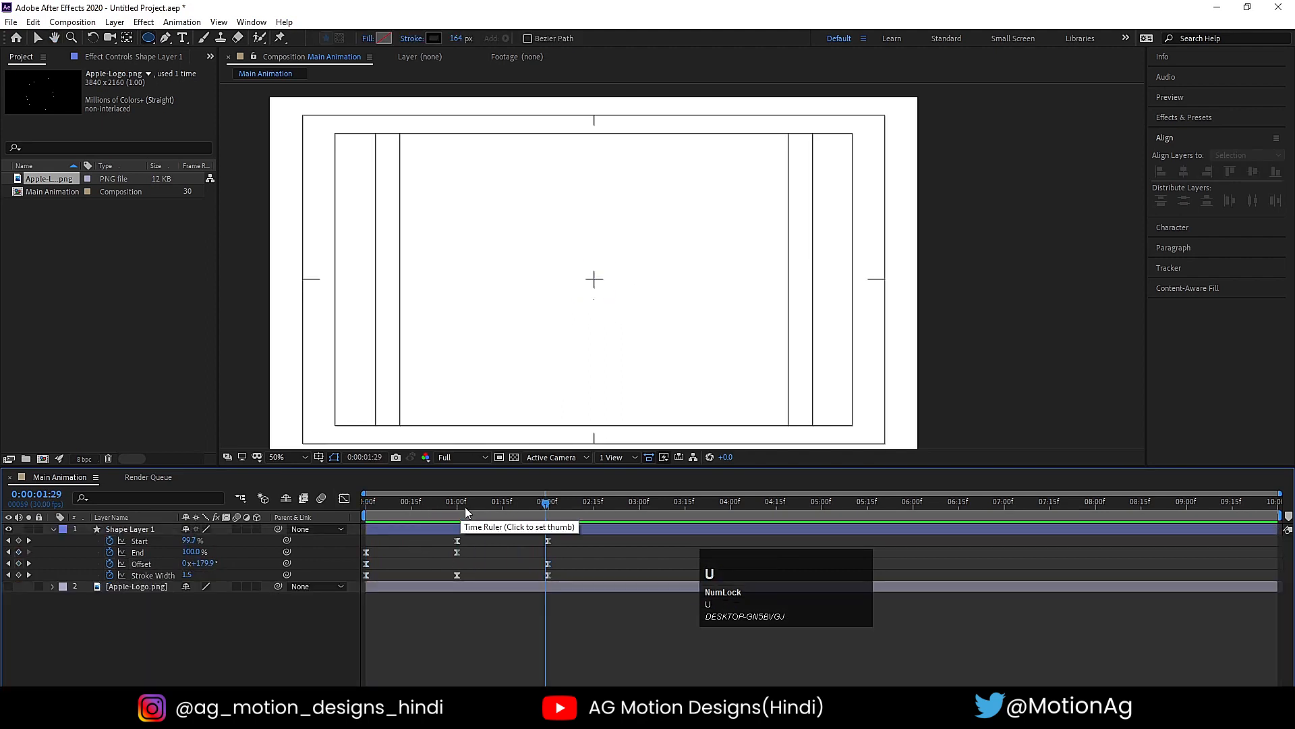
left_click_drag(457, 504, 459, 508)
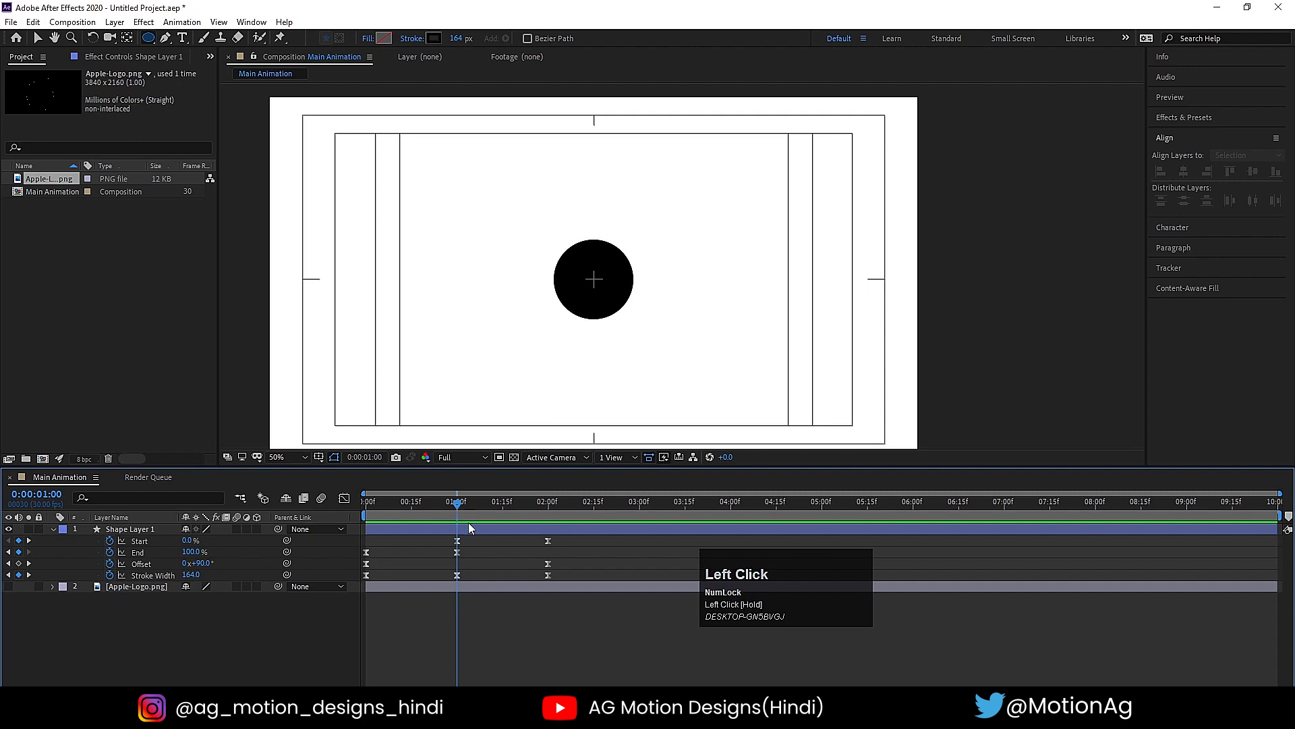
left_click(479, 527)
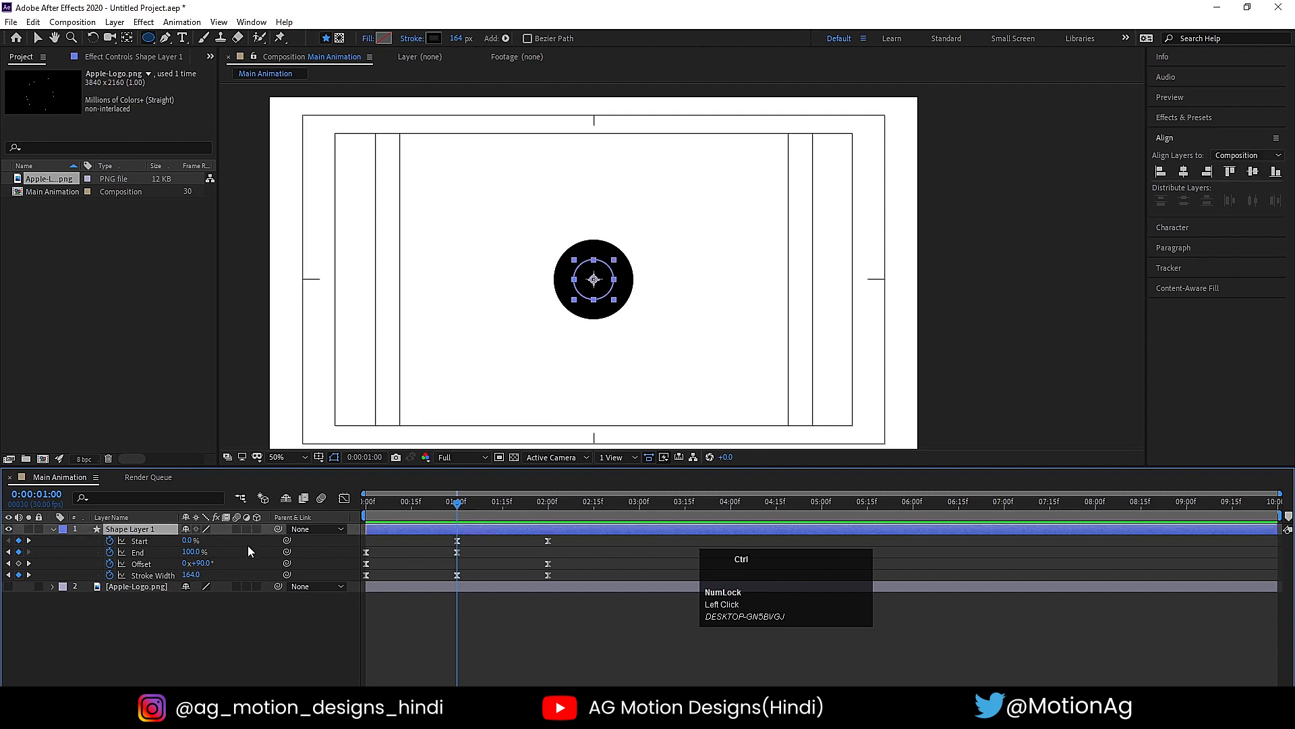
key("ctrl+d")
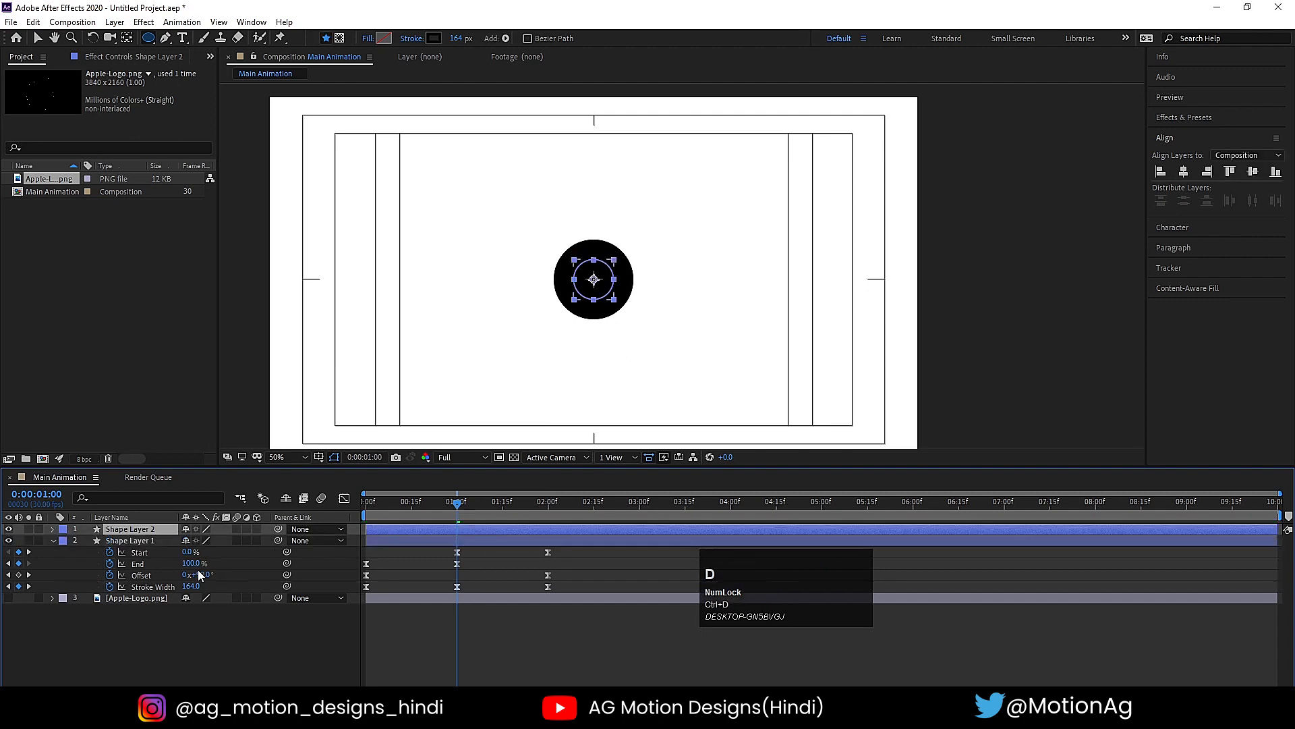
- Scale Shape Layer 2 up to 162%
key("s")
left_click_drag(203, 543, 522, 487)
key("ctrl+z")
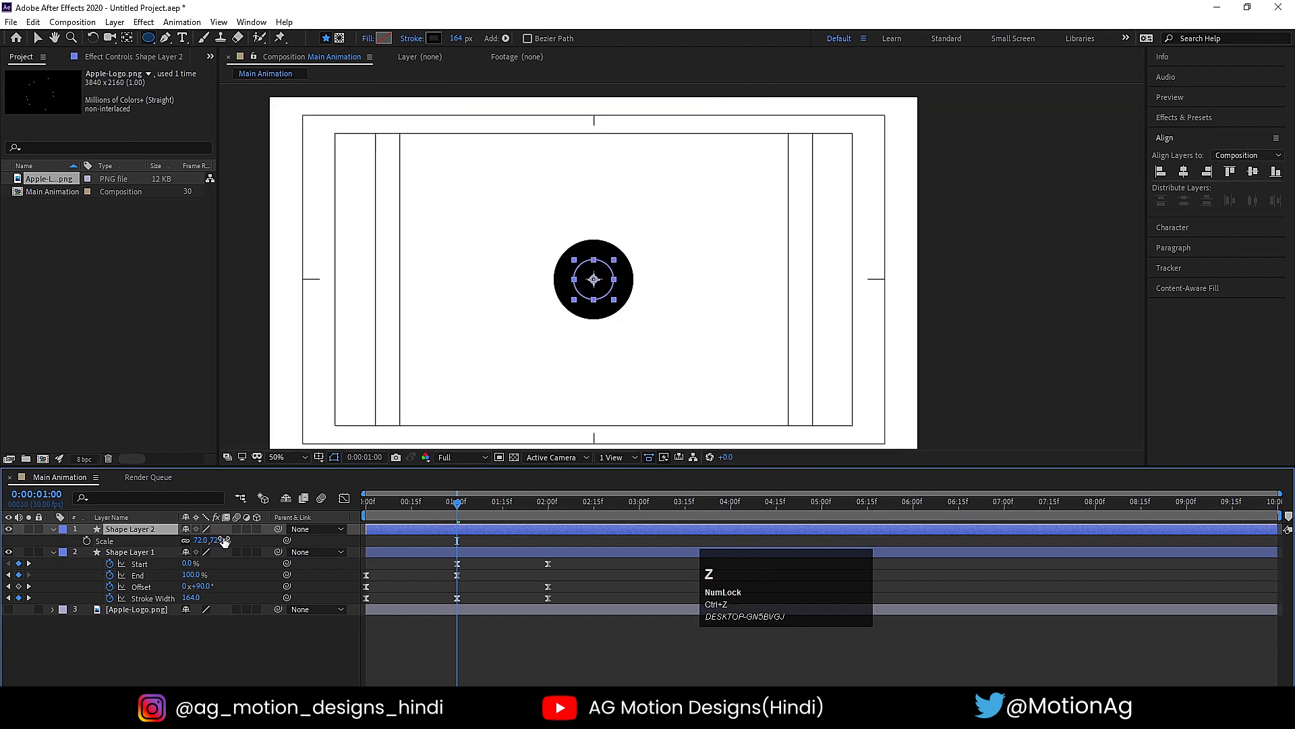
left_click_drag(225, 541, 251, 525)
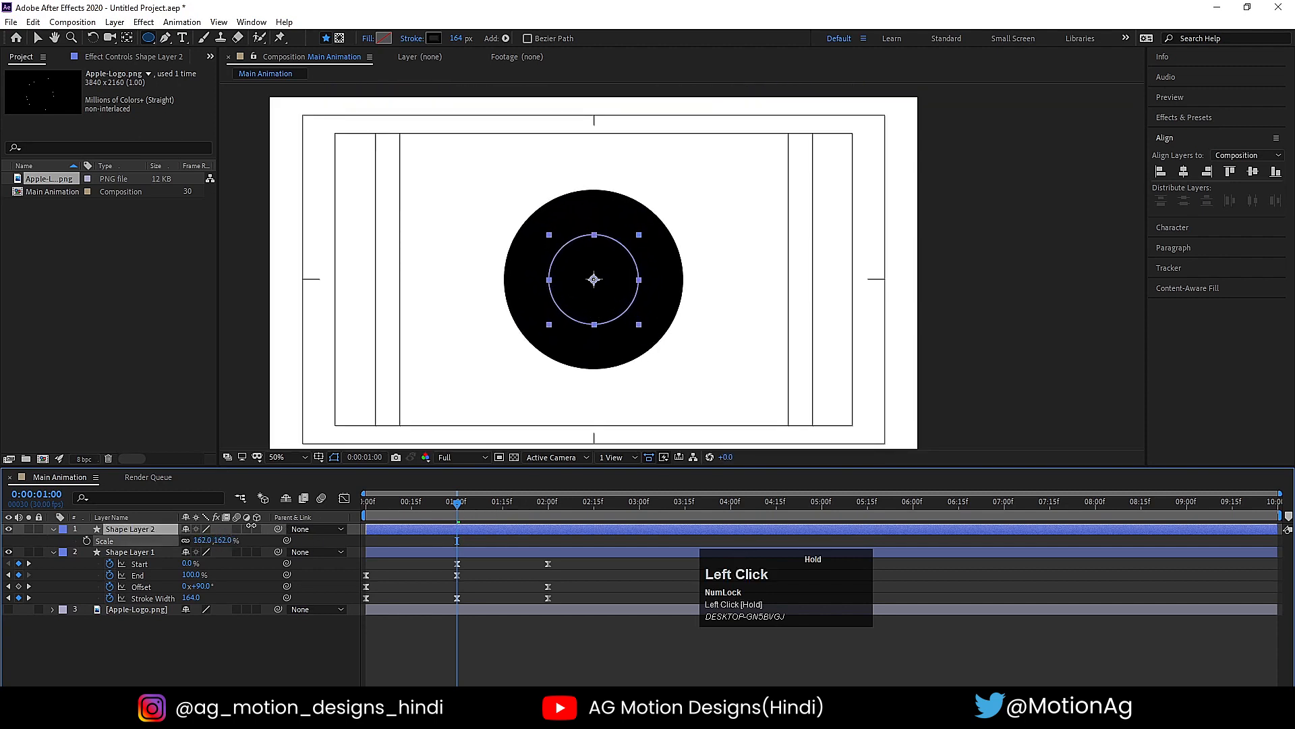
left_click(111, 532)
- Set the Stroke Width of Shape Layer 2 to 2 at 1 second
key("u")
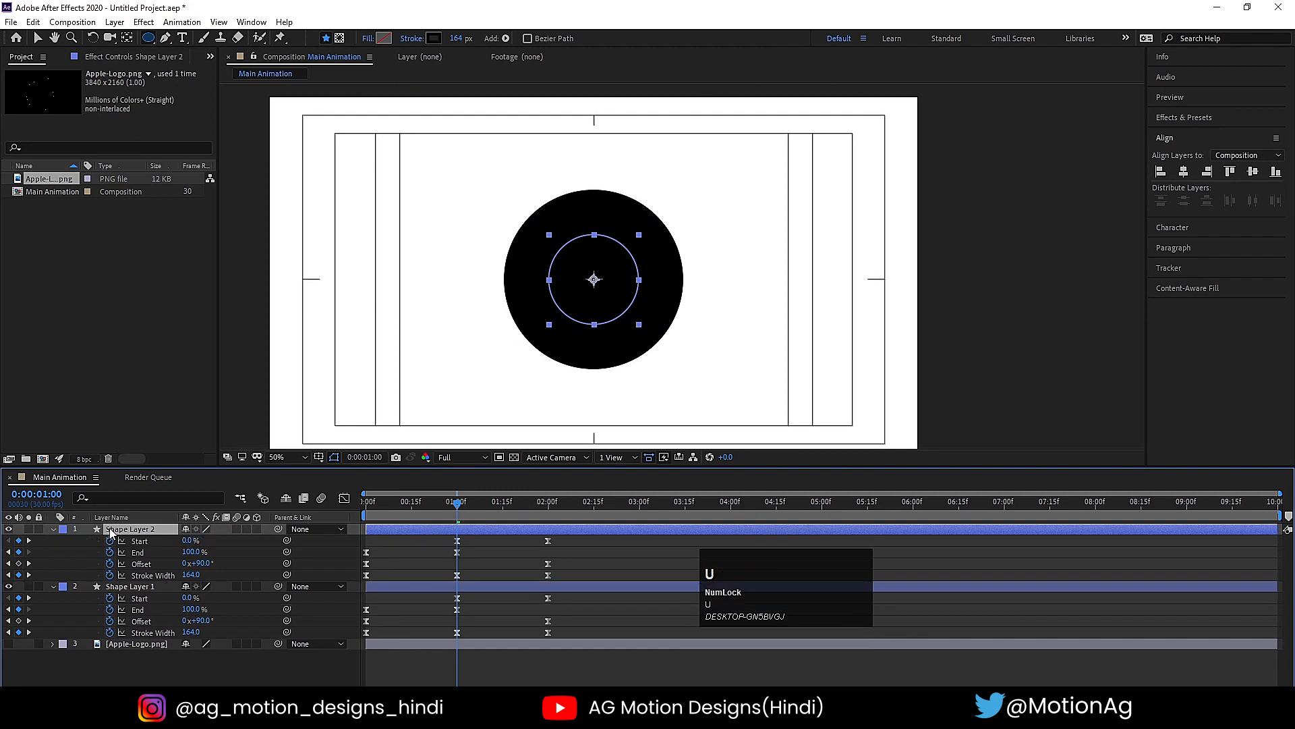
mouse_move(200, 577)
left_mouse_down()
mouse_move(132, 578)
mouse_move(190, 582)
left_mouse_up()
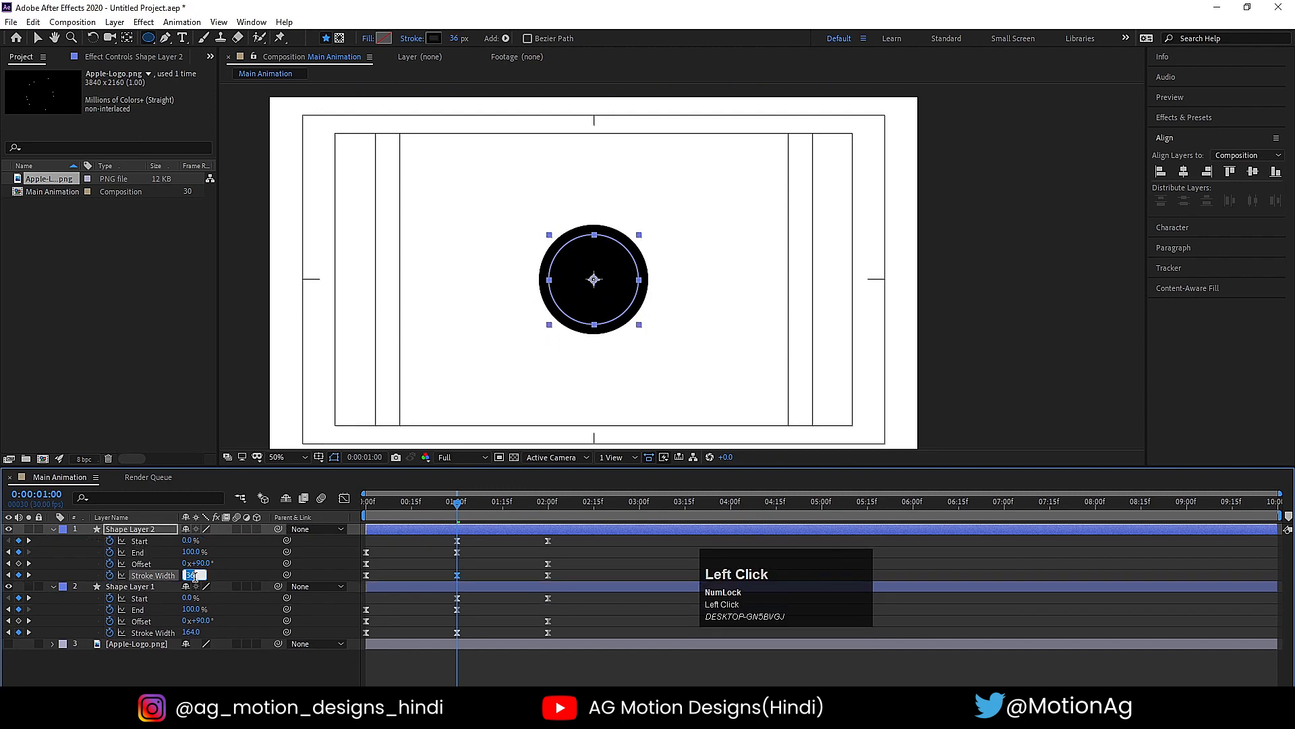
type("2")
key("Return")
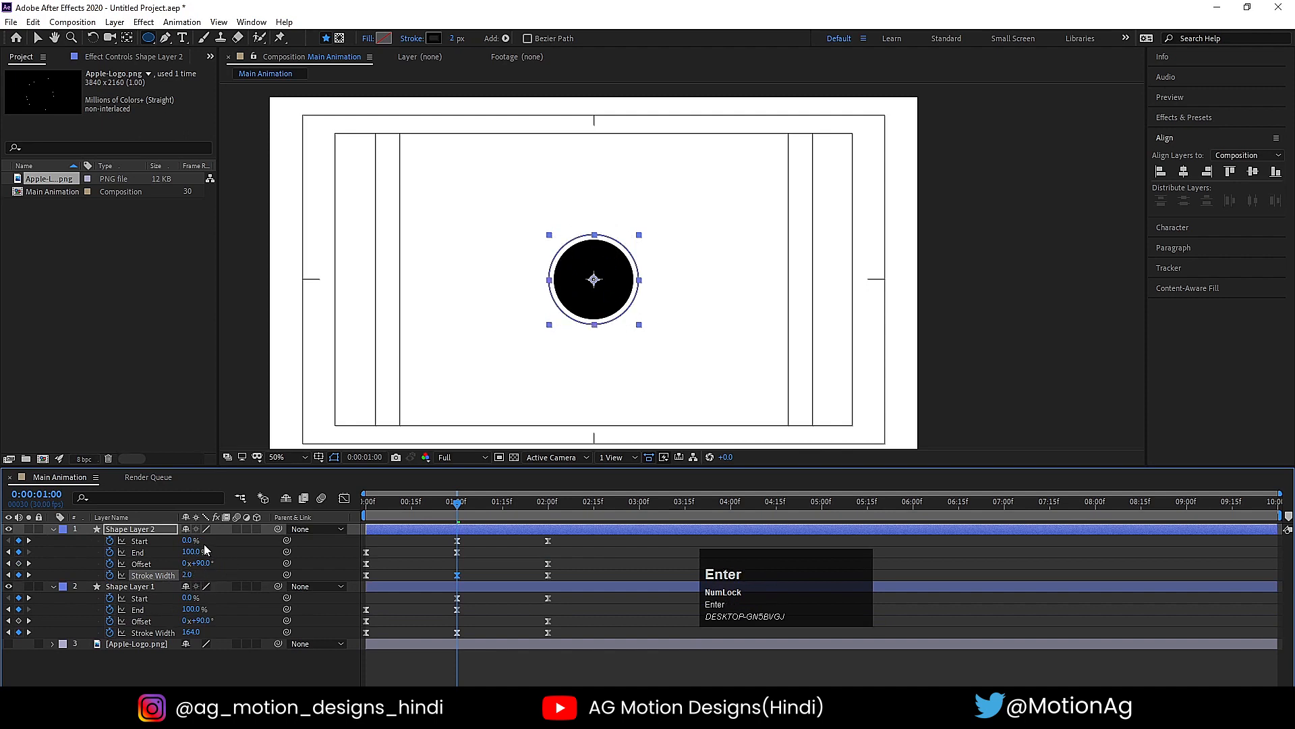
- Scale Shape Layer 2 up to 257% so its ring surrounds the inner circle with a gap
left_click(145, 530)
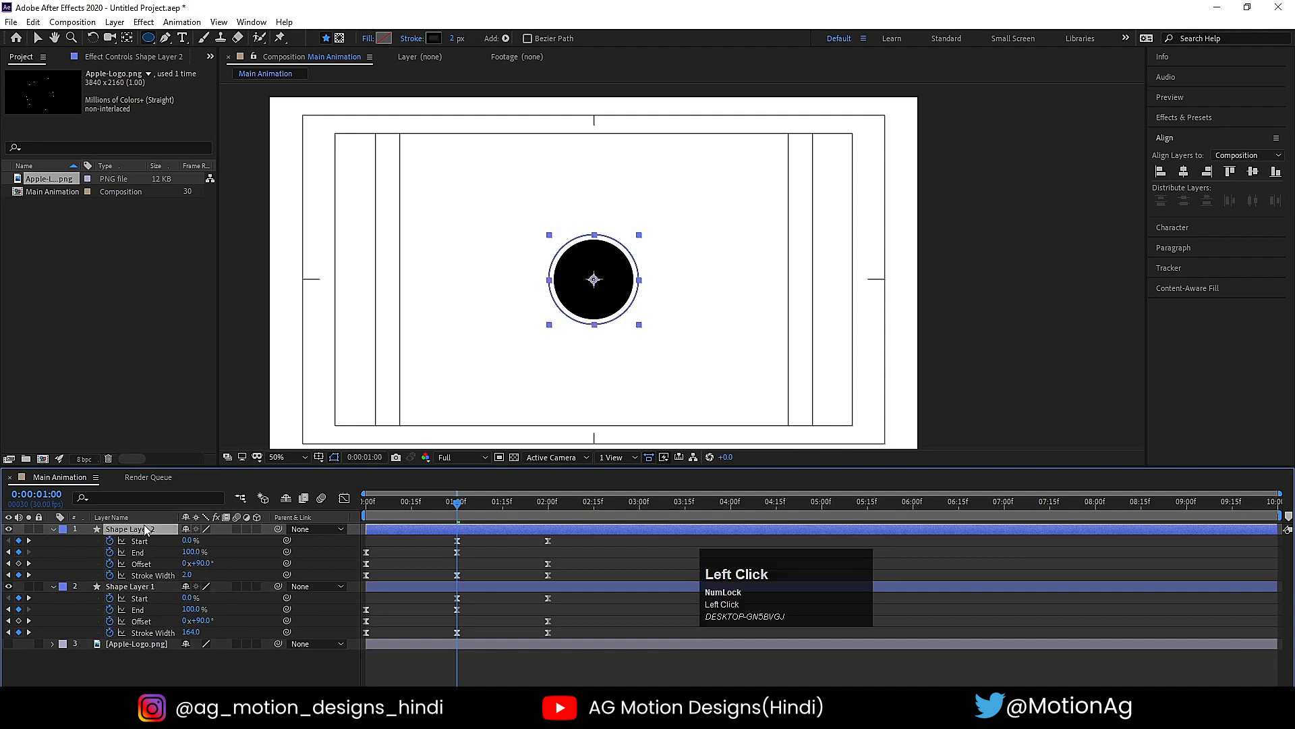
key("s")
left_click_drag(195, 543, 256, 532)
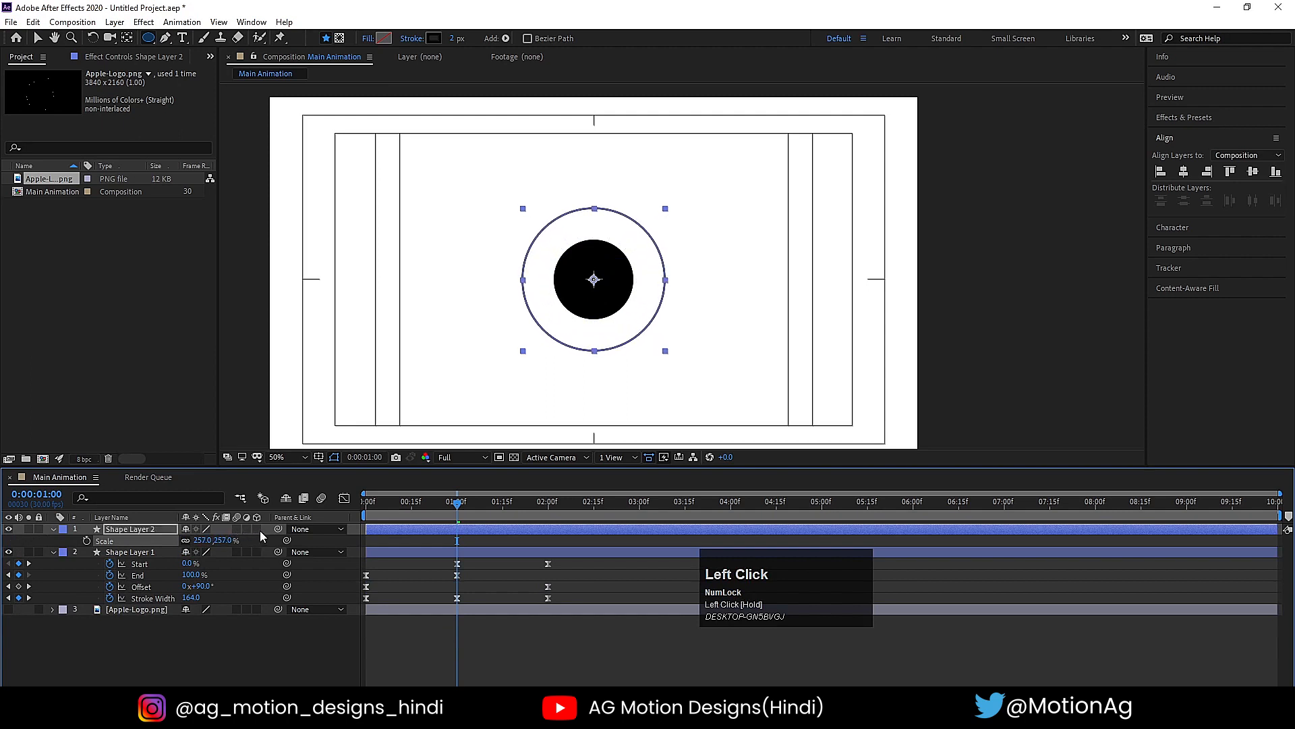
- Set the Stroke Width of Shape Layer 2 to 71 at 1 second so the ring nearly meets the inner circle
key("u")
left_click(143, 575)
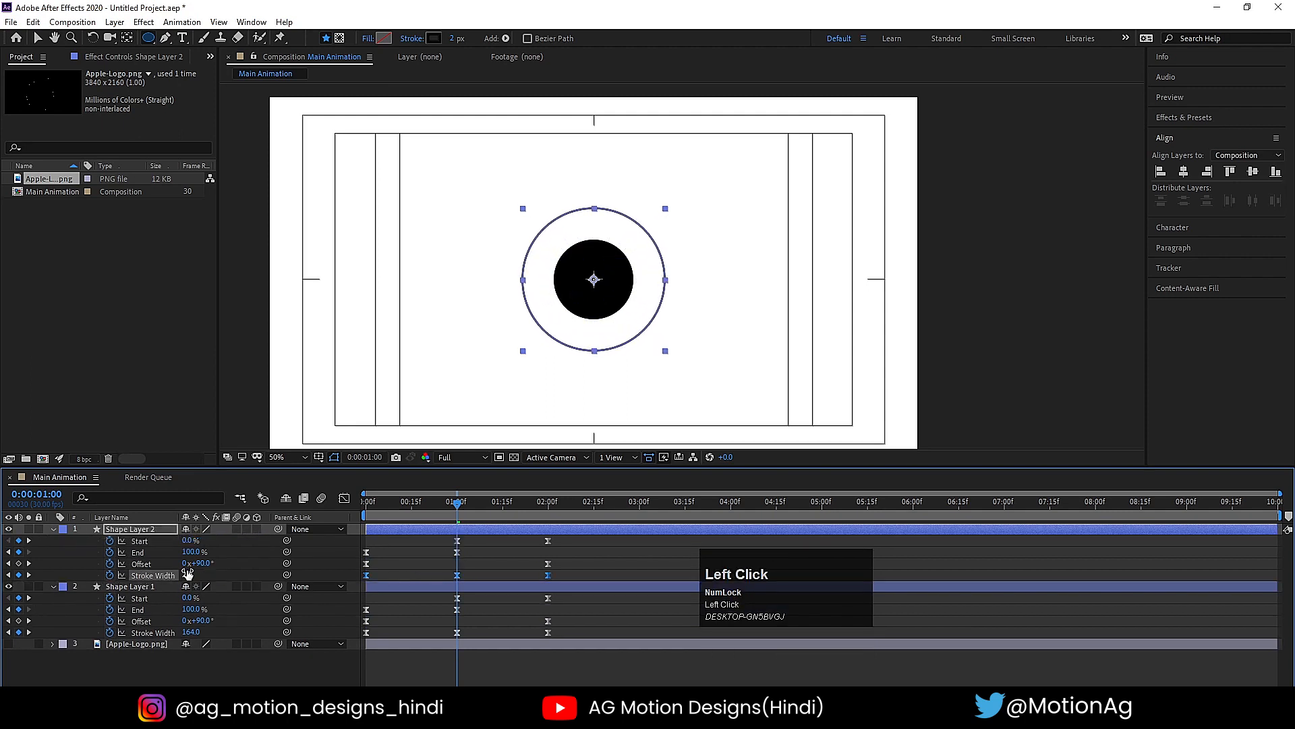
left_click_drag(187, 575, 233, 570)
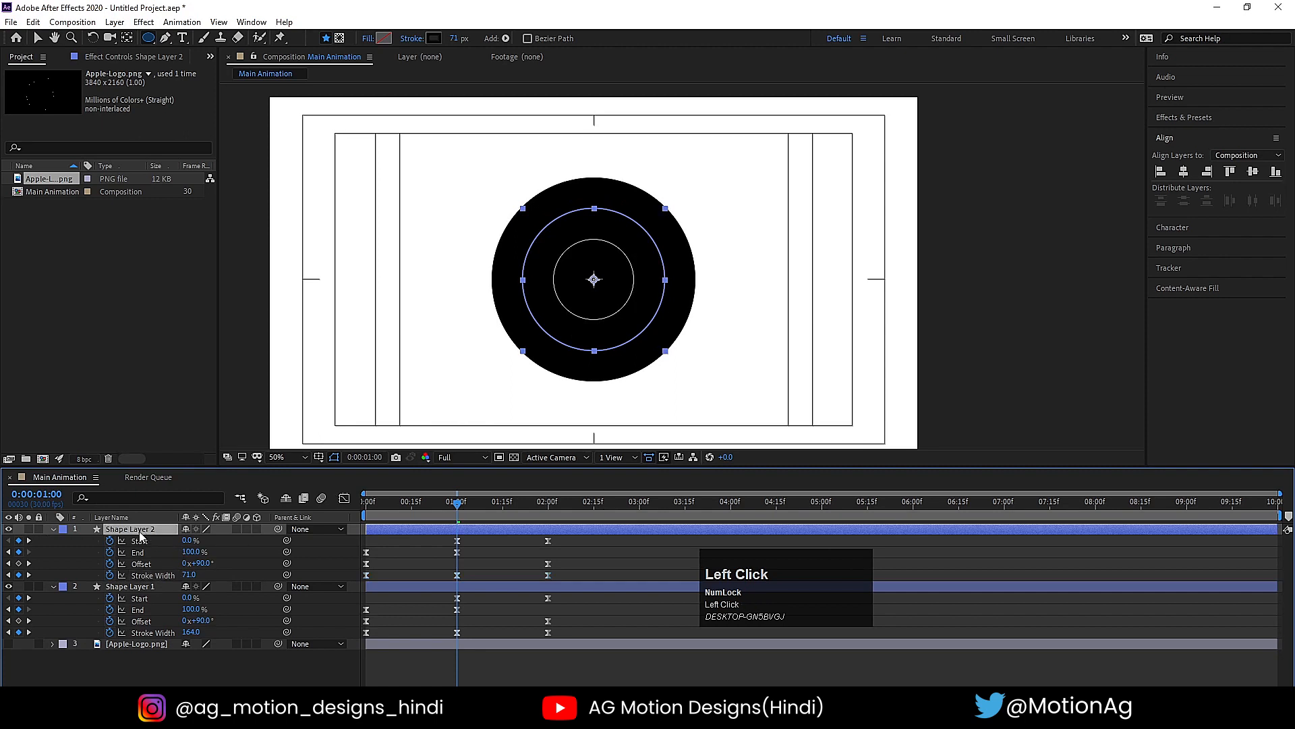
- Duplicate Shape Layer 2 and scale the copy up well beyond the two inner rings
key("ctrl+d")
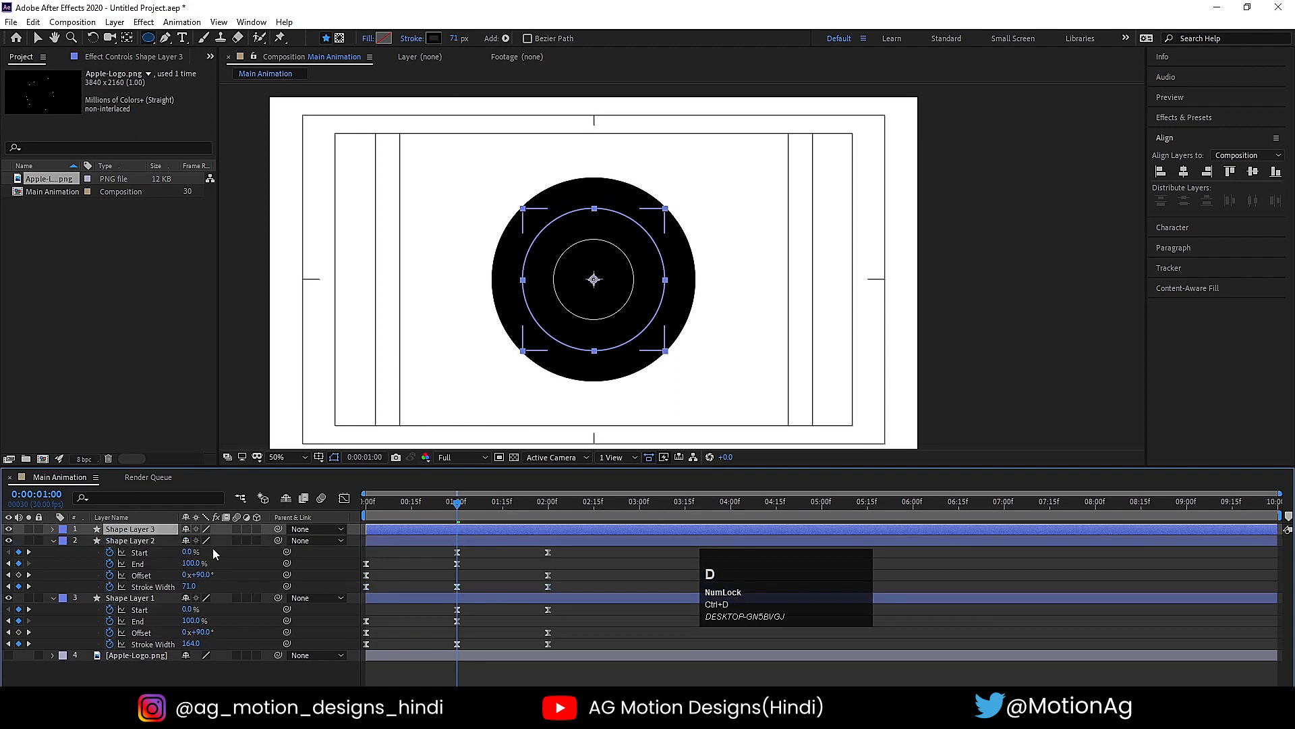
key("s")
left_click(200, 541)
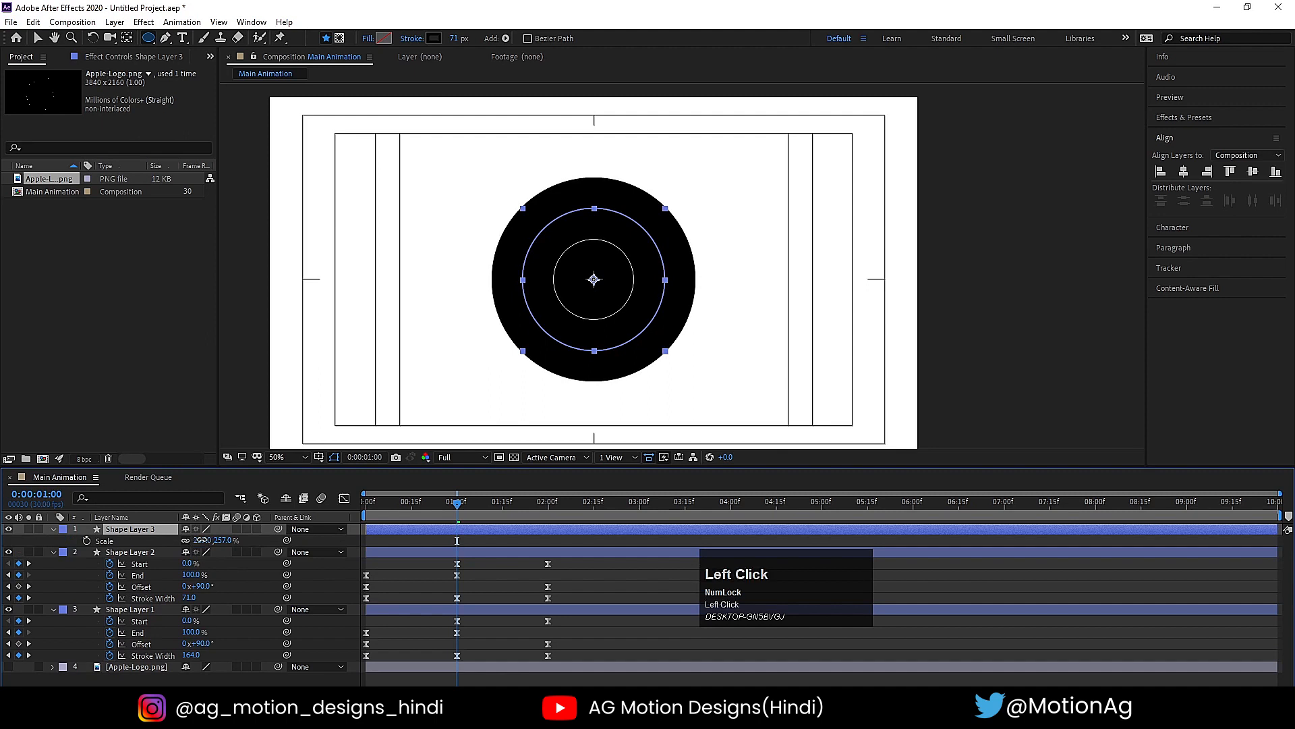
left_click_drag(200, 540, 311, 541)
- Set Shape Layer 3's Stroke Width to 47 at 1 second and its Scale to 523%
key("u")
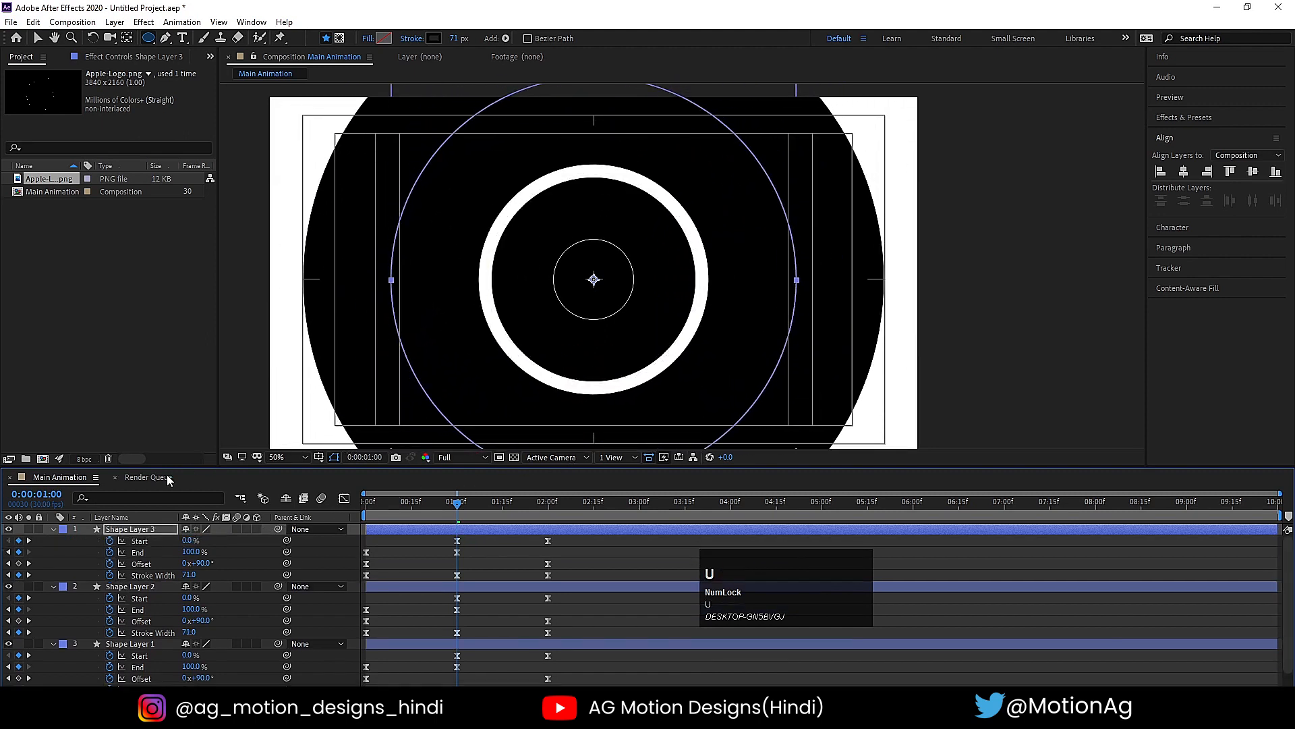
mouse_move(189, 575)
left_mouse_down()
mouse_move(177, 581)
mouse_move(162, 539)
mouse_move(40, 518)
left_mouse_up()
key("s")
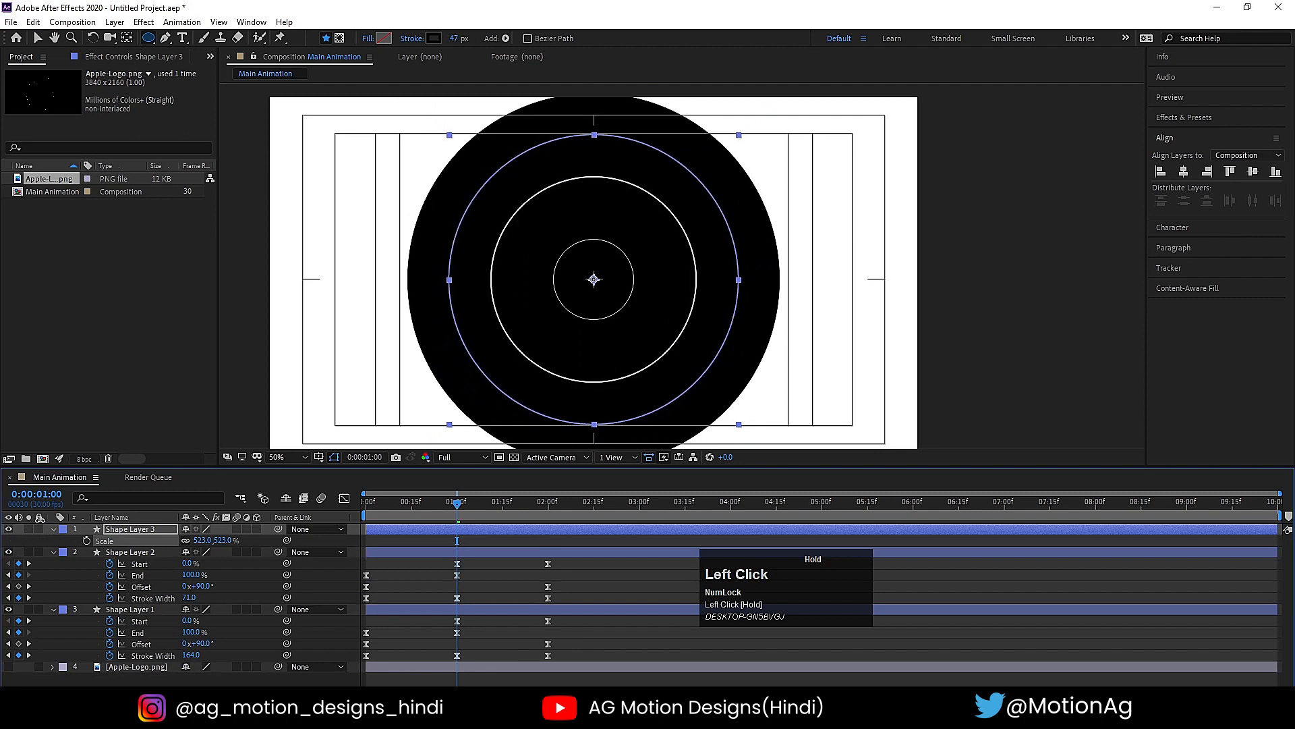
left_click(421, 544)
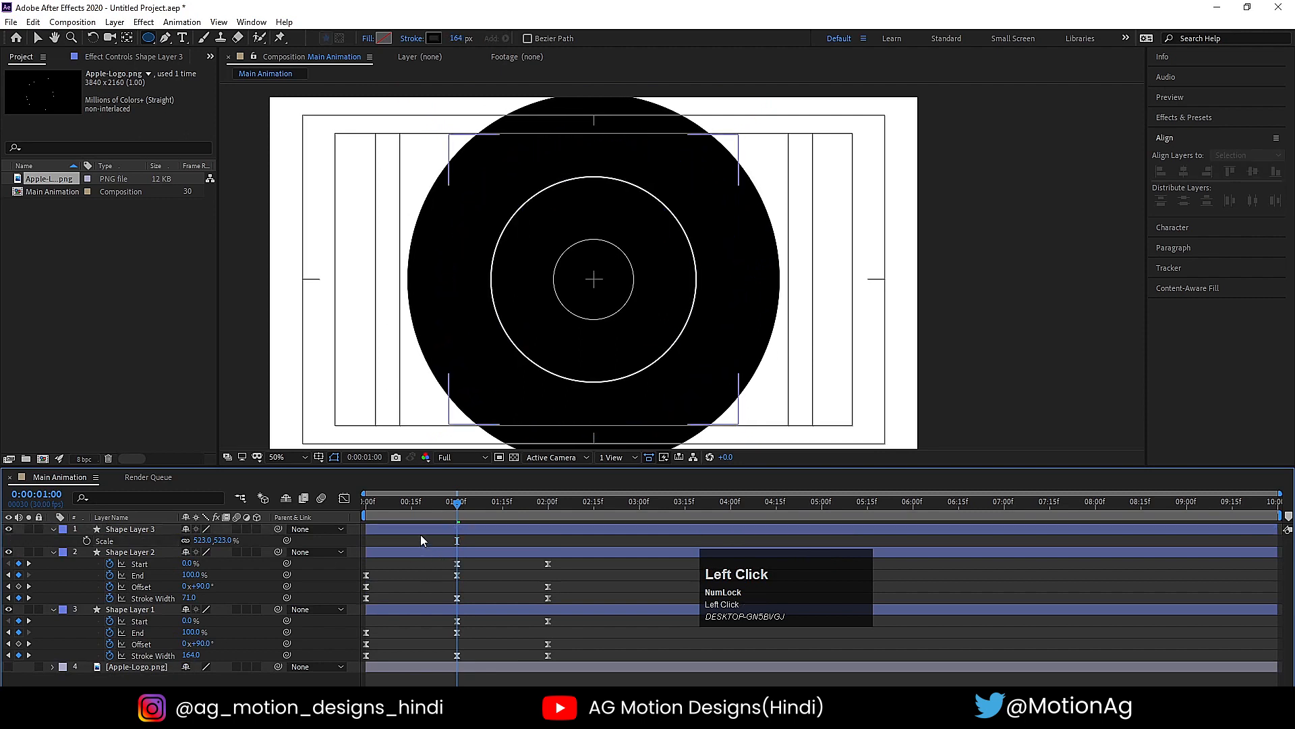
- Play back the three-ring animation and return to the 1-second mark
left_click_drag(413, 503, 458, 506)
key("space")
left_click(467, 502)
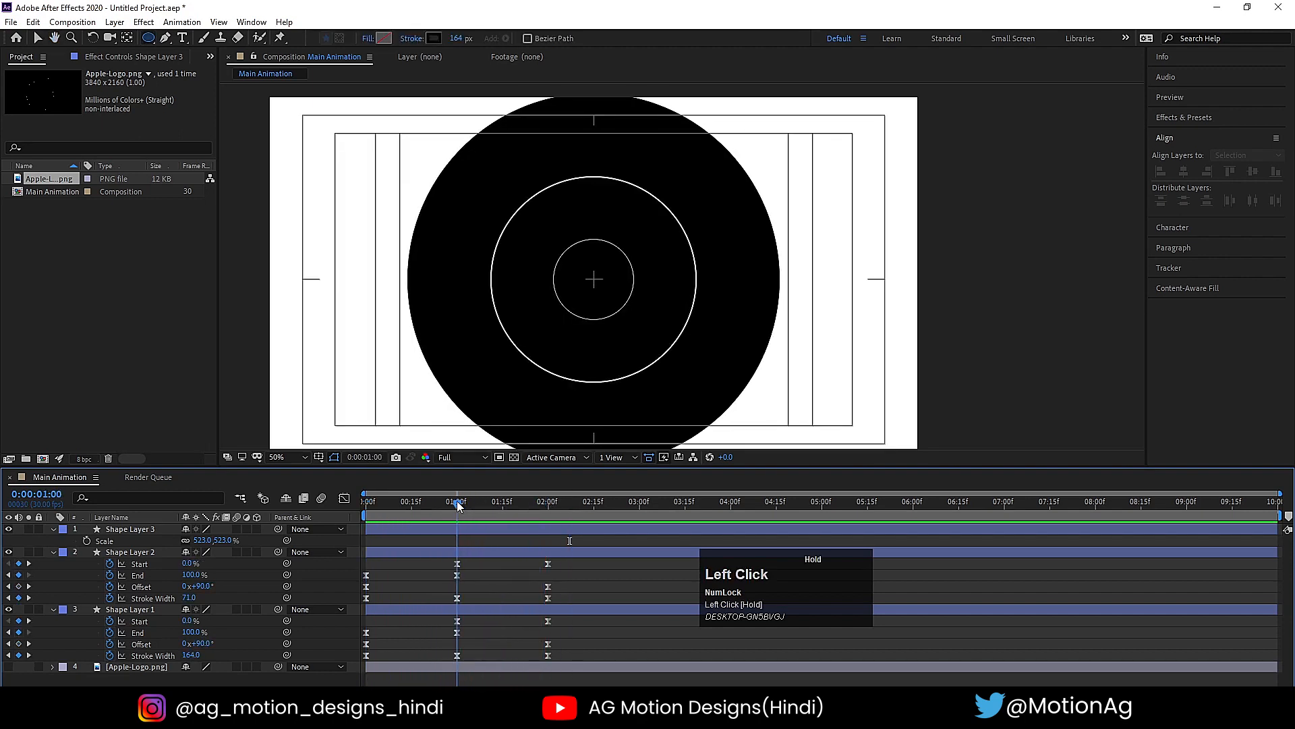
- Scale Shape Layer 2 to 264% and Shape Layer 3 to 560% to adjust the gaps between the rings
left_click(132, 552)
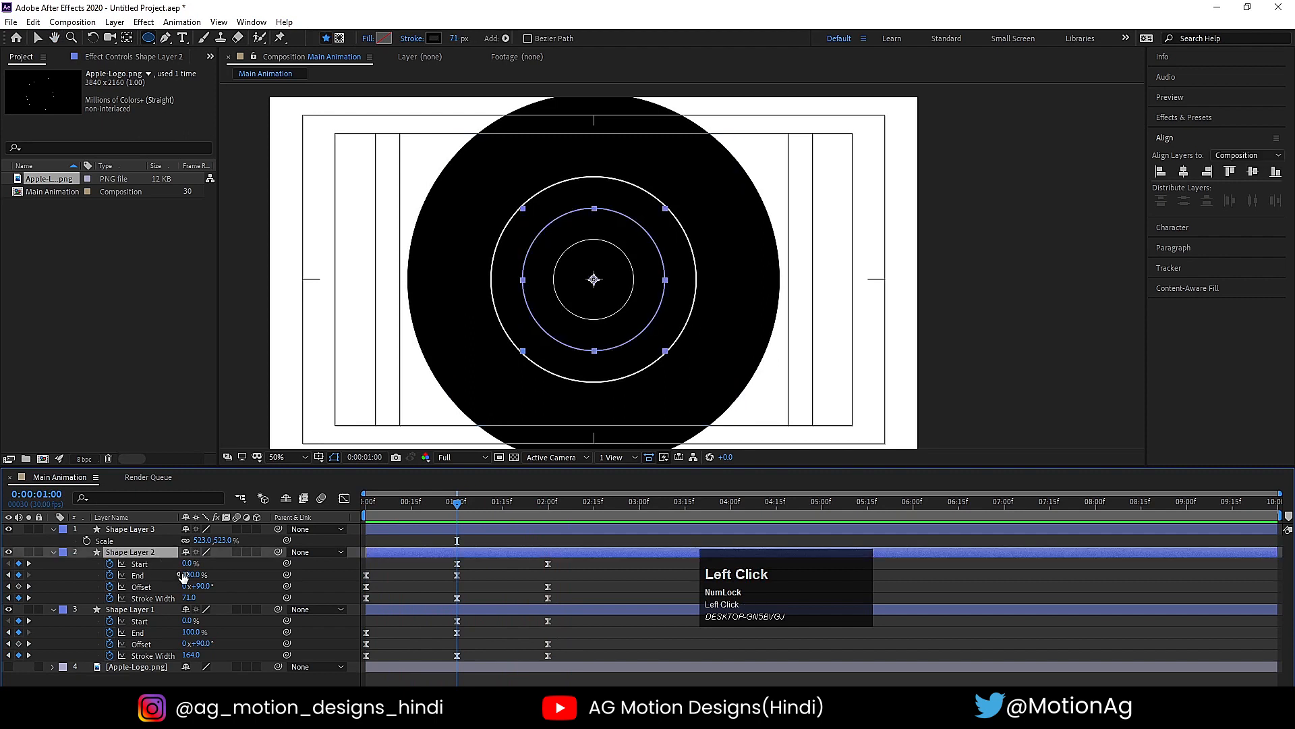
key("s")
left_click_drag(199, 563, 223, 540)
left_click(152, 529)
- Play the animation to check the stroke widths, then return to the first frame
key("space")
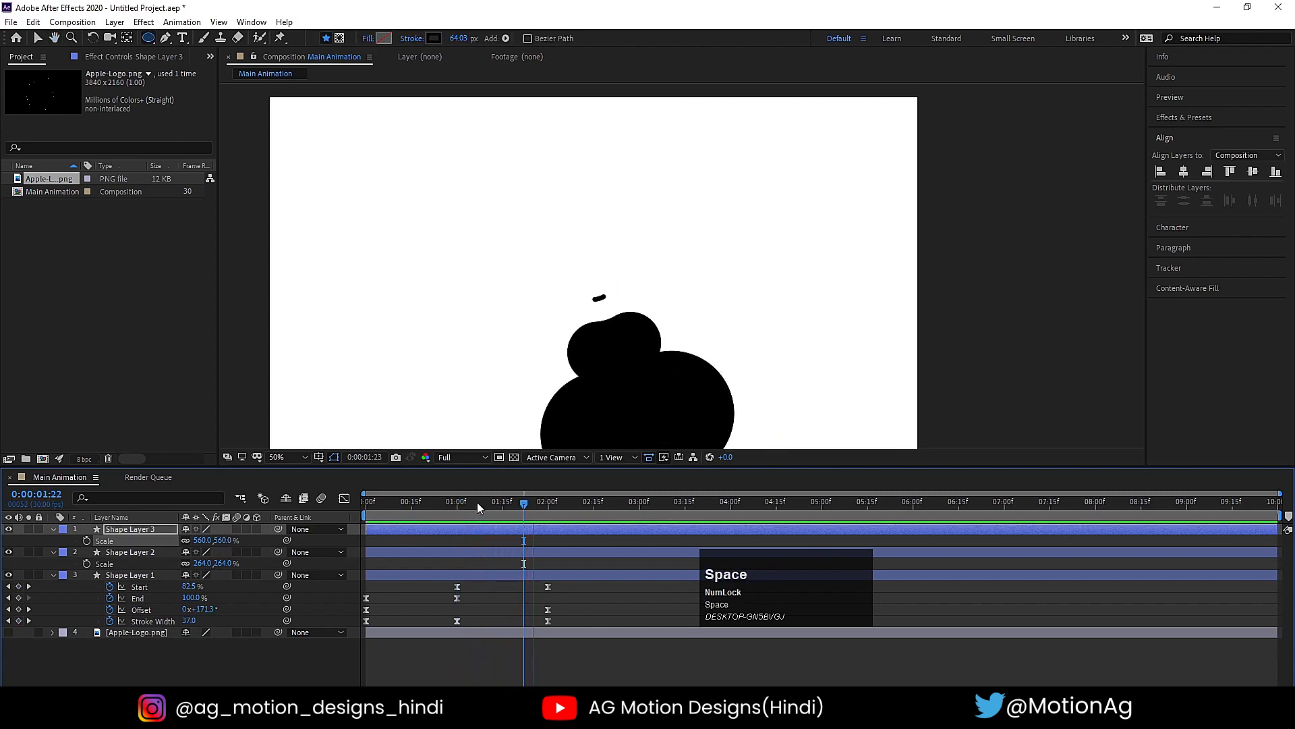
key("space")
left_click_drag(427, 504, 238, 501)
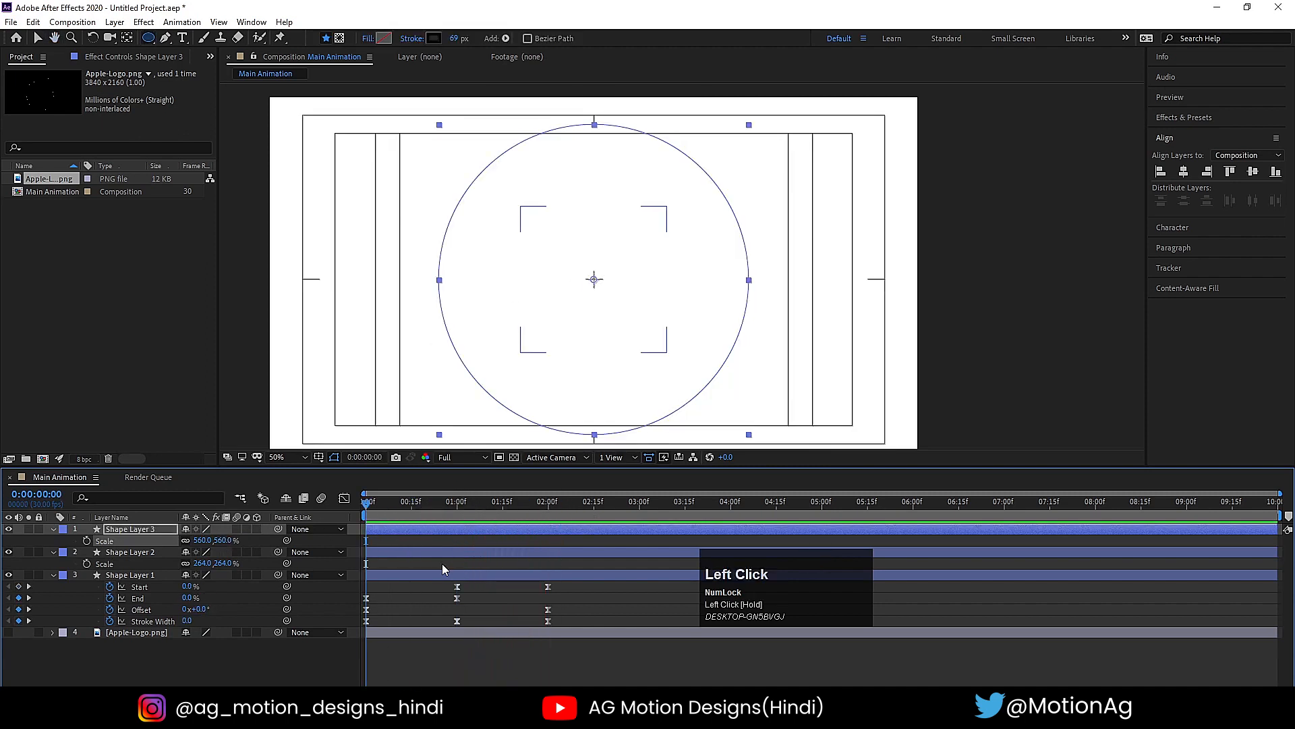
- Set the Stroke Width of Shape Layer 2 and Shape Layer 3 to 0 at 2 seconds
left_click(421, 543)
key("u")
key("k")
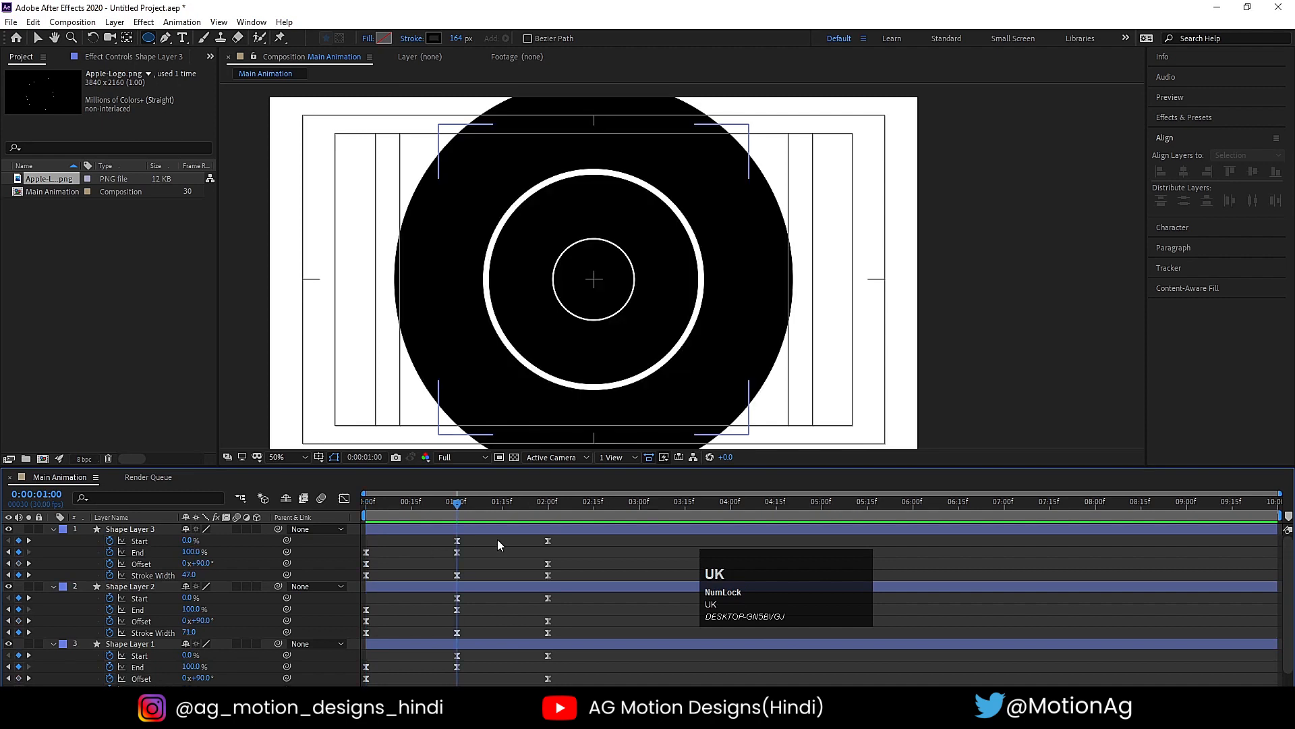
key("k")
scroll(281, 592, "down", 1)
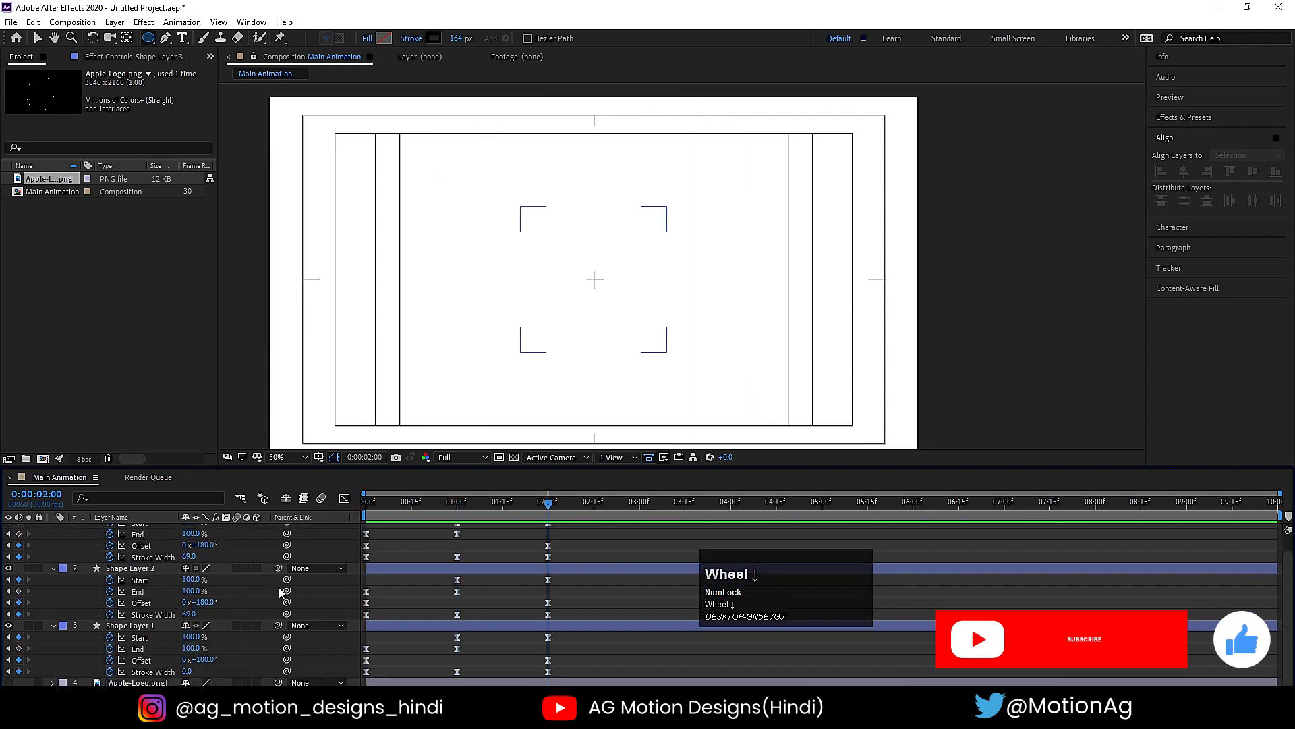
left_click(131, 568)
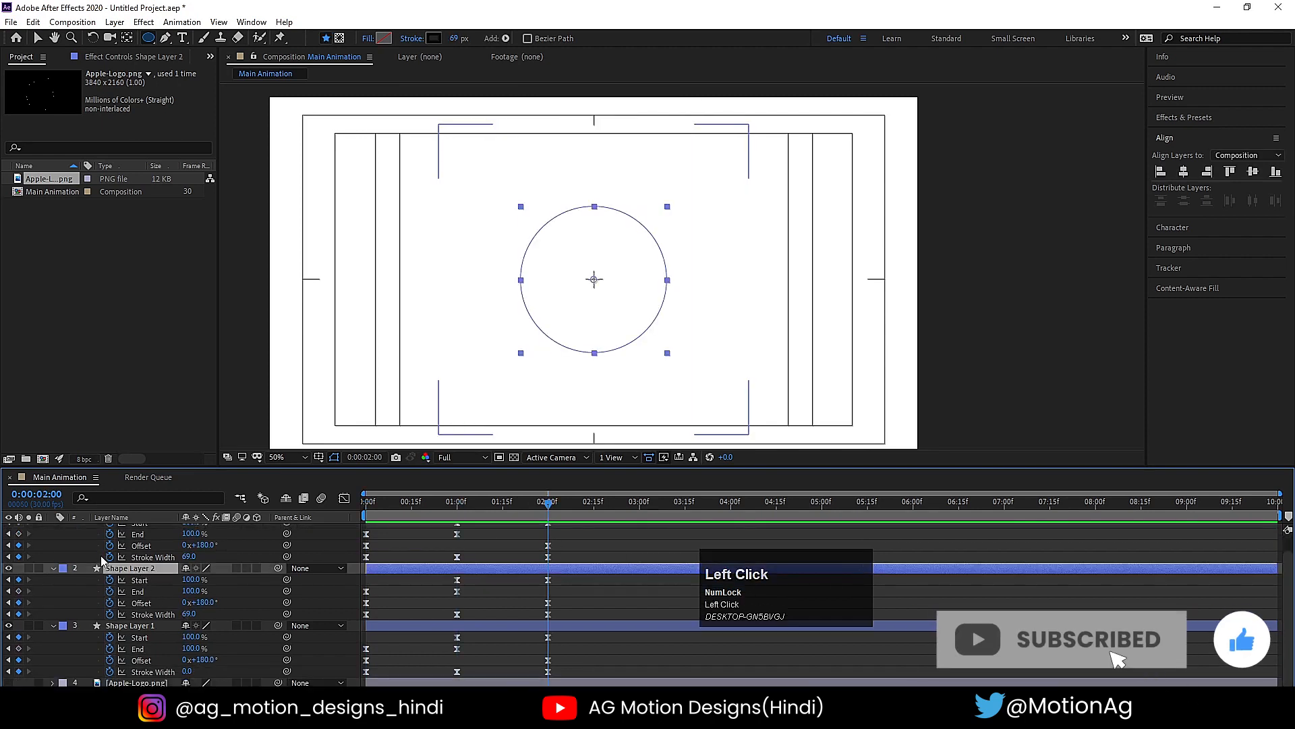
left_click(237, 617)
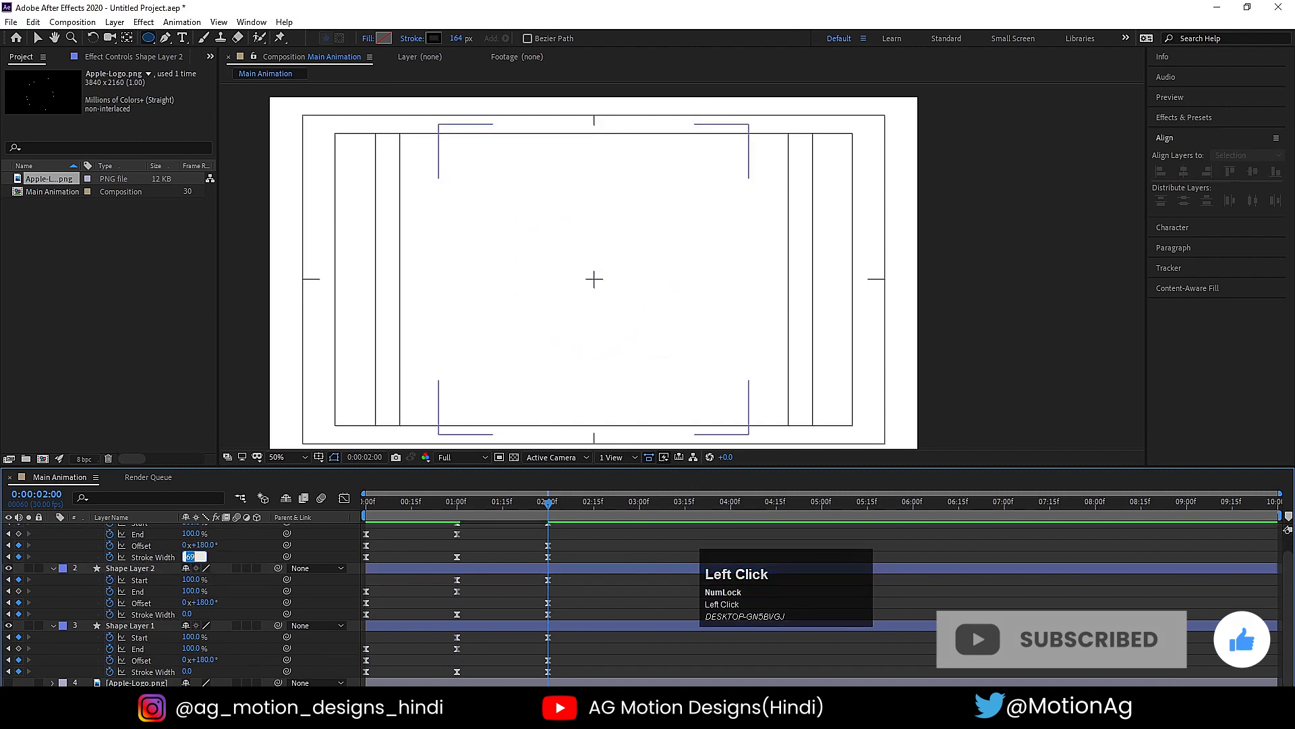
left_click(240, 558)
- Set the Stroke Width of Shape Layer 3 and Shape Layer 2 to 0 at the first frame
key("space")
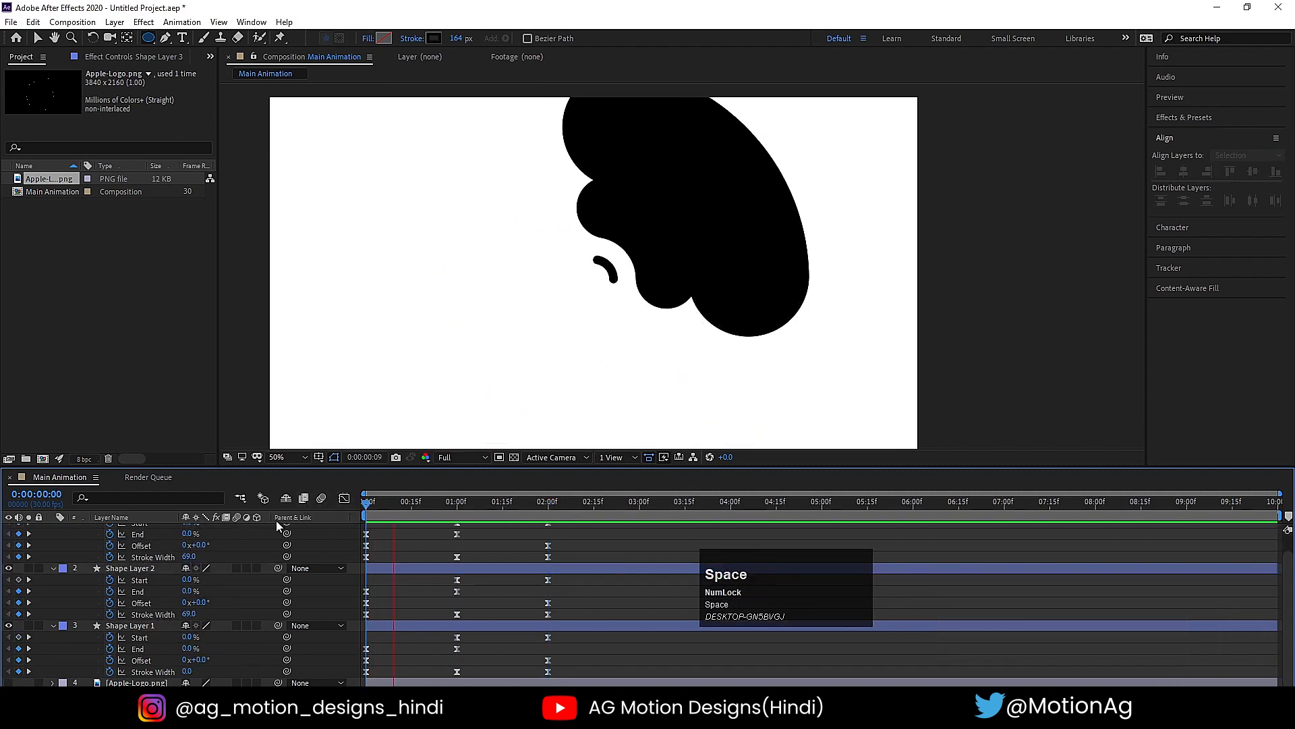
left_click_drag(479, 512, 277, 509)
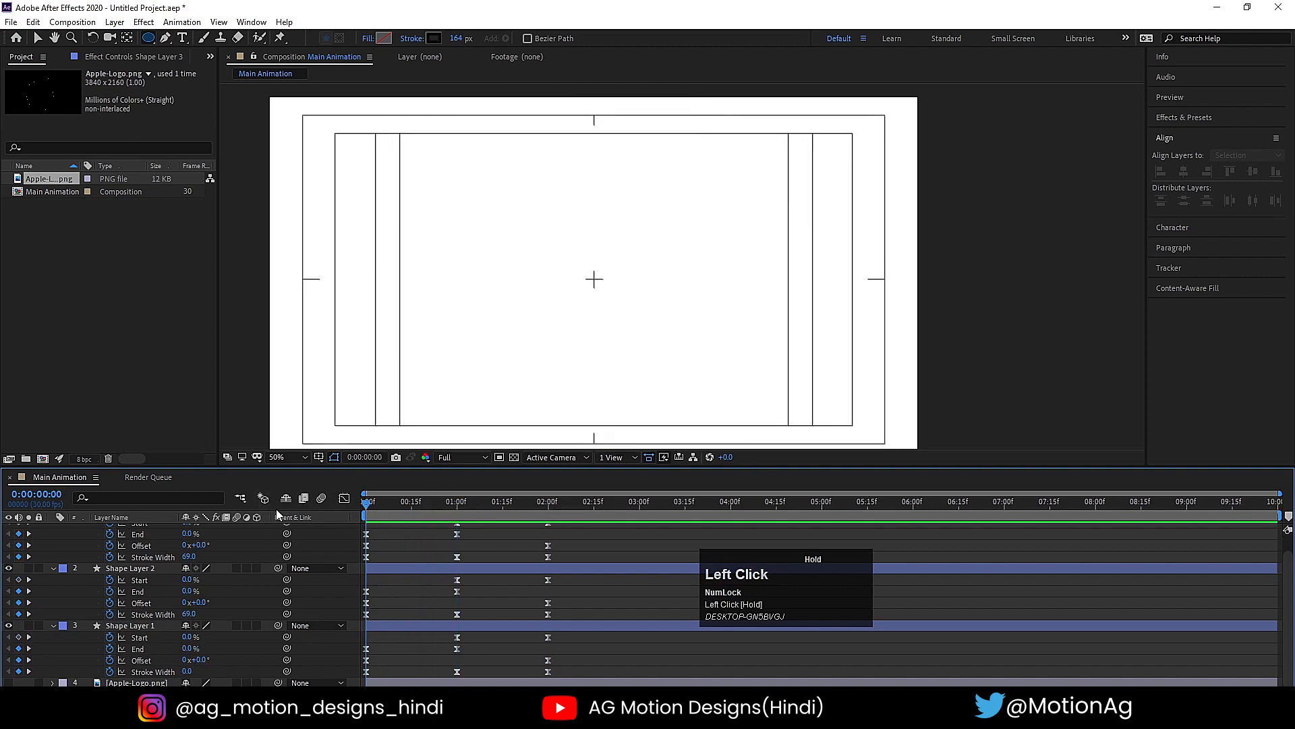
left_click(196, 557)
type("0")
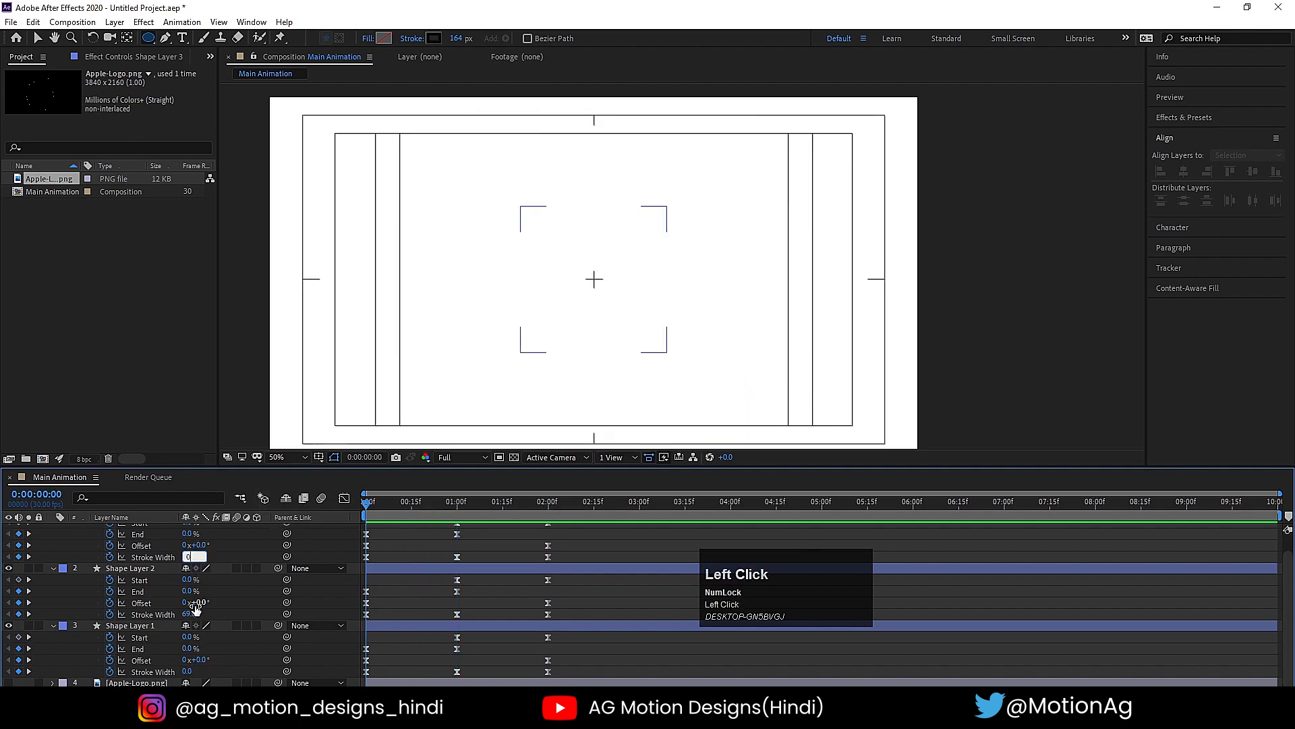
left_click(193, 613)
type("0")
left_click(236, 611)
- Preview how the three rings grow and shrink with the new stroke widths
scroll(484, 589, "up", 1)
key("space")
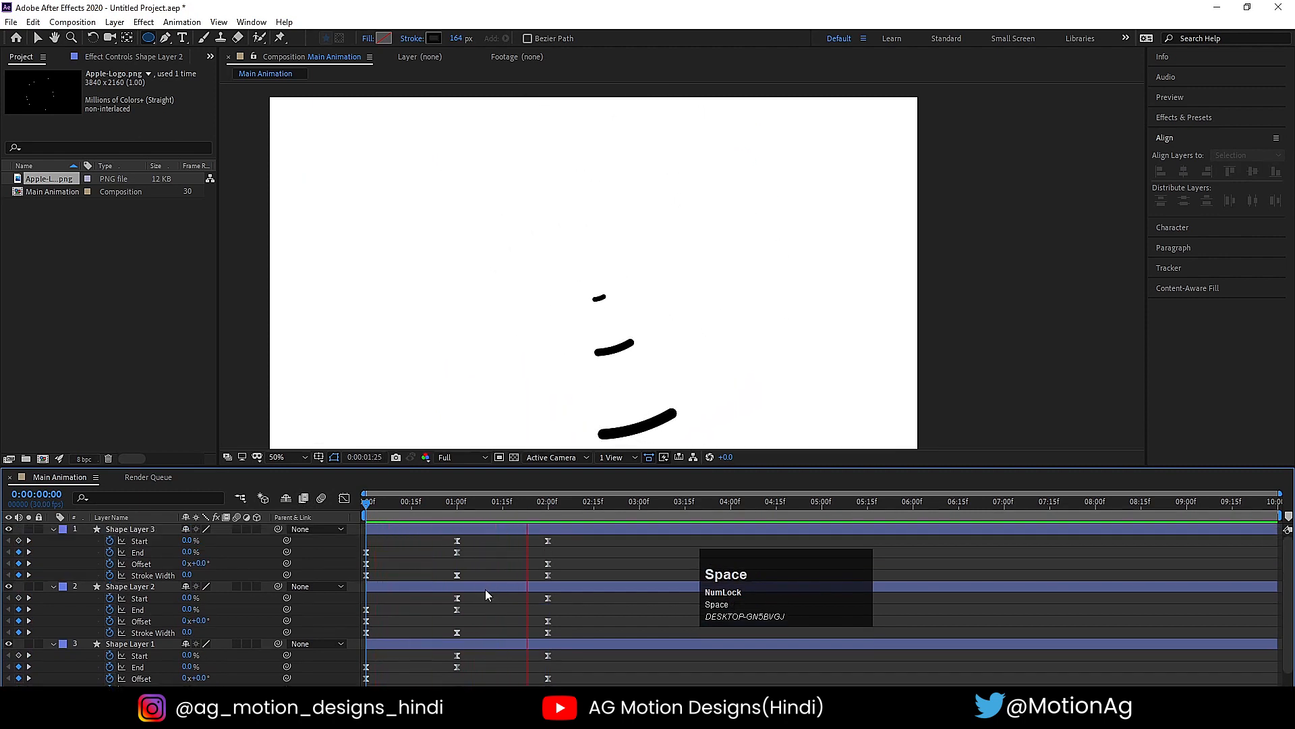
key("space")
- Scale Shape Layer 3 down to 542% at 1 second to tighten the gap around the middle ring
left_click(459, 503)
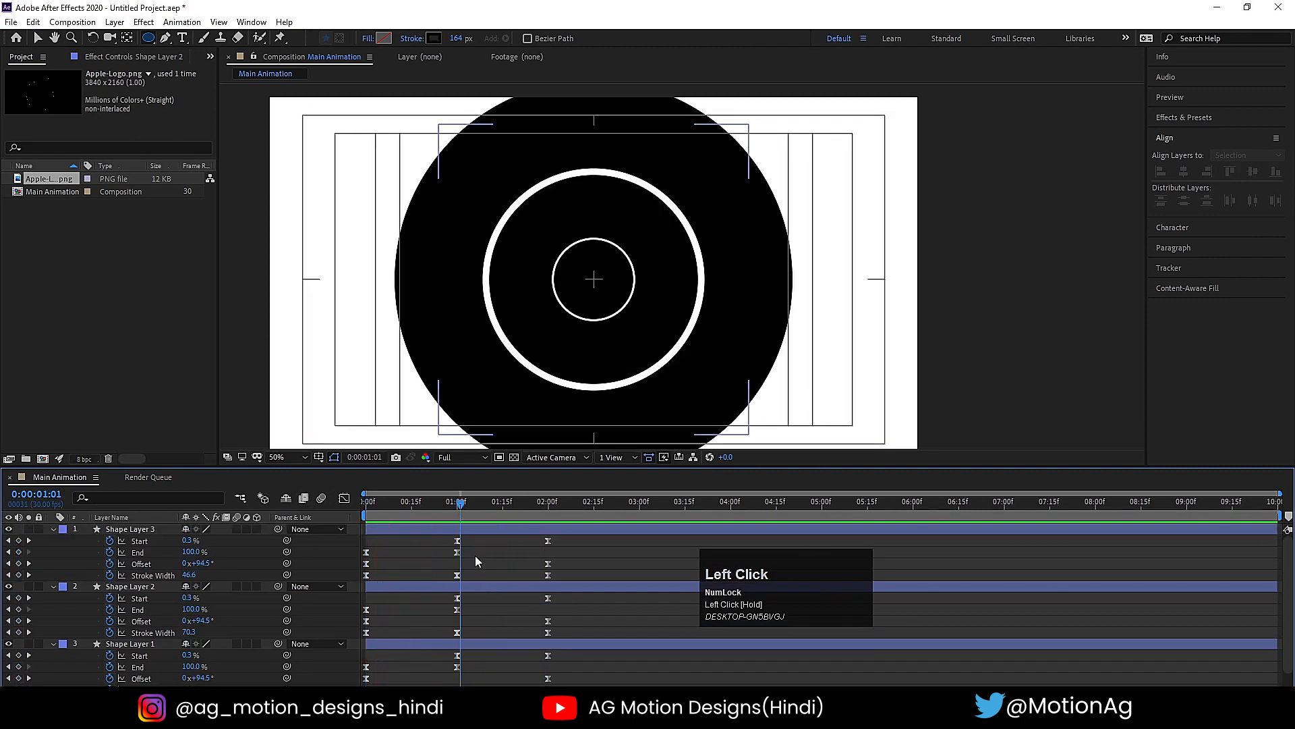
key("h")
key("j")
key("v")
left_click(490, 542)
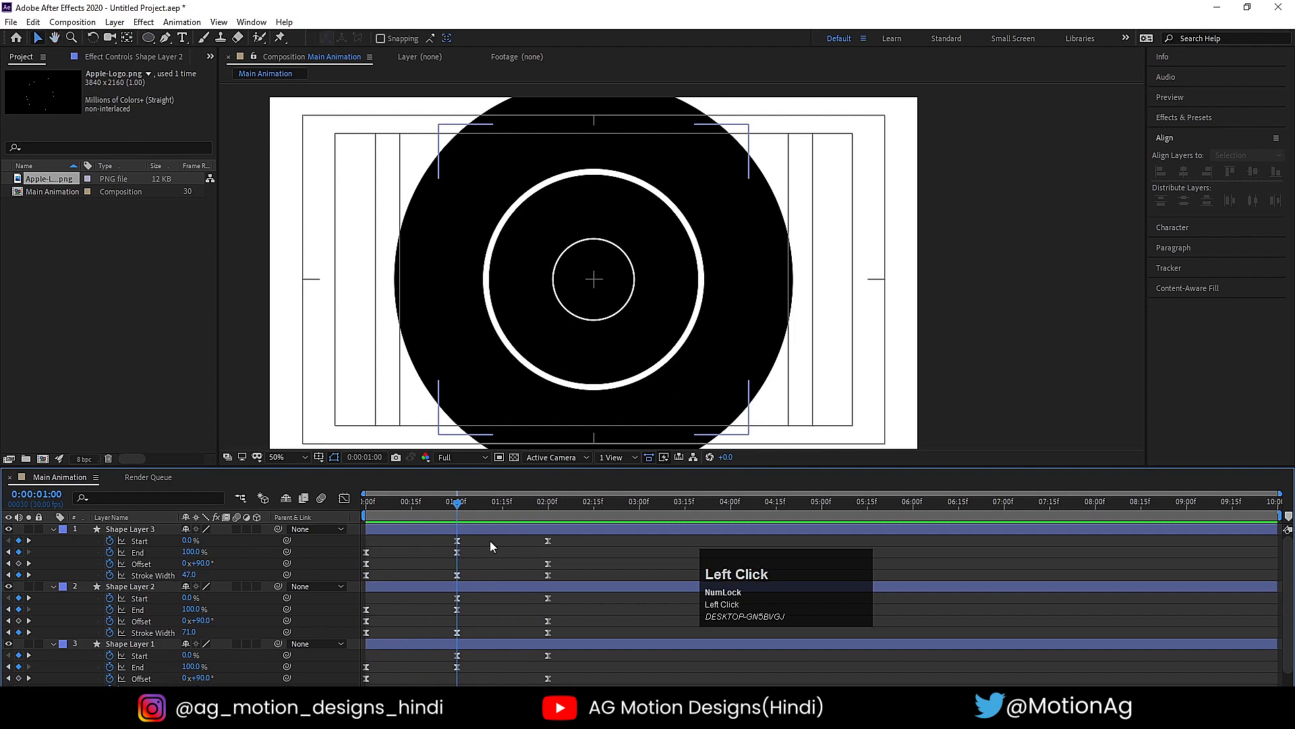
left_click(464, 529)
key("s")
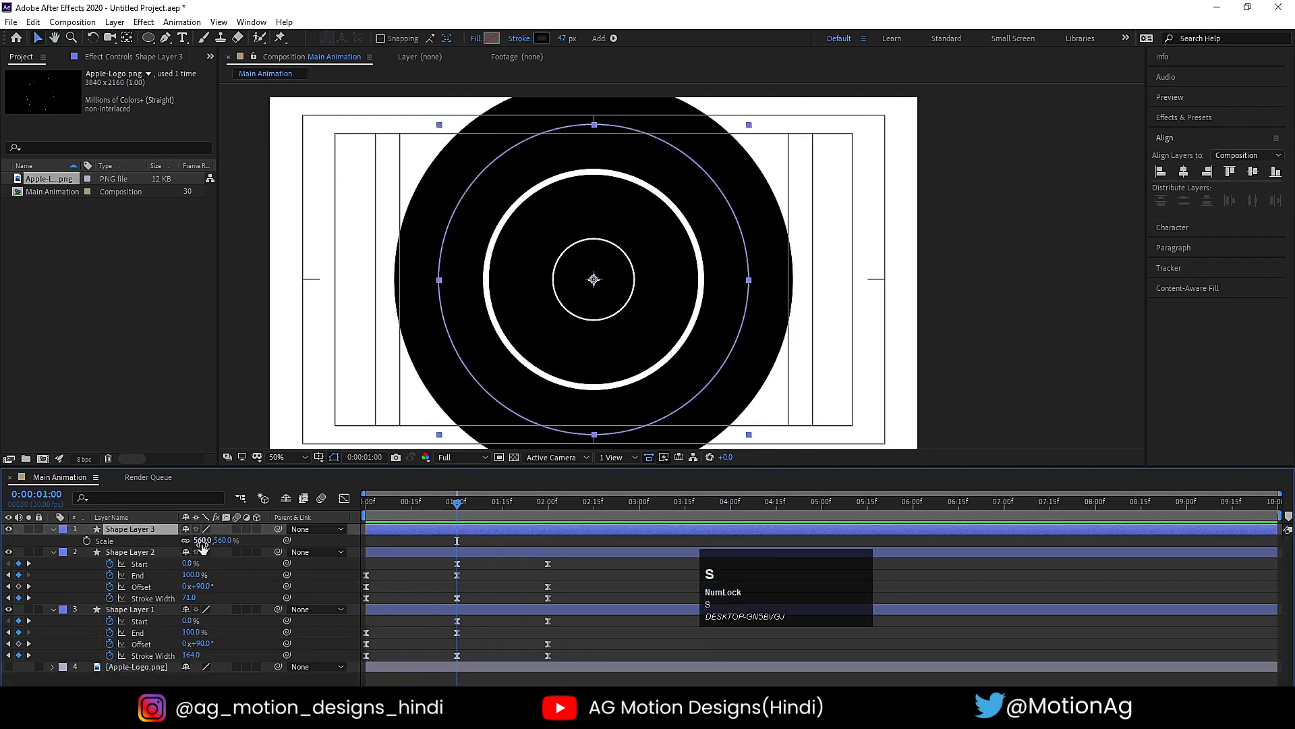
left_click_drag(201, 541, 190, 540)
- Preview the animation from the start and collapse the properties of all layers
left_click_drag(413, 515, 366, 514)
key("space")
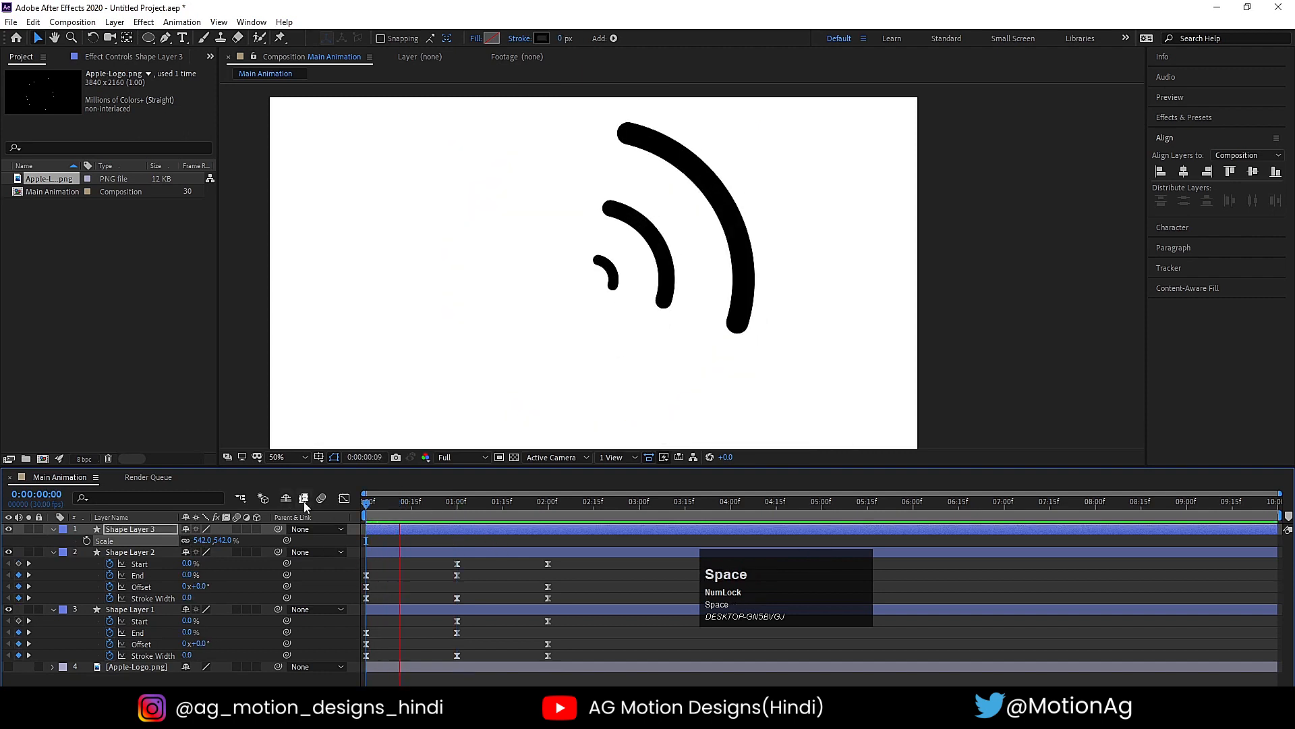
left_click(444, 540)
key("u")
key("u")
key("u")
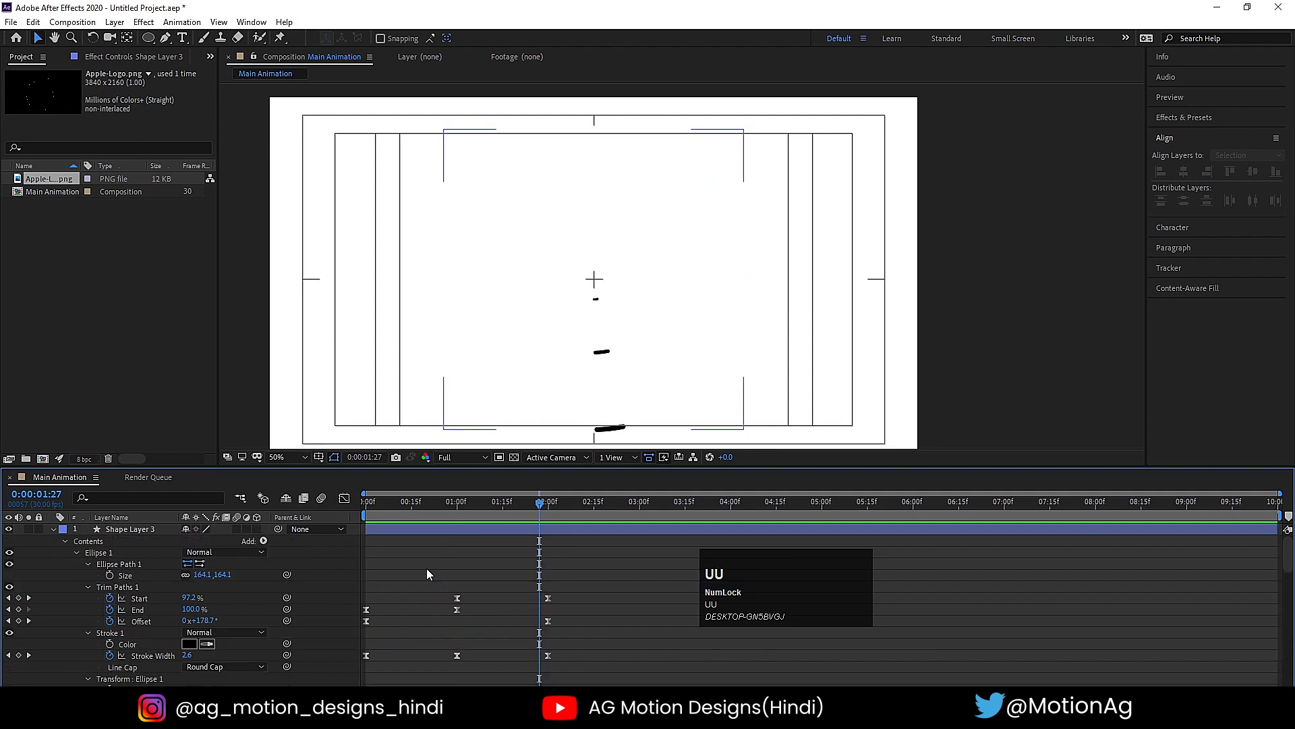
left_click_drag(397, 503, 338, 502)
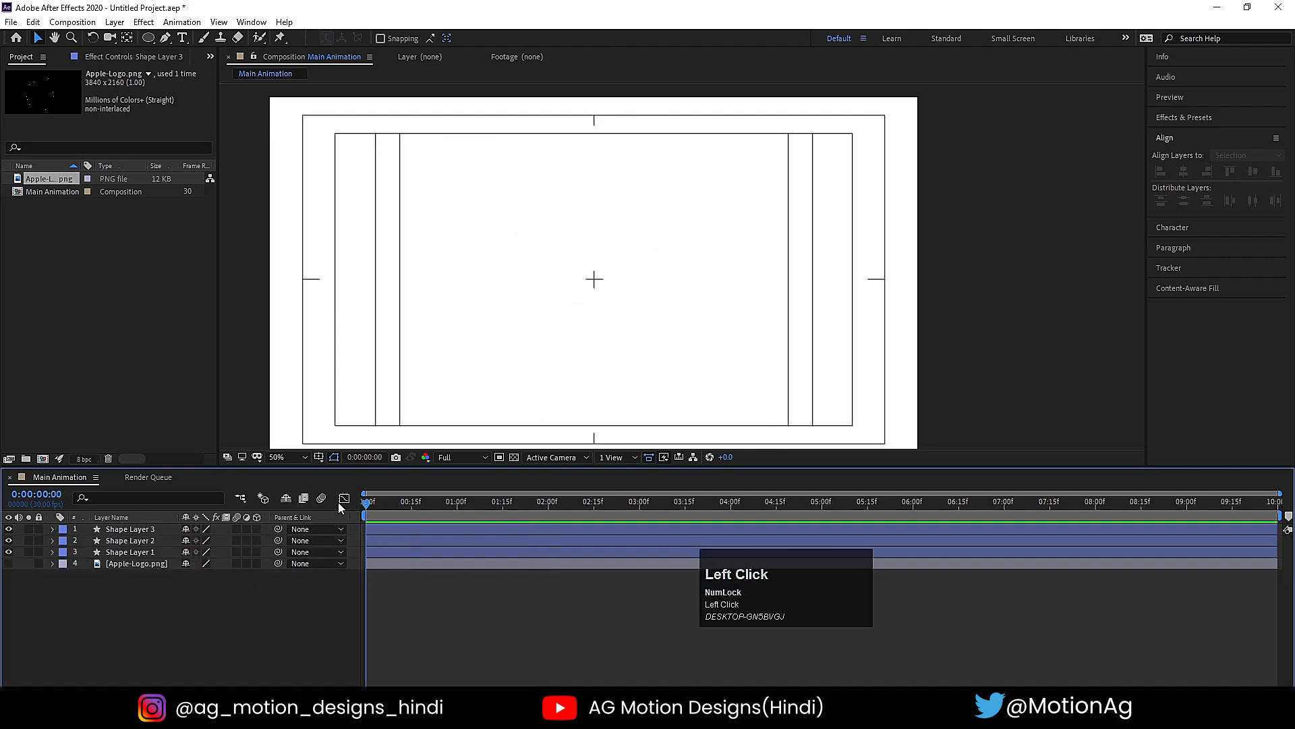
key("space")
left_click(286, 514)
- Stagger the rings by starting Shape Layer 2 at frame 10 and Shape Layer 3 at frame 20, and preview the timing
key("equal")
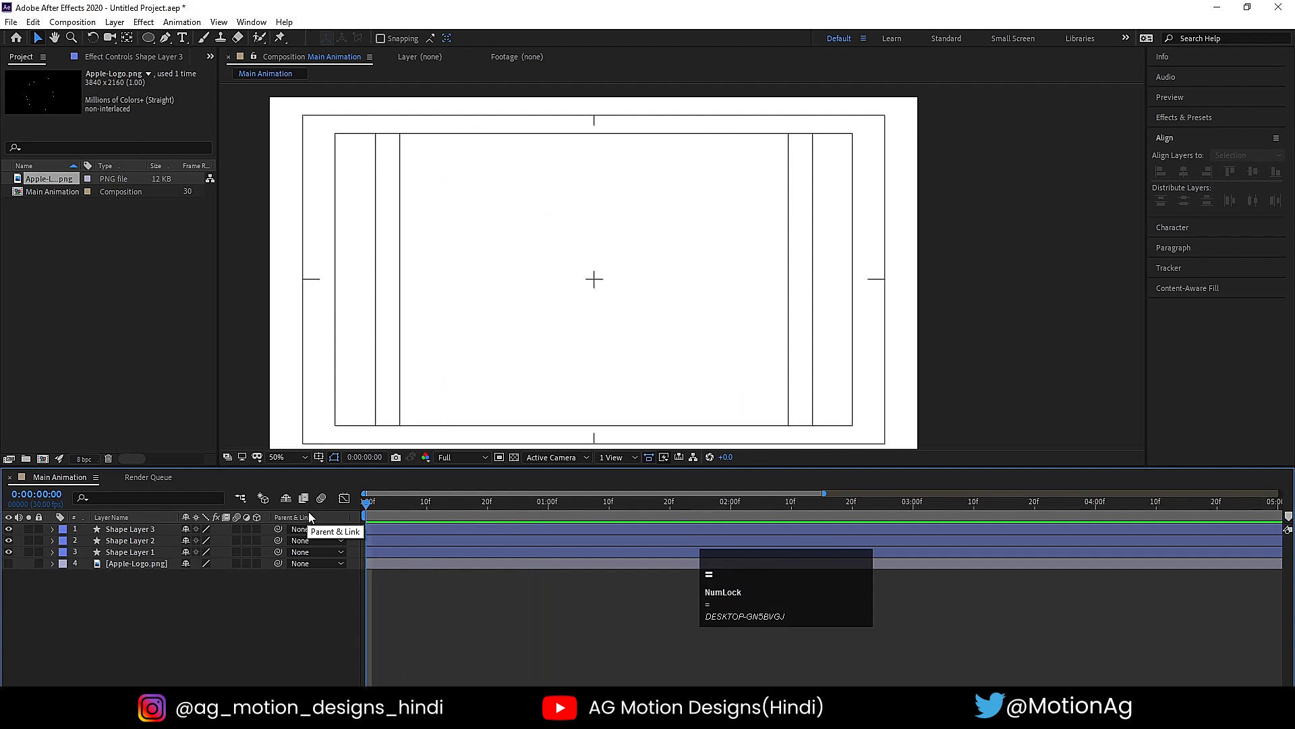
left_click(425, 504)
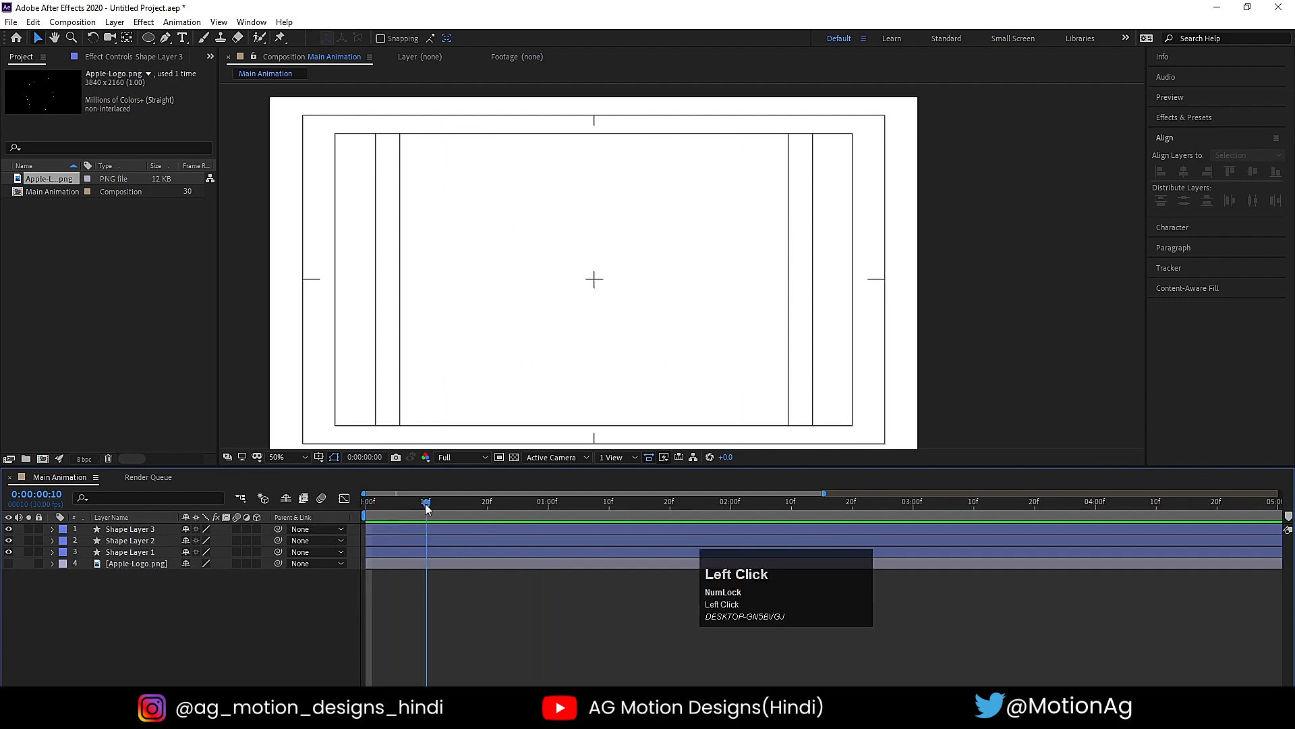
left_click(431, 538)
key("bracketleft")
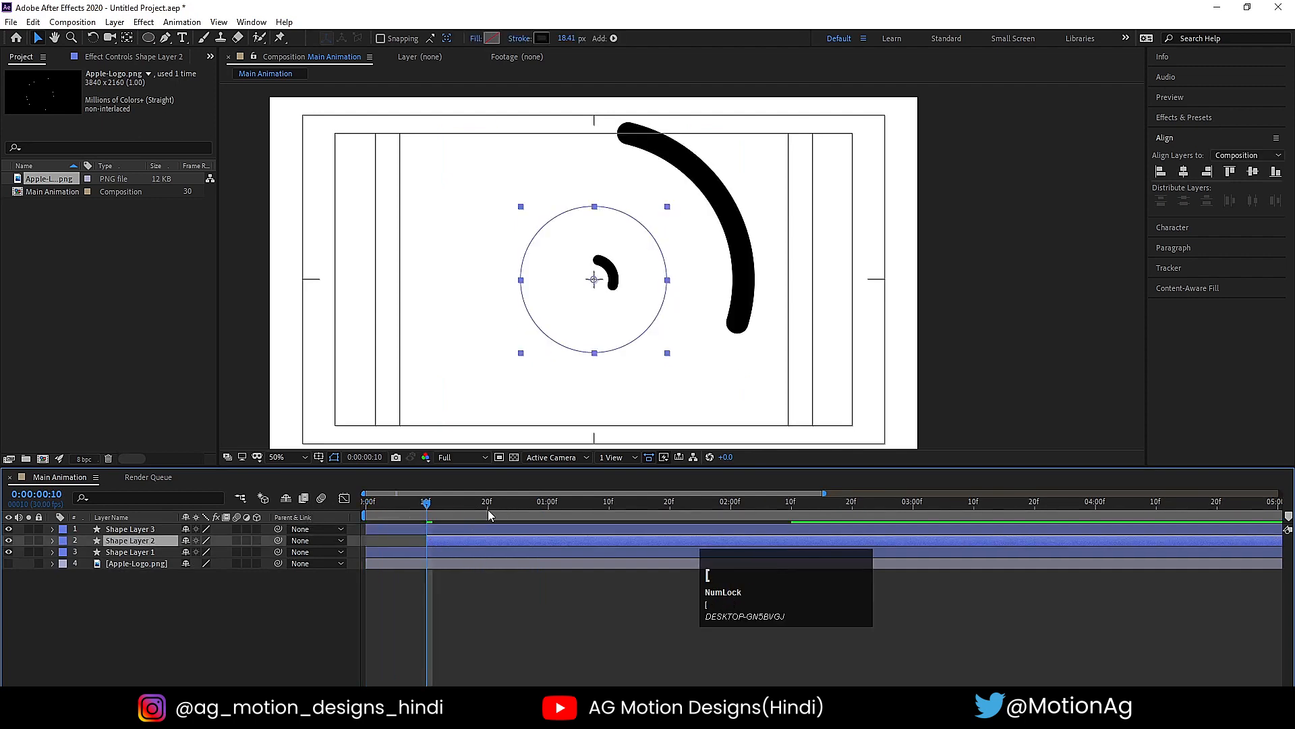
left_click(488, 504)
left_click(487, 529)
key("bracketleft")
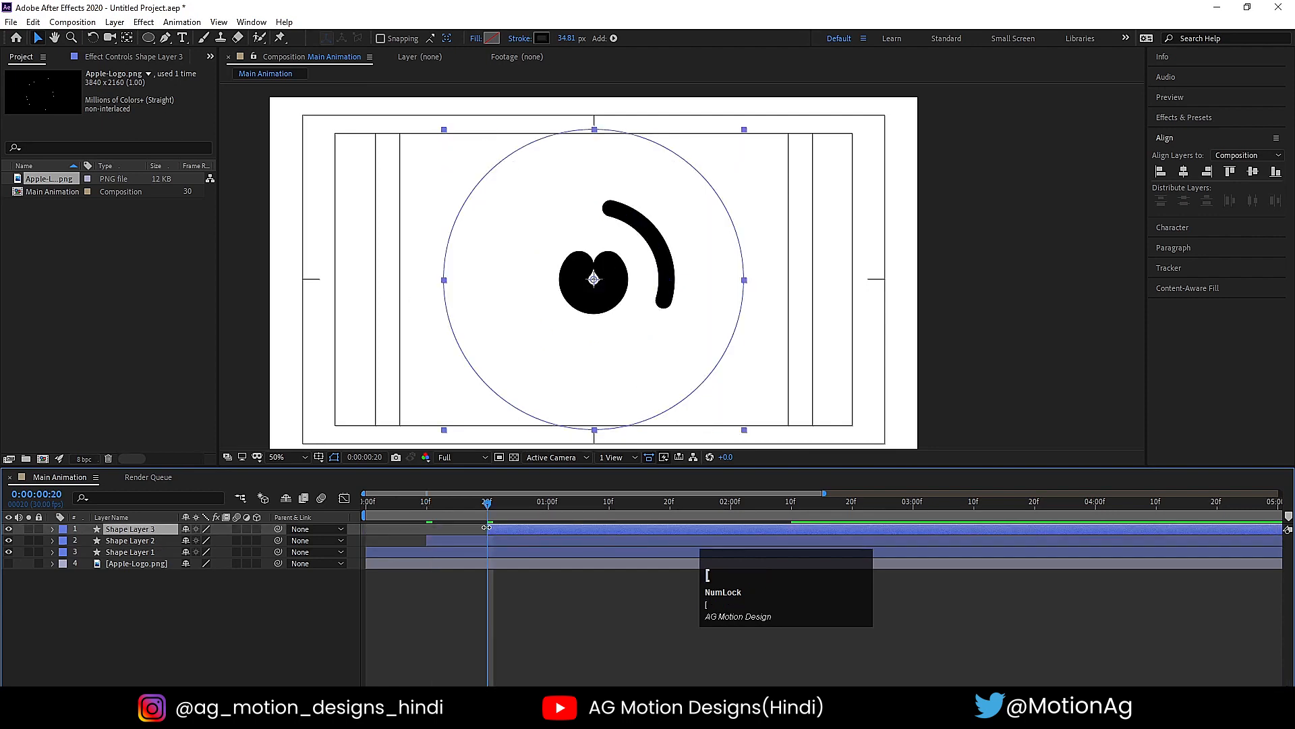
key("space")
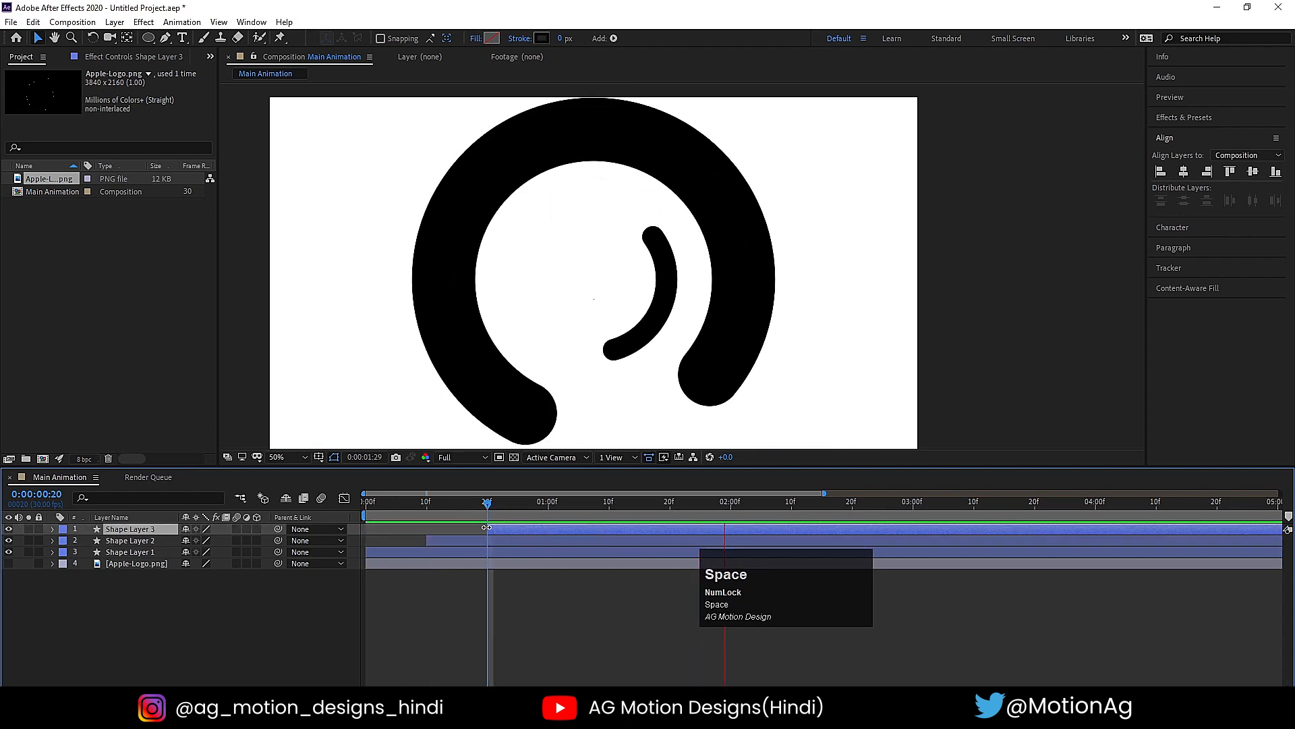
left_click(414, 504)
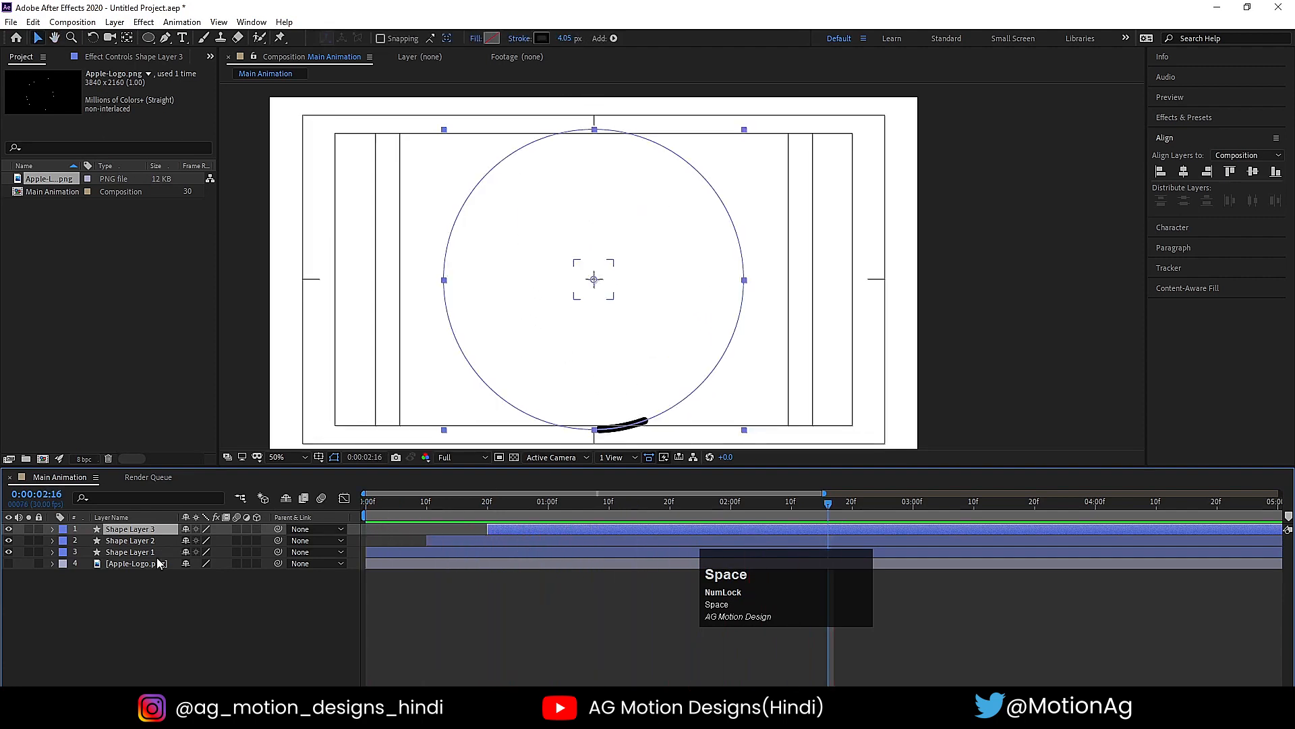
- Duplicate the three shape layers and group the copies above the originals
left_click(132, 554, "shift")
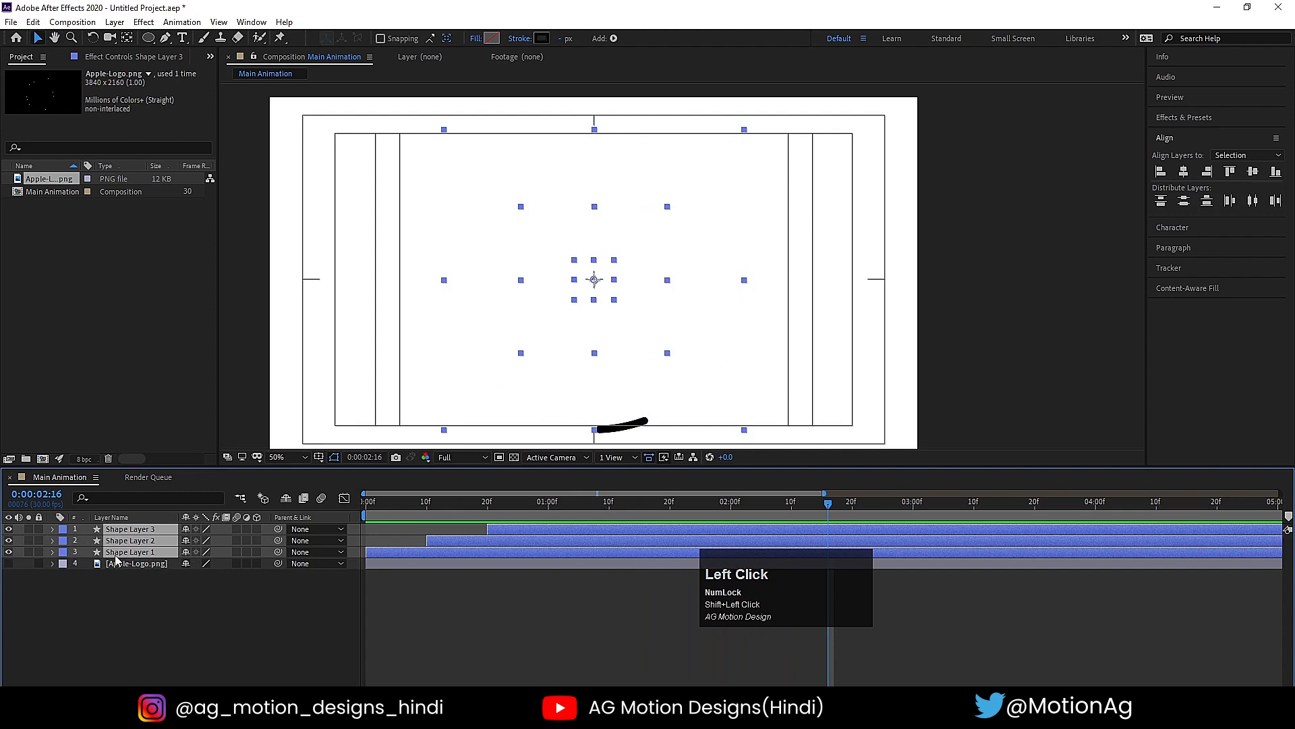
key("ctrl+d")
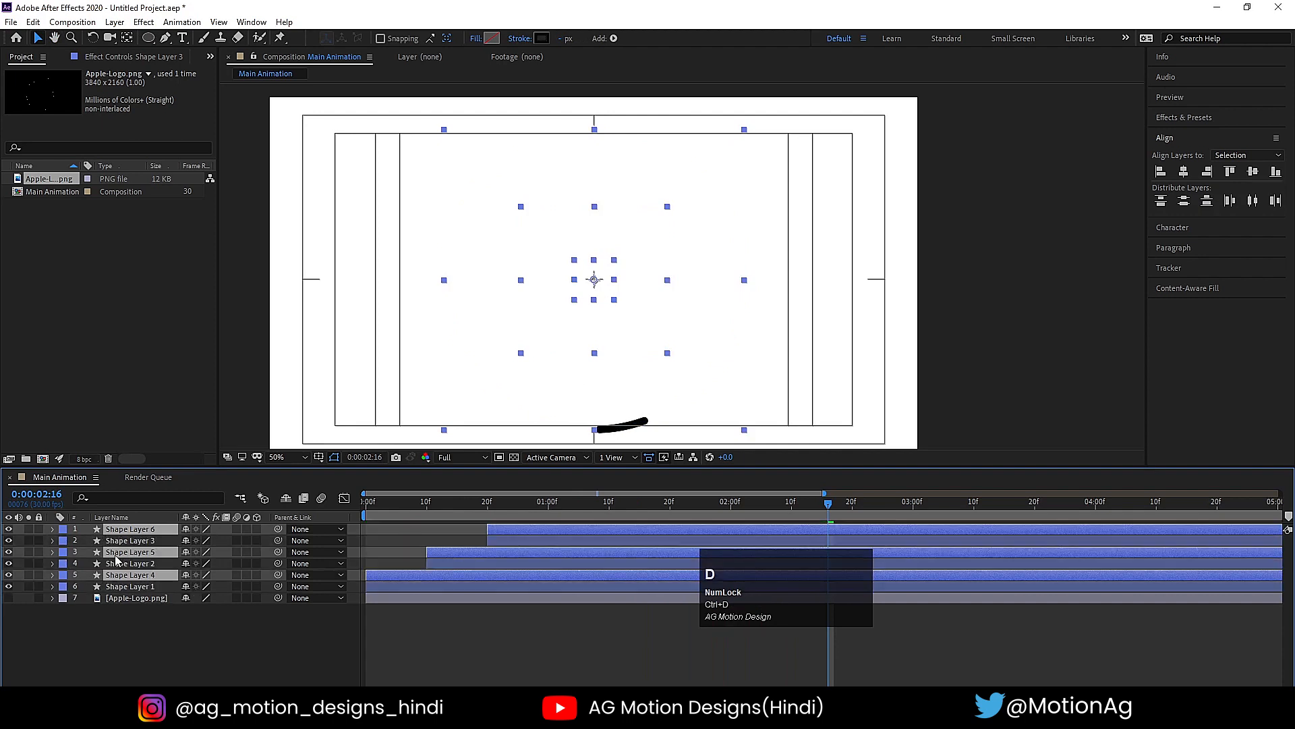
left_click_drag(138, 558, 137, 542)
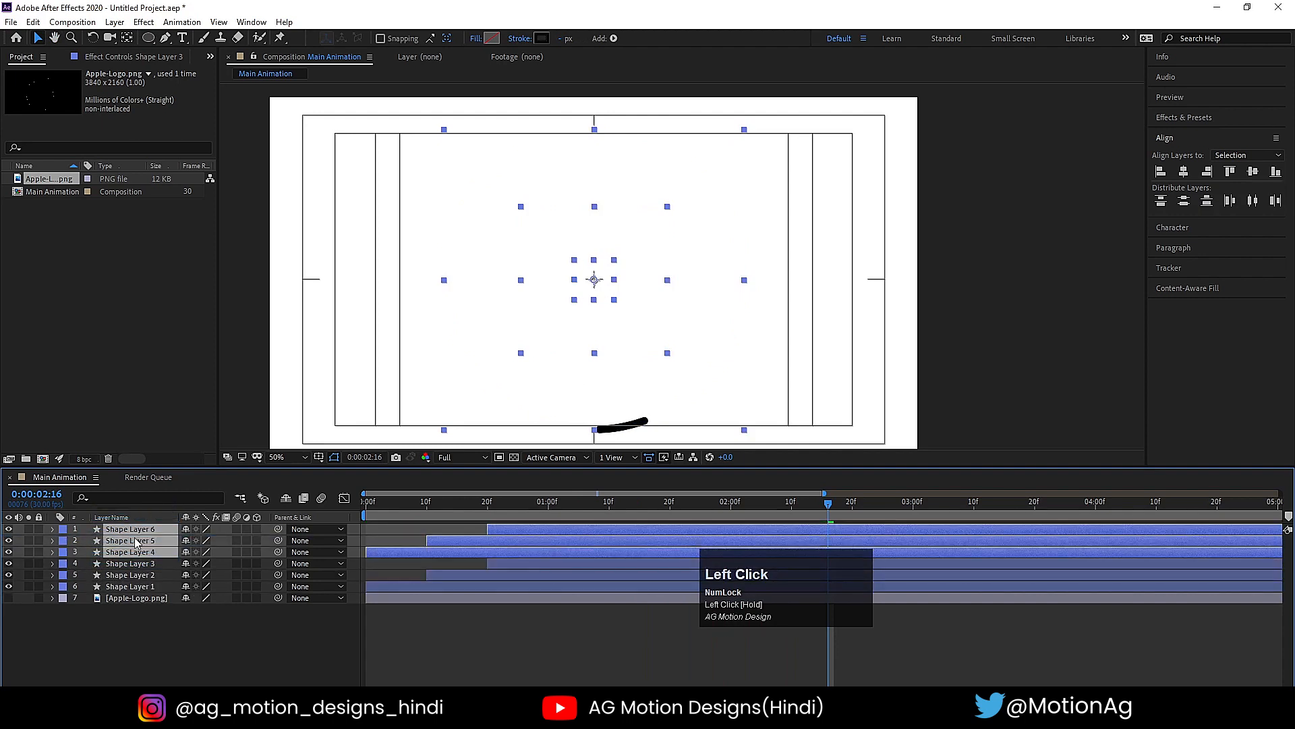
- Apply the Lavender label to Shape Layers 4, 5 and 6 and reveal their keyframed properties
left_click(63, 529)
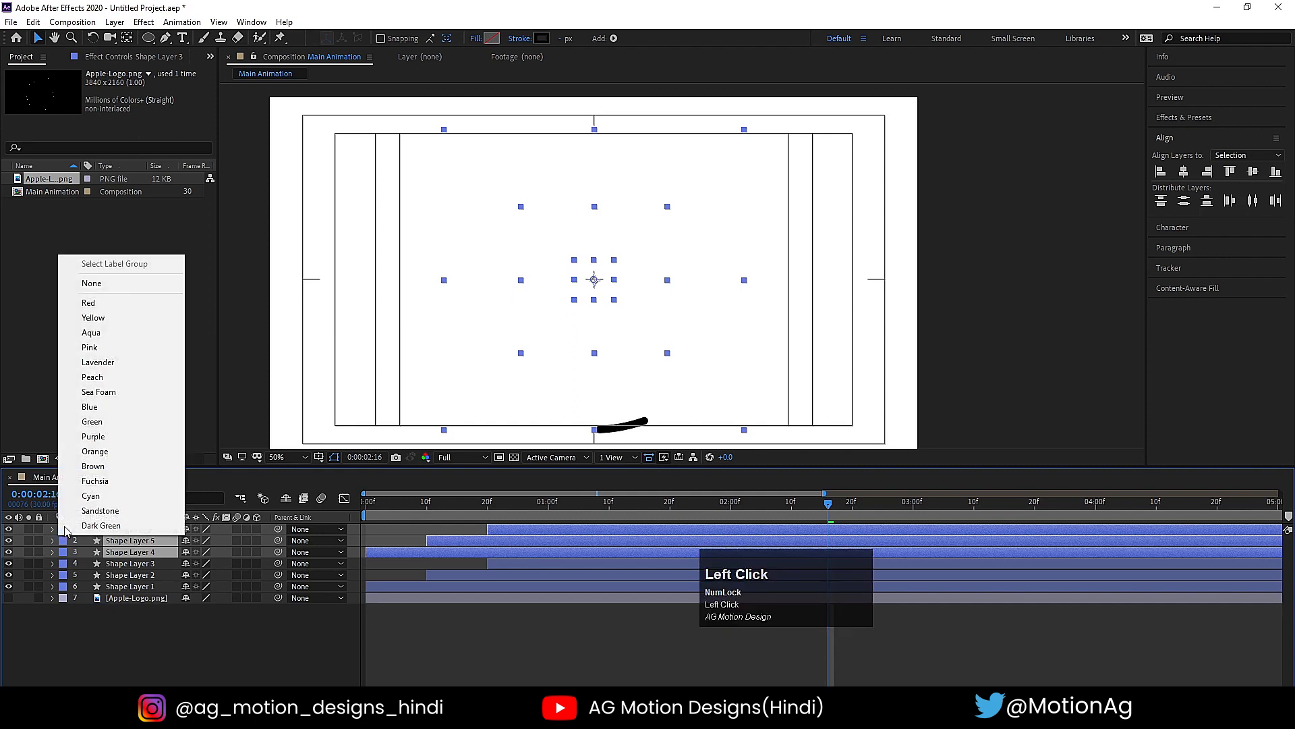
left_click(99, 363)
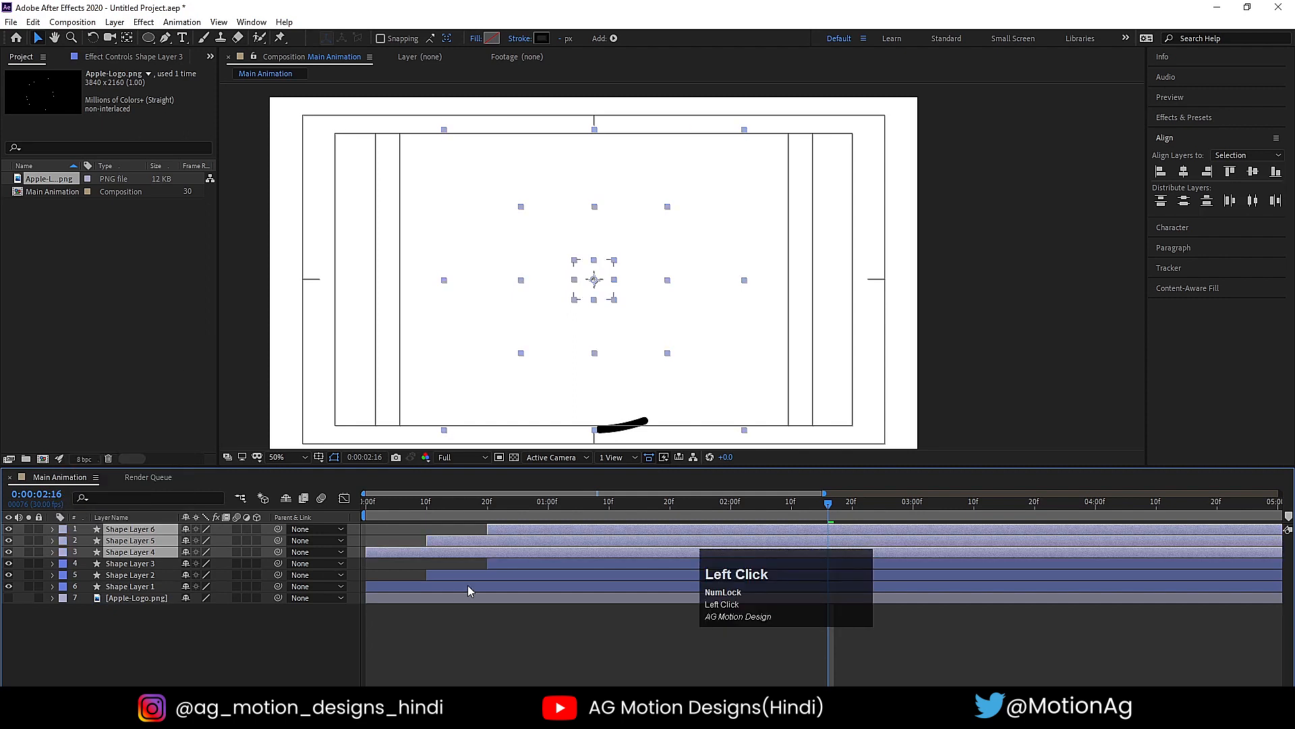
key("u")
scroll(678, 575, "down", 2)
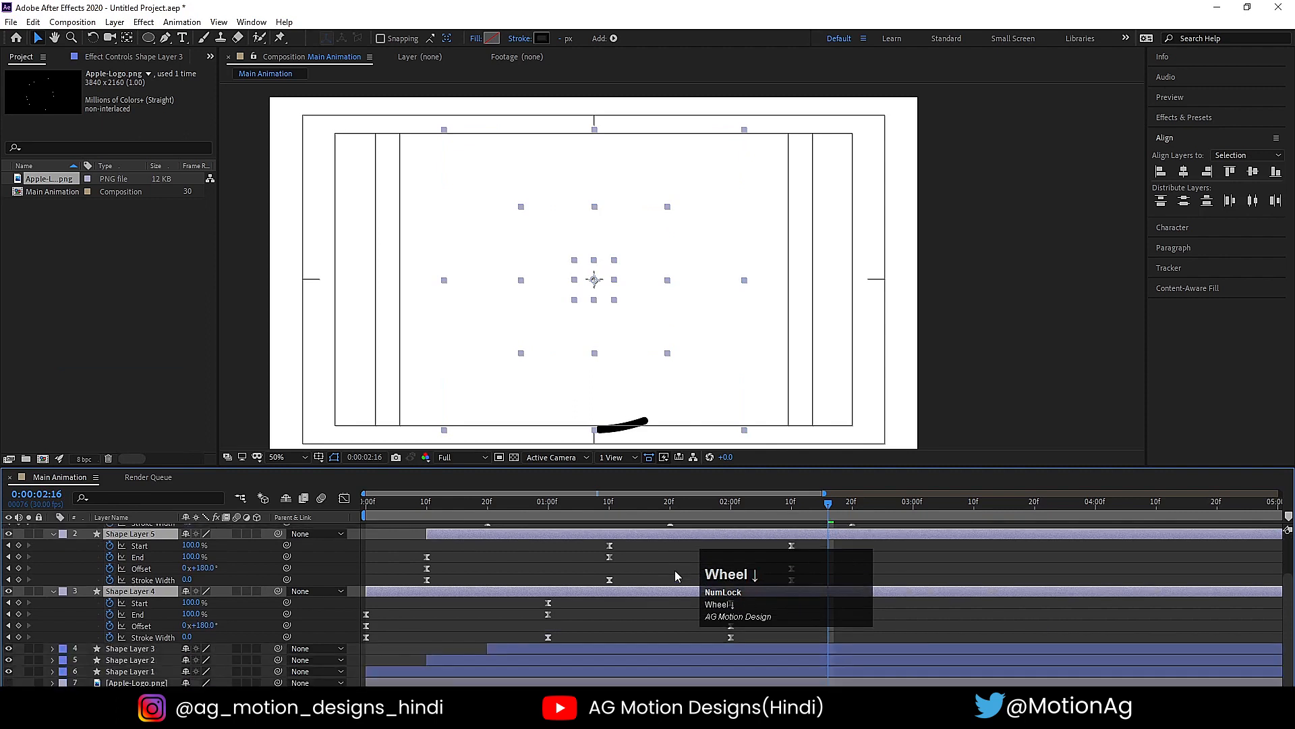
left_click(538, 505)
left_click(549, 547)
key("j")
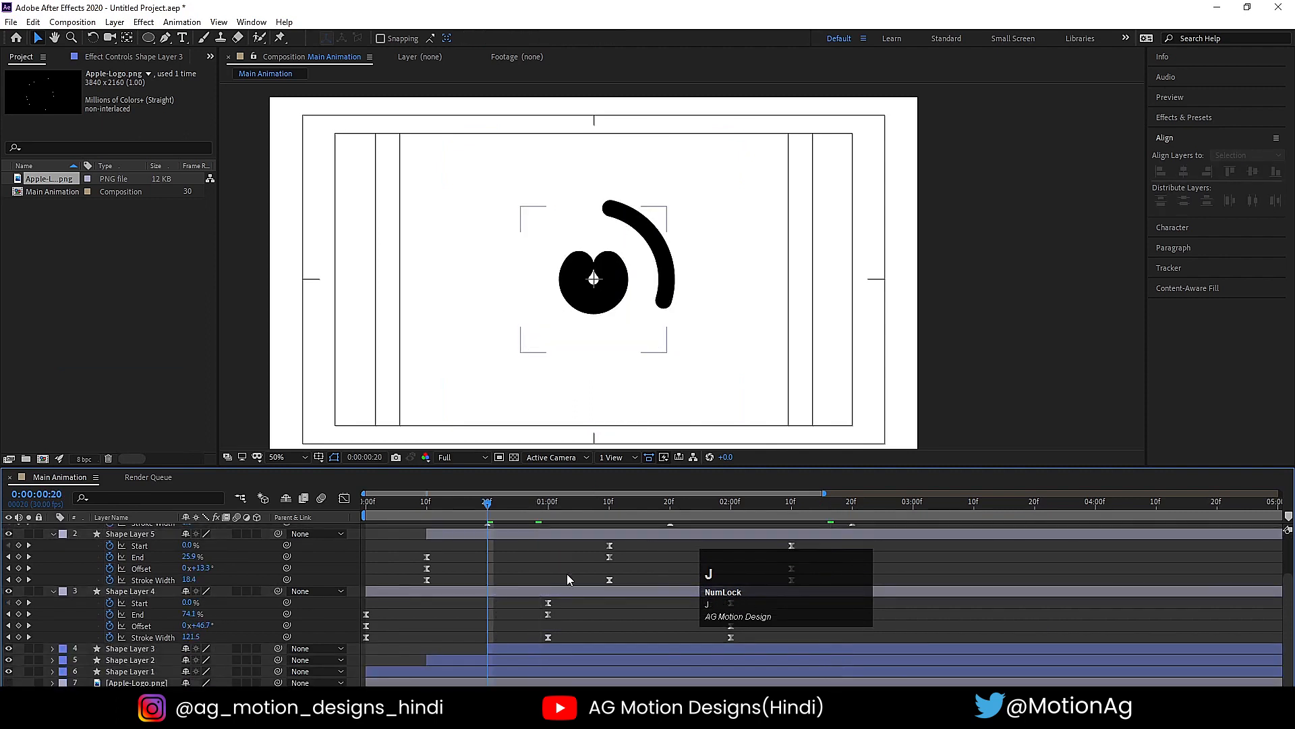
left_click(153, 590)
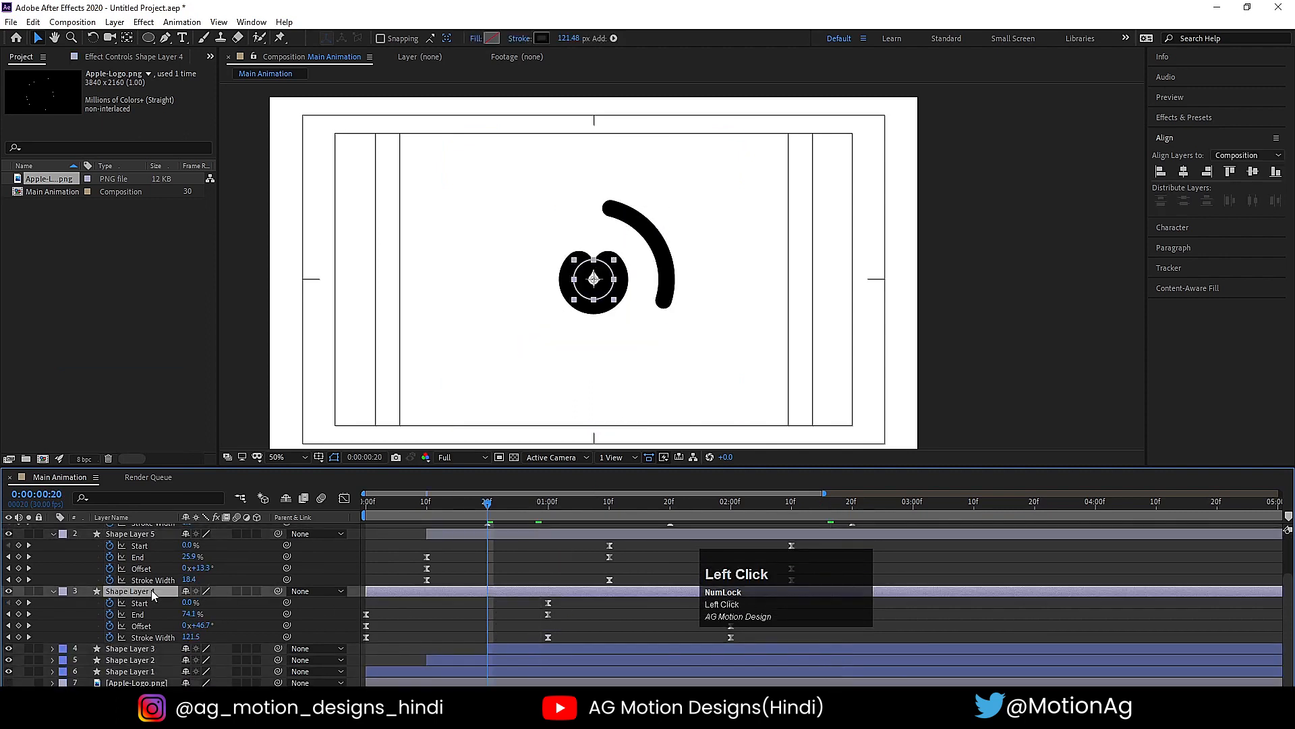
left_click(185, 637)
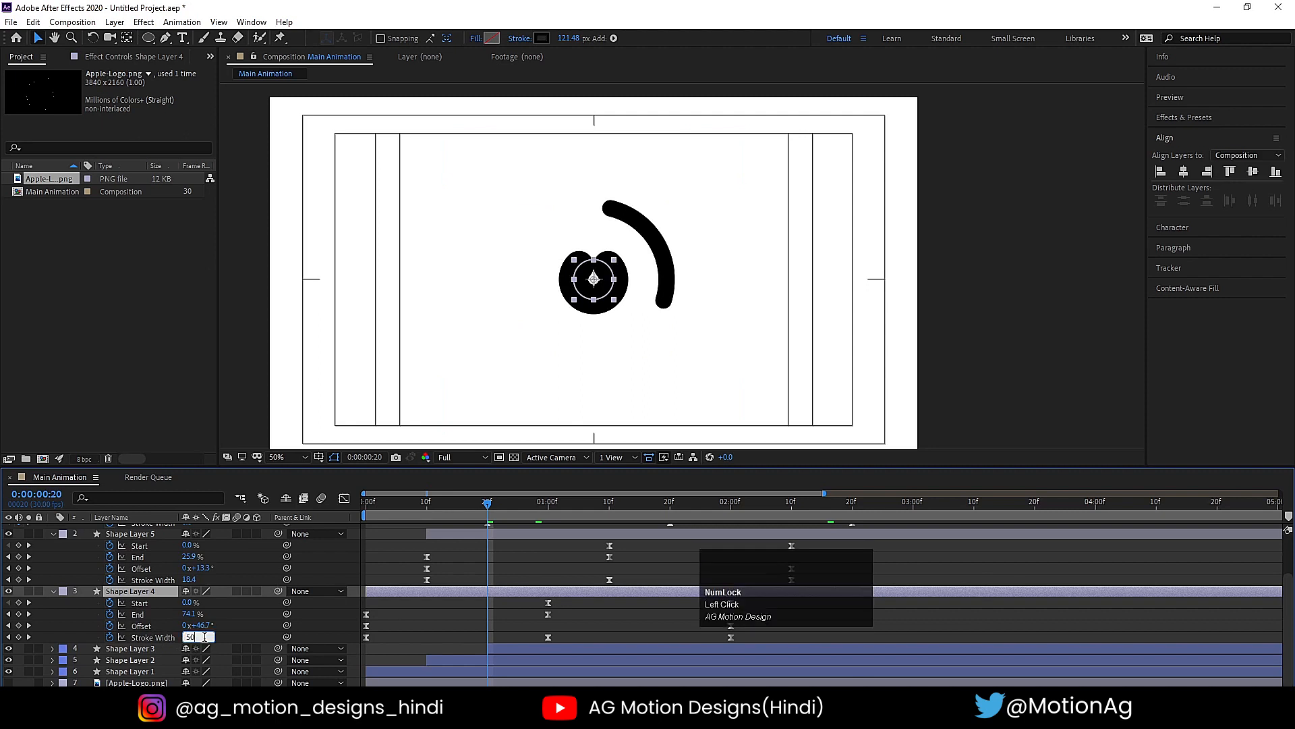
left_click_drag(196, 637, 163, 648)
key("Return")
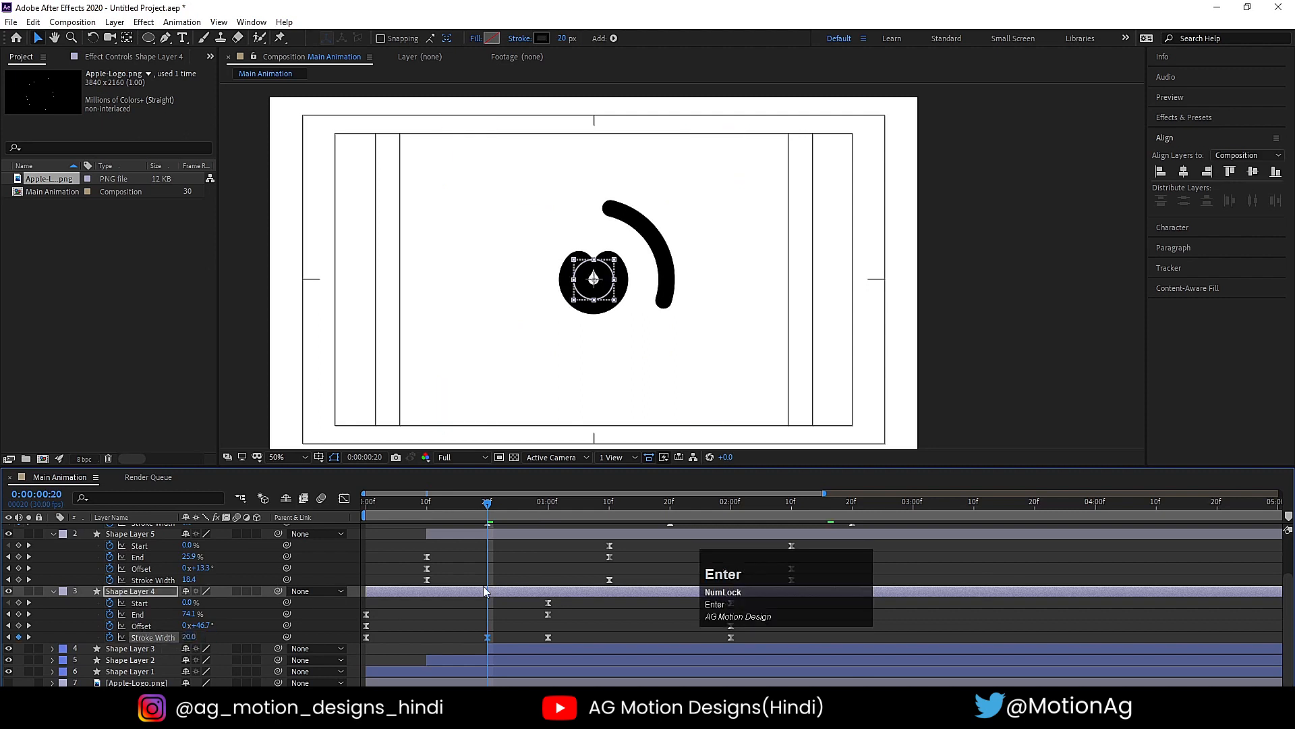
left_click_drag(702, 607, 940, 603)
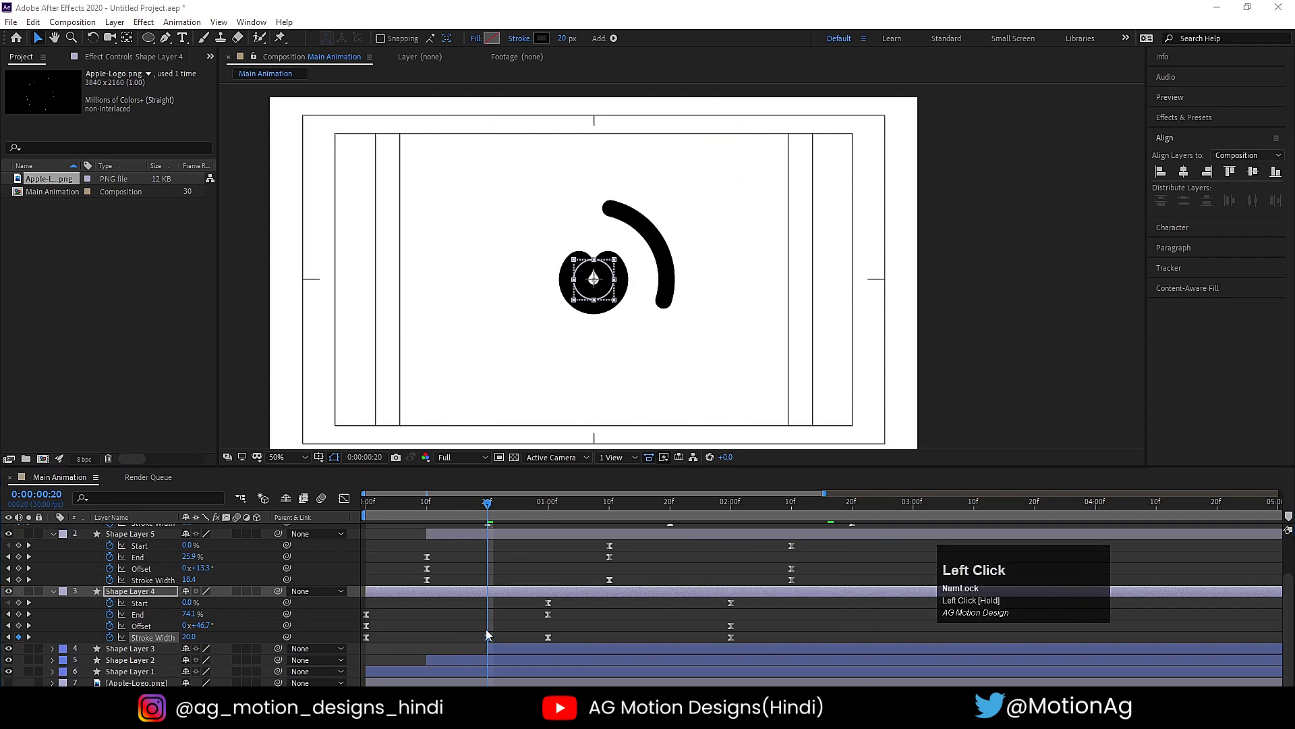
left_click(543, 515)
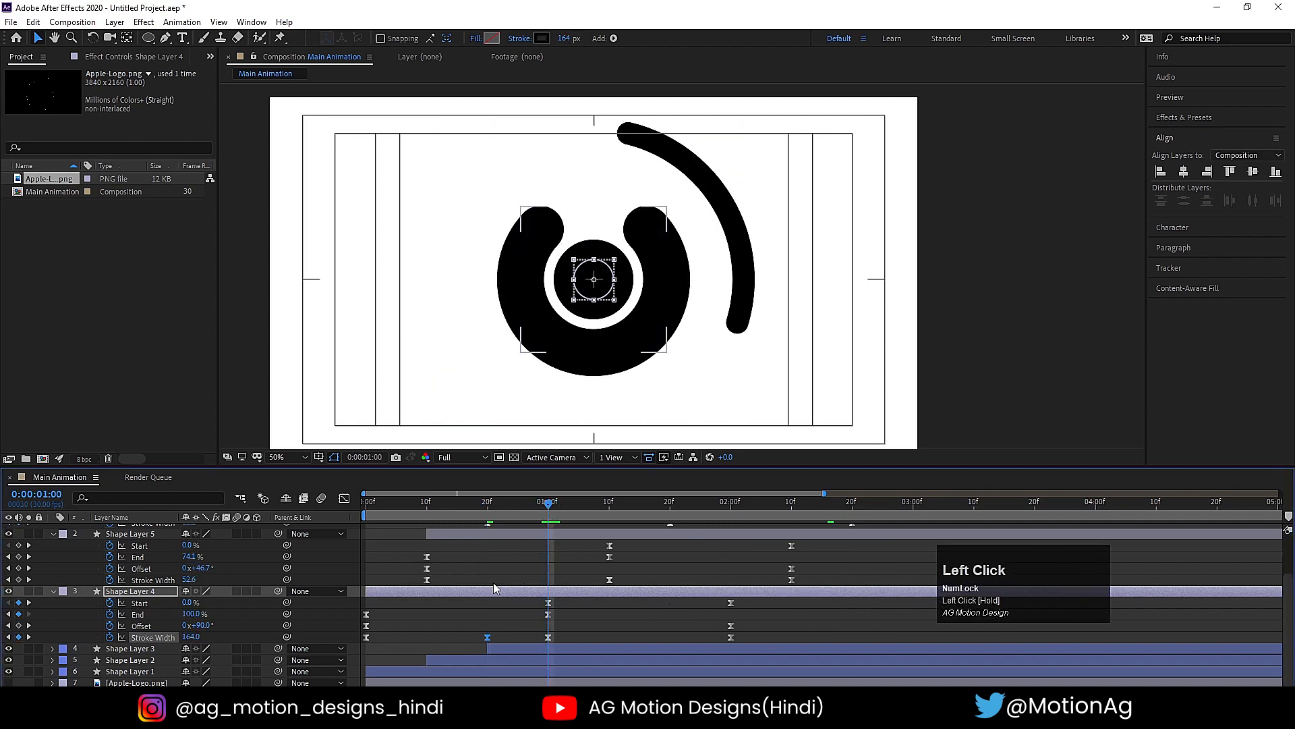
key("Delete")
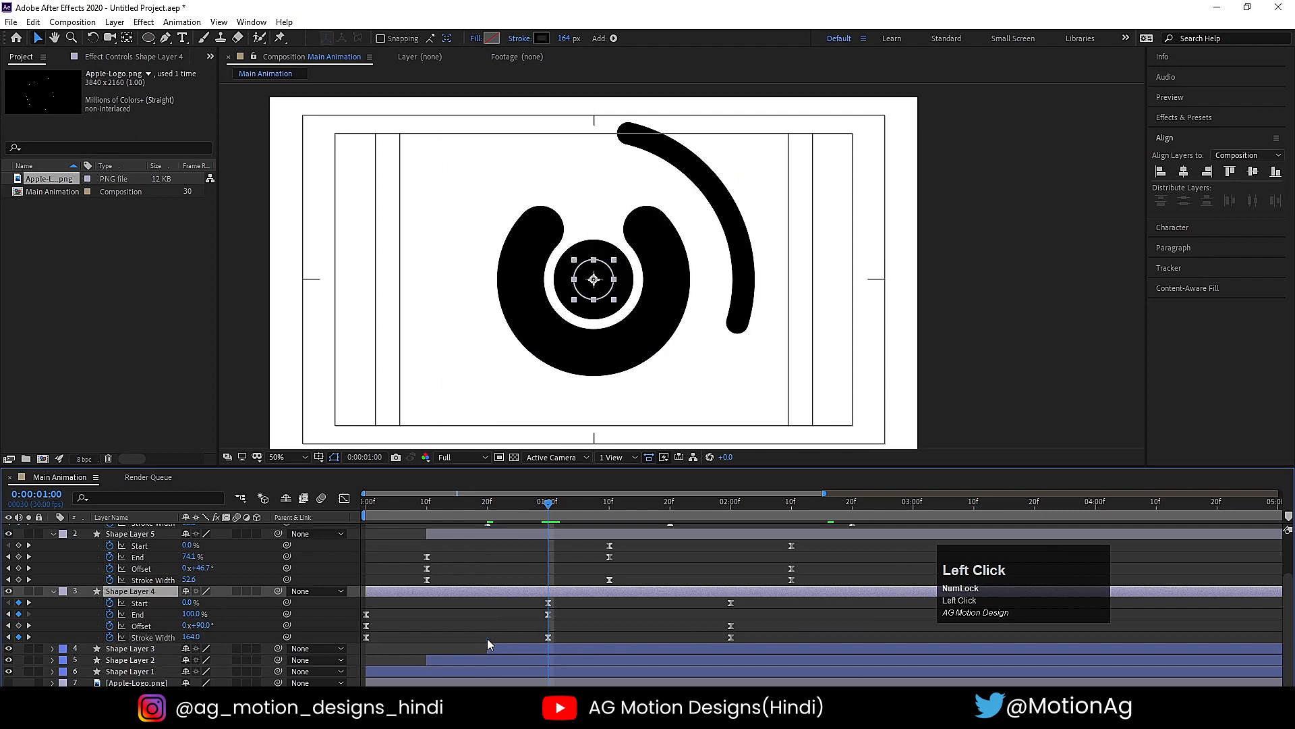
- Set the Stroke Width keyframe to 20 for Shape Layer 4 at 0:00:01:00 and for Shape Layer 5 at 0:00:01:10
type("20")
key("Return")
left_click(610, 516)
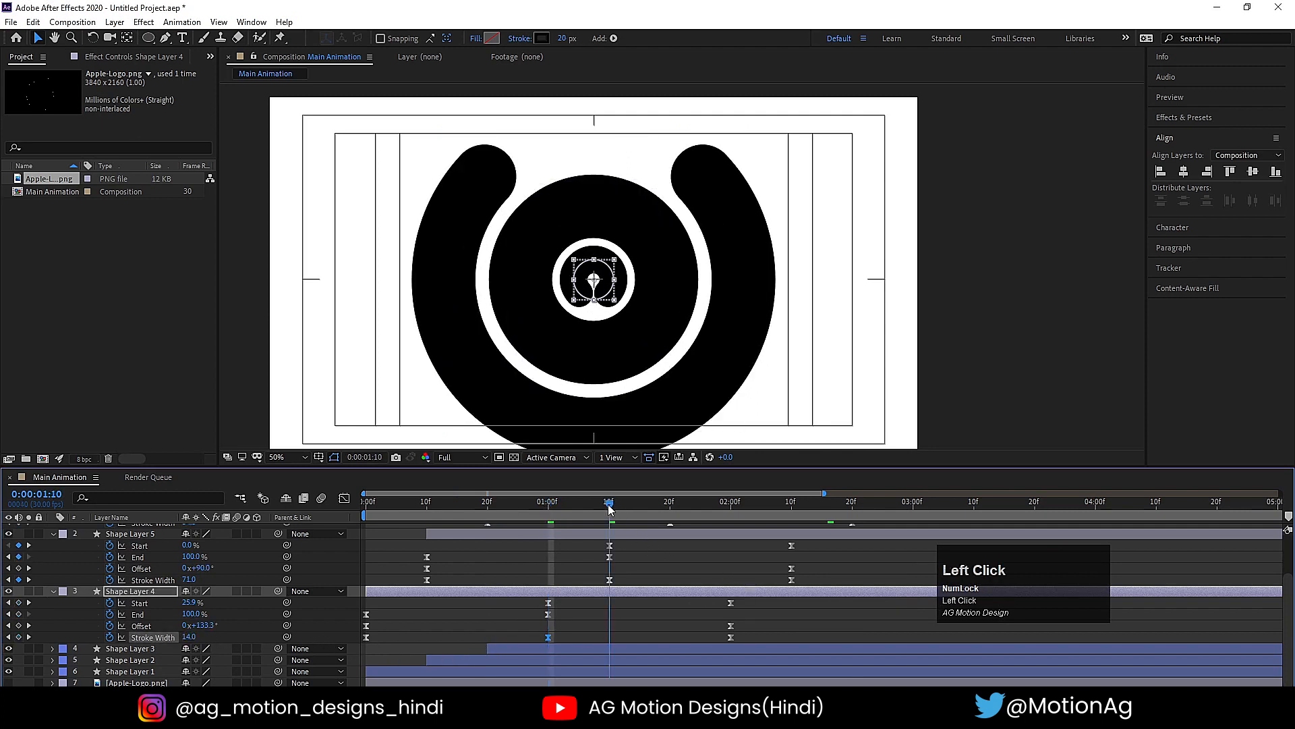
left_click(614, 538)
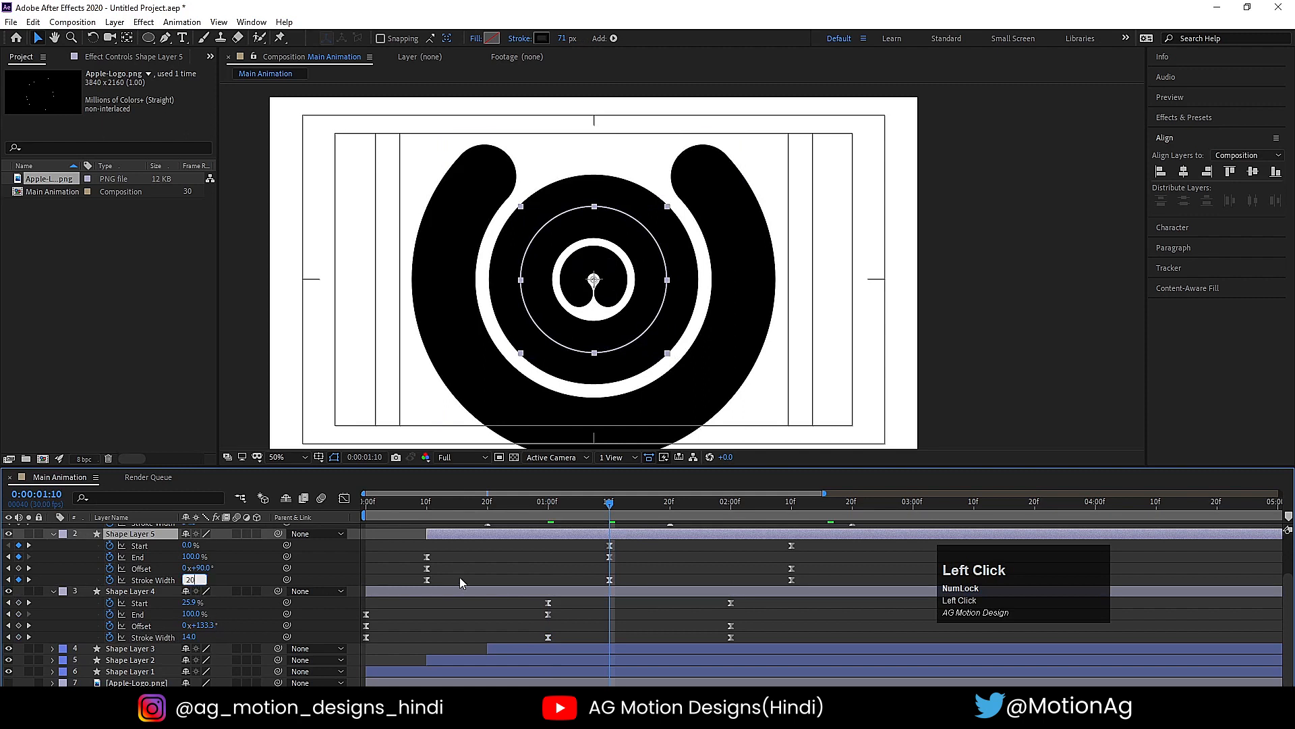
left_click(487, 571)
- Set Shape Layer 6's Stroke Width keyframe at 0:00:01:20 to 20
scroll(633, 610, "up", 2)
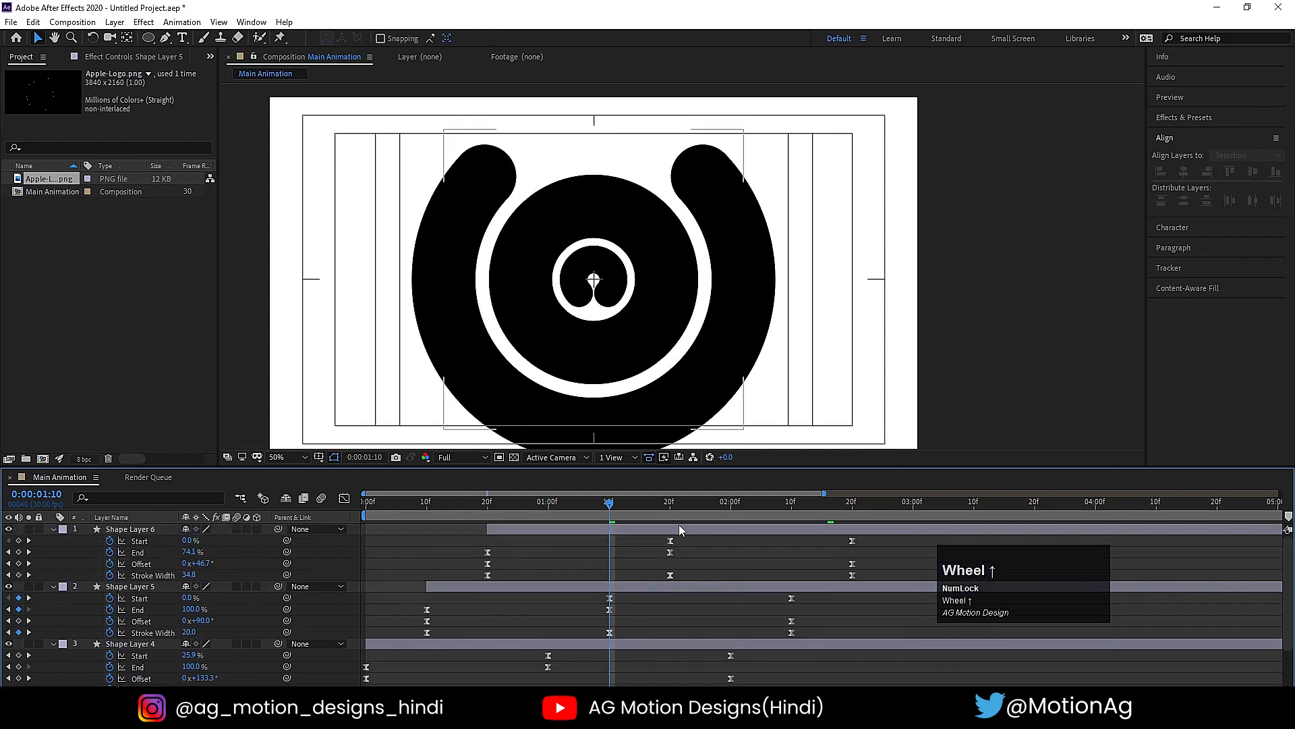
left_click(670, 511)
left_click(674, 532)
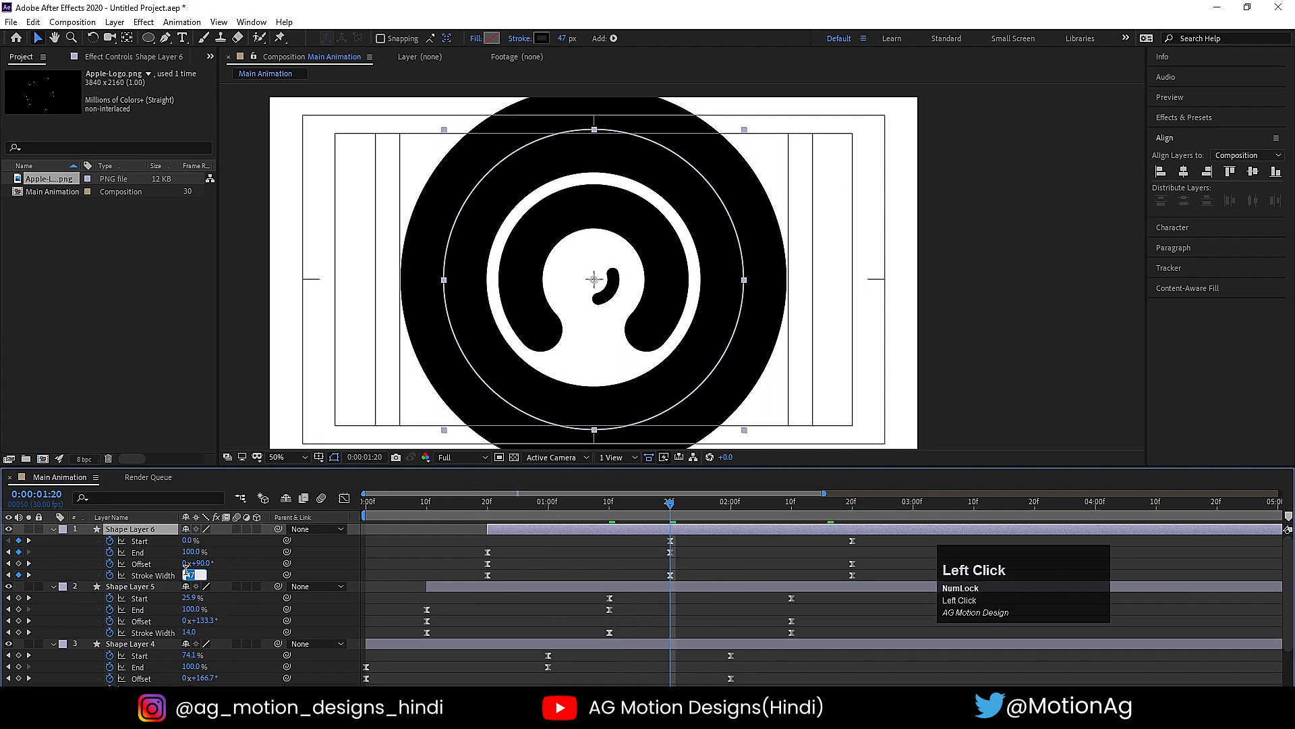
type("20")
key("Return")
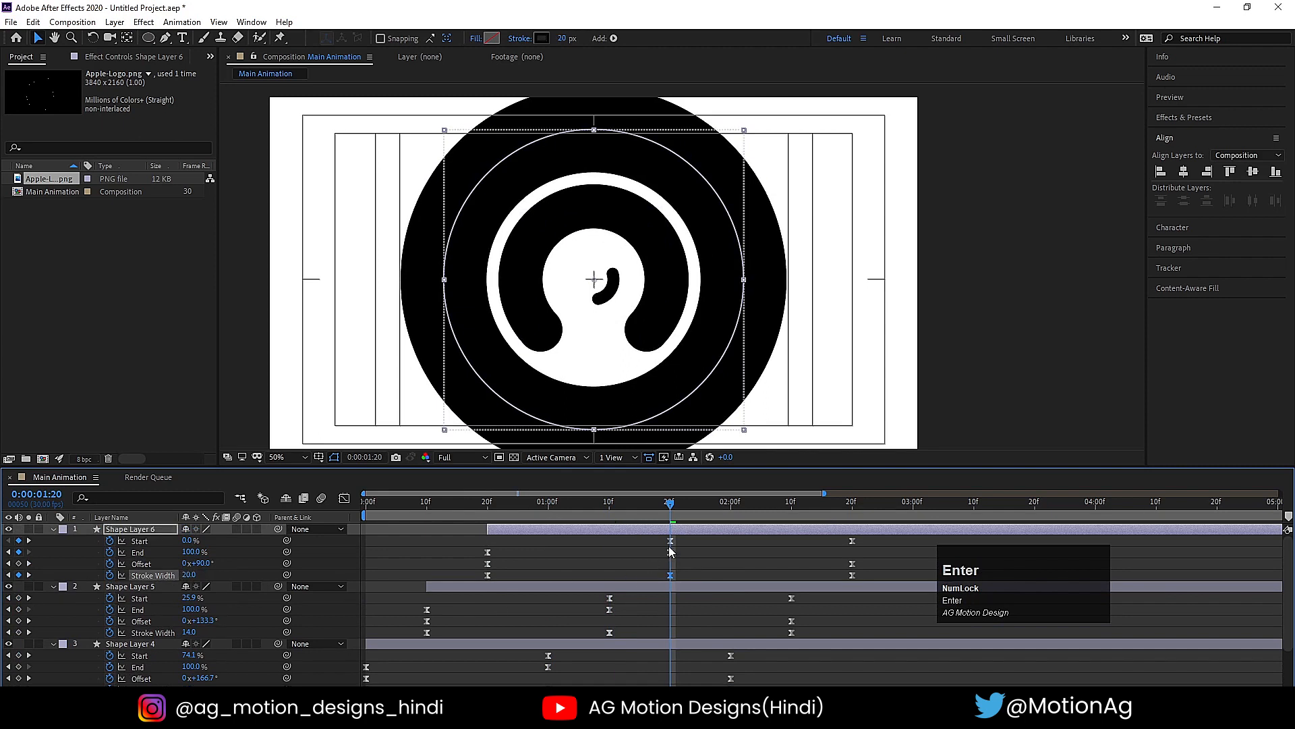
- Change the stroke color of Shape Layers 4, 5 and 6 to white (FFFFFF)
left_click_drag(637, 508, 614, 507)
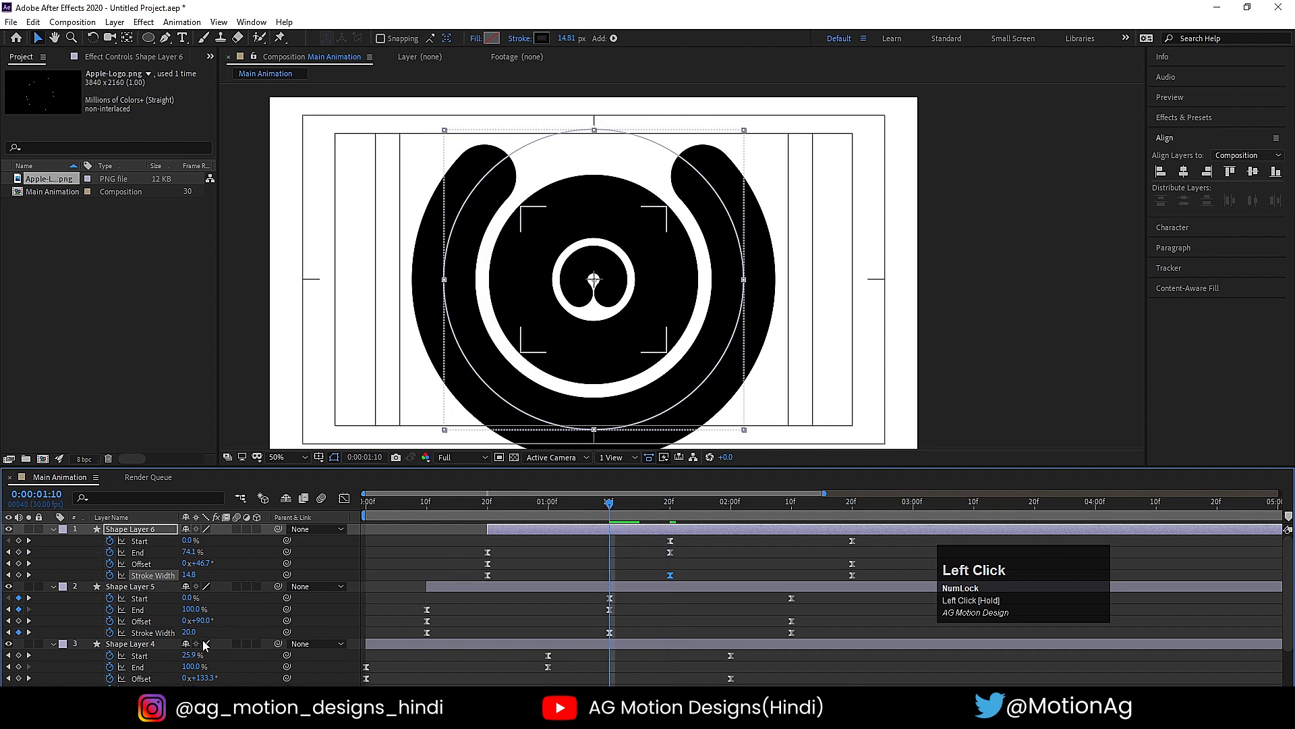
left_click(469, 649, "shift")
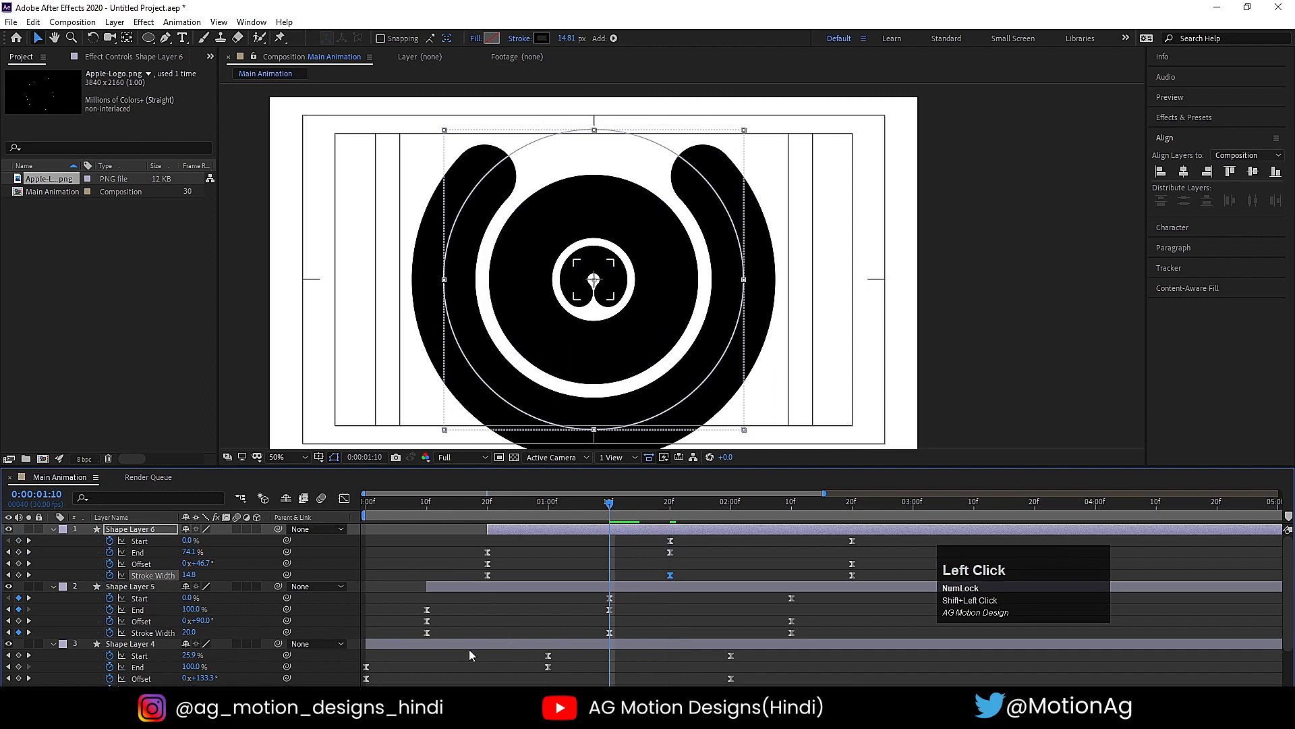
left_click(469, 649, "shift")
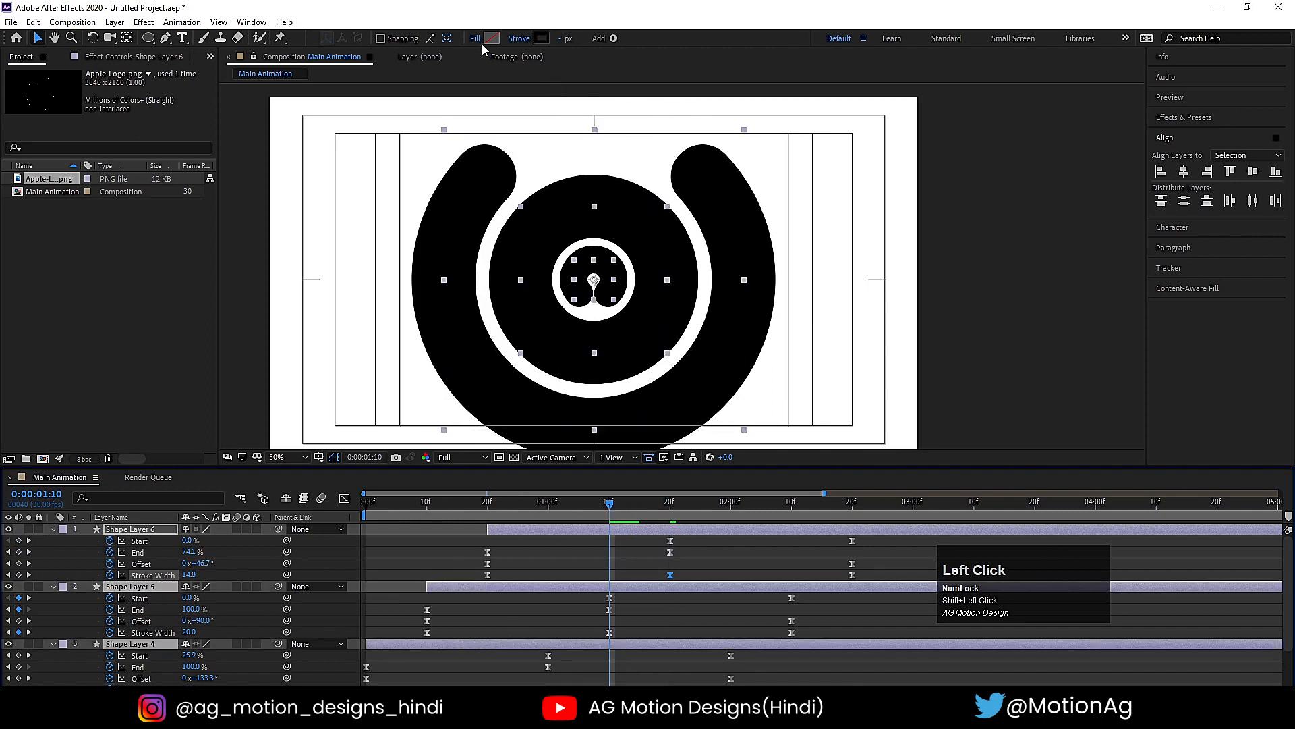
left_click(542, 38)
left_click_drag(261, 301, 192, 262)
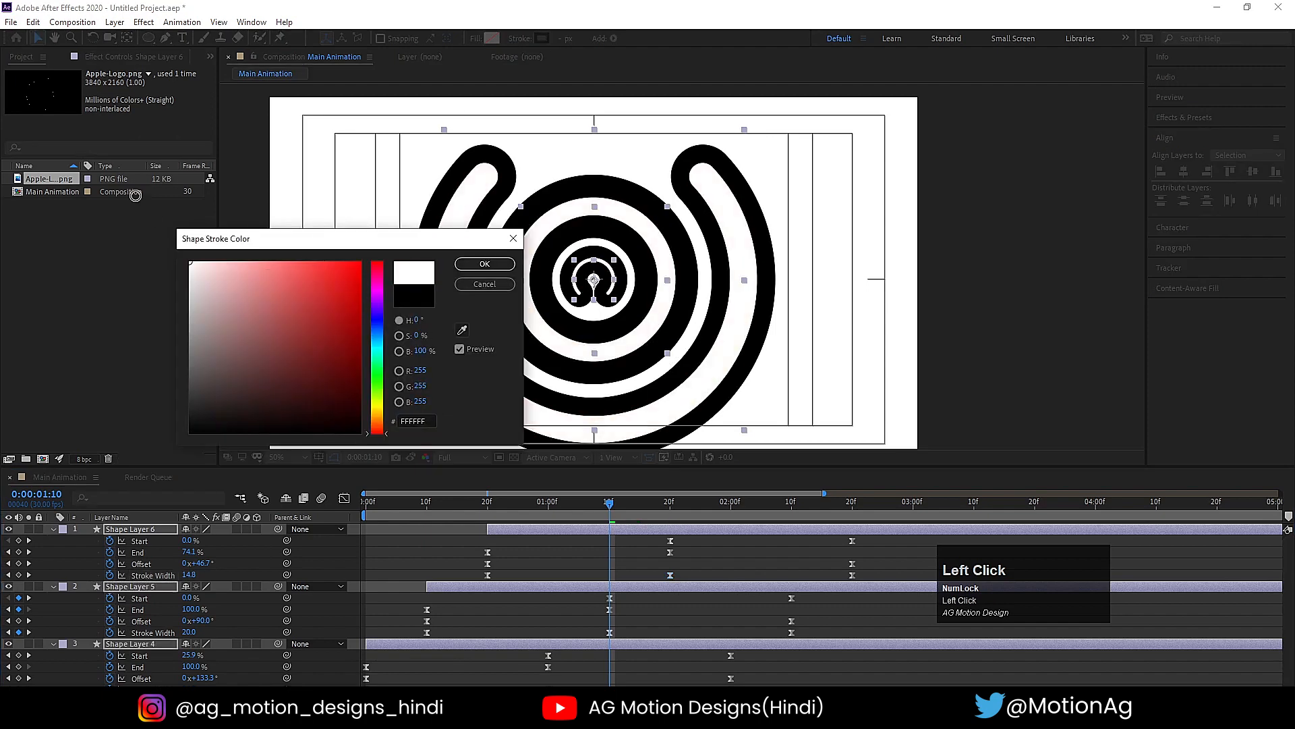
left_click(485, 263)
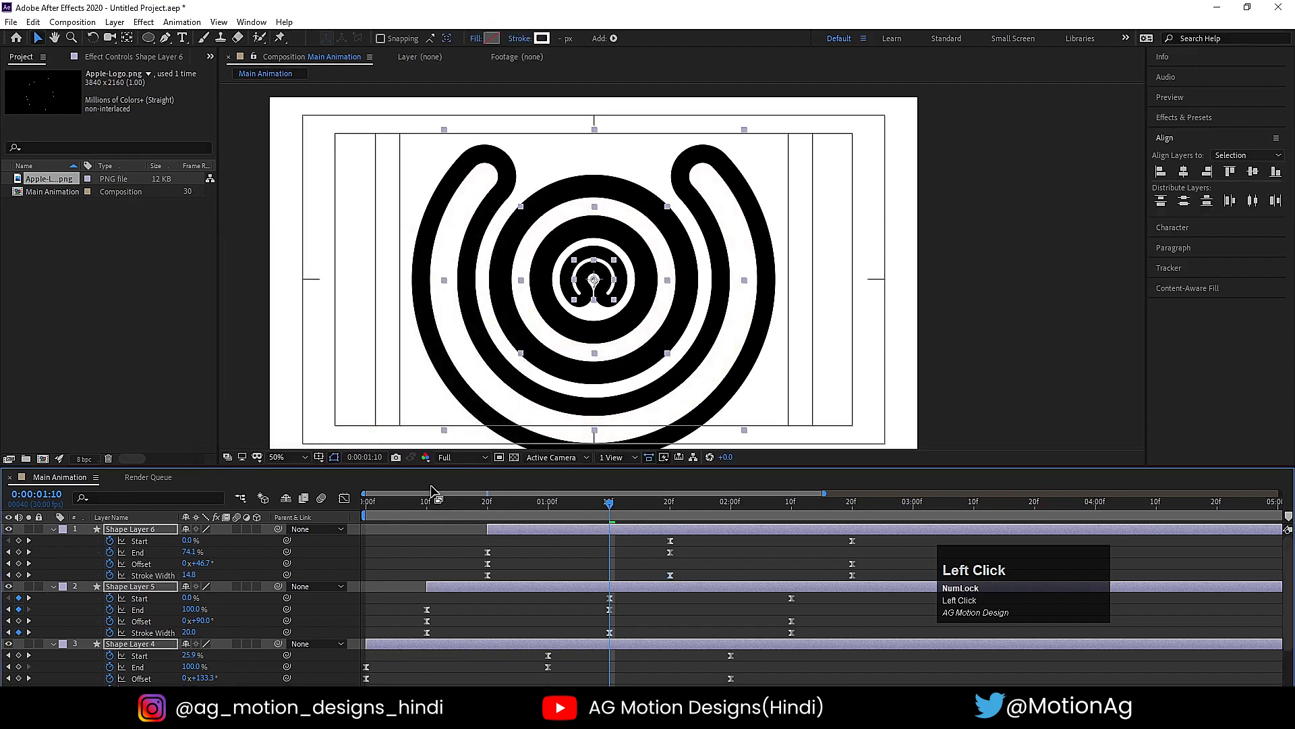
- Collapse the keyframed properties of Shape Layers 4, 5 and 6 and preview the animation
key("u")
key("space")
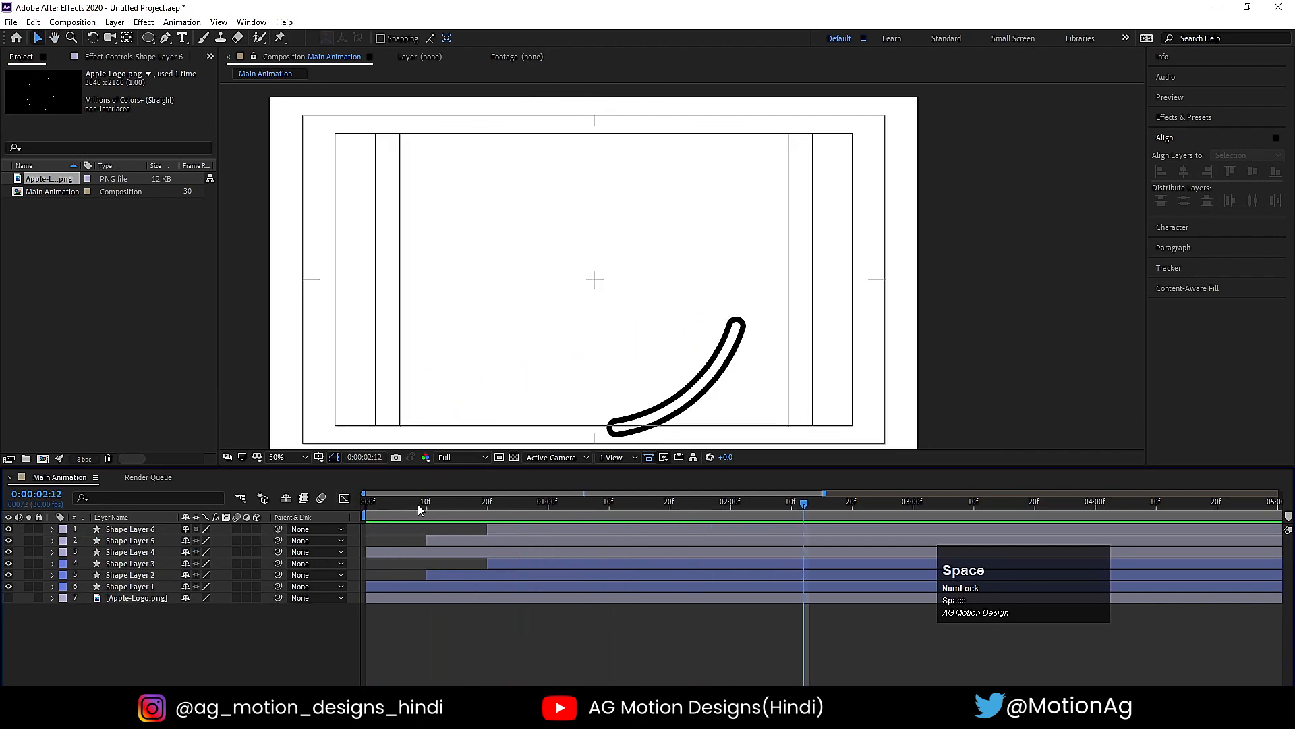
left_click(265, 489)
key("space")
key("space")
- Shift Shape Layers 4, 5 and 6 about 4 frames later in time and preview the offset
left_click(391, 550)
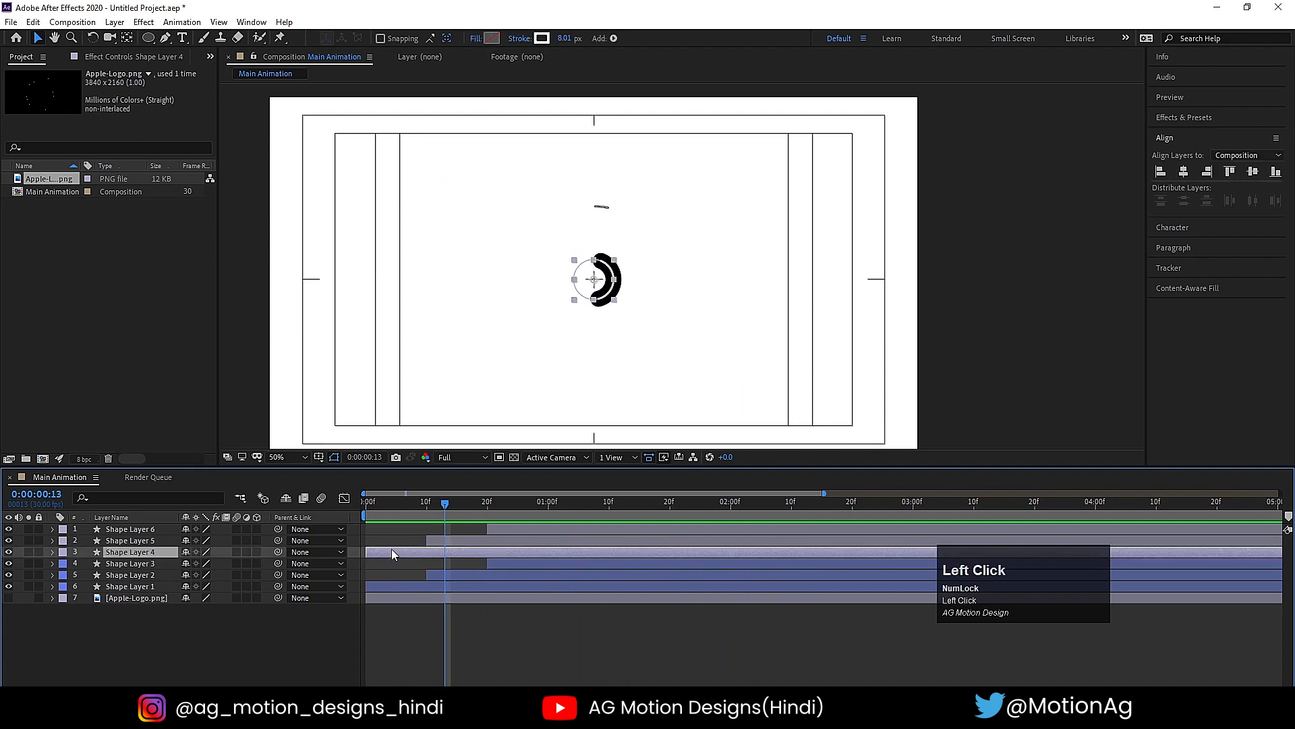
left_click(135, 531, "shift")
left_click_drag(376, 556, 401, 550)
key("space")
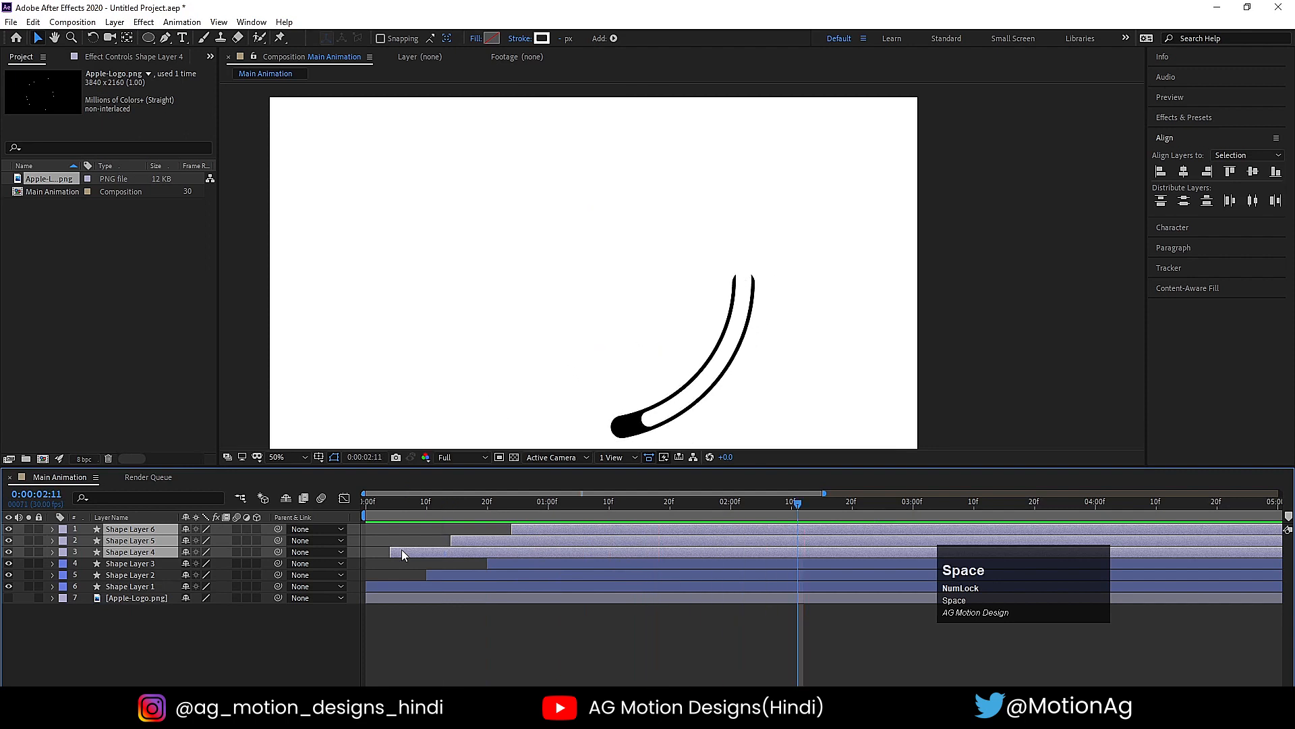
left_click(193, 644)
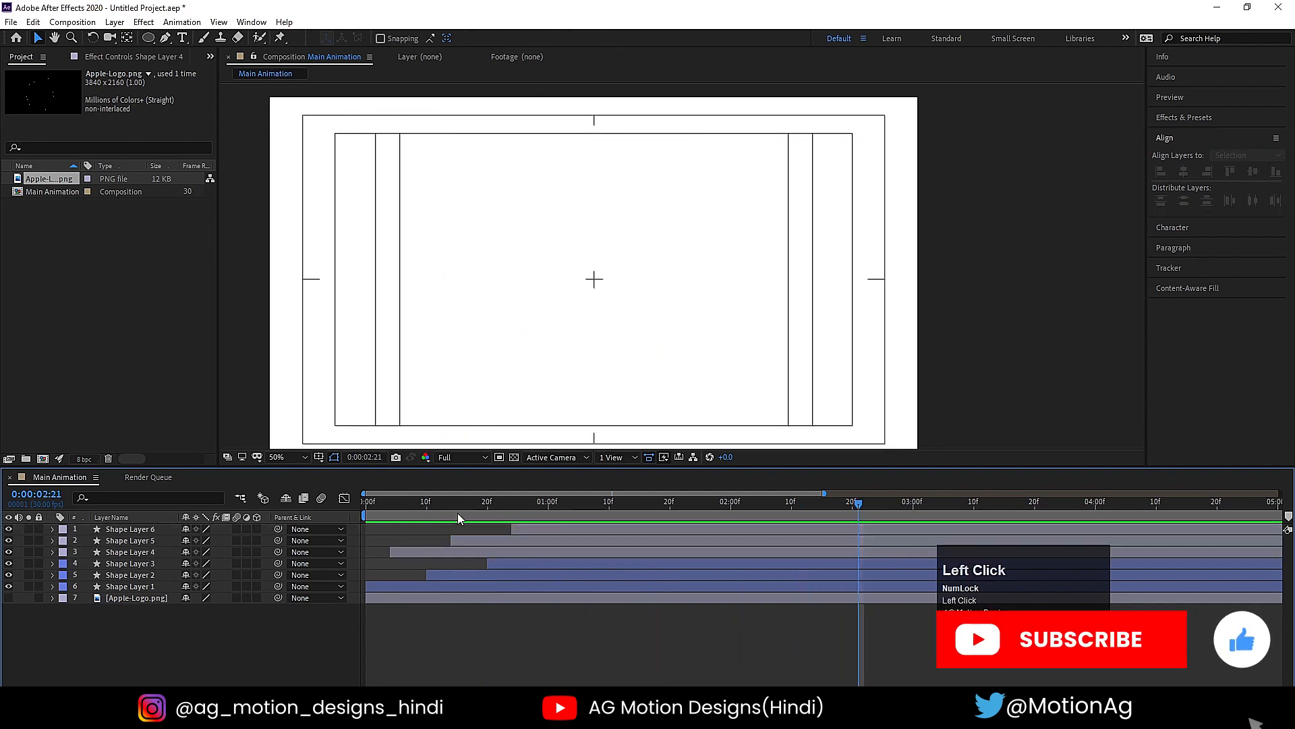
left_click(419, 516)
key("space")
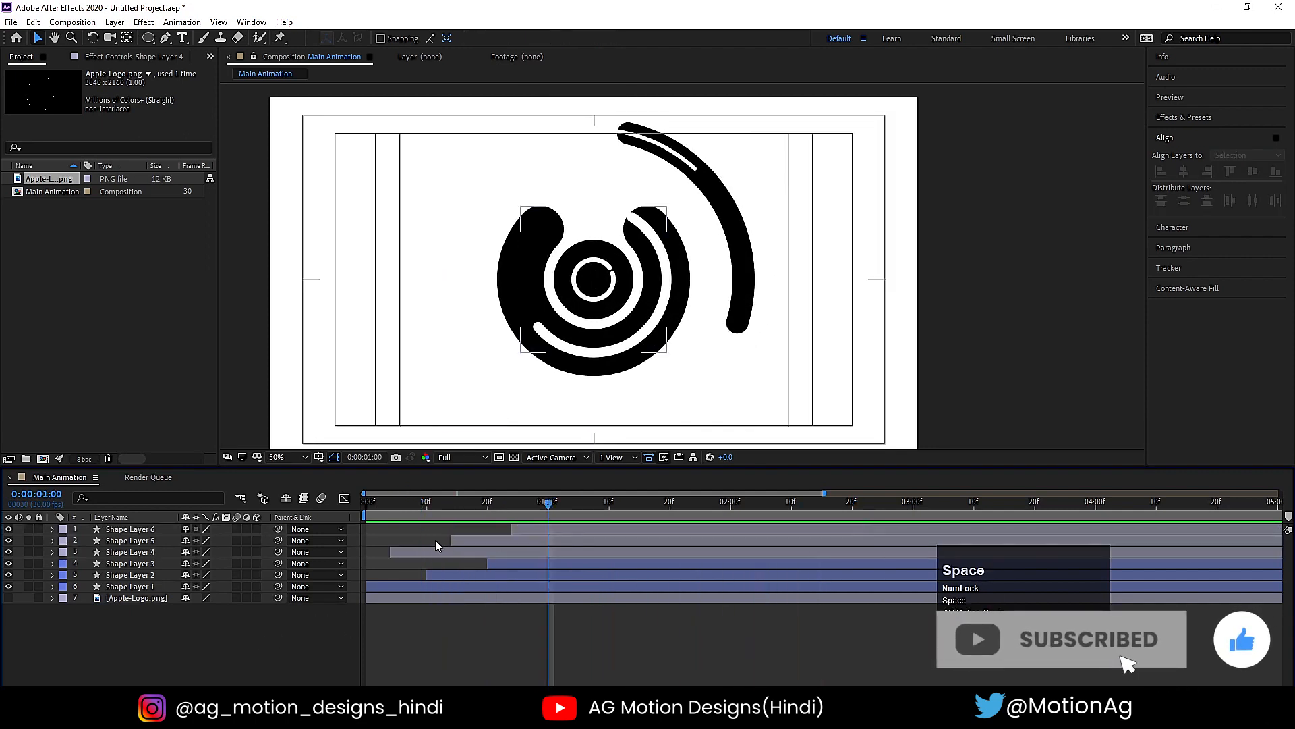
- Pre-compose Shape Layers 1, 2 and 3 into a new composition named 1
left_click(131, 589)
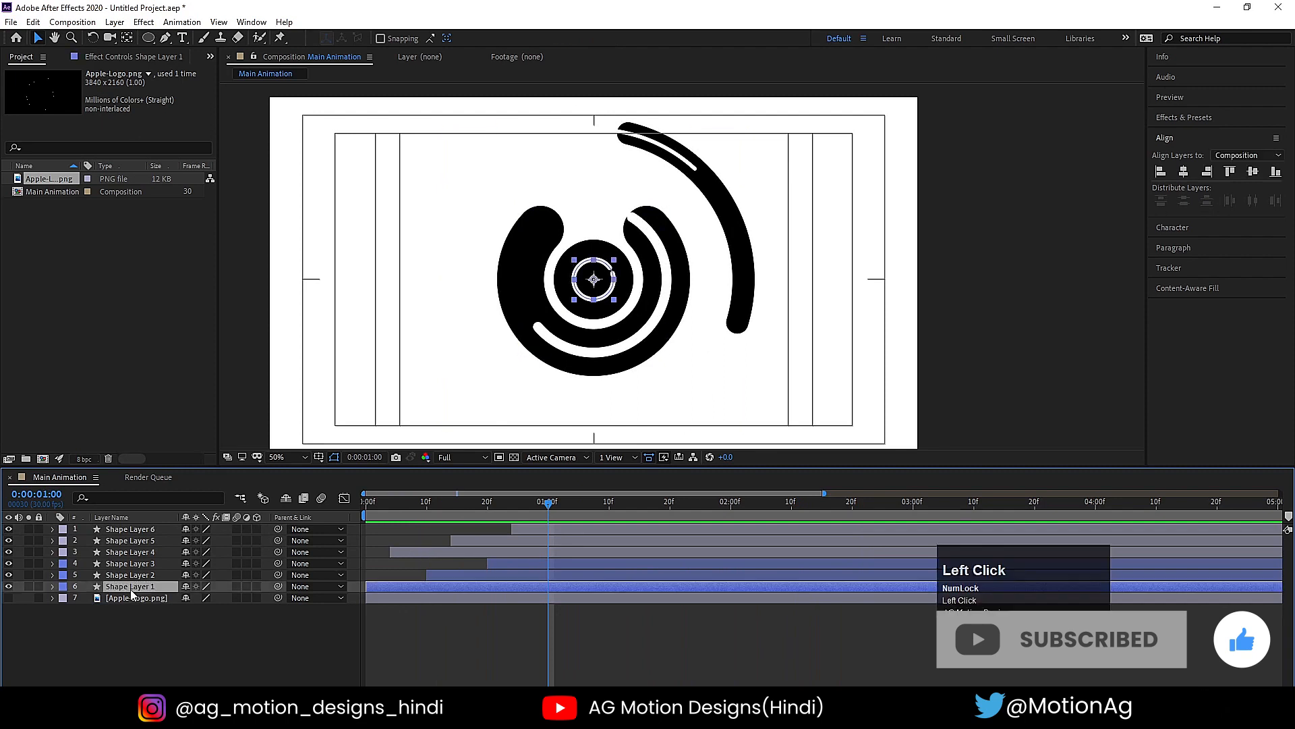
left_click(124, 565, "shift")
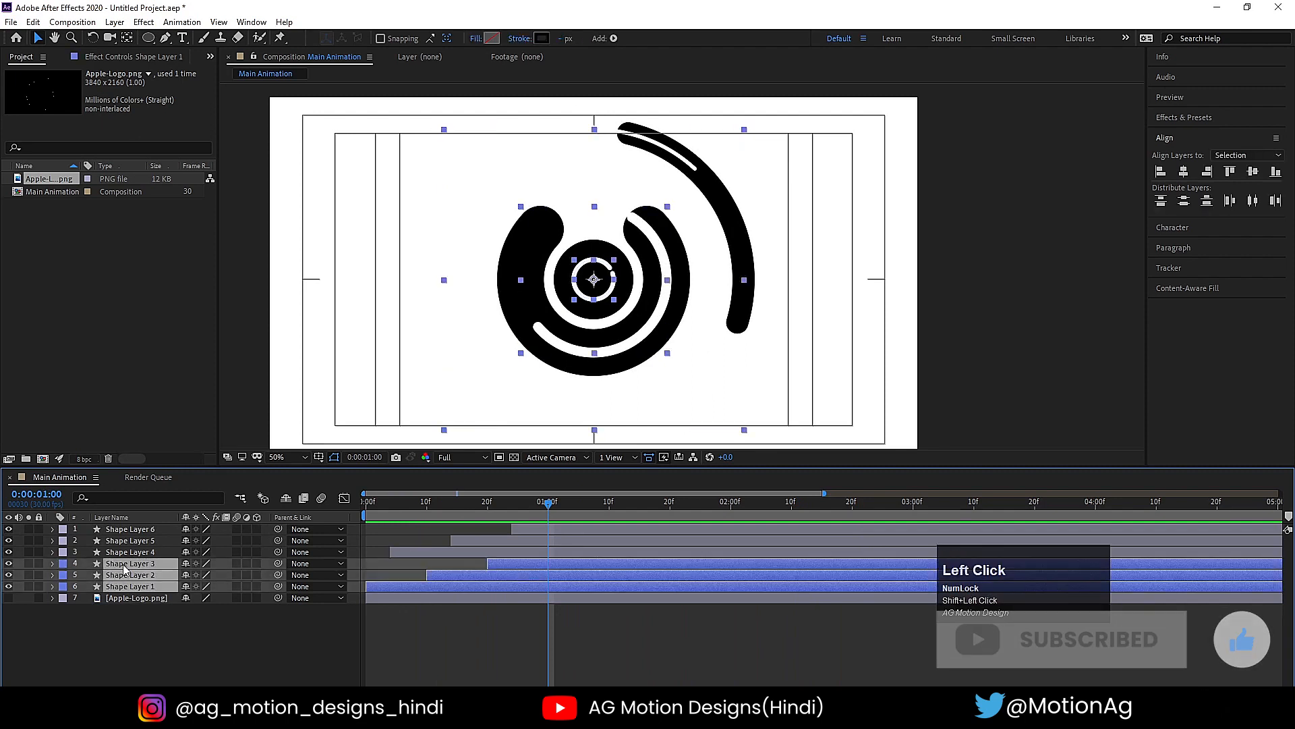
key("ctrl+shift+c")
type("1")
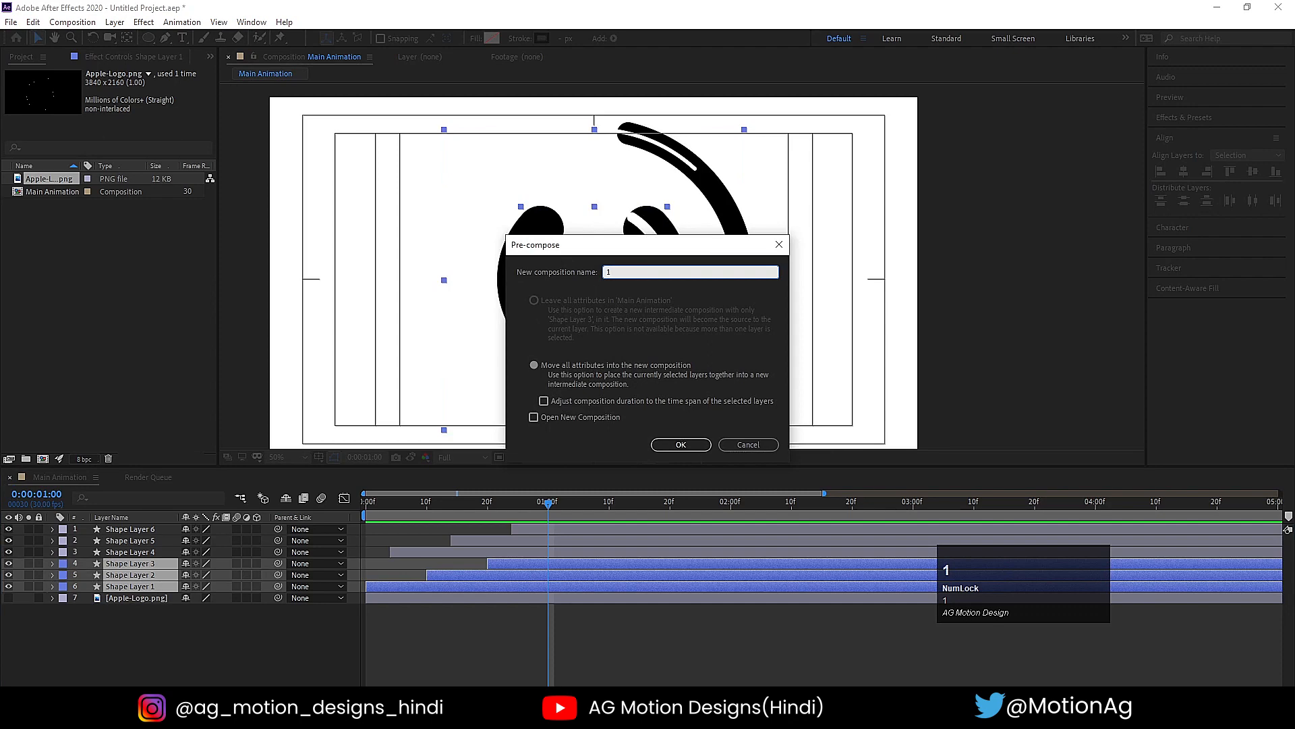
key("Return")
- Pre-compose Shape Layers 4, 5 and 6 into a new composition named 2 and clear the selection
left_click(140, 553)
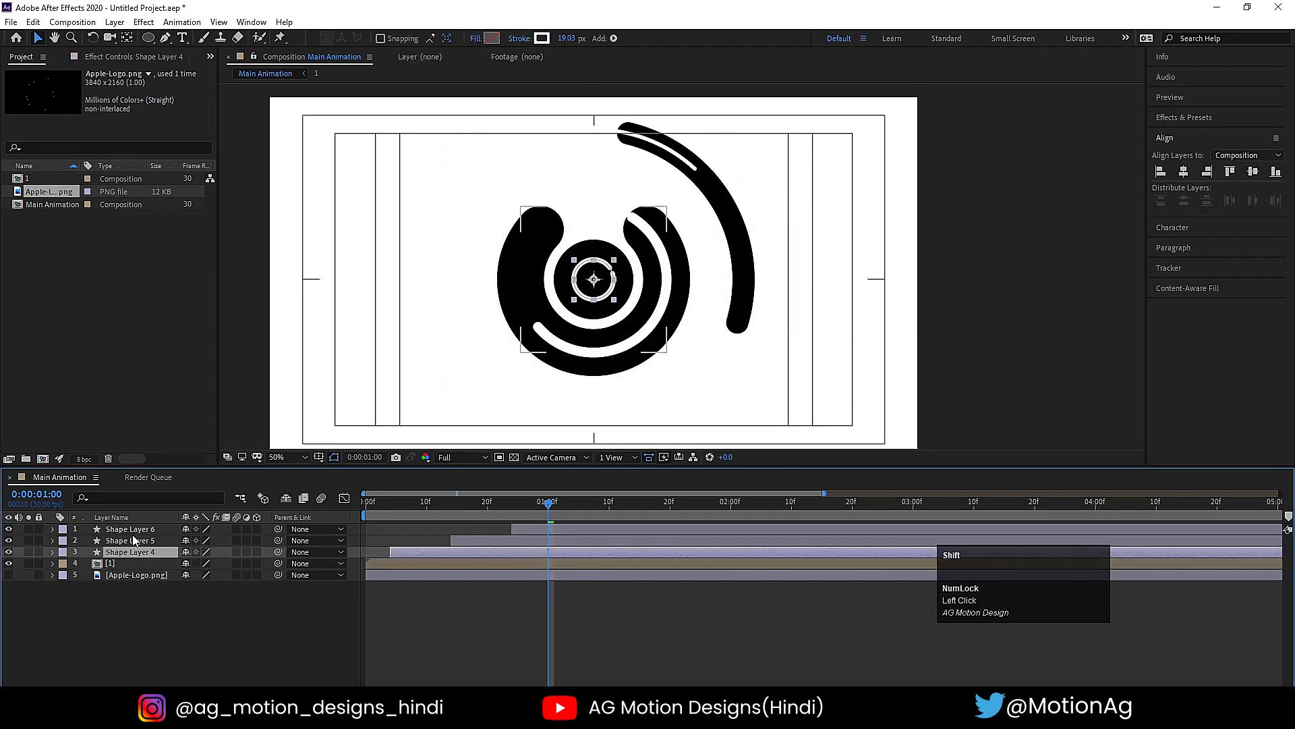
left_click(129, 531, "shift")
key("ctrl+shift+c")
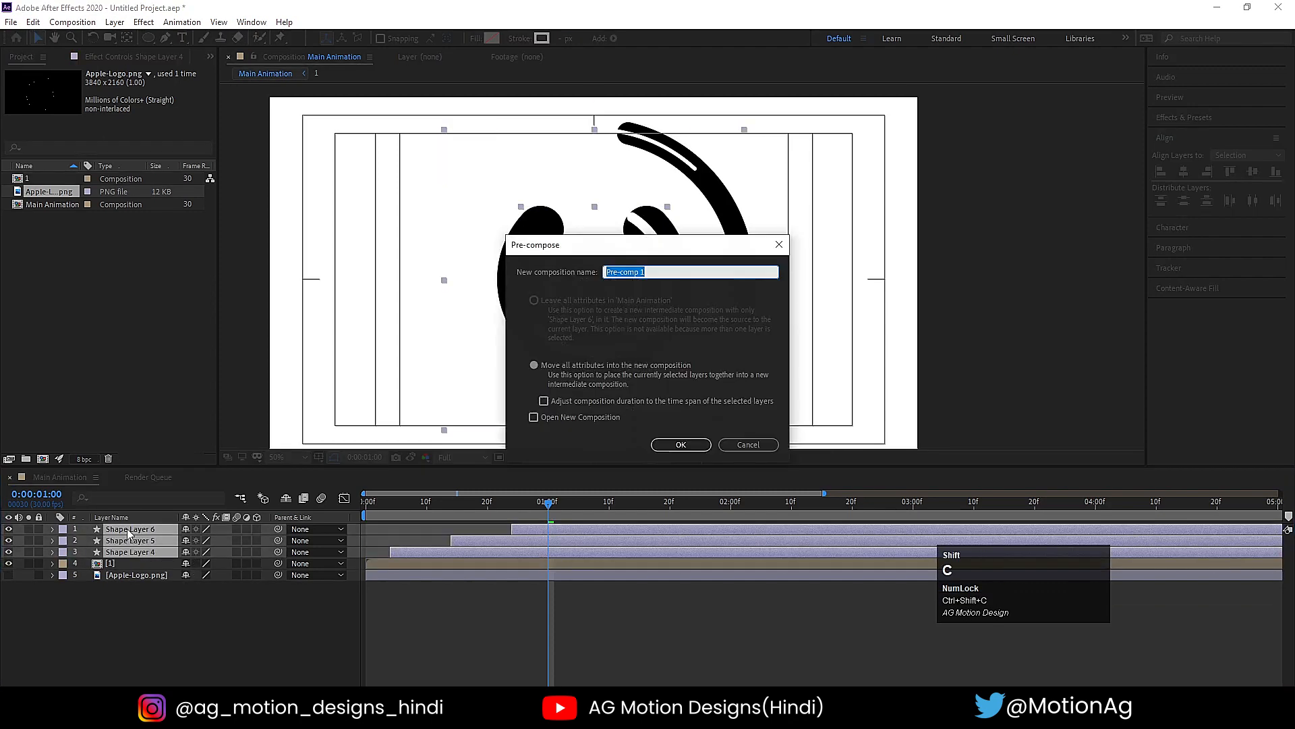
type("2")
key("Return")
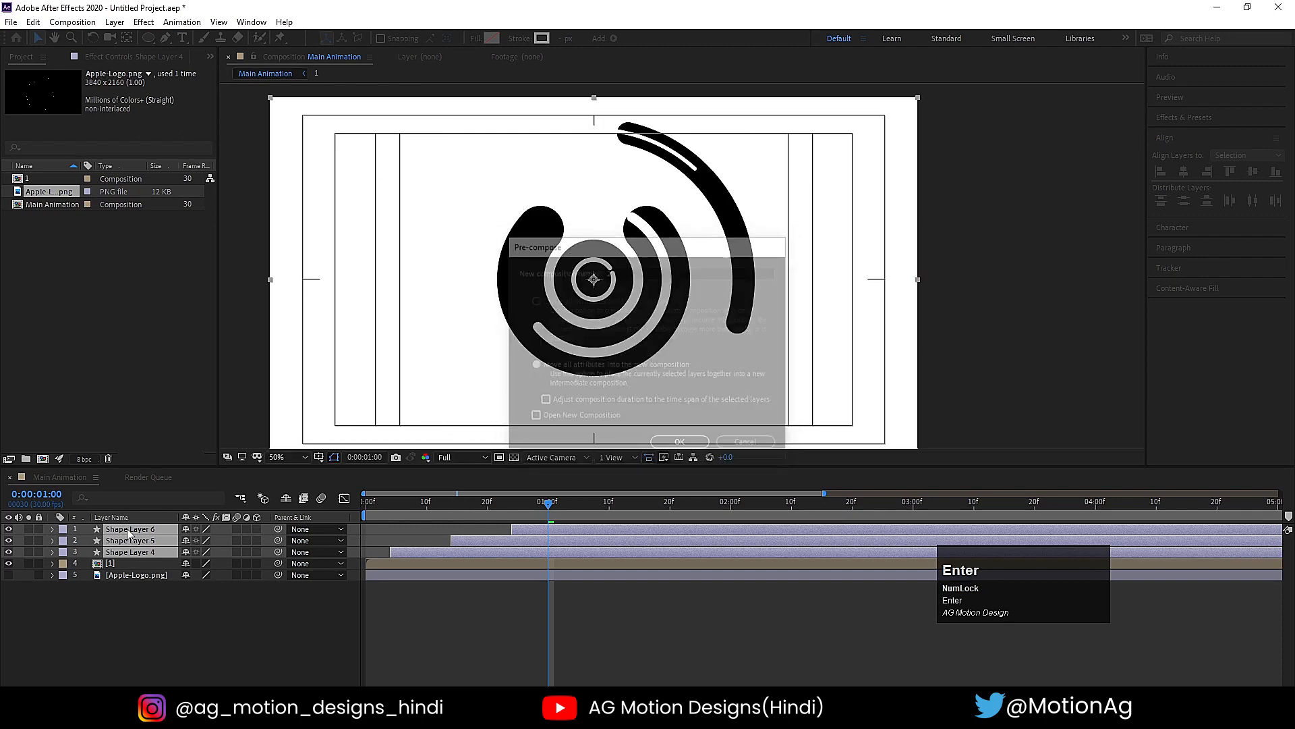
left_click(188, 264)
- Draw a diagonal line with the Pen tool across the composition's upper-left area, using a black (000000) 5 px stroke
left_click(166, 38)
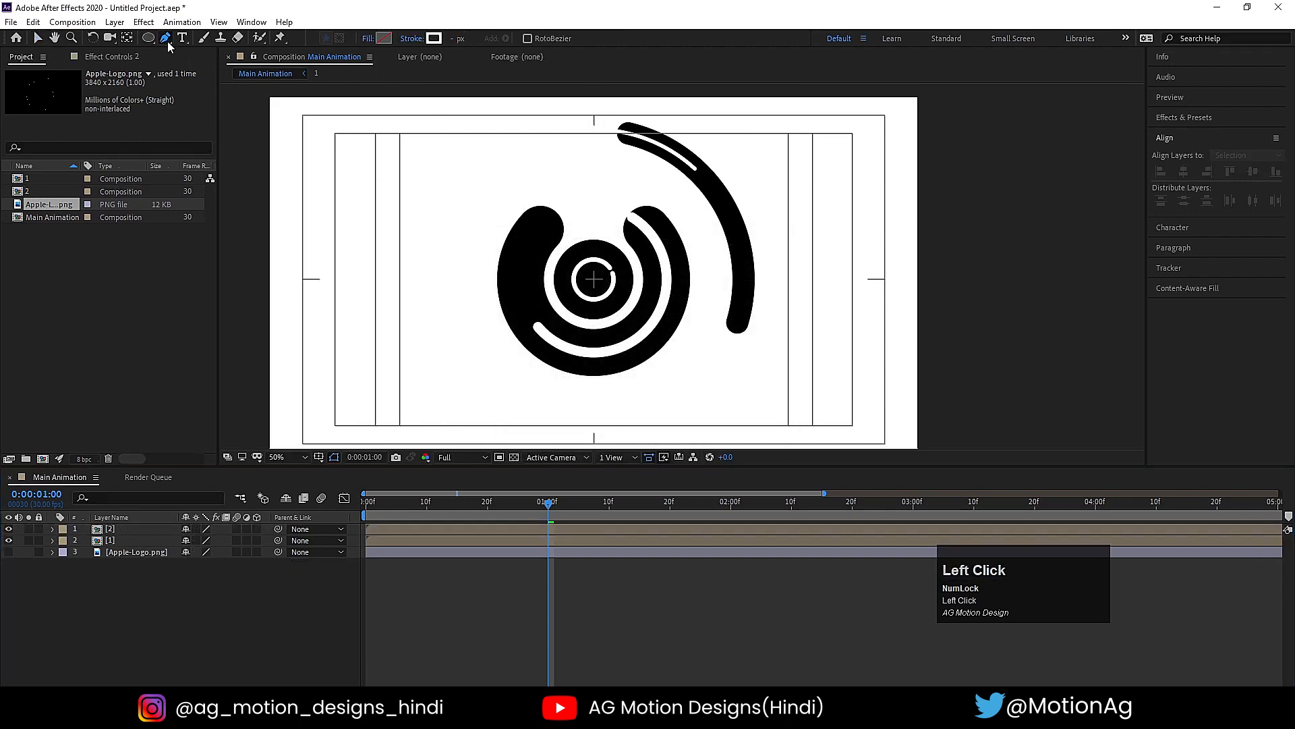
left_click(433, 39)
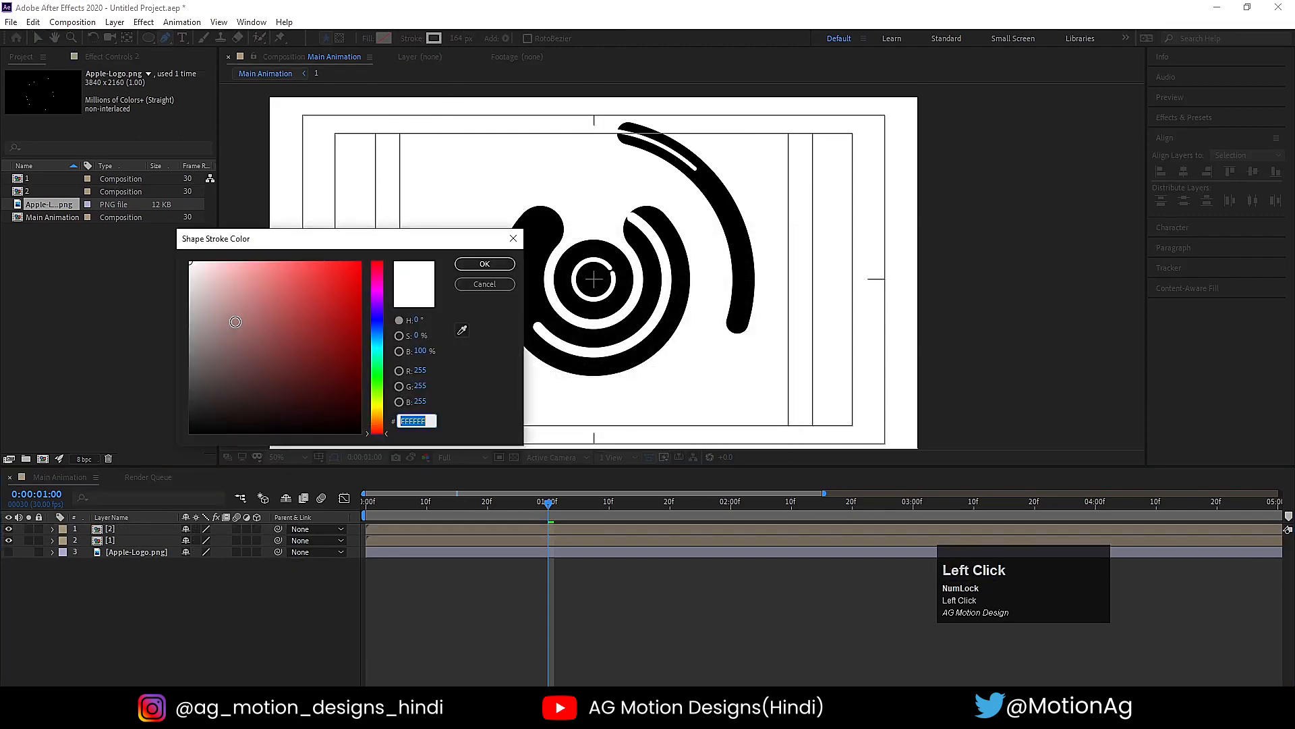
left_click(472, 269)
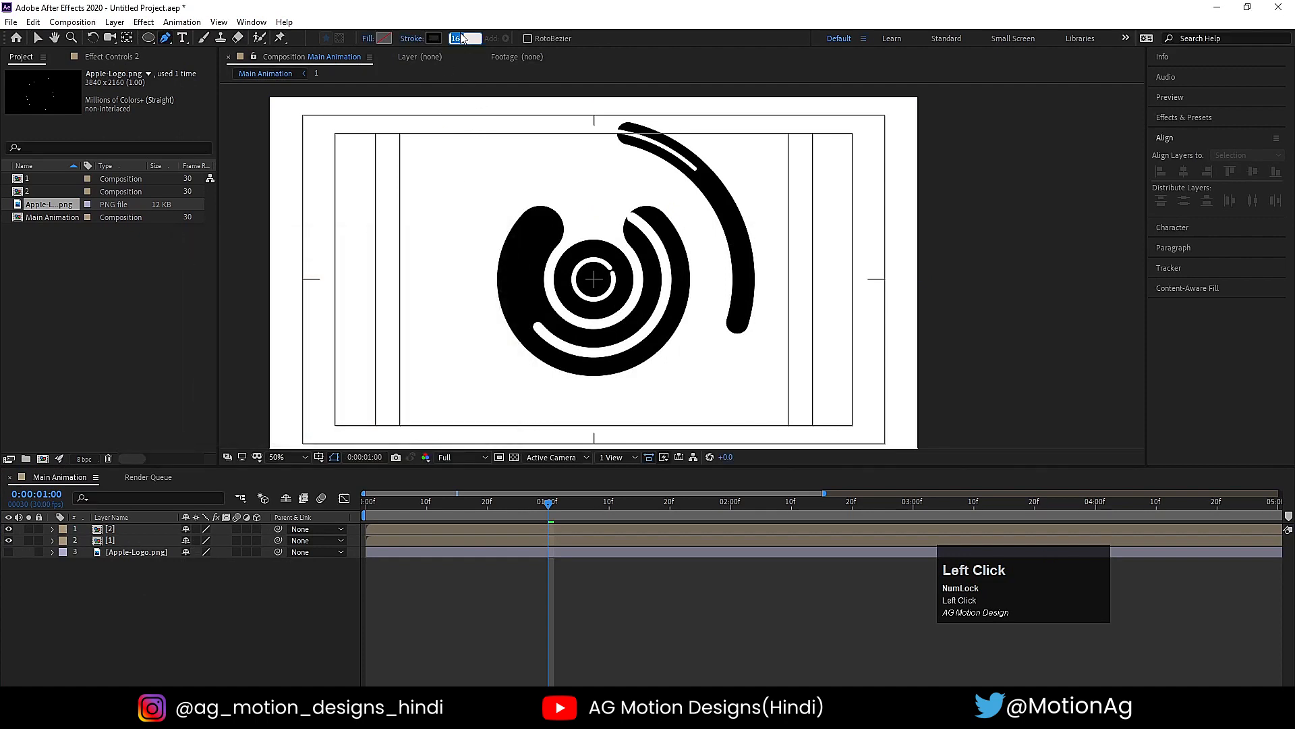
key("Return")
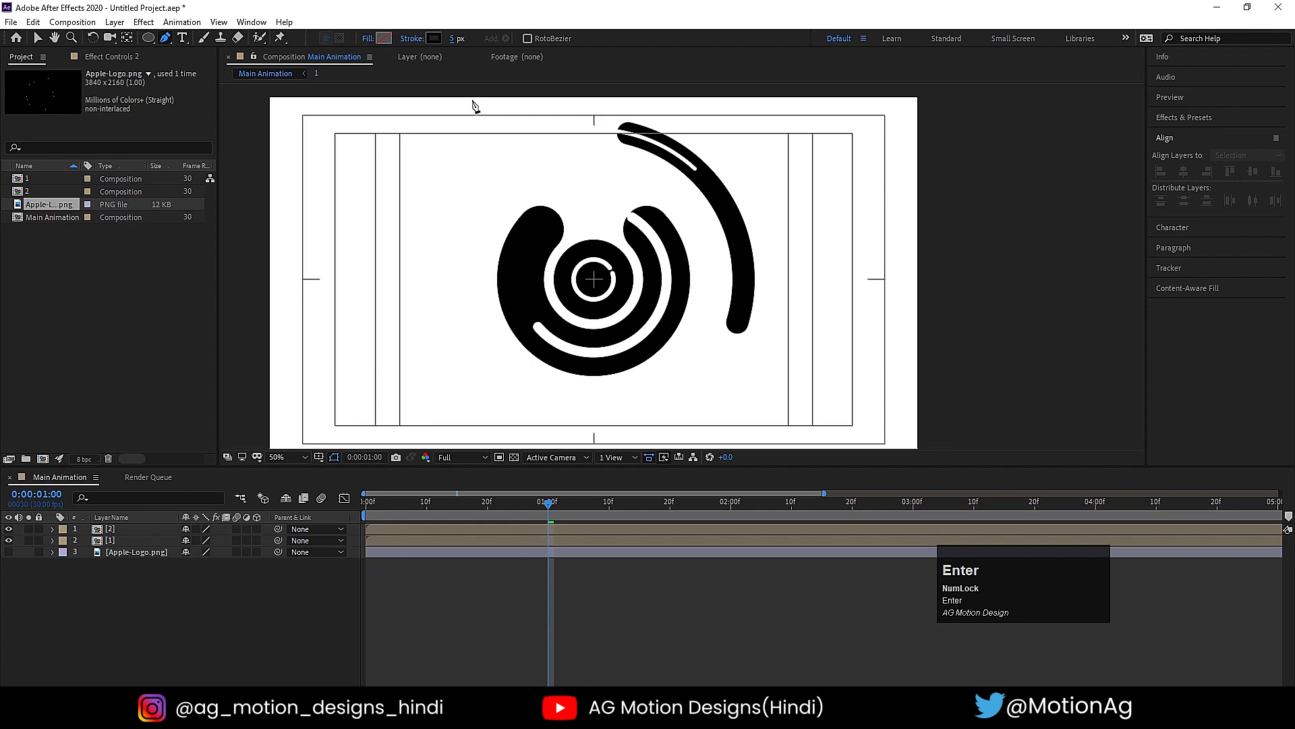
left_click(471, 100)
left_click(245, 430)
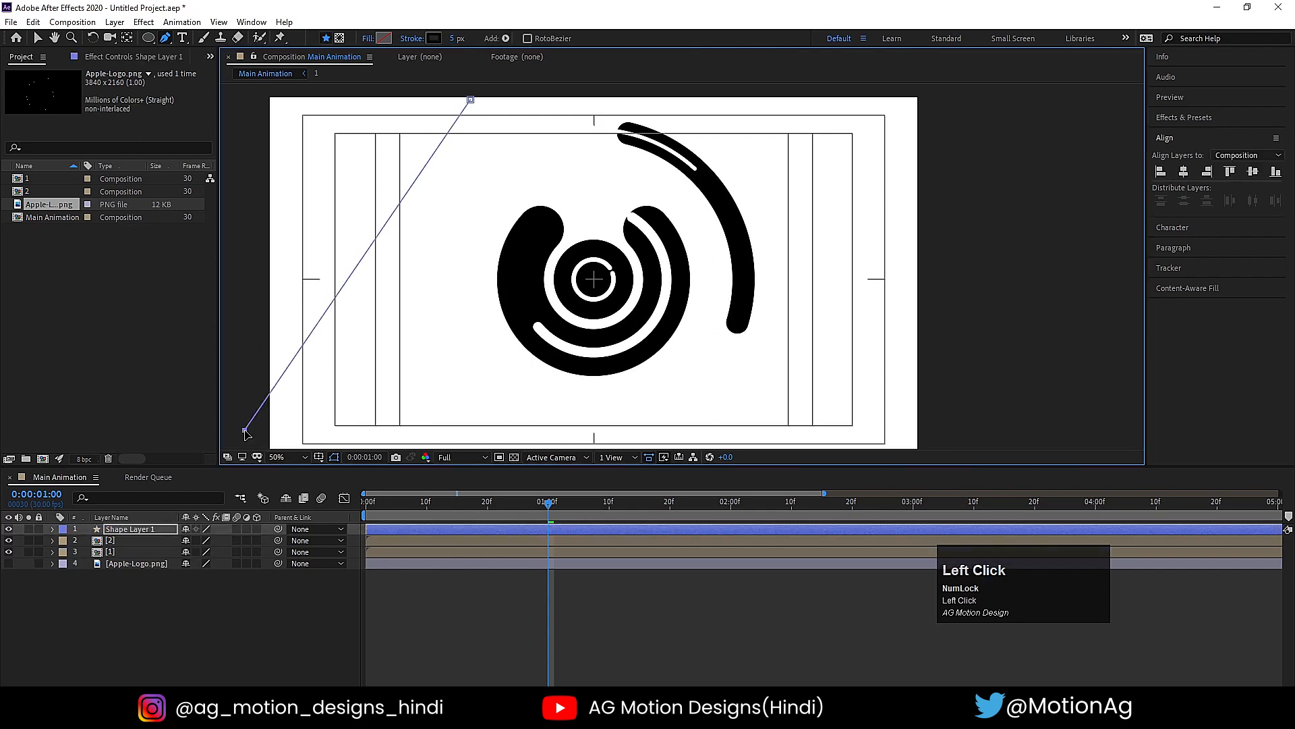
- Add a Repeater to the contents of the diagonal line's shape layer
left_click(53, 529)
left_click(263, 541)
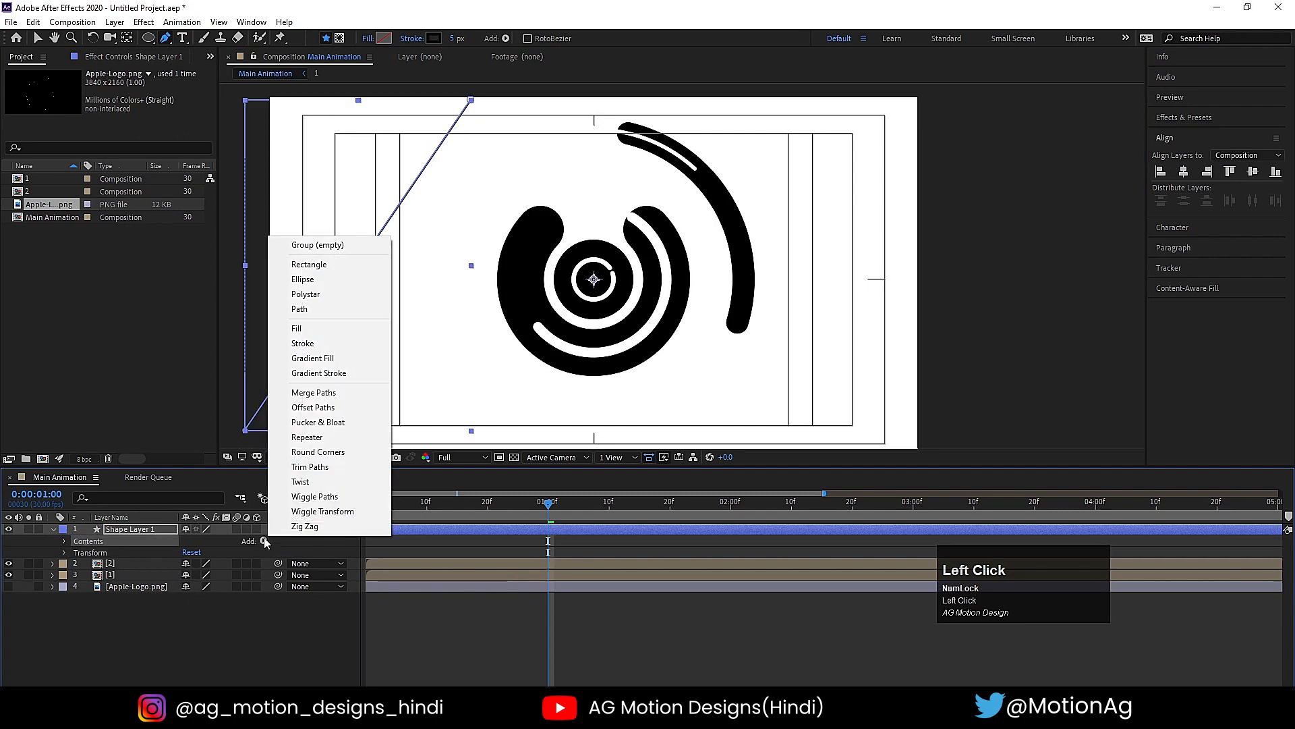
left_click(307, 437)
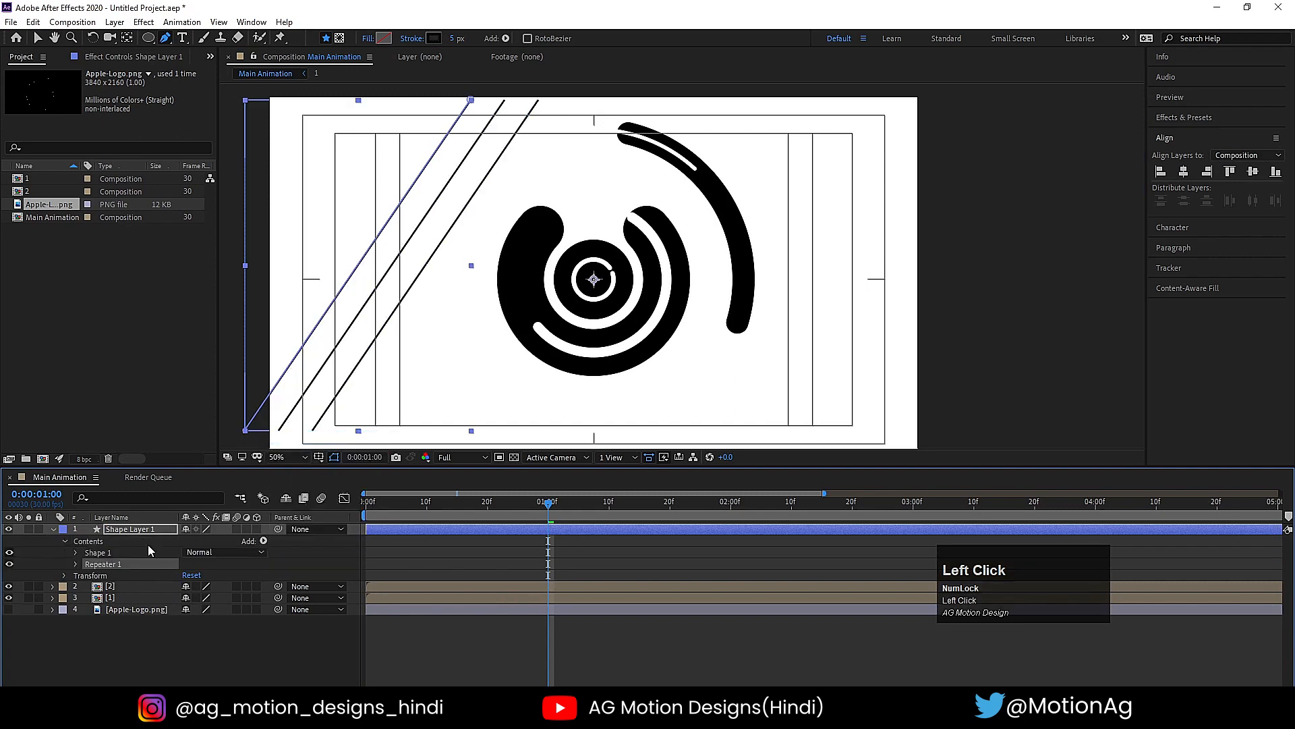
- Set the Repeater's position offset to 23, 0 and reduce the line's stroke width to 2 px
left_click(76, 564)
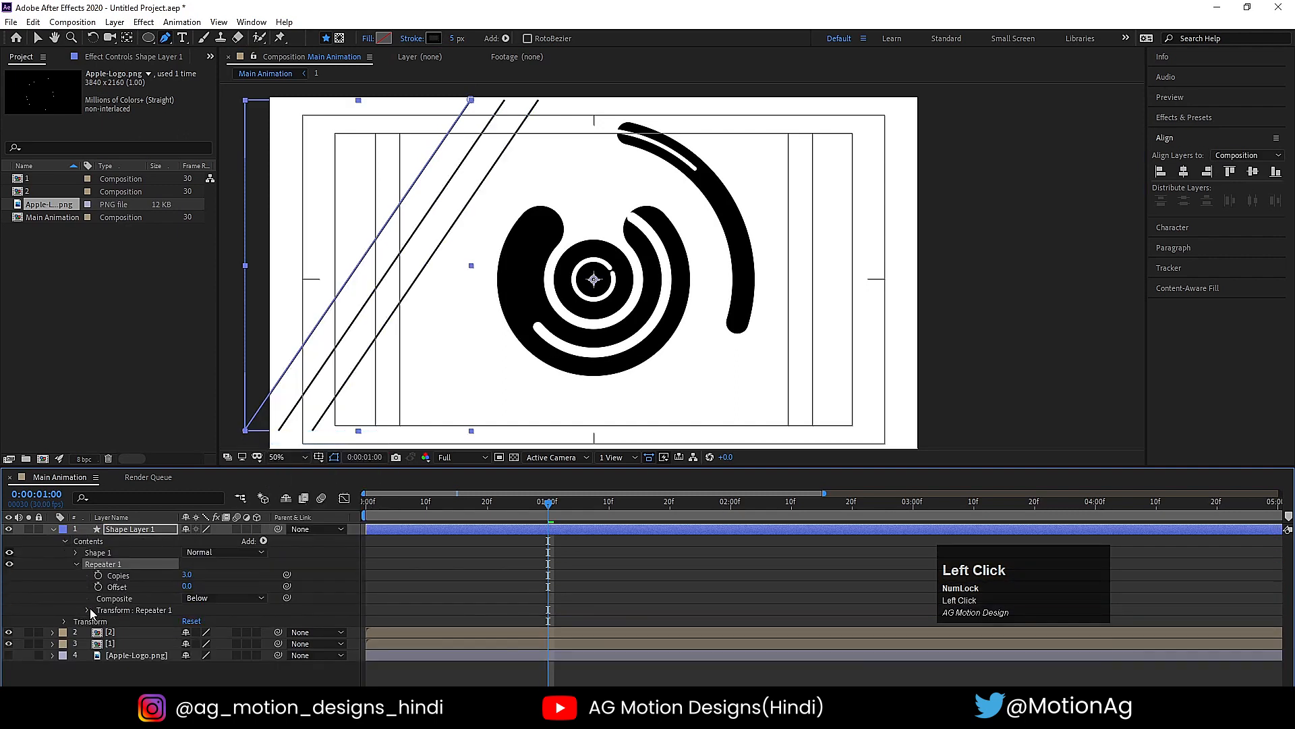
left_click(88, 610)
left_click_drag(189, 636, 143, 643)
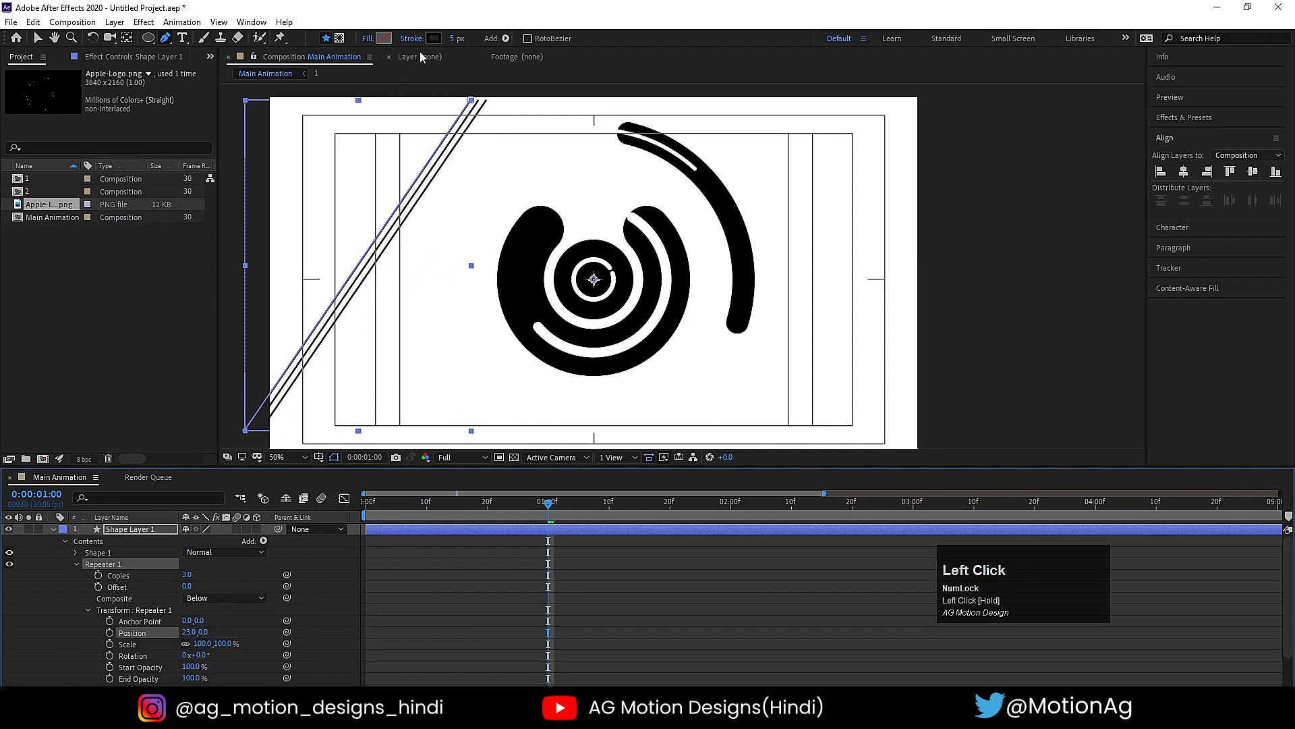
left_click(454, 39)
type("2")
key("Return")
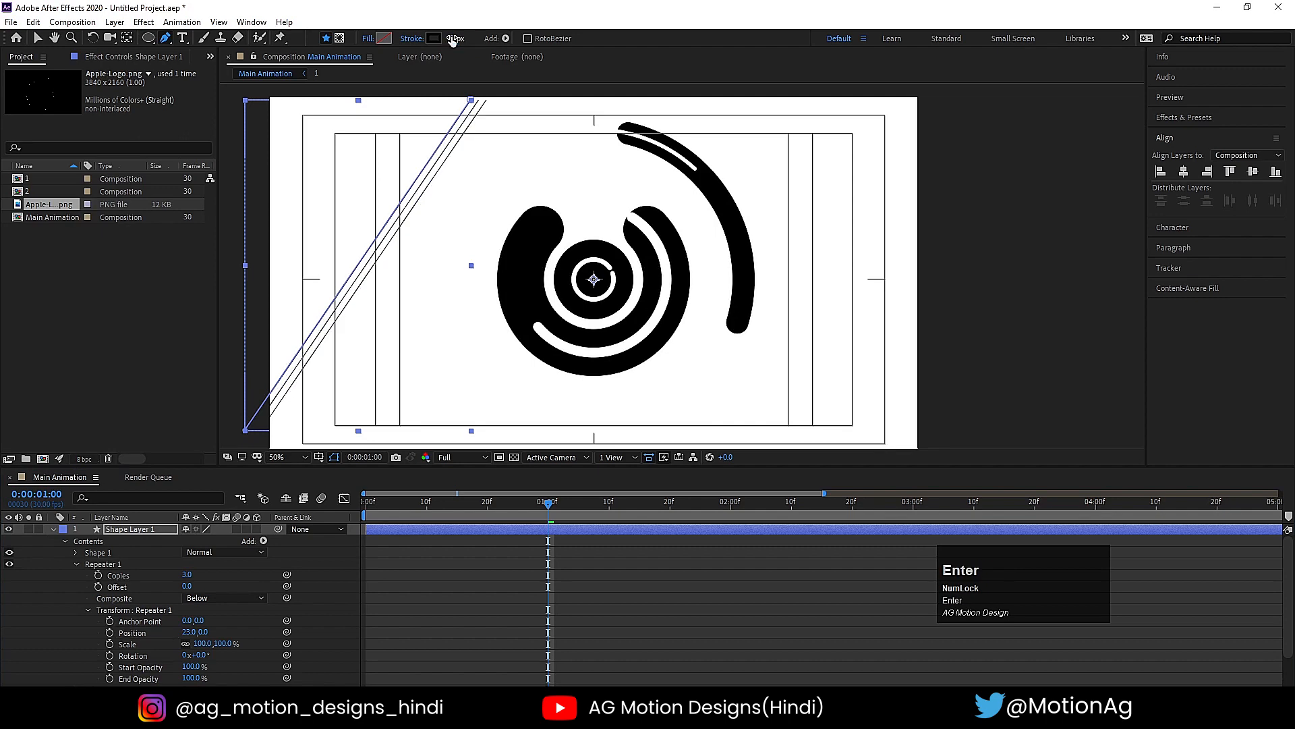
- Increase the Repeater's copies until diagonal lines span the composition, and set Shape Layer 1's Position to 960, 551
mouse_move(184, 578)
left_mouse_down()
mouse_move(226, 578)
mouse_move(225, 550)
left_mouse_up()
key("p")
left_click(213, 542)
- Duplicate the pre-composed layer 2 and place the copy directly above Shape Layer 1
left_click(118, 554)
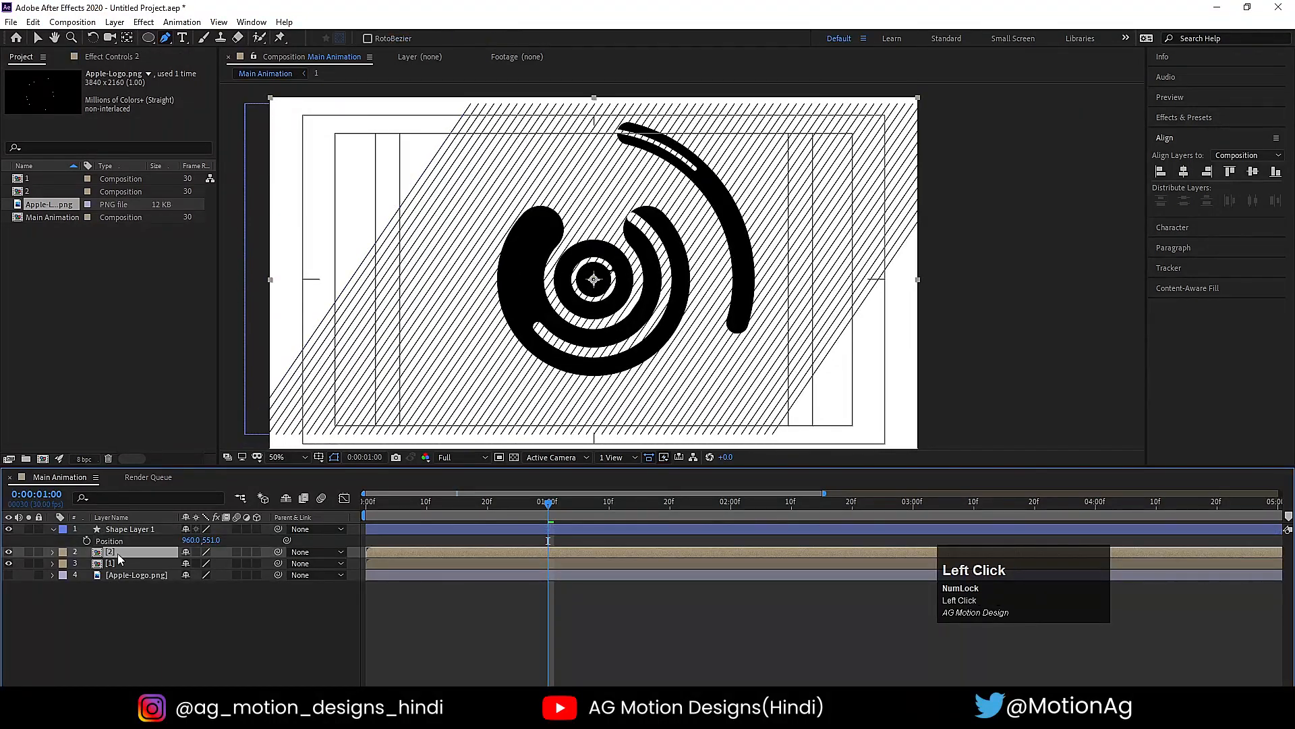
key("ctrl+d")
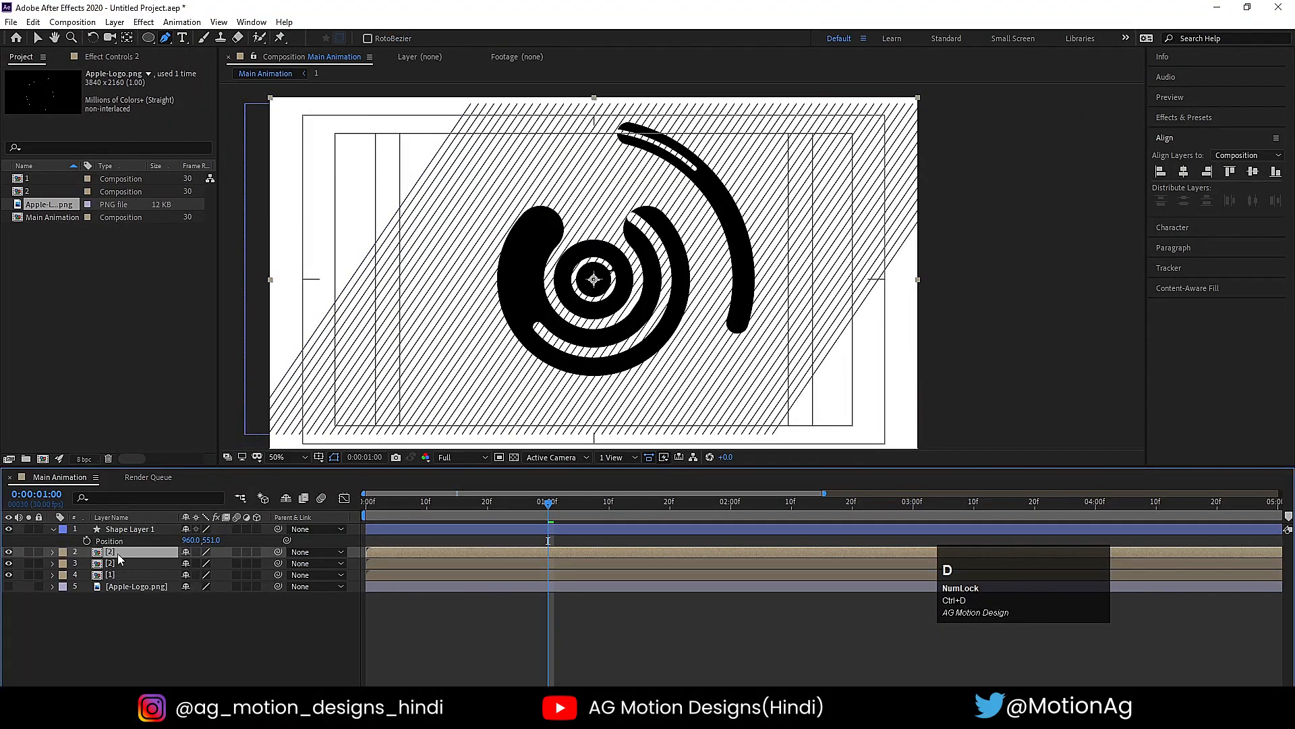
left_click_drag(118, 554, 119, 525)
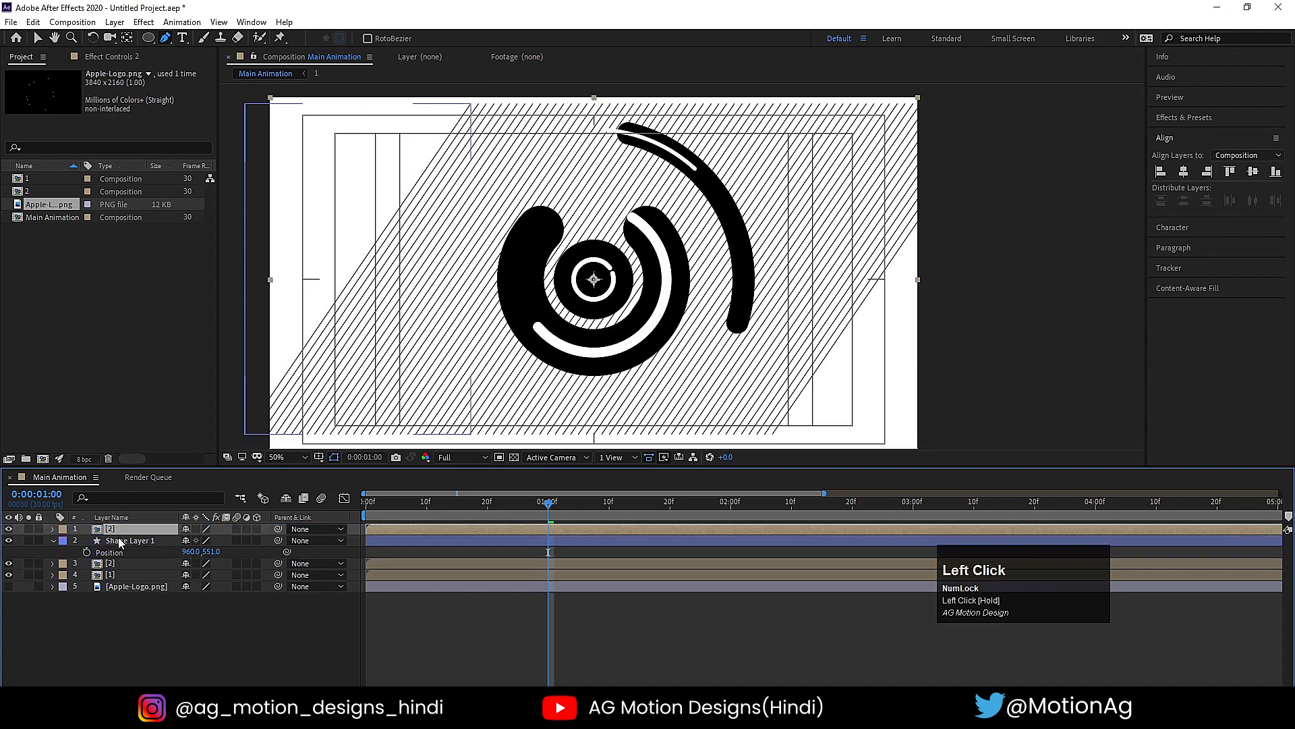
- Set Shape Layer 1's track matte to Alpha Matte, using the duplicated layer 2 above it
left_click(119, 542)
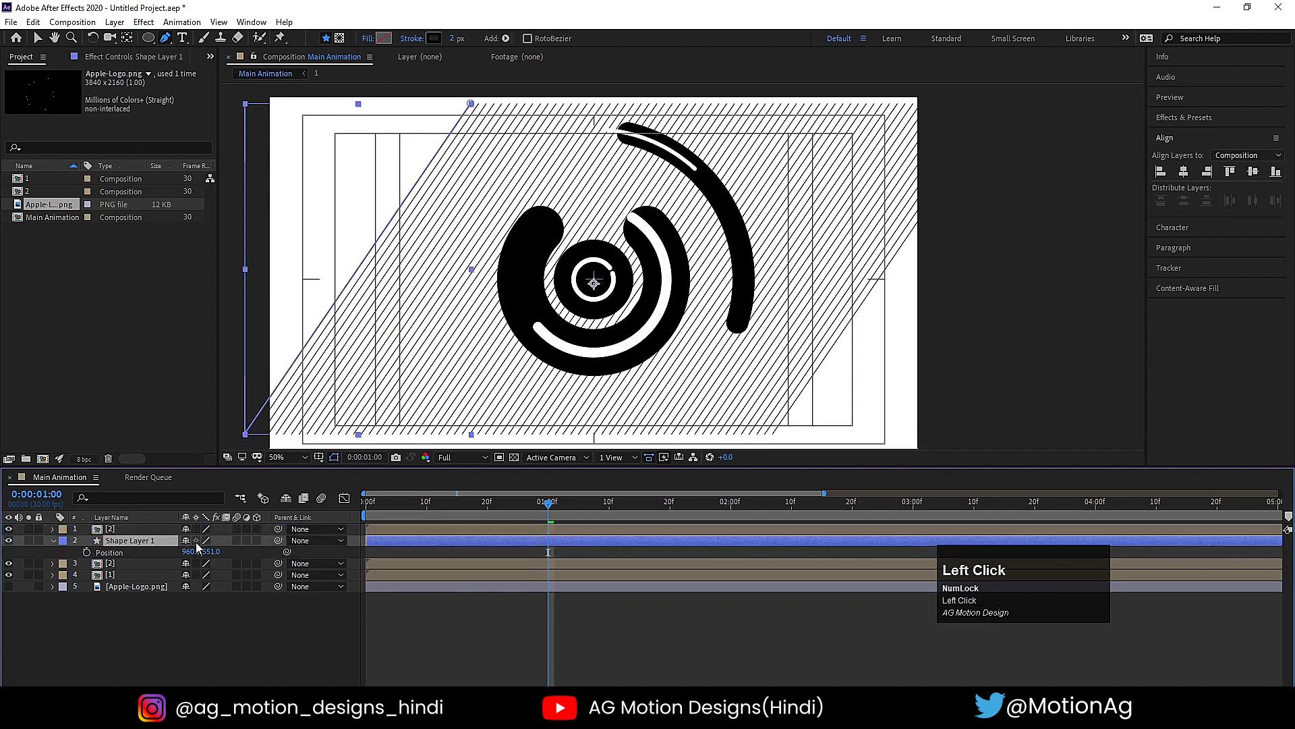
key("F4")
left_click(259, 541)
left_click(275, 575)
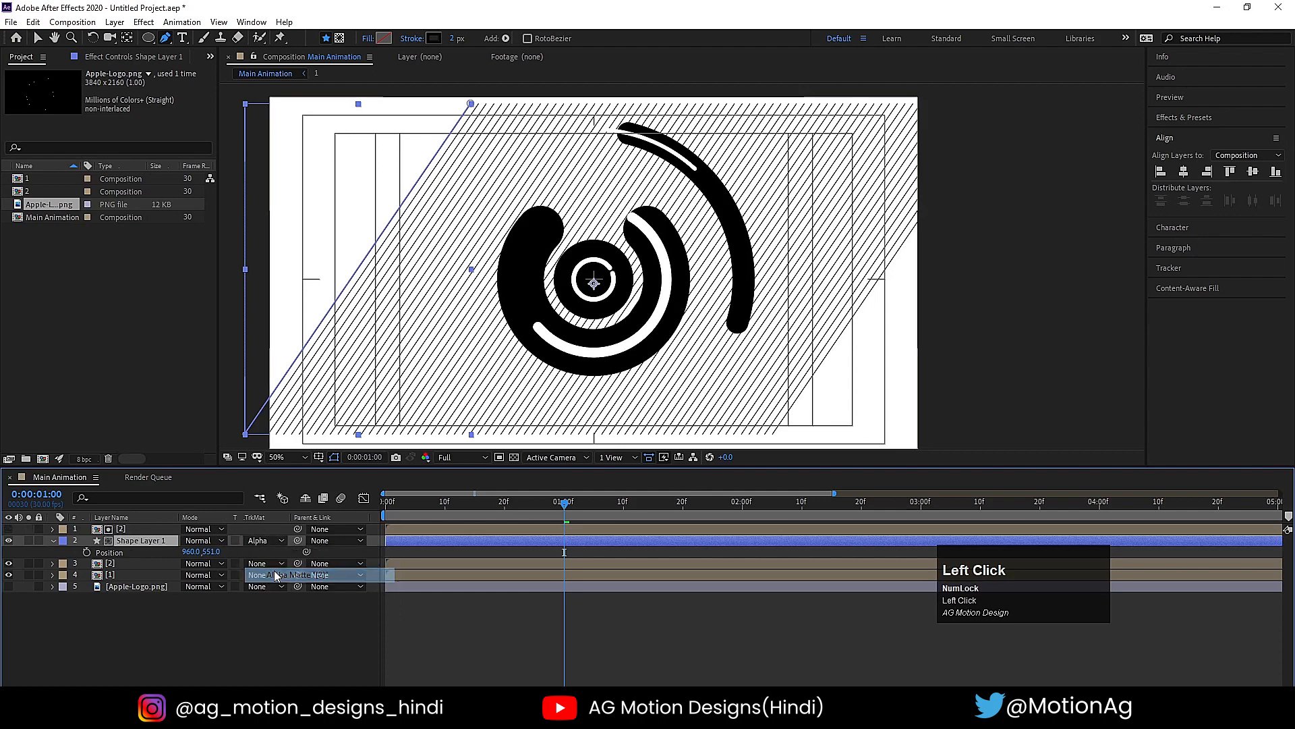
- Shift Shape Layer 1 and its matte layer 2 so that both start at 0:00:00:10
left_click_drag(428, 495, 357, 505)
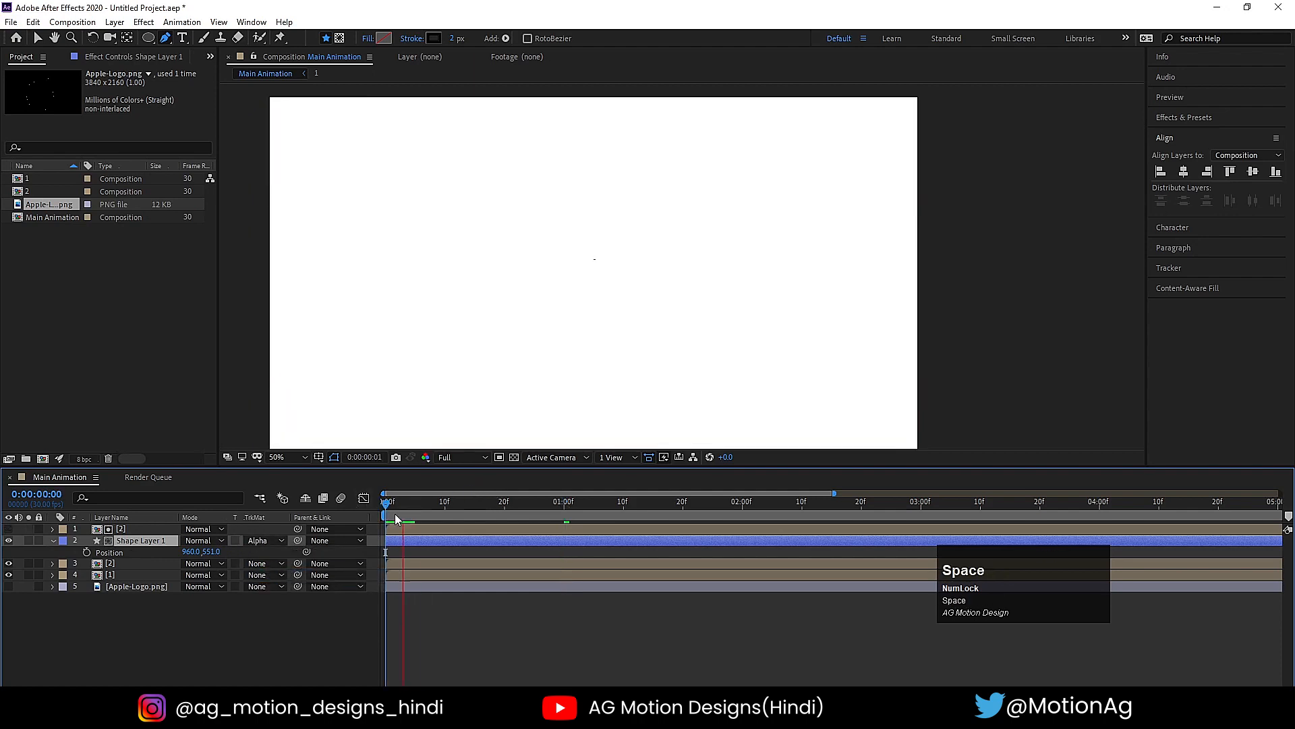
key("space")
left_click(415, 526, "shift")
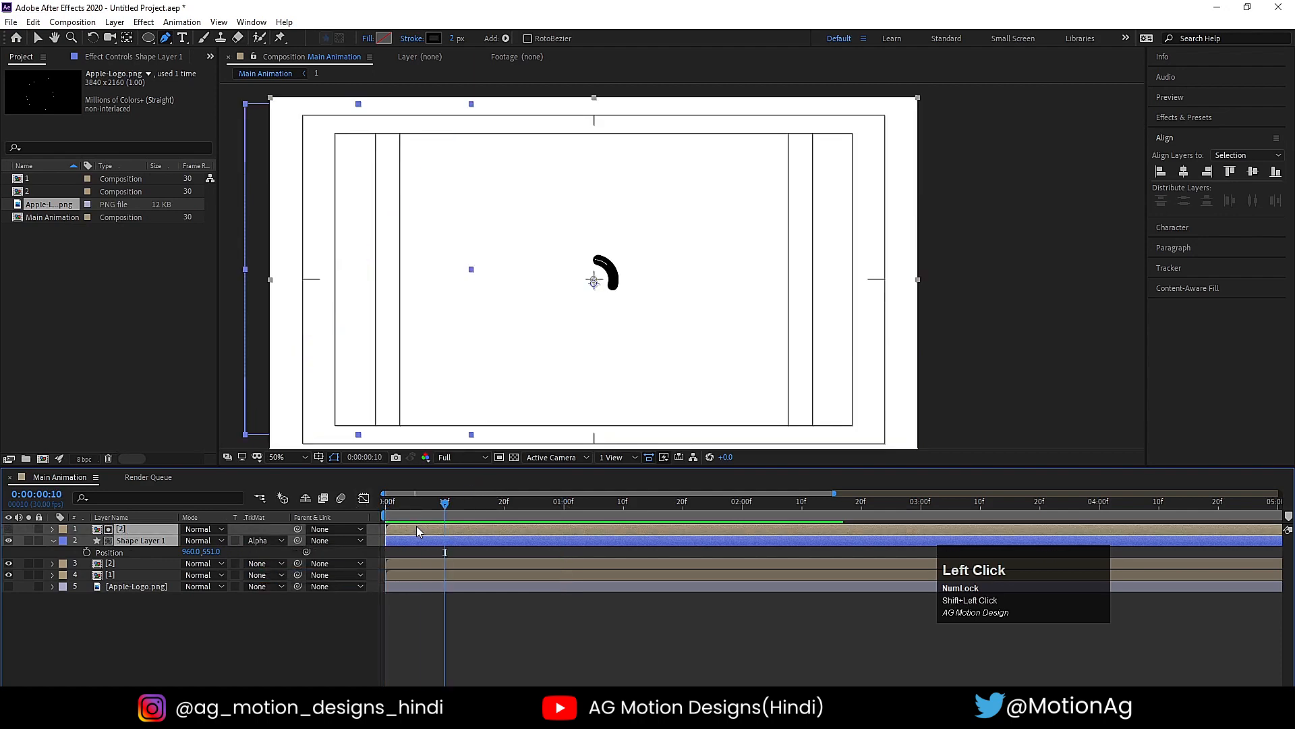
key("bracketleft")
- Play back the animation to examine the timing of the hatched rings against the black and white rings
key("space")
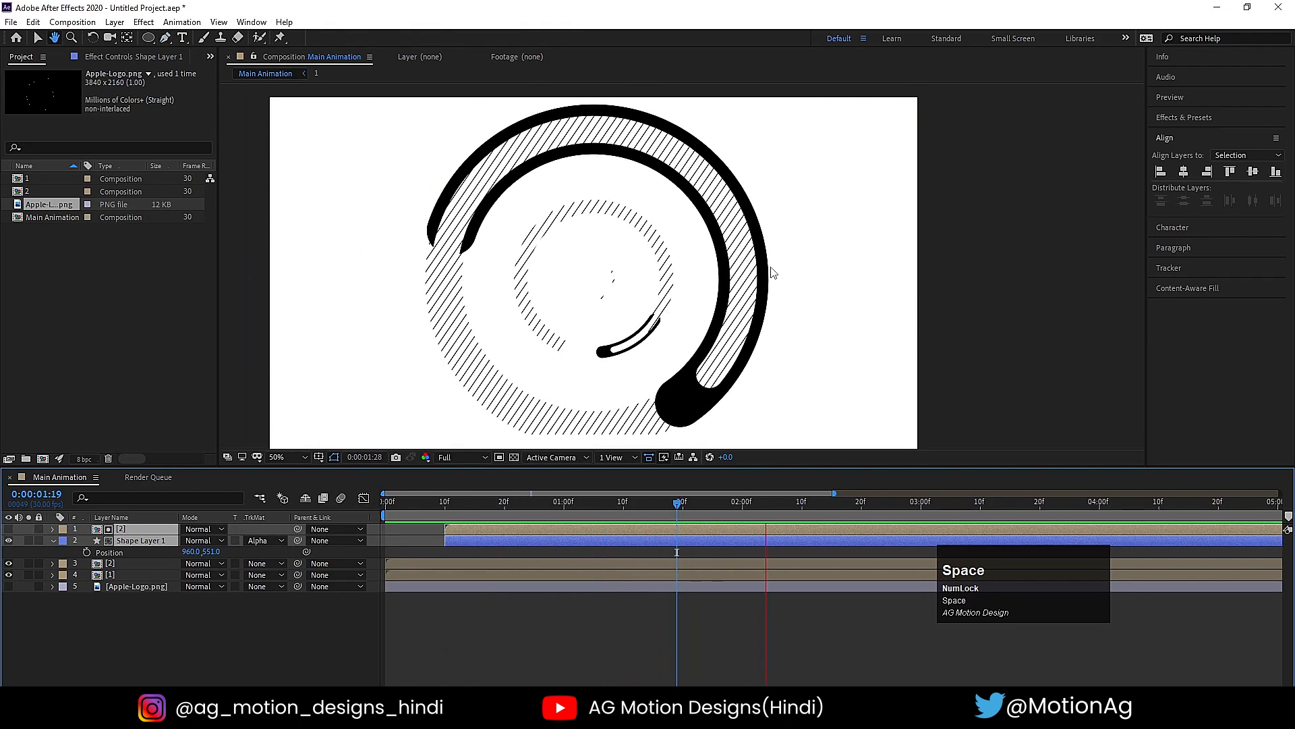
key("g")
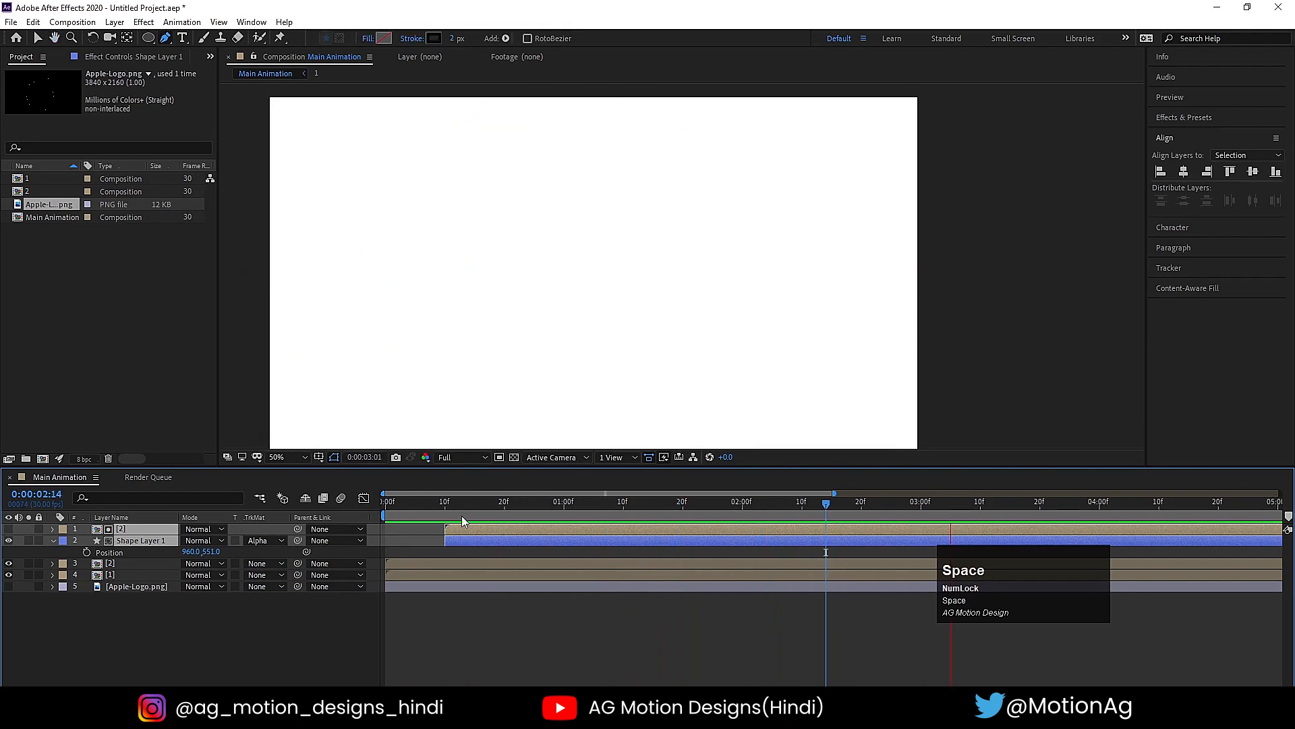
left_click(396, 512)
key("space")
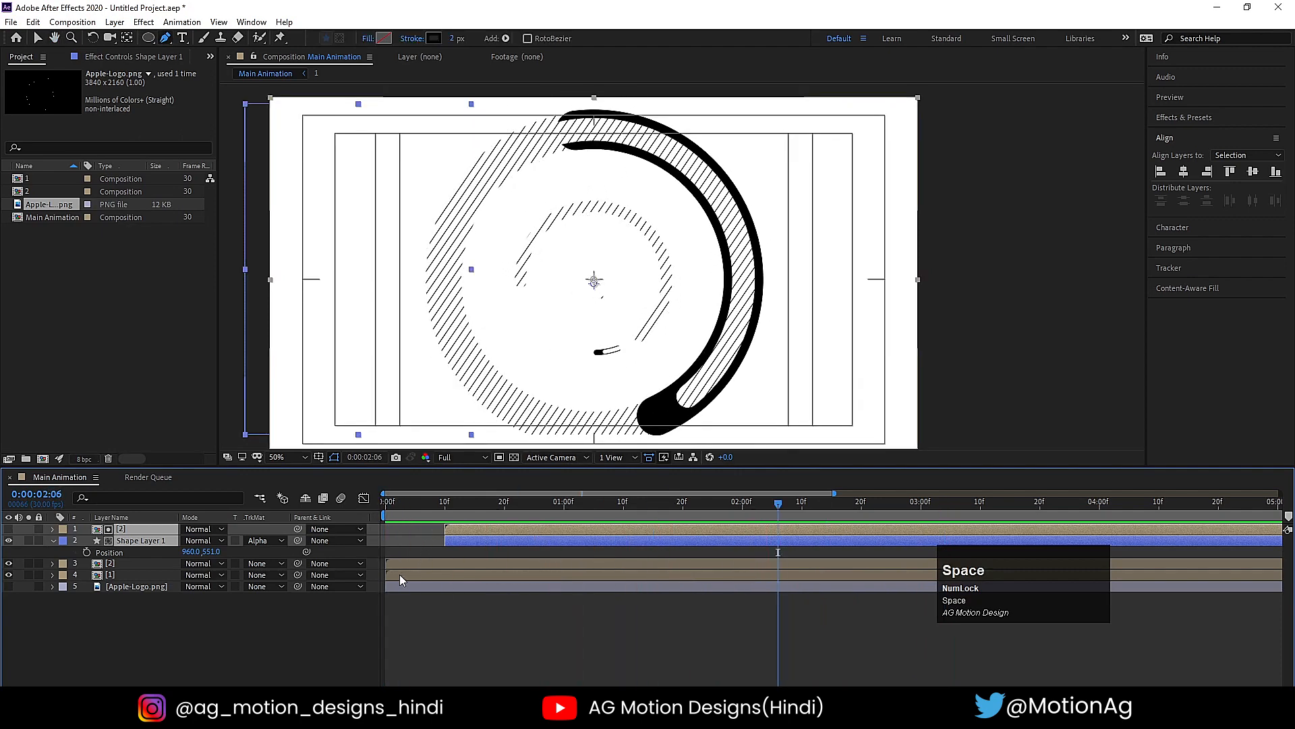
left_click_drag(452, 508, 415, 509)
key("space")
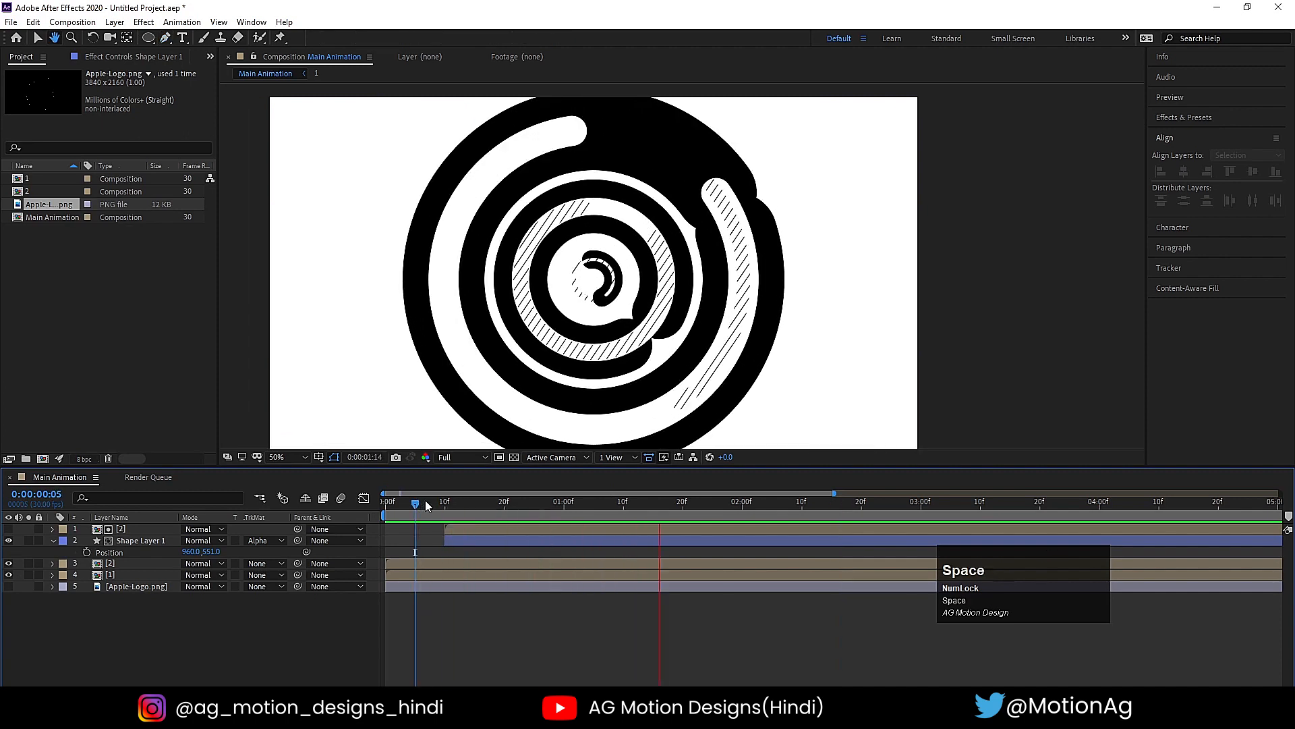
key("space")
- Check the Apple logo against the rings between 0:00:01:16 and 0:00:01:10 by temporarily showing its layer
left_click(124, 624)
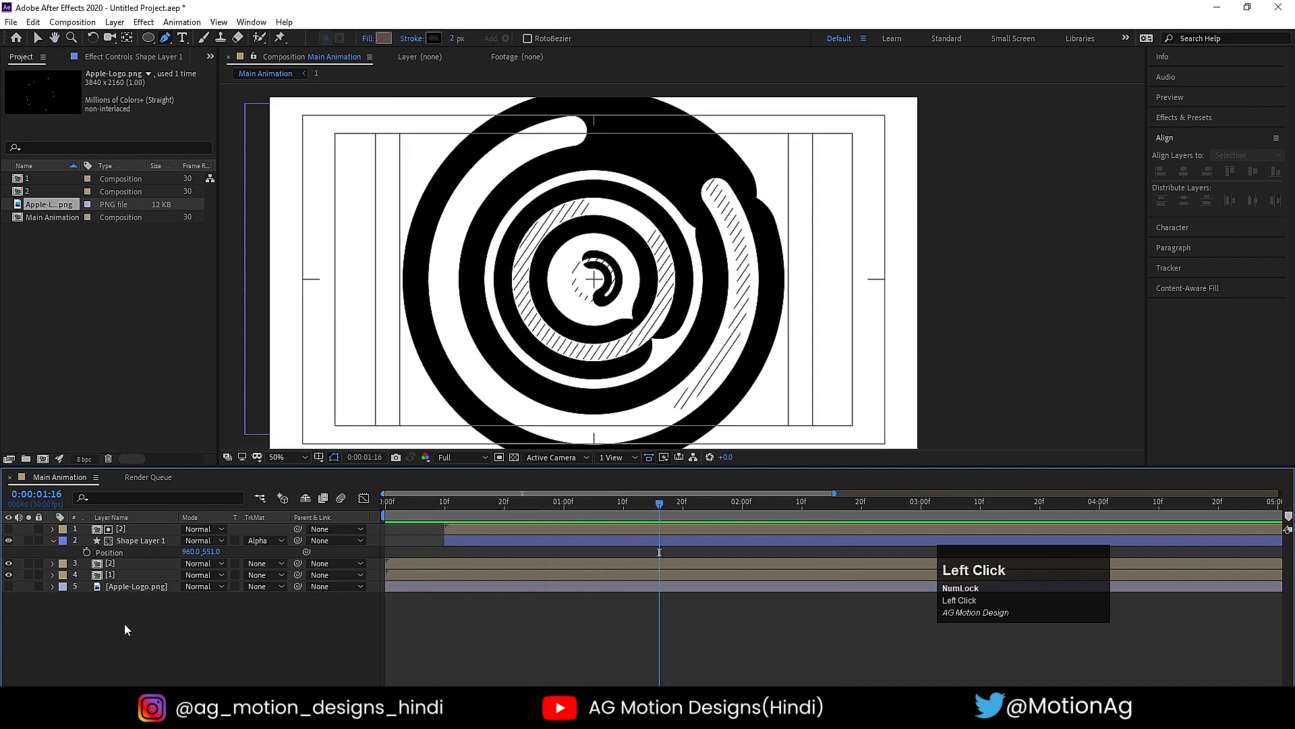
left_click(126, 589)
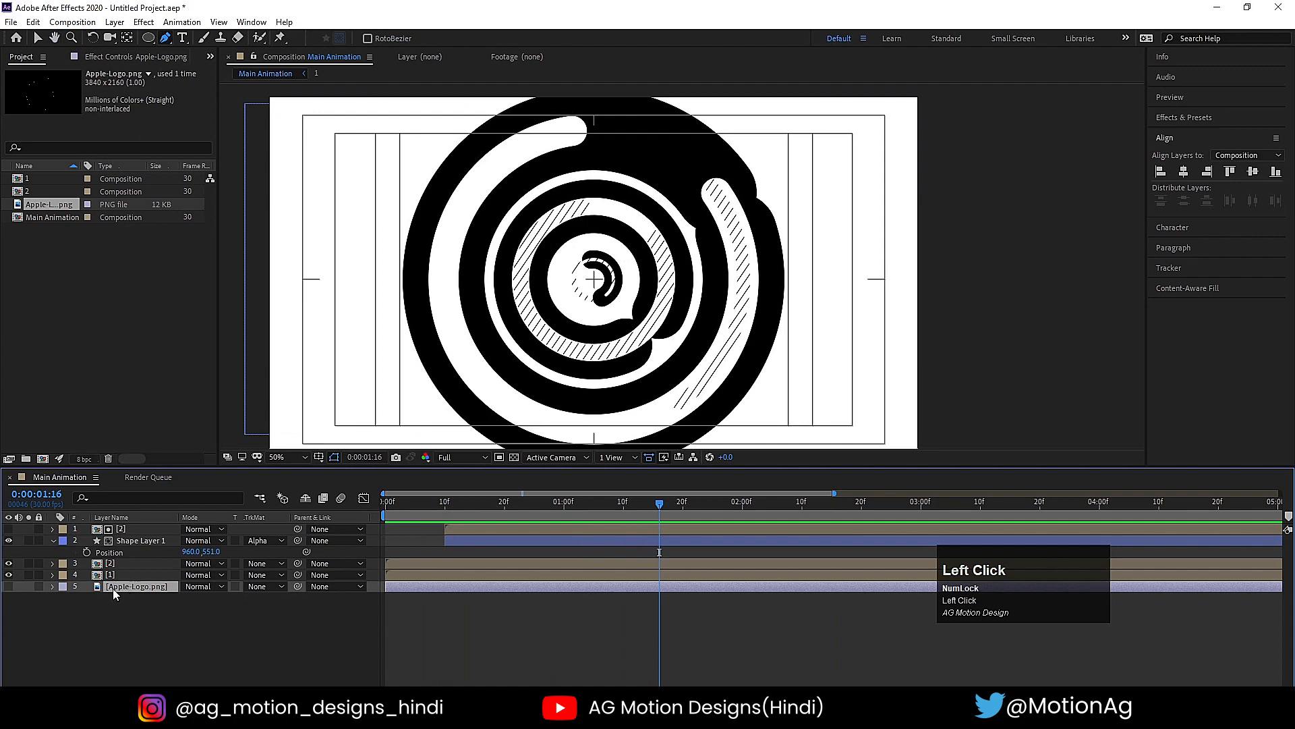
left_click(10, 586)
left_click(11, 586)
left_click(11, 586)
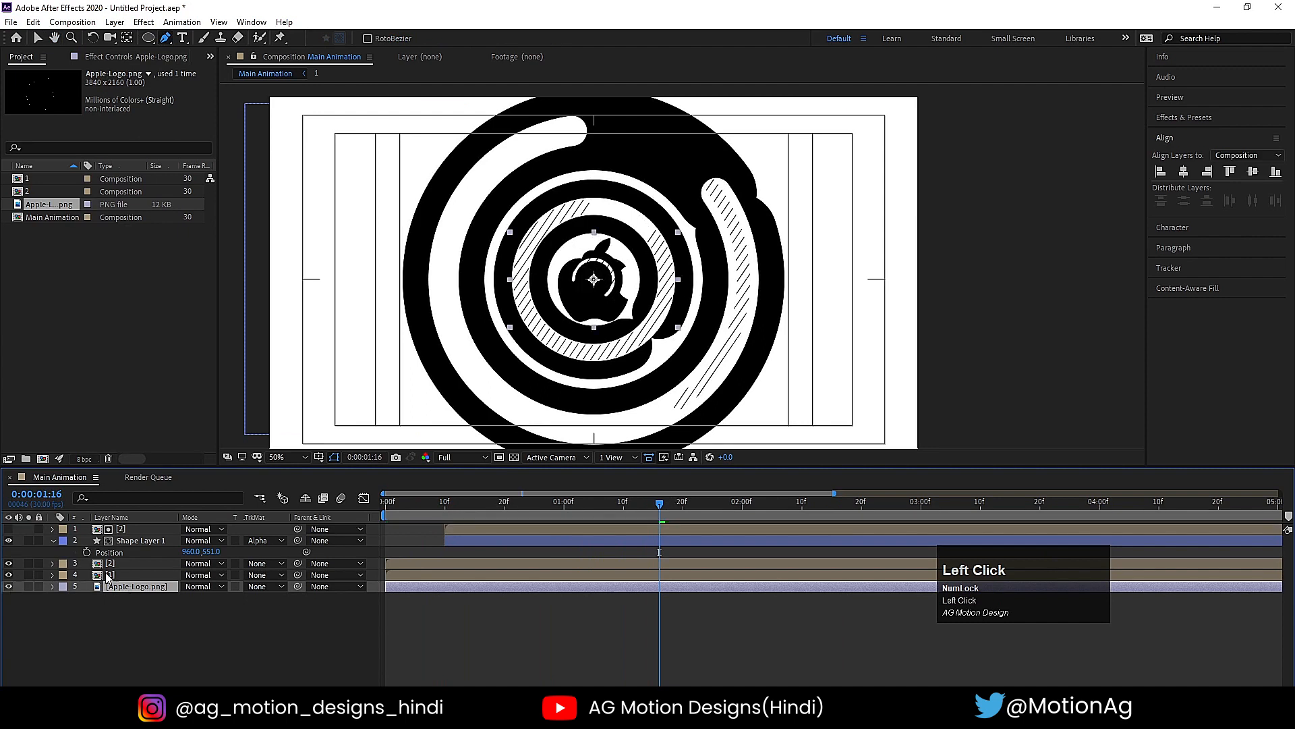
left_click_drag(649, 504, 625, 507)
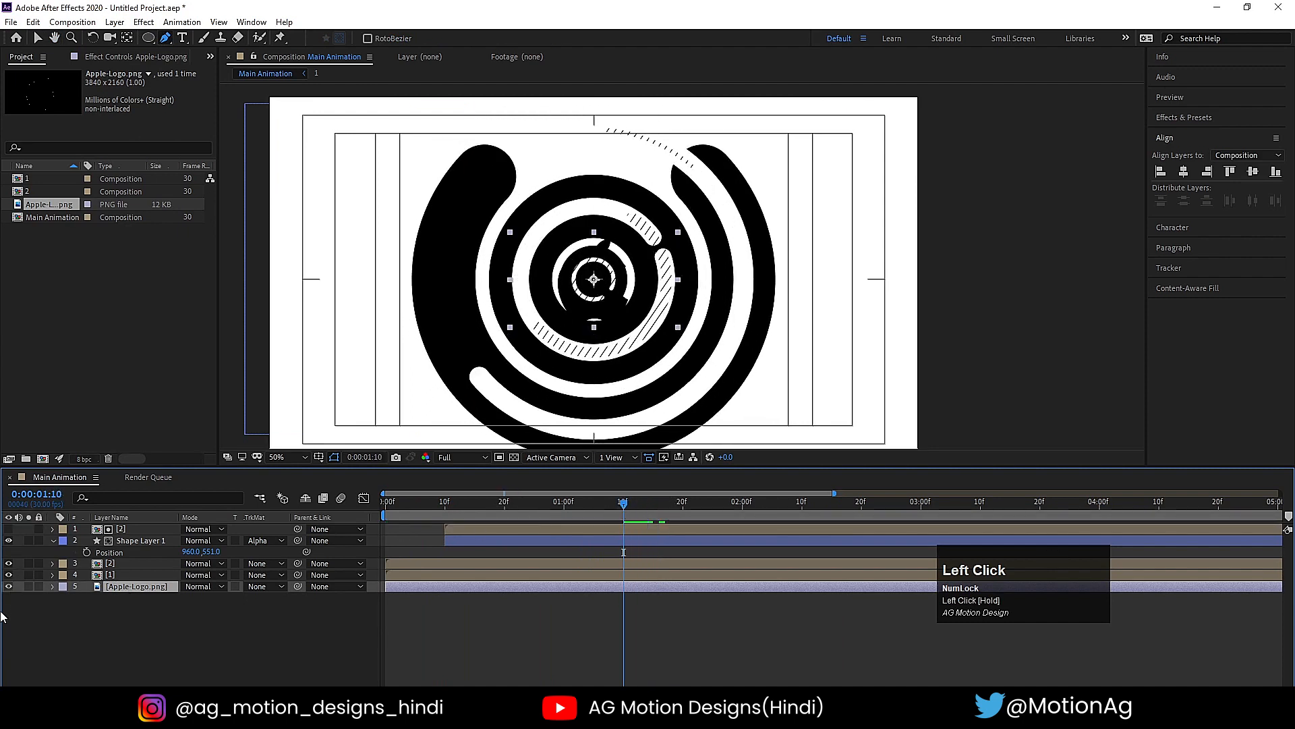
left_click(11, 586)
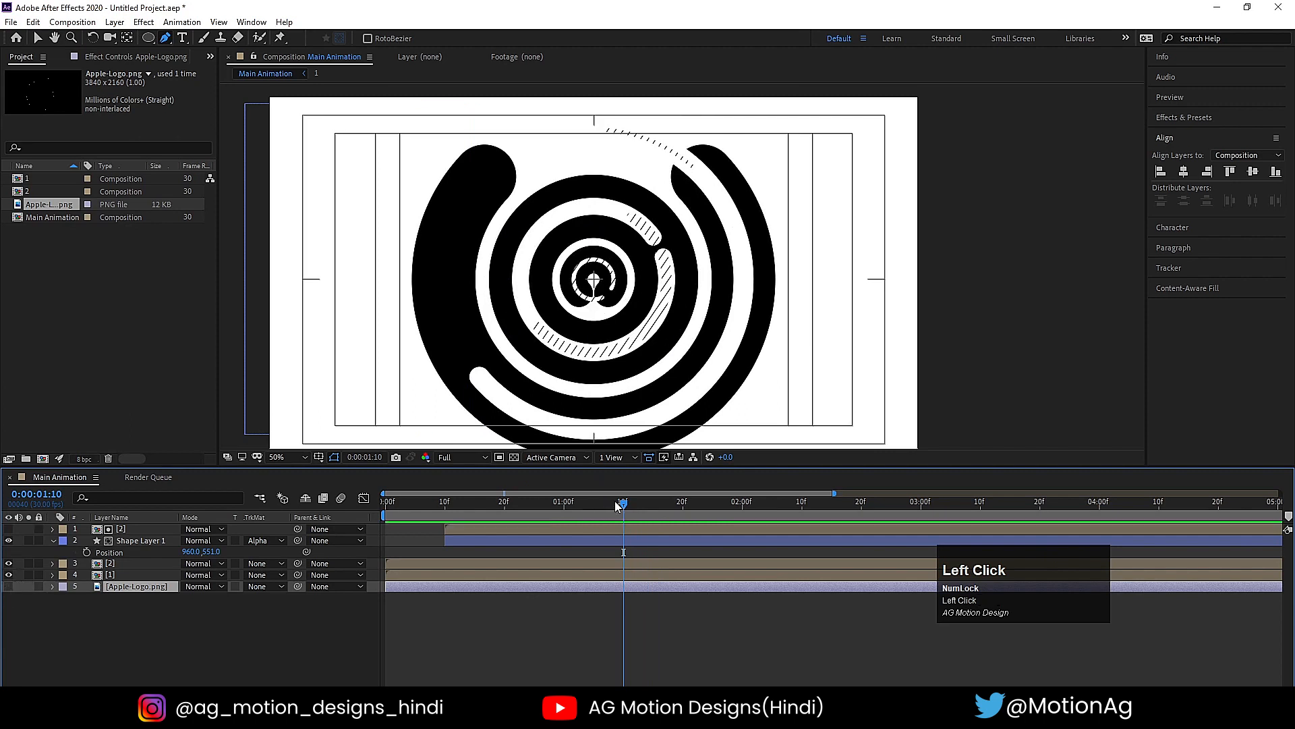
- Show the Apple-Logo.png layer and shift it to start at 0:00:01:03
left_click_drag(618, 506, 582, 508)
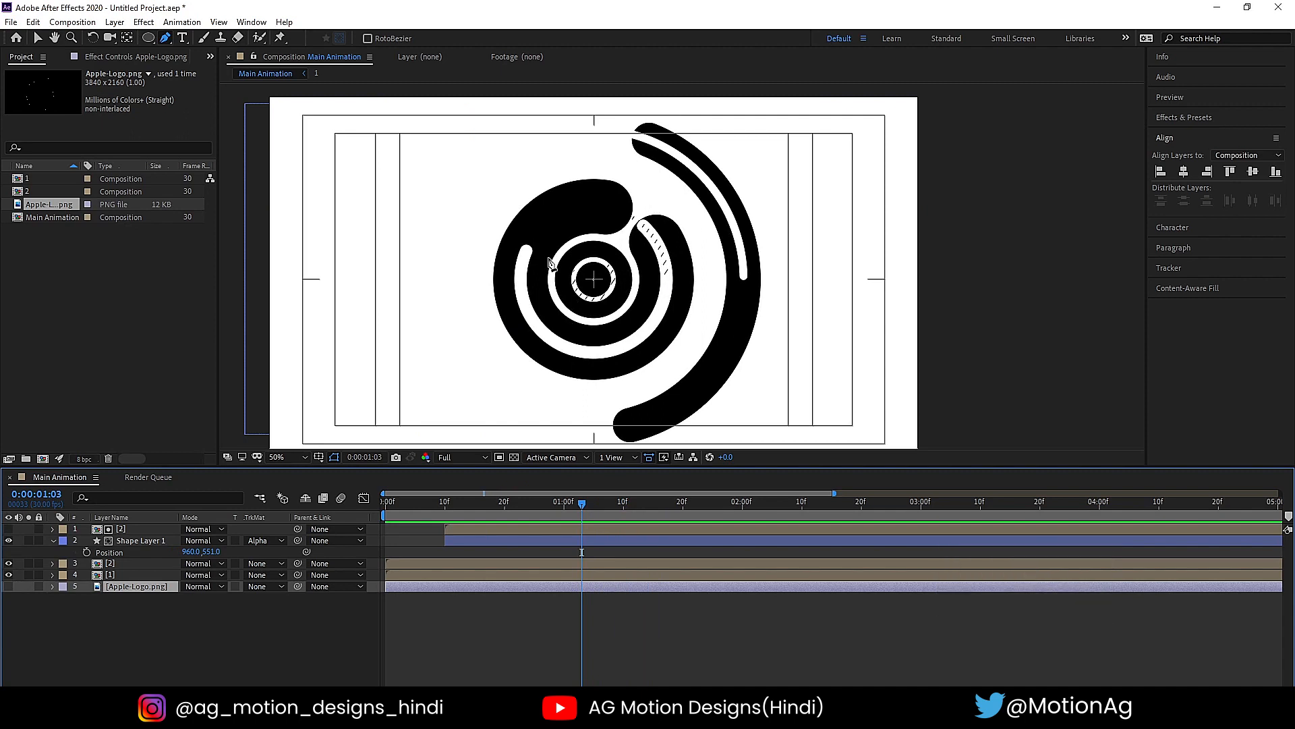
left_click(116, 590)
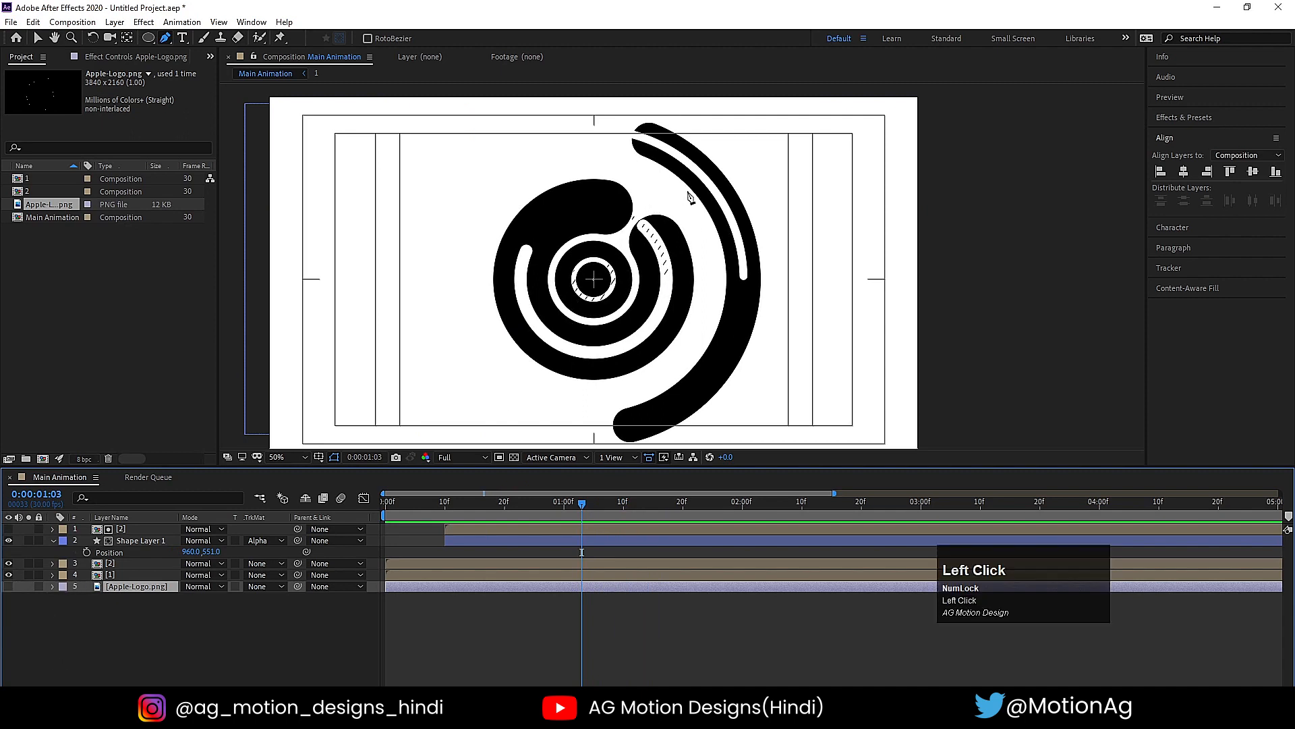
left_click(8, 586)
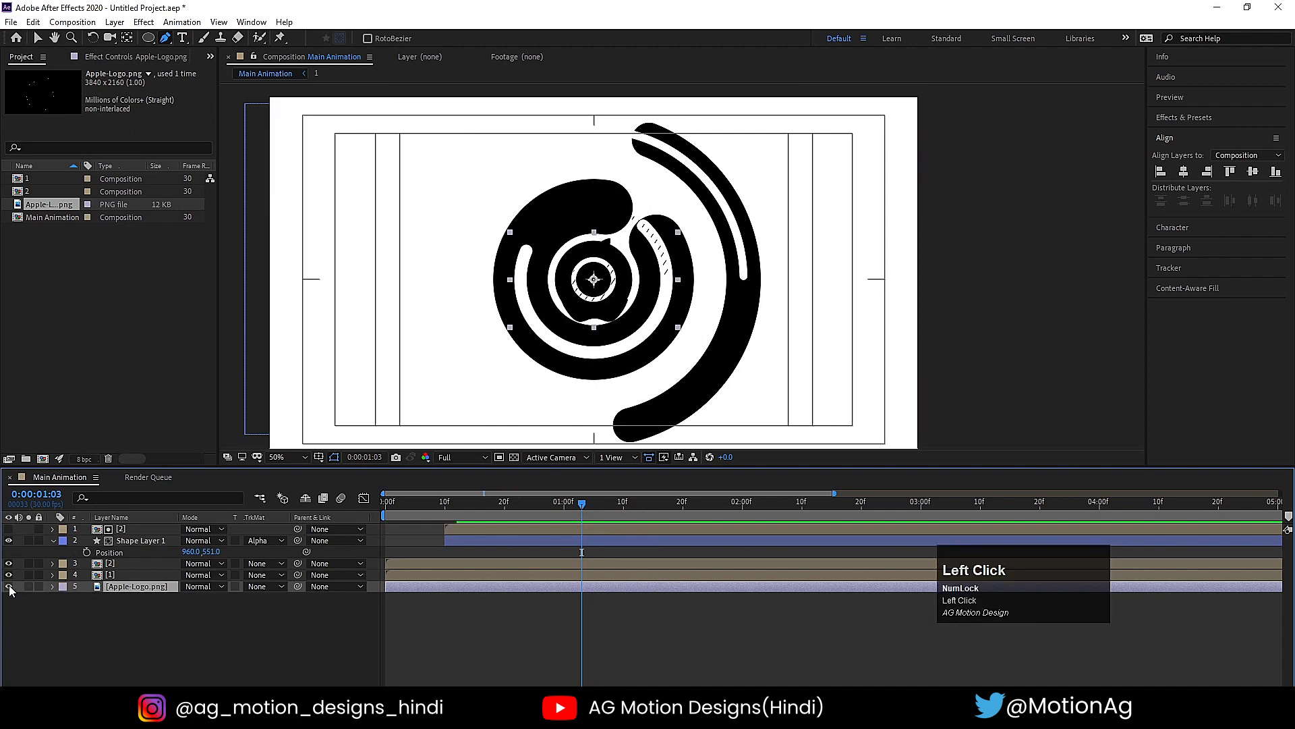
key("bracketleft")
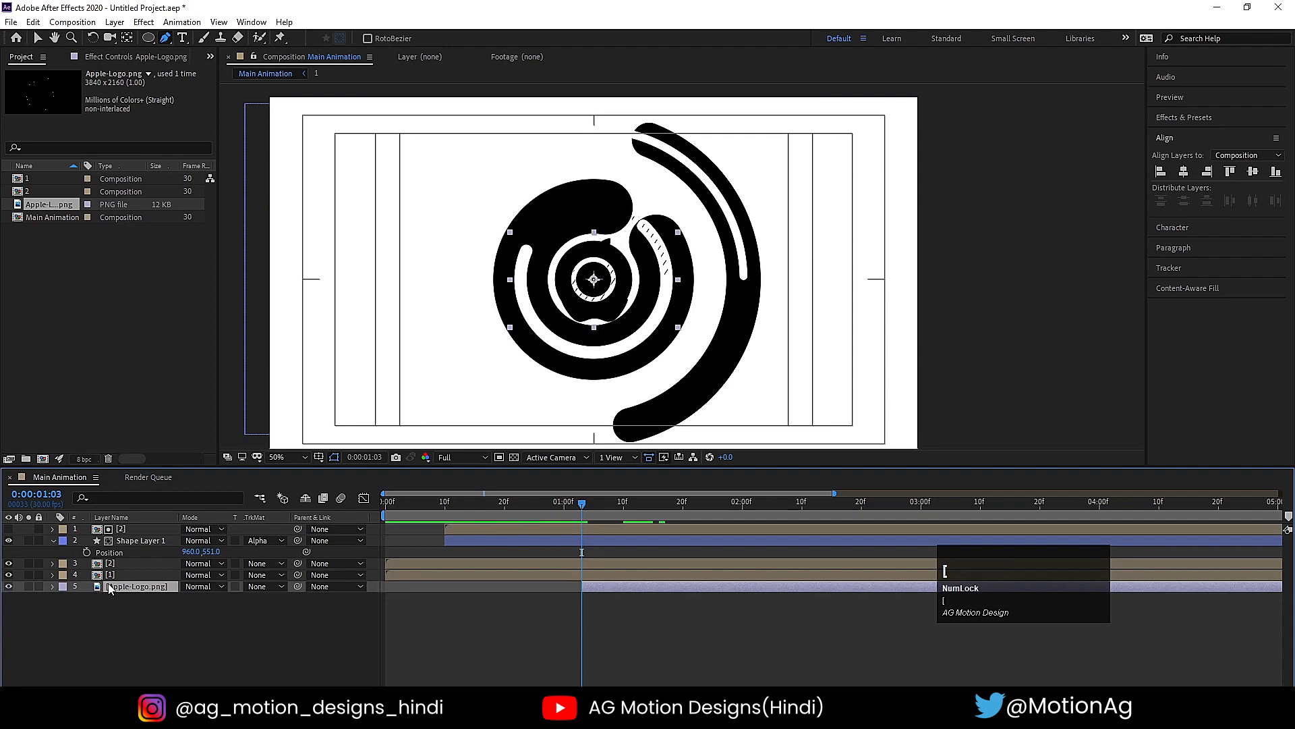
- Move the Apple logo slightly upward in the composition and clear the layer selection
key("v")
left_click_drag(609, 317, 608, 314)
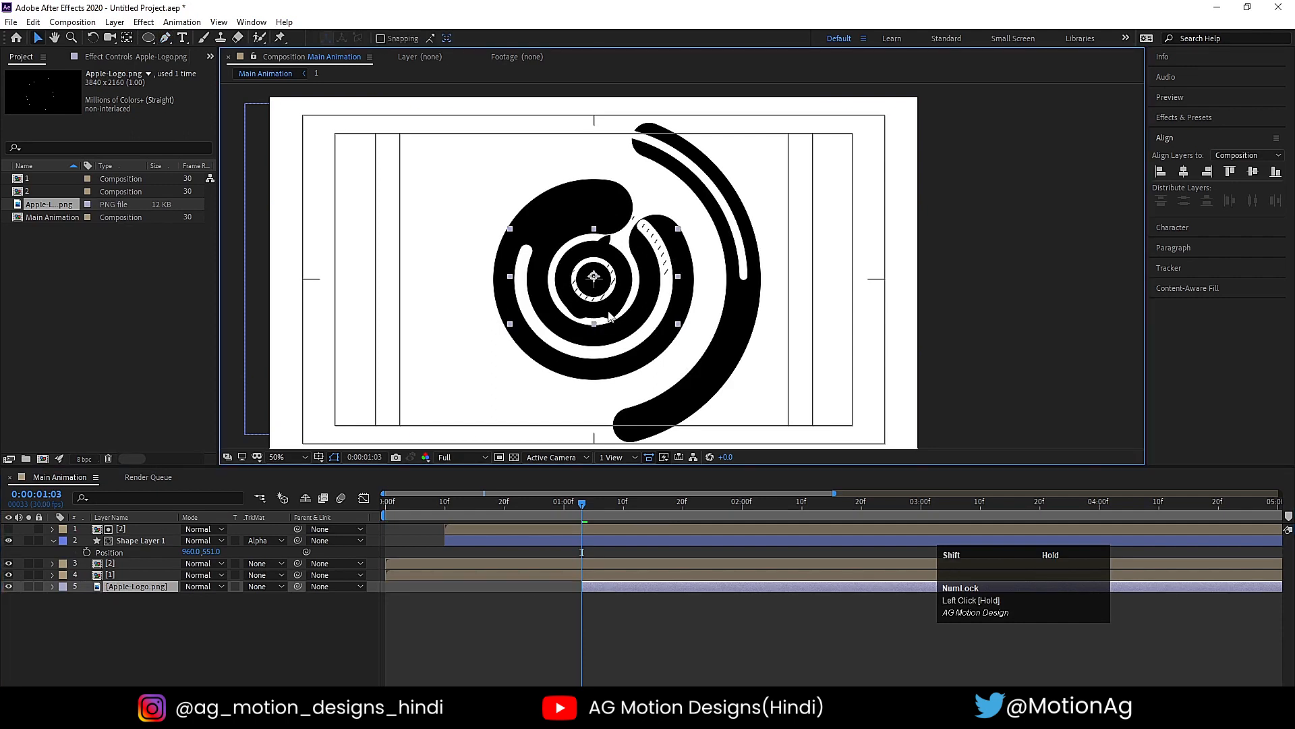
left_click(211, 610)
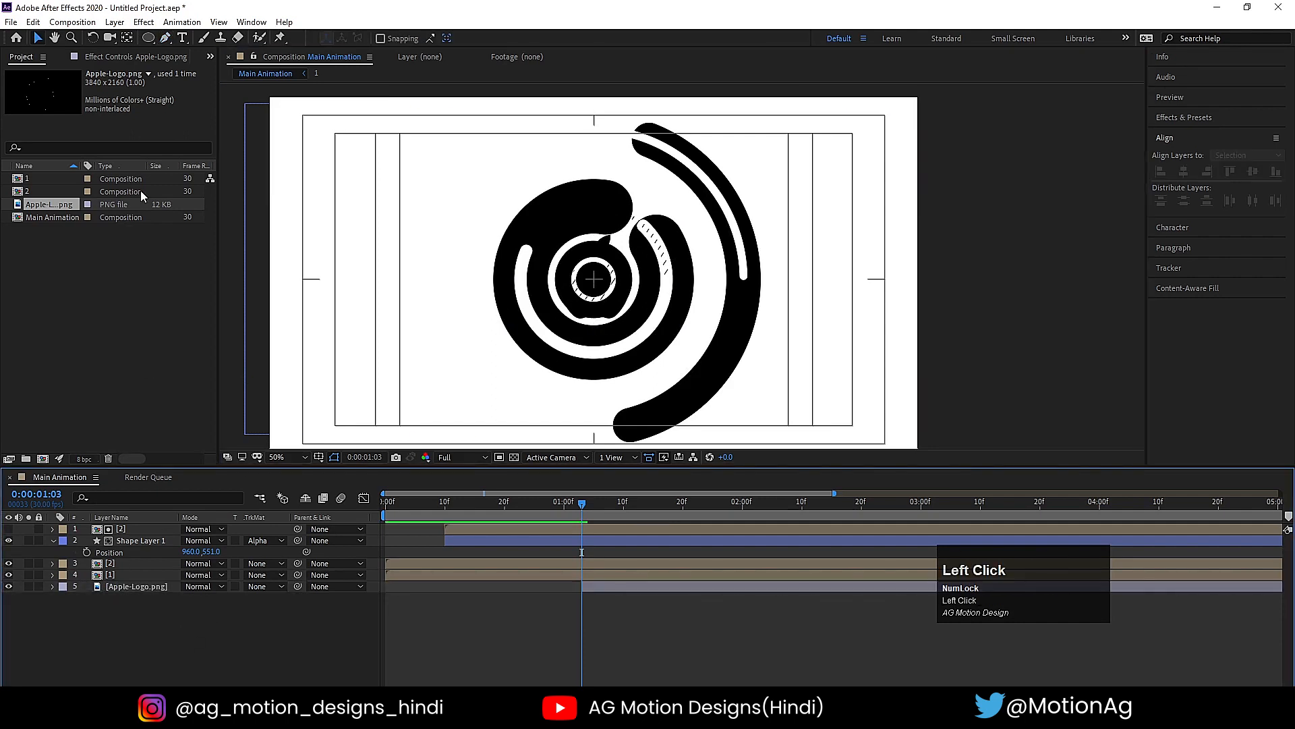
- Set up the Ellipse tool with a white (FFFFFF) fill and no stroke
left_click(148, 37)
left_click(179, 70)
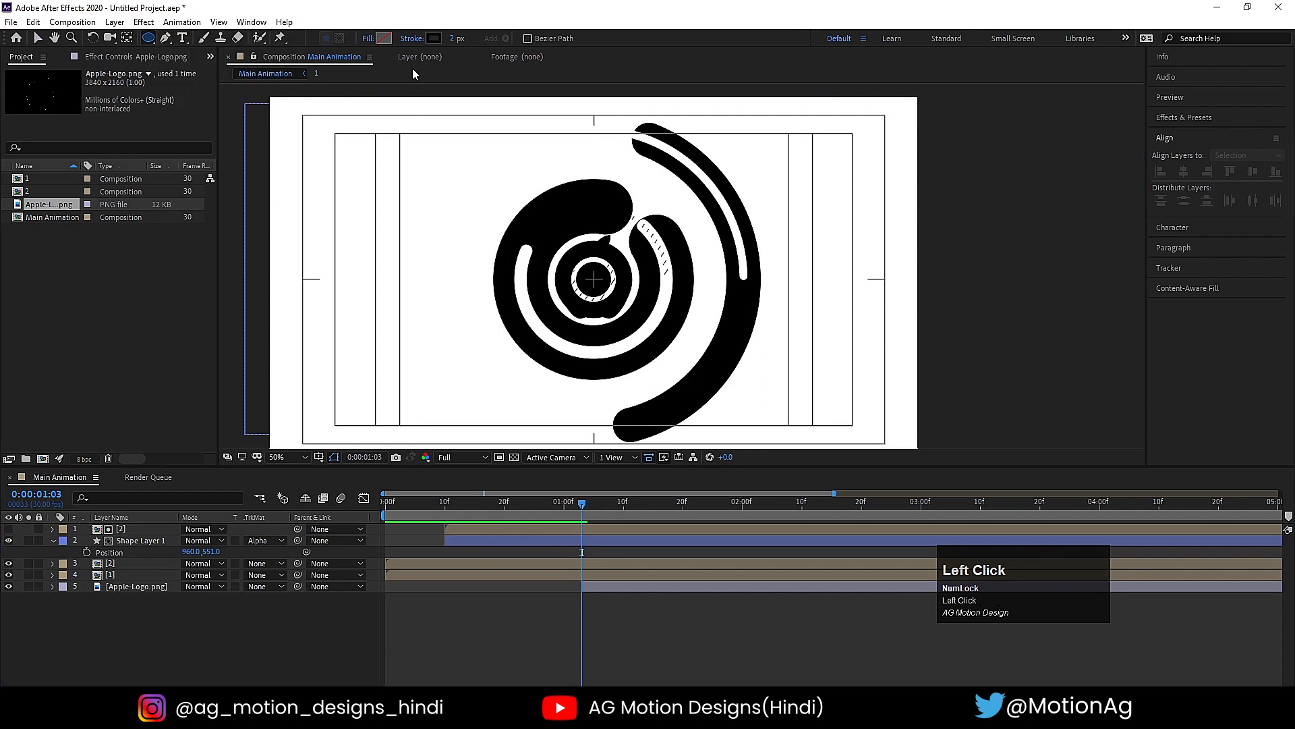
left_click(383, 38)
left_click_drag(222, 317, 125, 201)
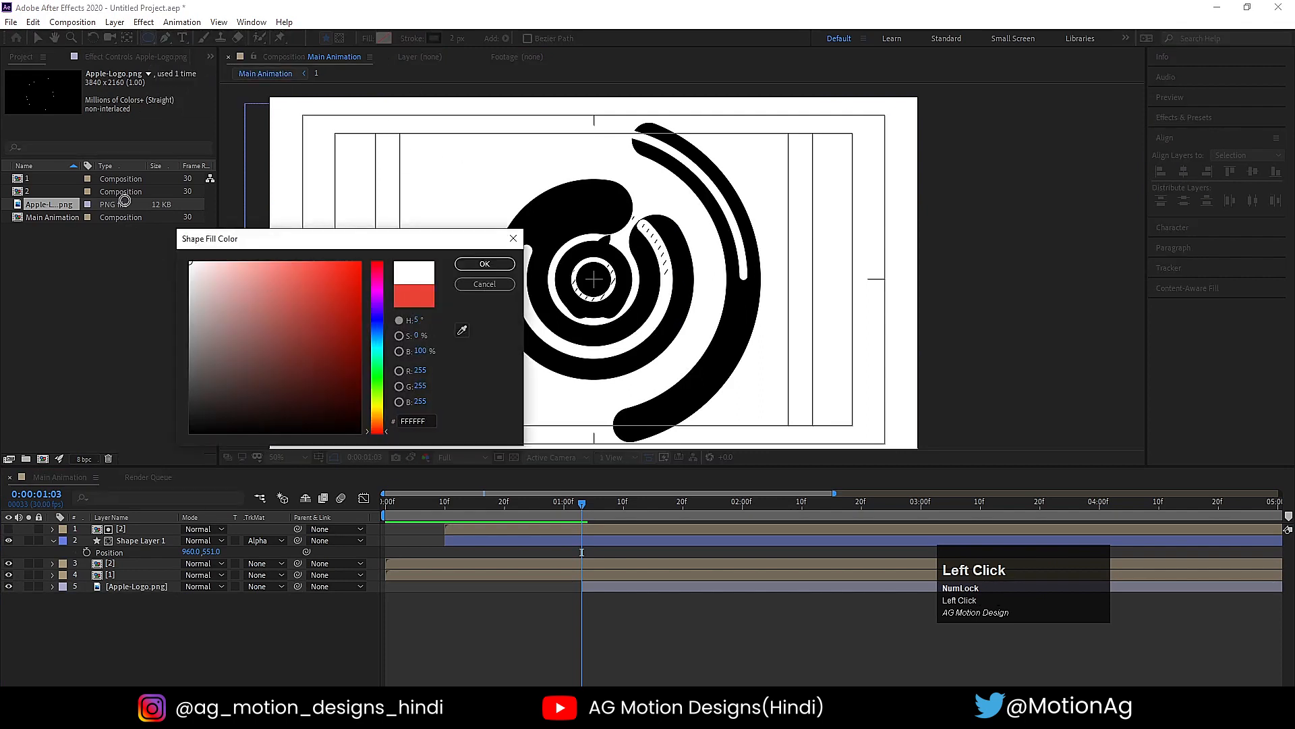
left_click(463, 265)
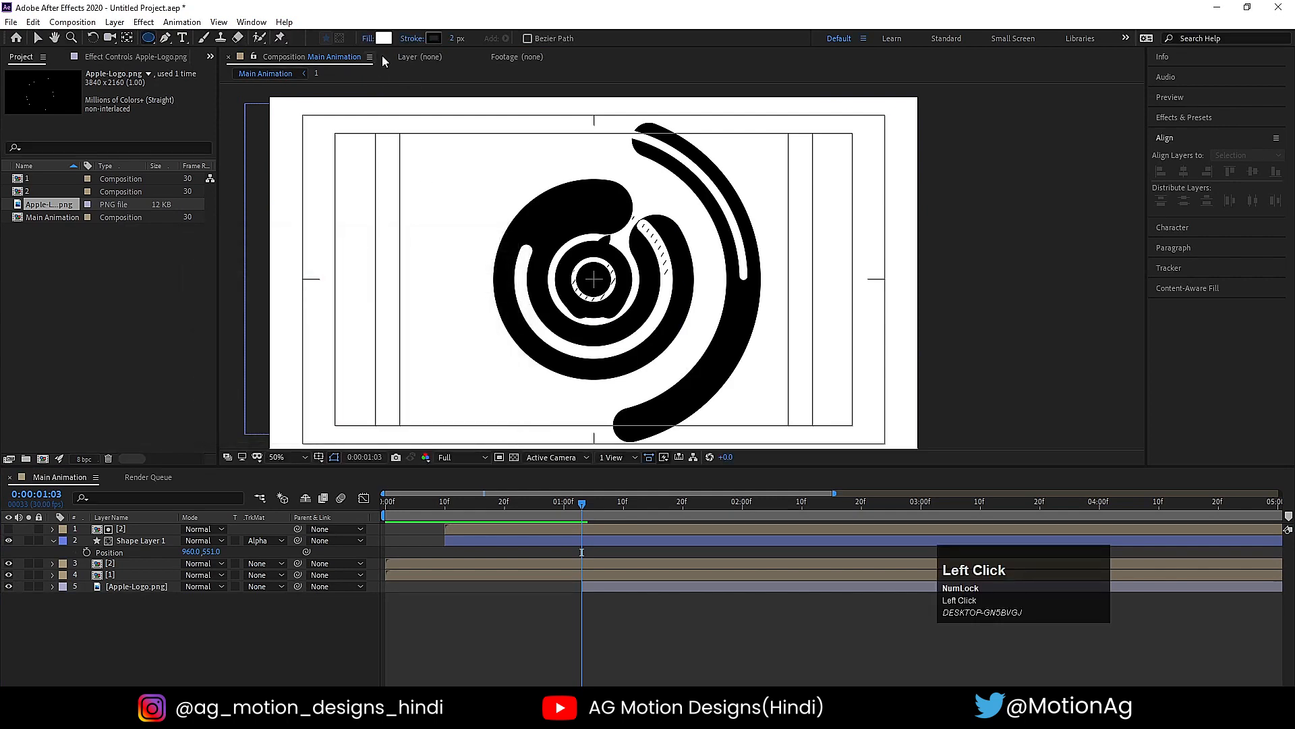
left_click(413, 38)
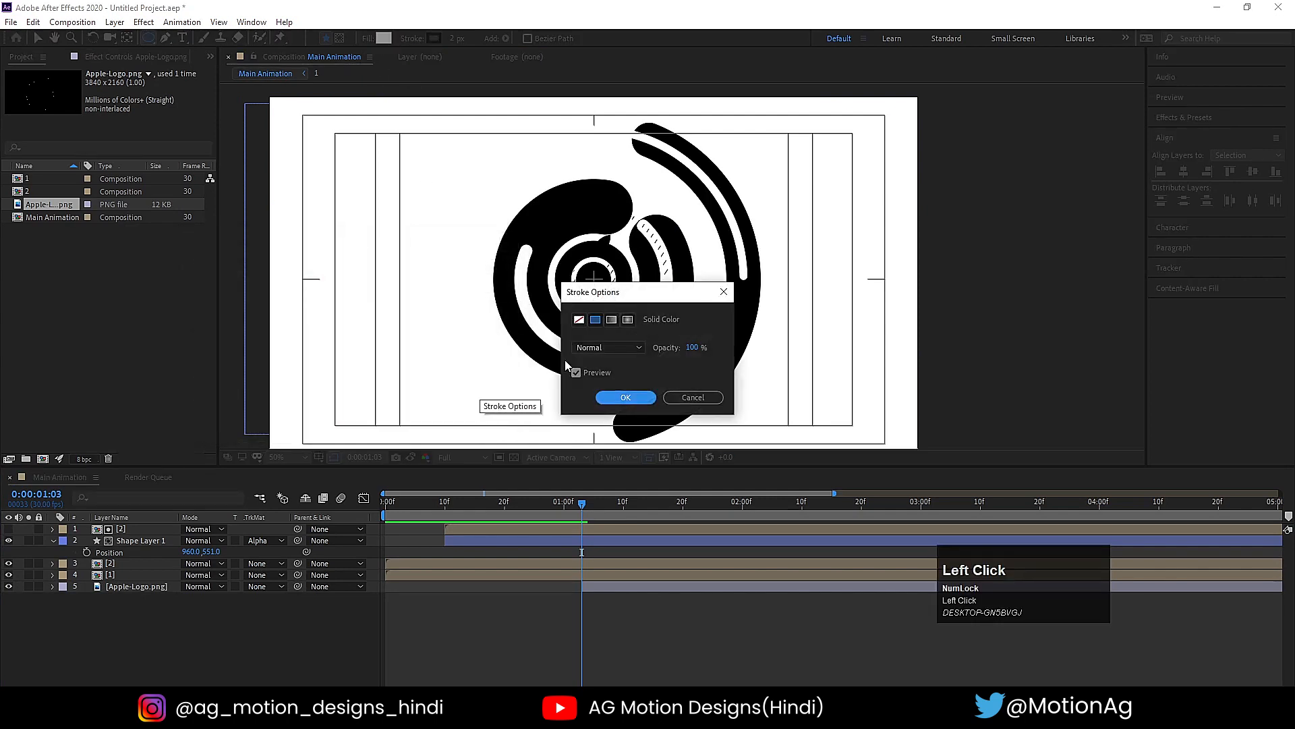
left_click(616, 399)
- Draw a circle large enough to cover the logo, centre its anchor point and align it to the composition's centre
left_click_drag(507, 205, 634, 331)
key("ctrl+alt+Home")
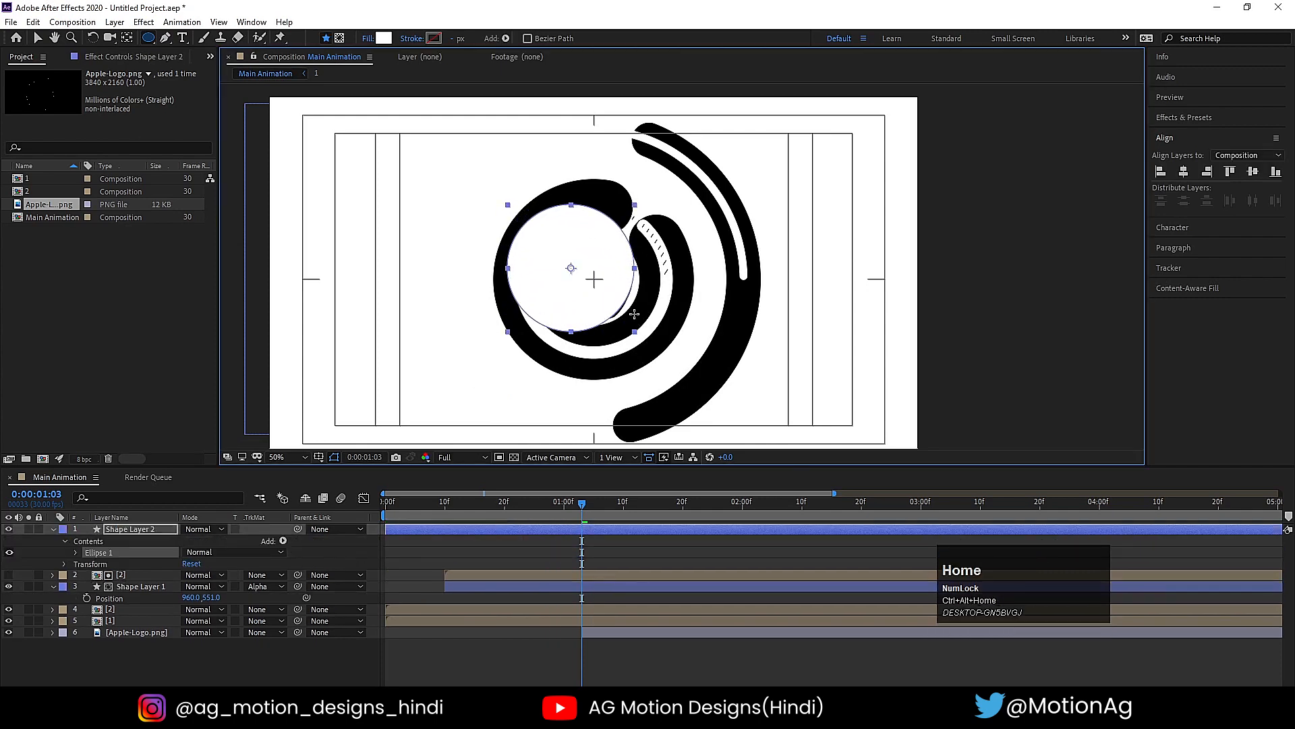
left_click(1186, 171)
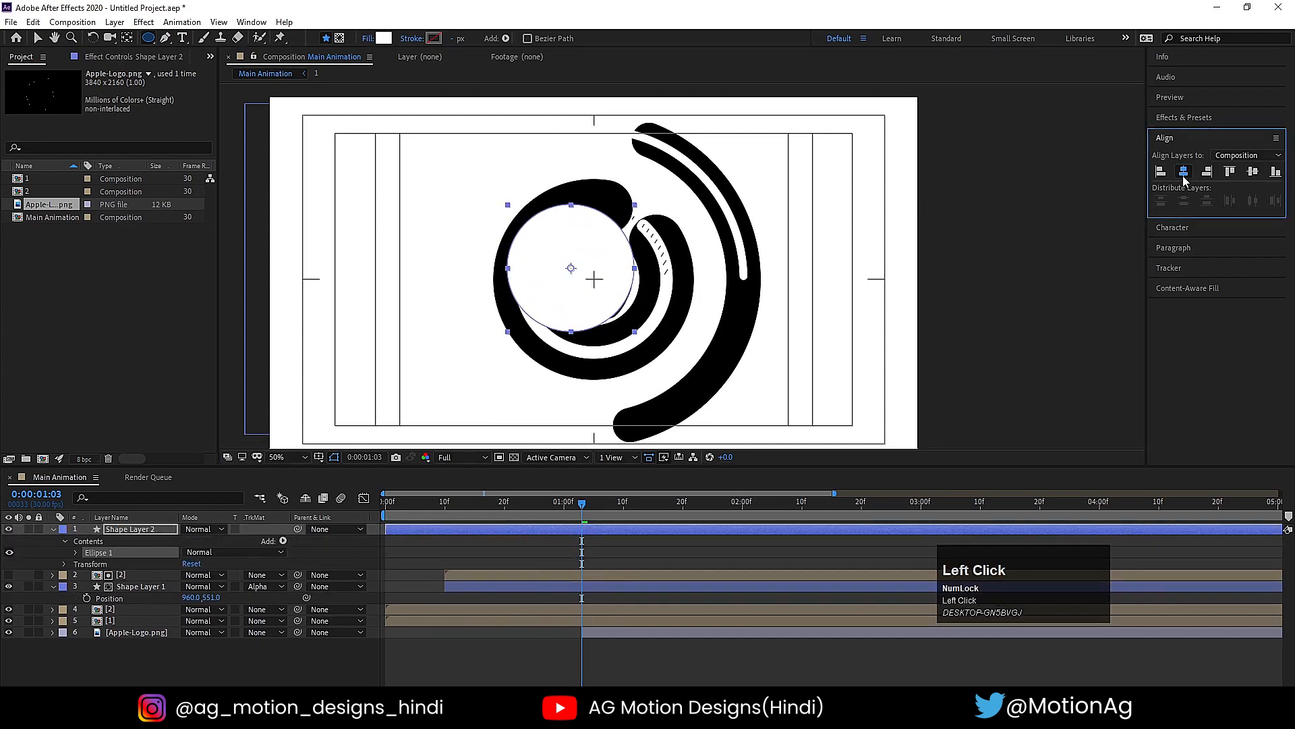
left_click(1252, 172)
- Place Shape Layer 2 directly above Apple-Logo.png and use it as the logo's alpha matte
left_click_drag(118, 531, 207, 637)
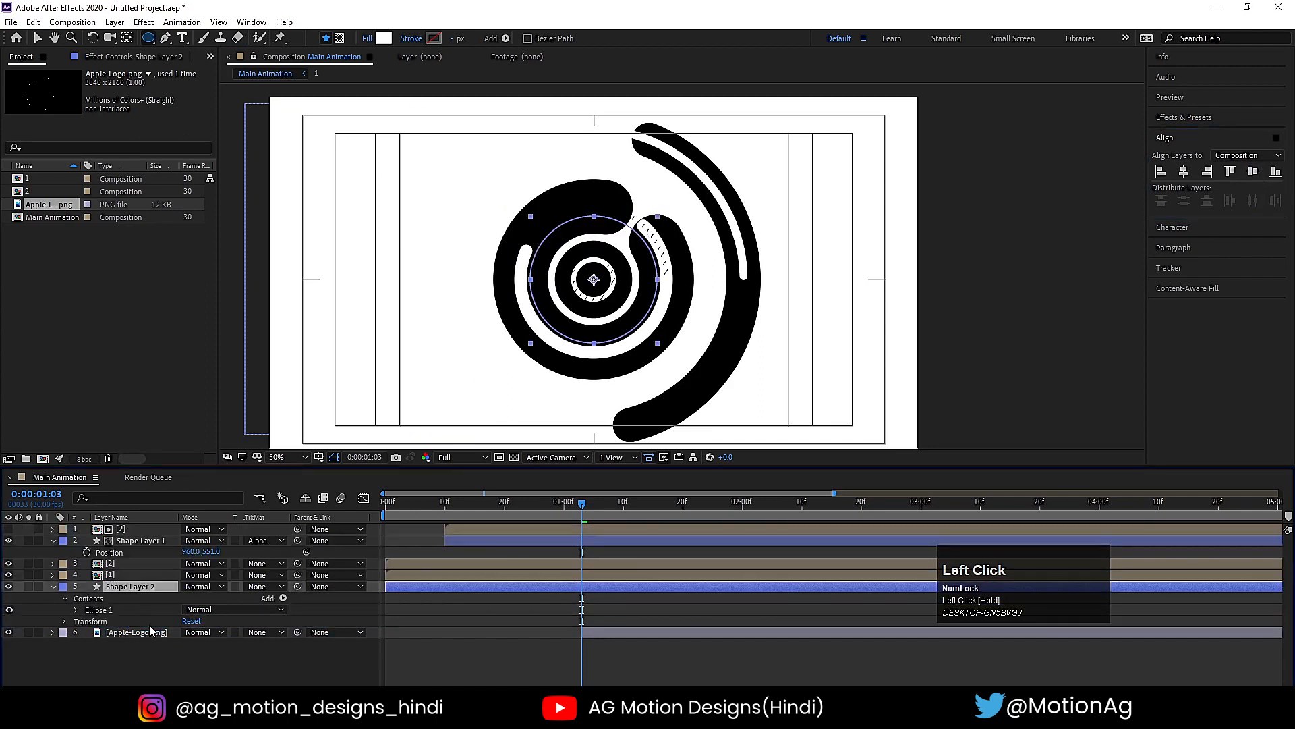
left_click(258, 632)
left_click(287, 576)
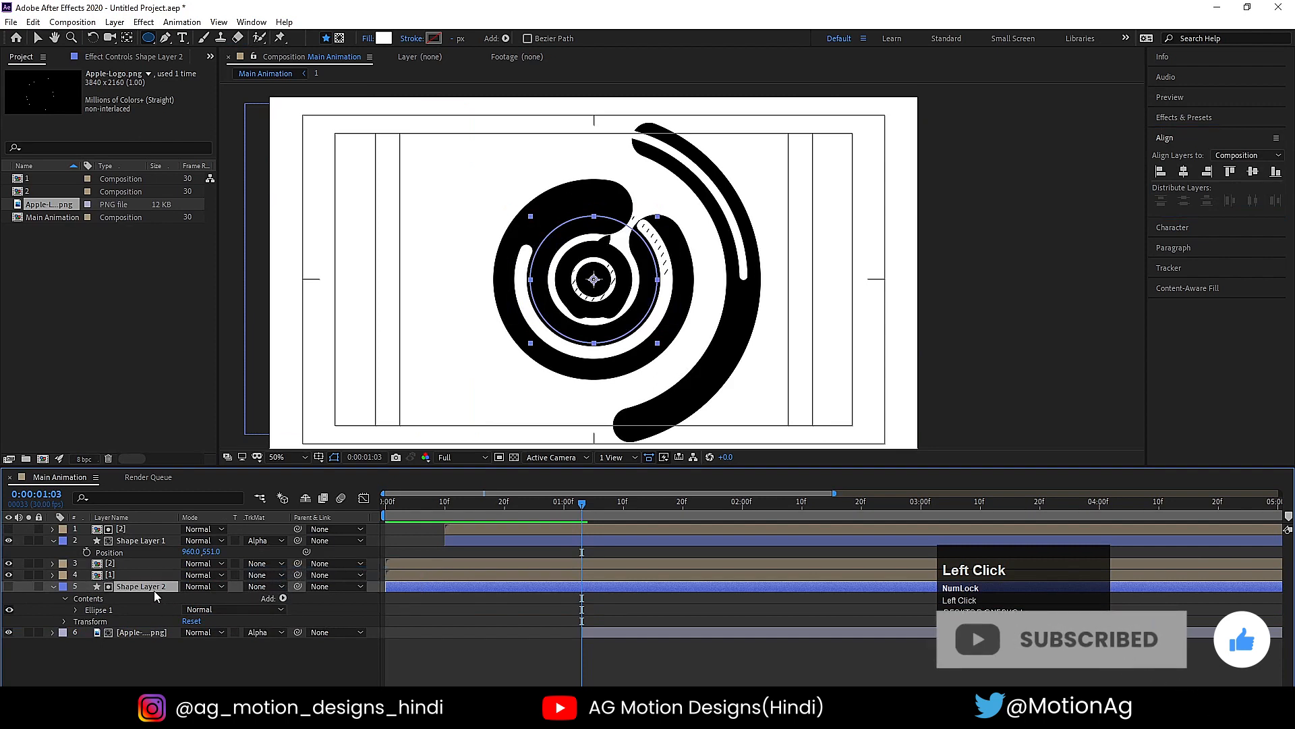
- Set Shape Layer 2's Scale to 0% with a keyframe at 0:00:01:03 and preview the following frames
key("s")
key("Return")
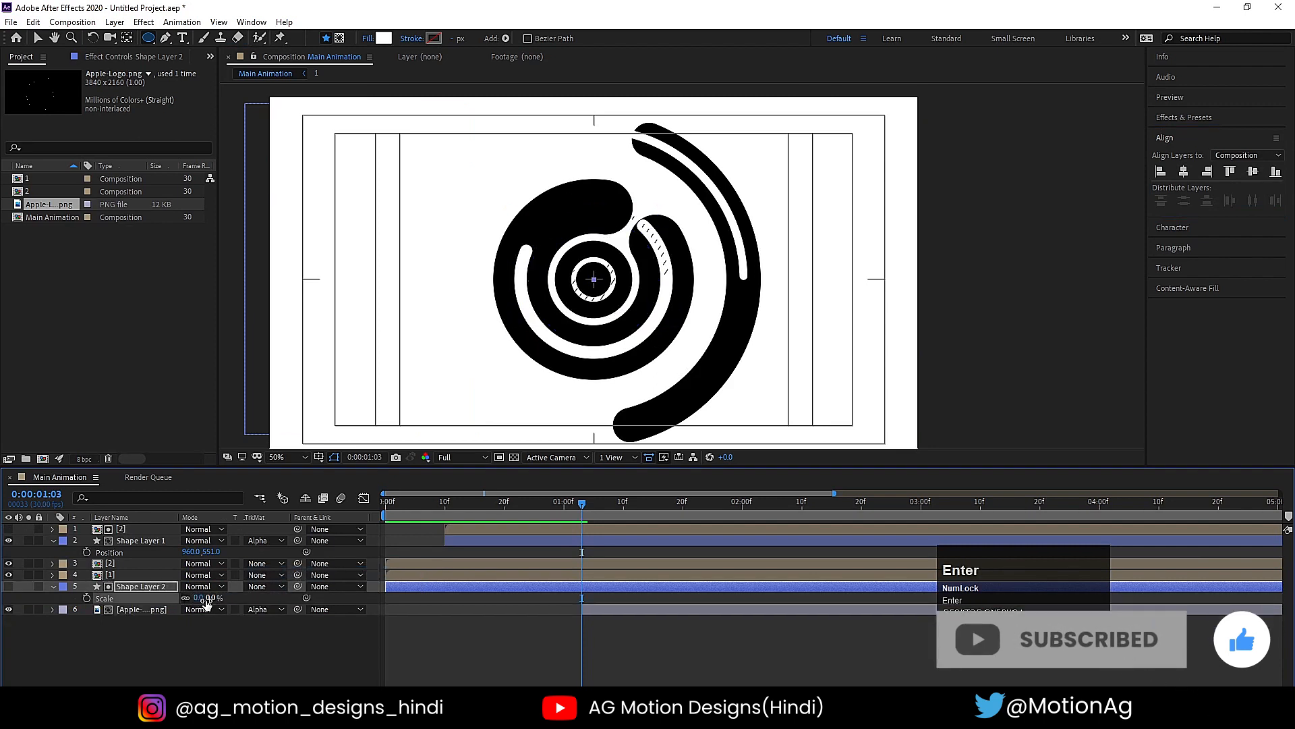
left_click(86, 597)
key("space")
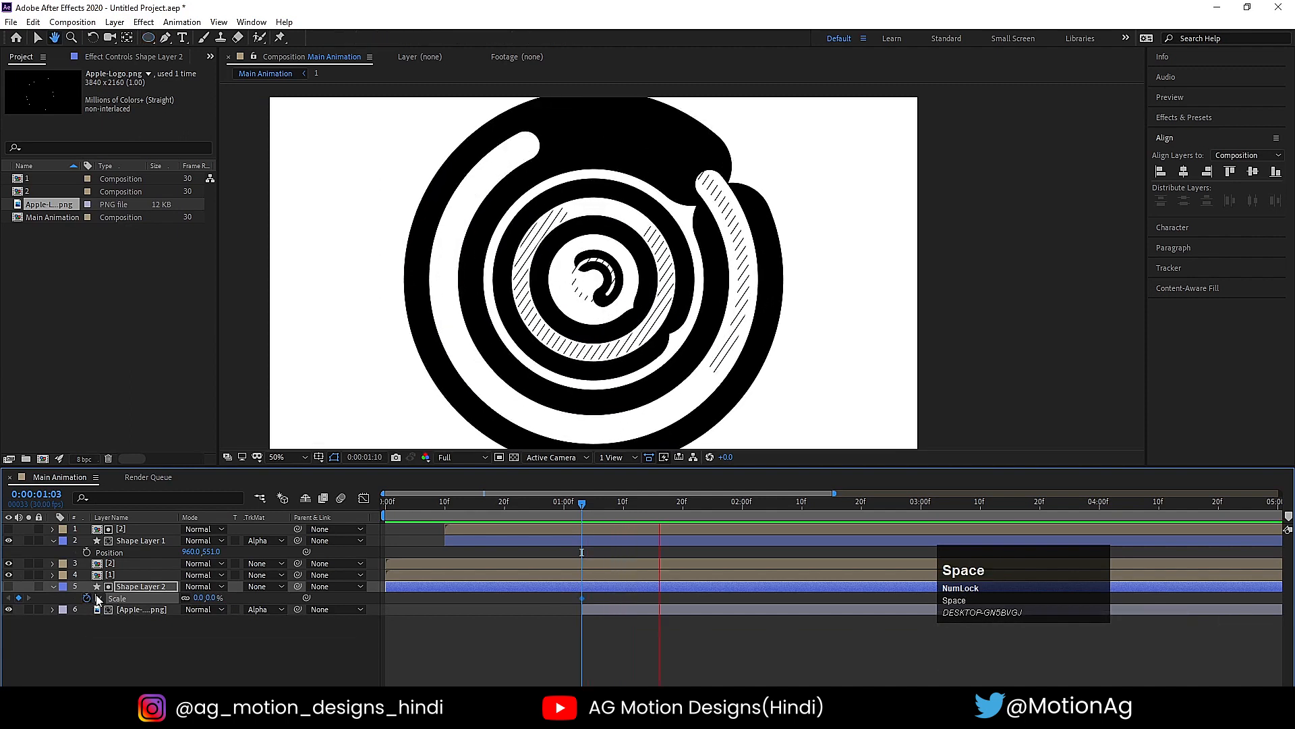
- Keyframe Shape Layer 2's Scale at 93% at 0:00:01:15 and preview the logo reveal
key("space")
left_click_drag(203, 598, 530, 595)
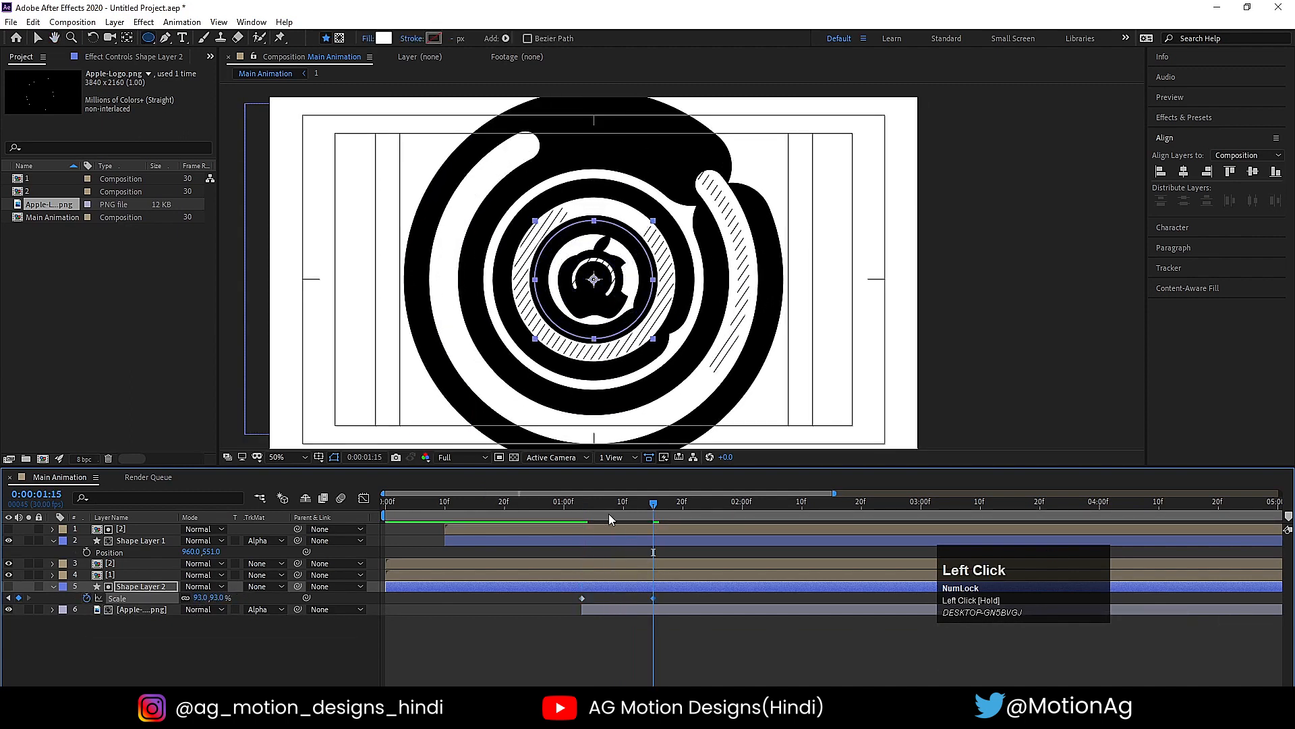
left_click(447, 500)
key("space")
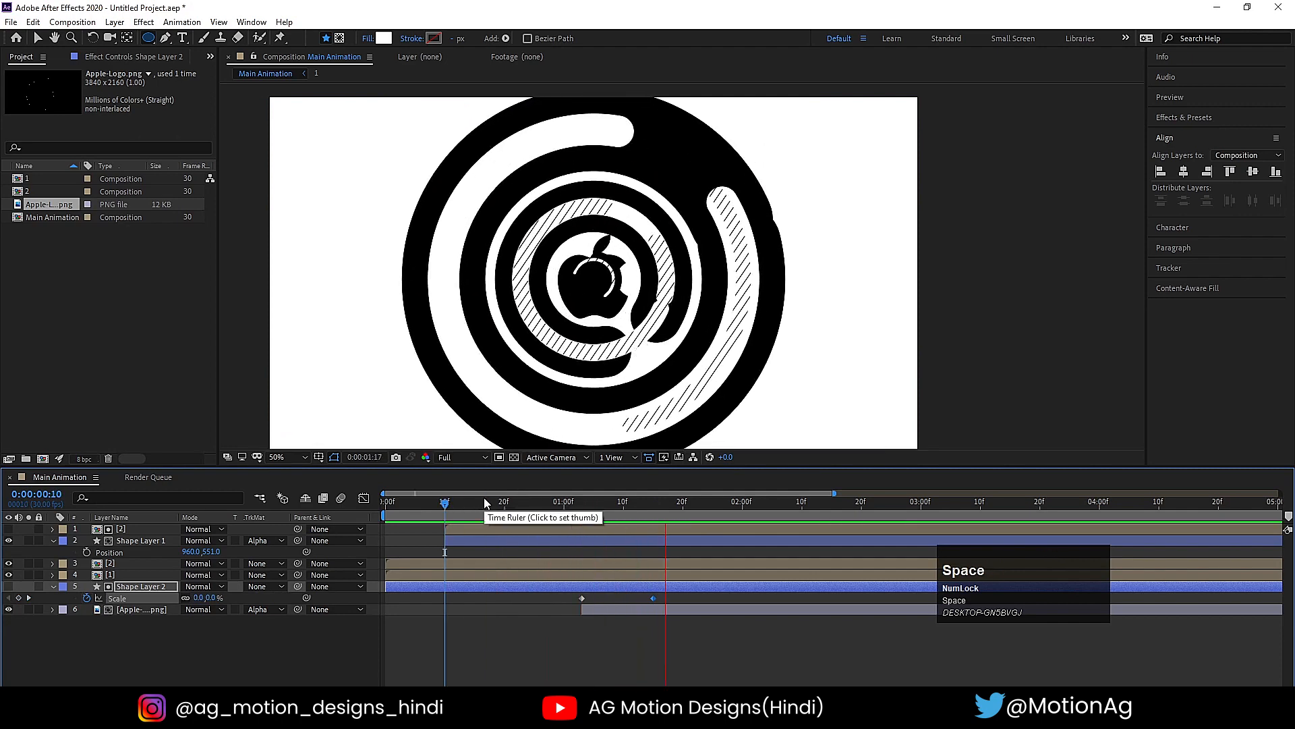
- Trim Shape Layer 2's start to 0:00:01:03, move its end Scale keyframe to about 0:00:01:24 and apply Easy Ease to both keyframes
left_click(584, 584)
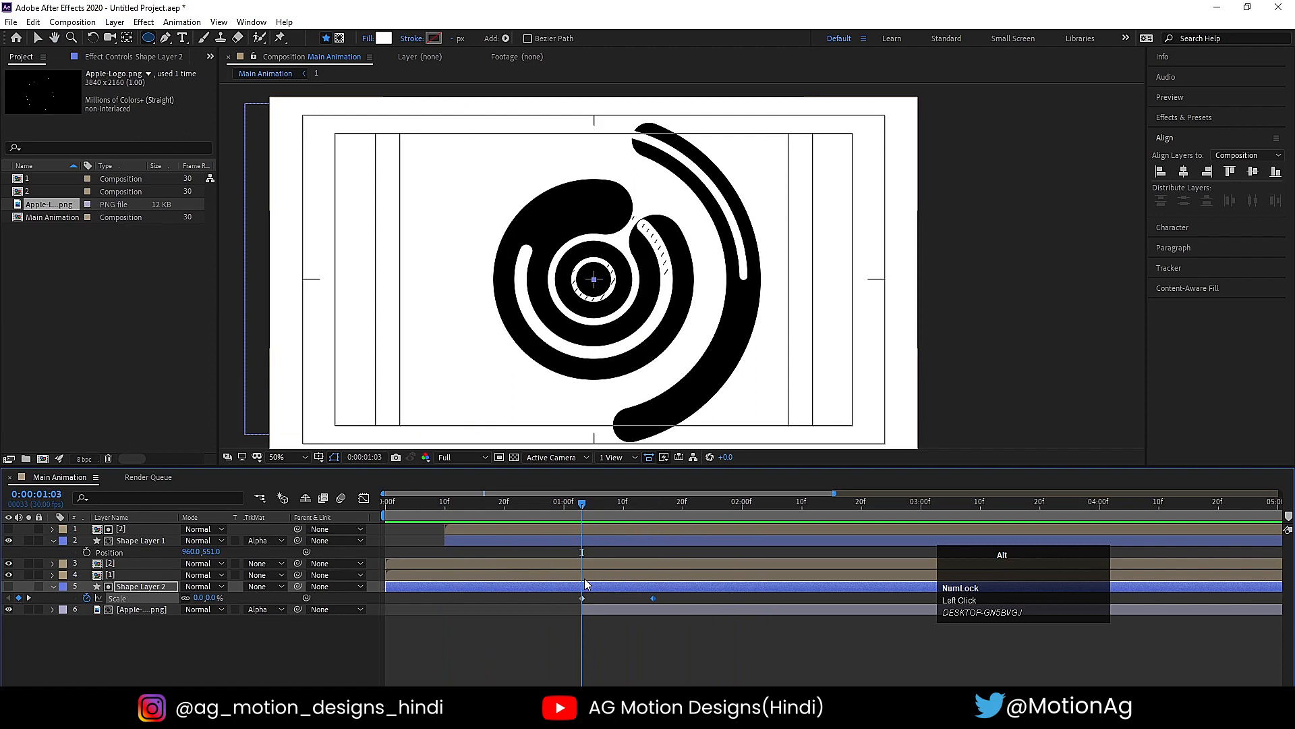
key("alt+bracketleft")
left_click_drag(653, 599, 425, 539)
key("F9")
- Move Shape Layer 2 and its matted Apple-Logo.png layer together so both start at 0:00:00:21
left_click_drag(594, 511, 511, 509)
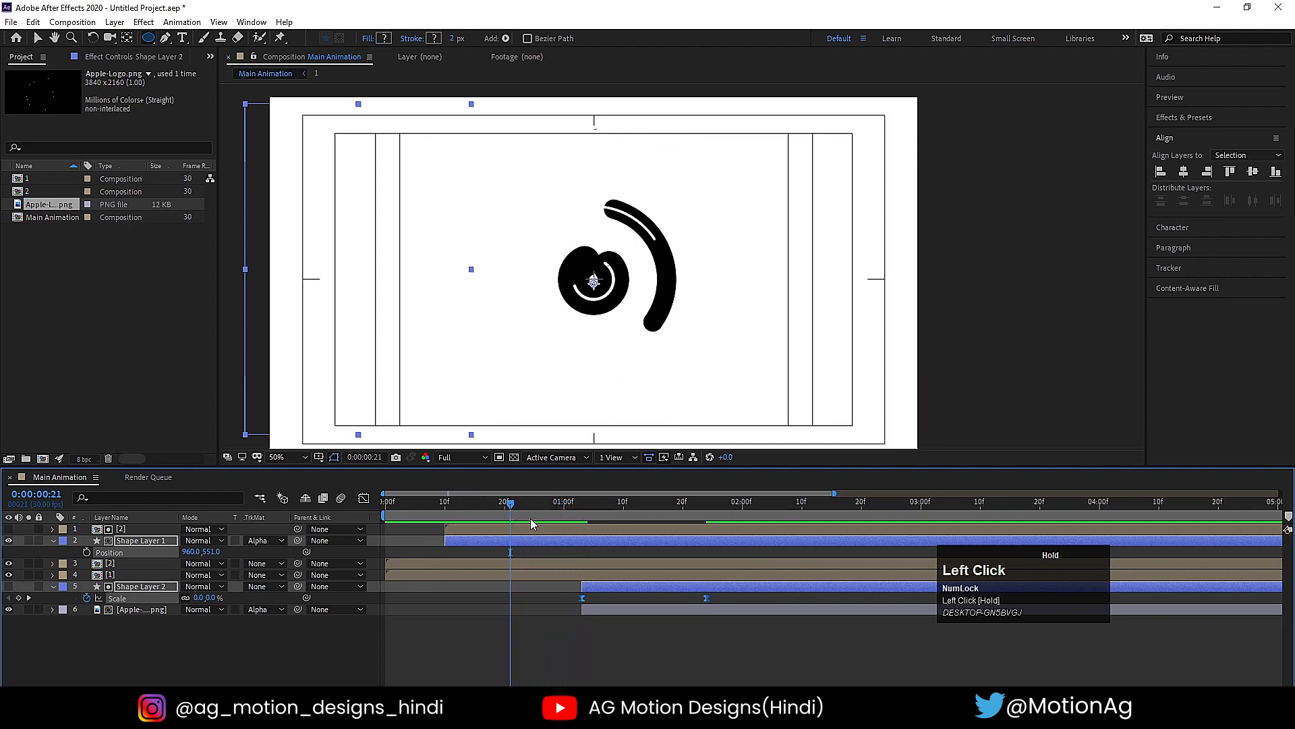
left_click(578, 622)
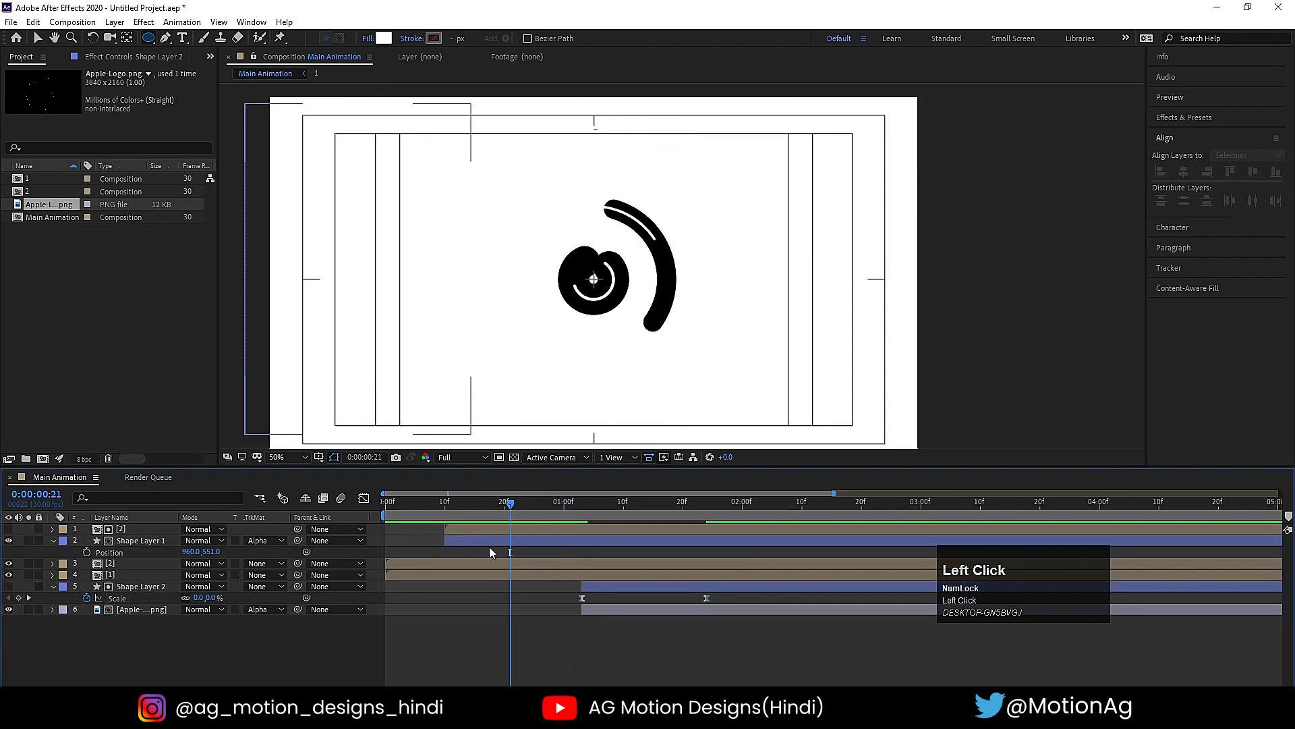
left_click(594, 587)
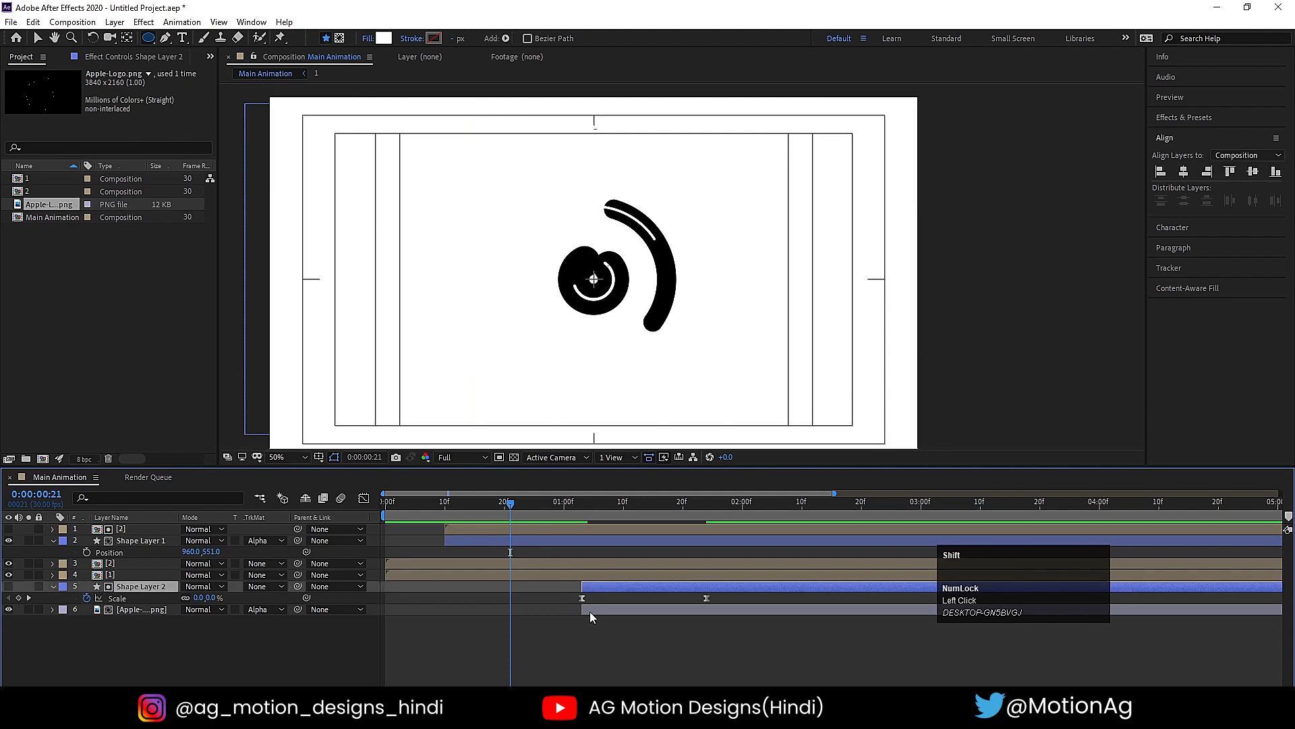
left_click(589, 612, "shift")
key("bracketleft")
- Preview the animation repeatedly from the beginning to check the timing of the logo reveal against the rings
key("space")
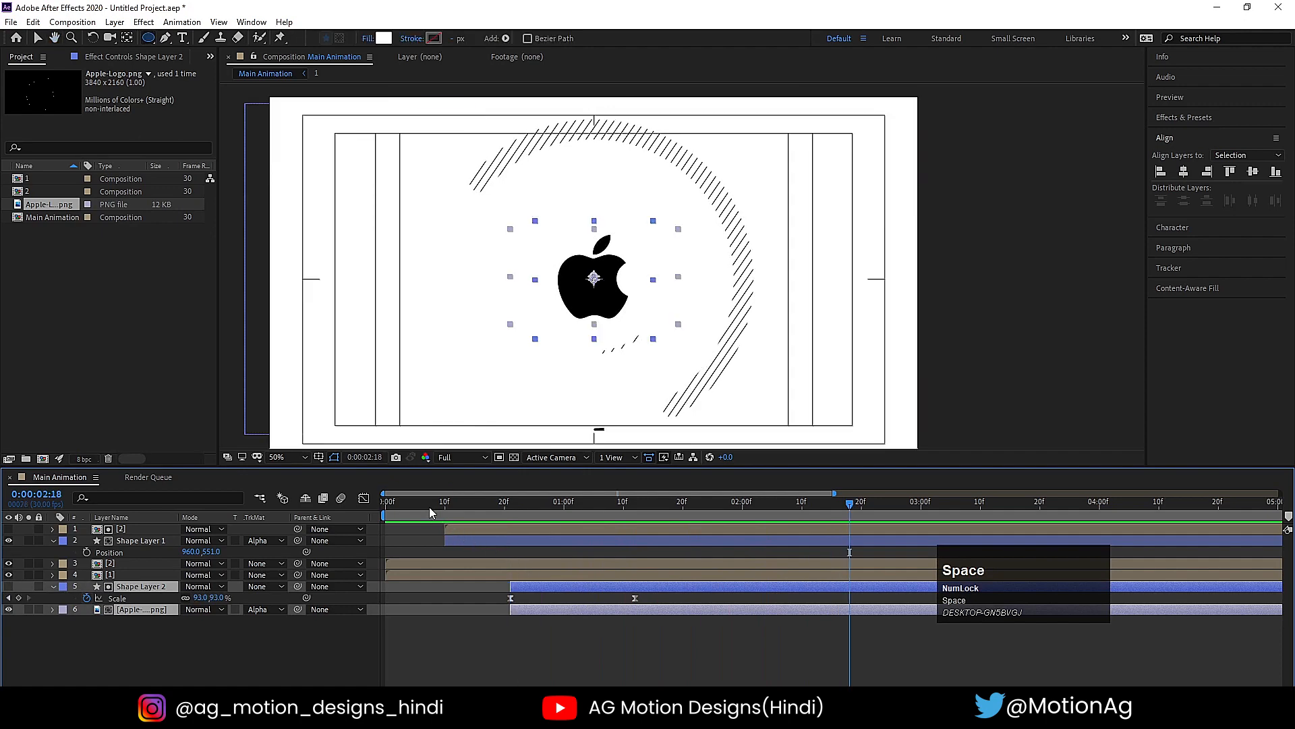
left_click_drag(429, 507, 371, 507)
key("space")
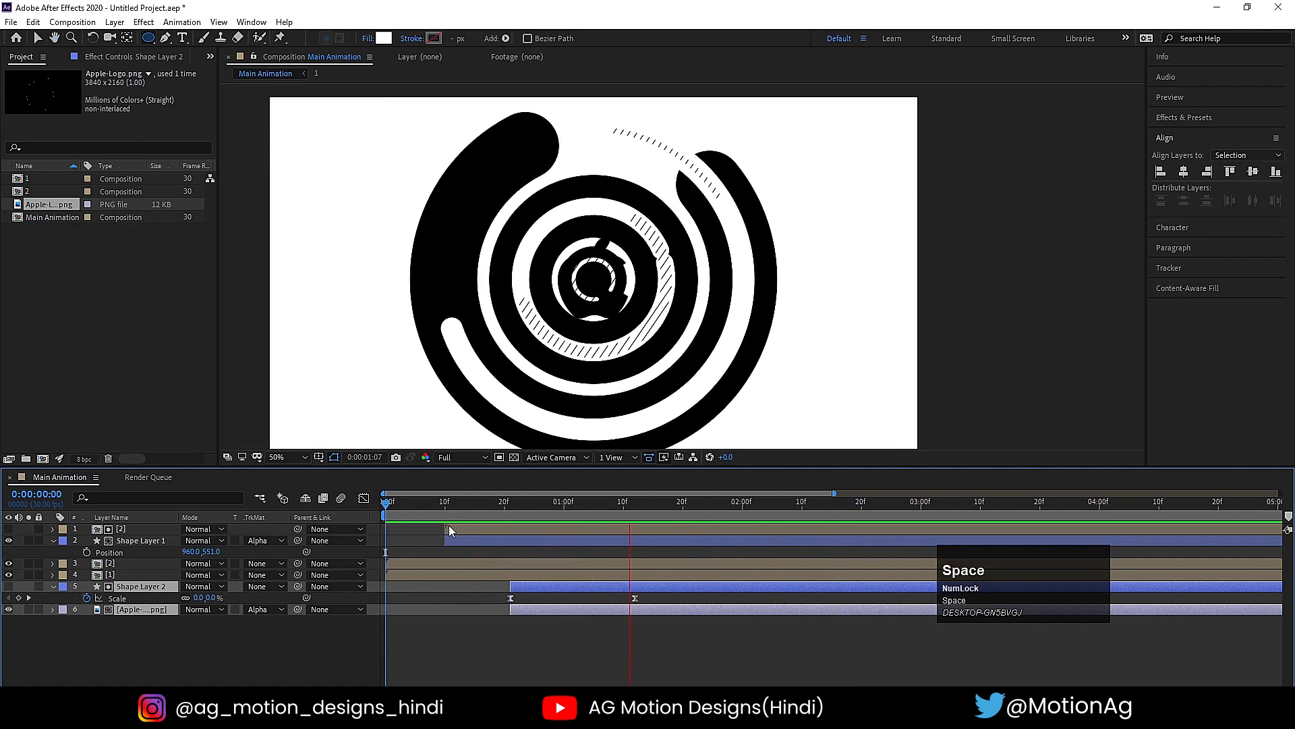
key("space")
left_click(297, 502)
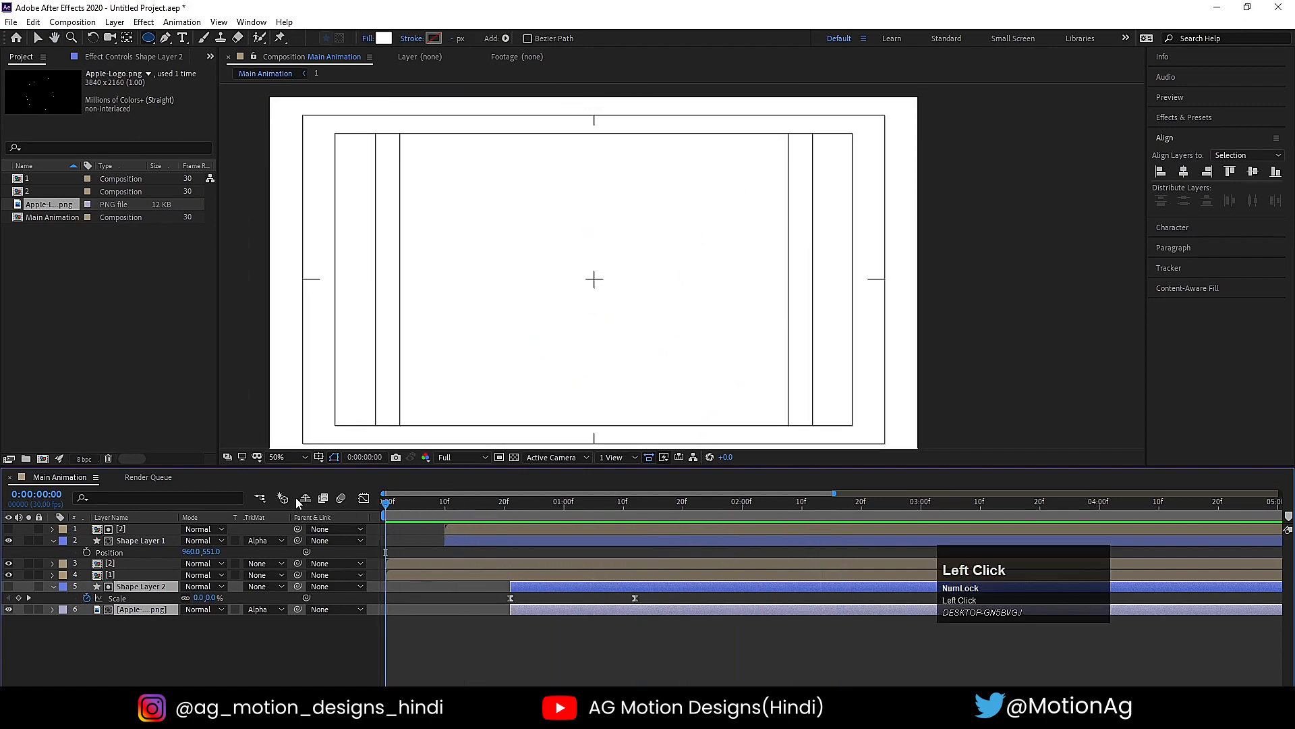
key("space")
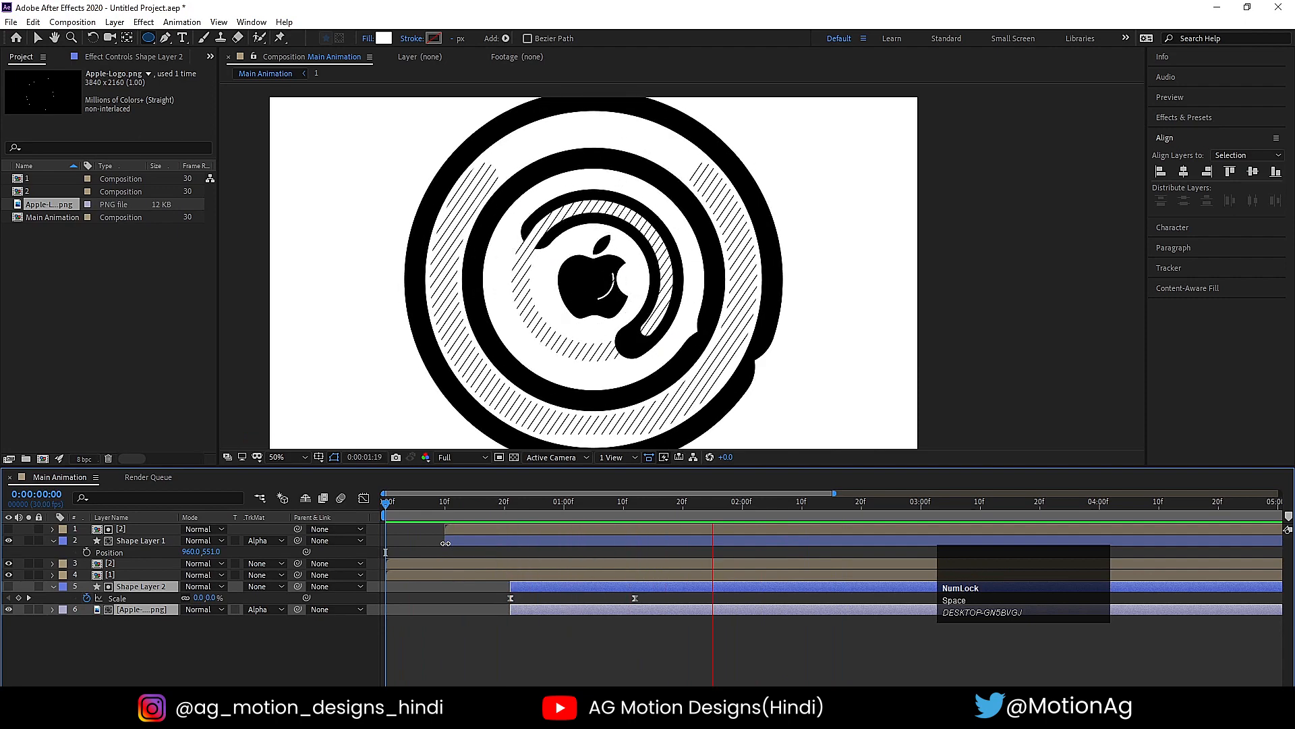
key("space")
left_click(584, 637)
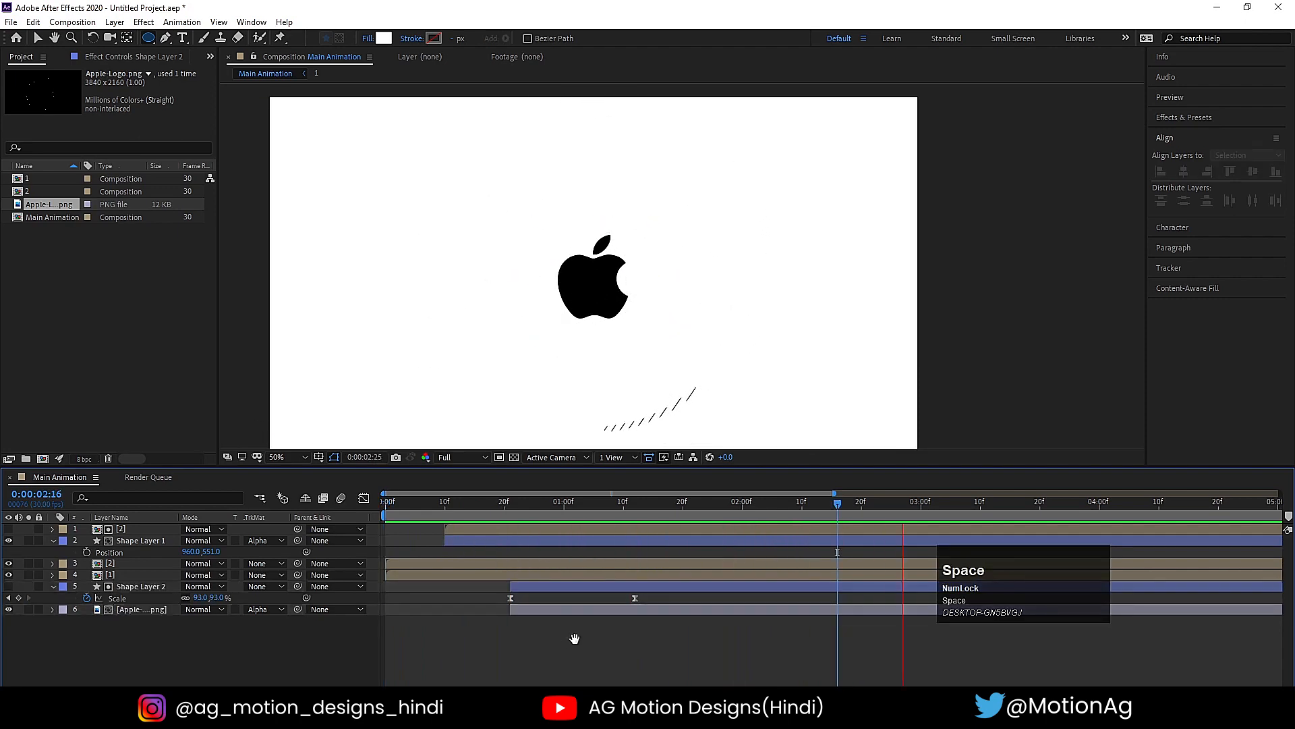
left_click(419, 504)
key("space")
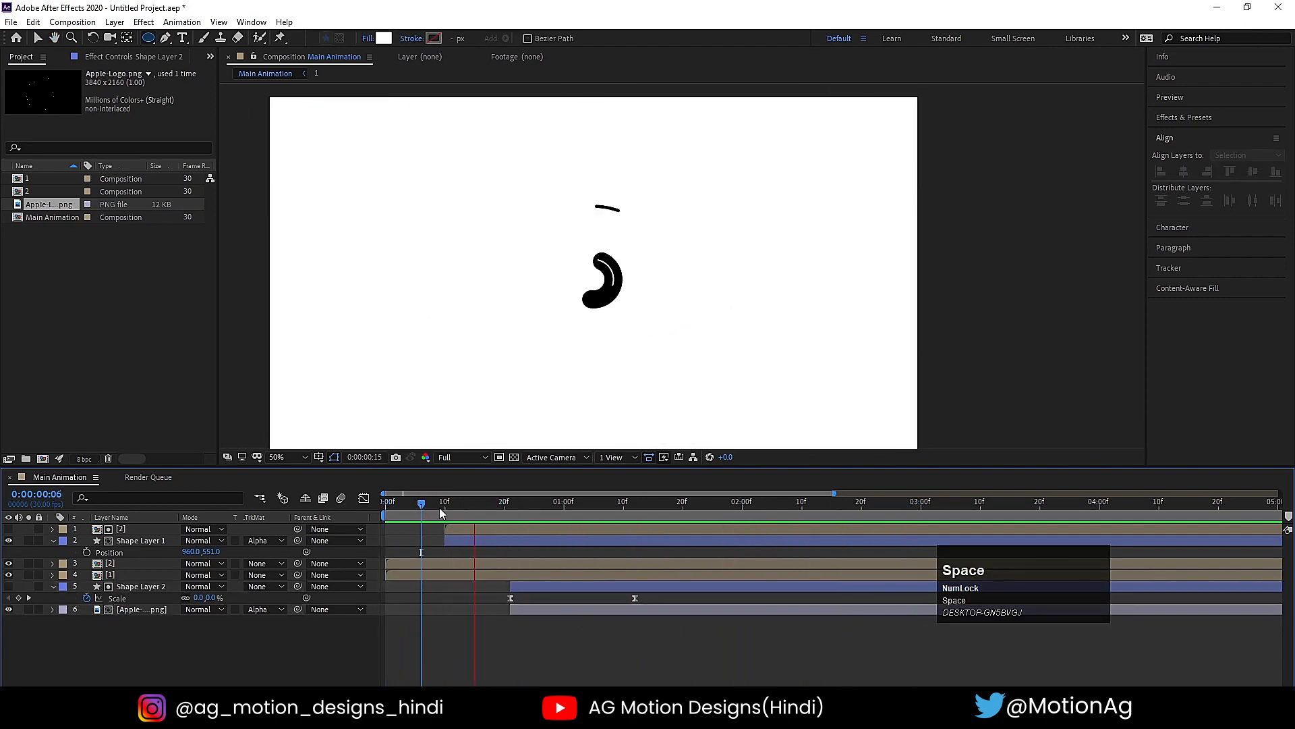
key("space")
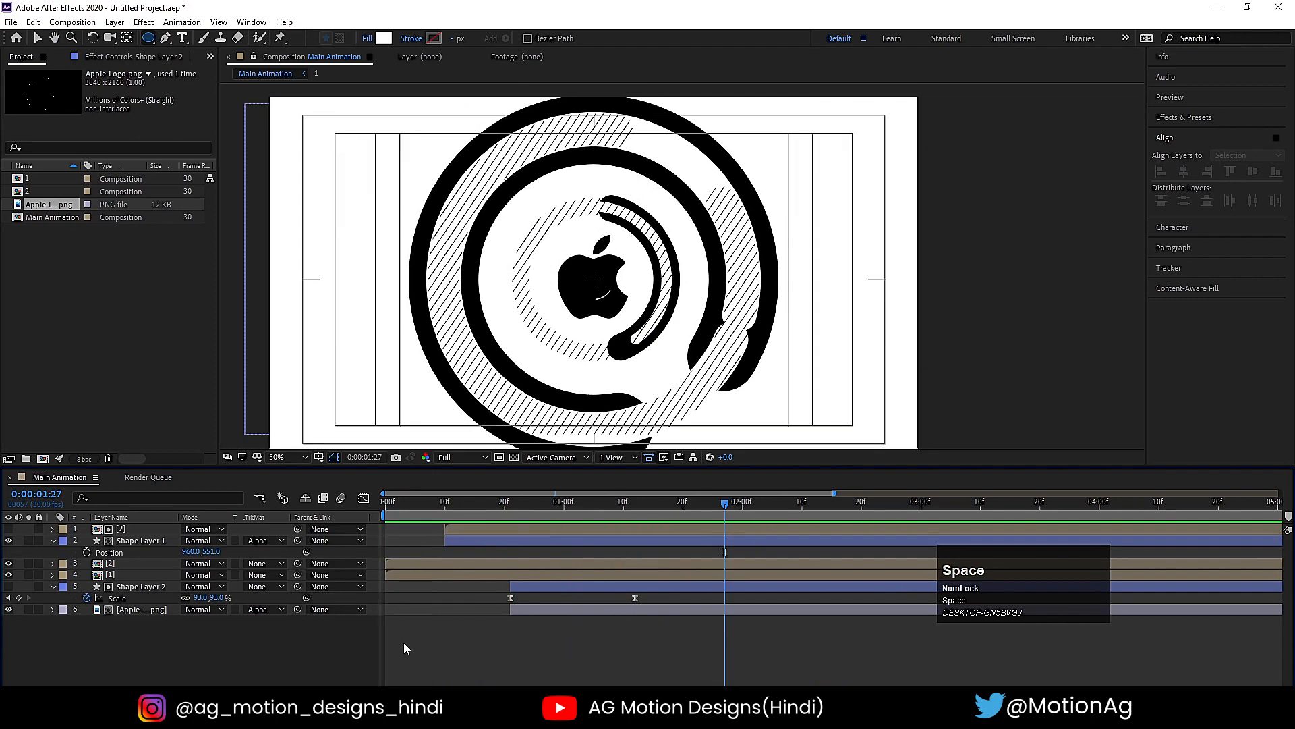
- Add a second Apple-Logo.png as the topmost layer, shift it slightly upward and set its Scale to 51%
left_click(404, 642)
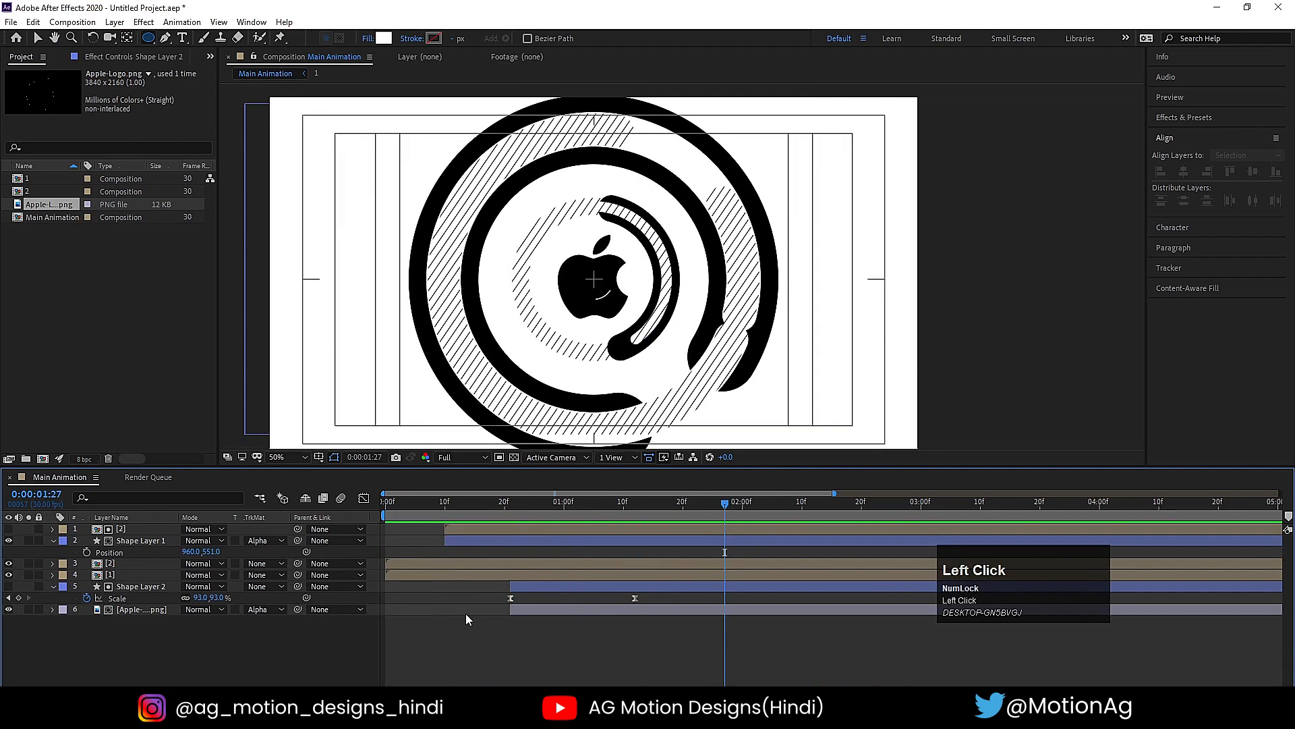
left_click(34, 208)
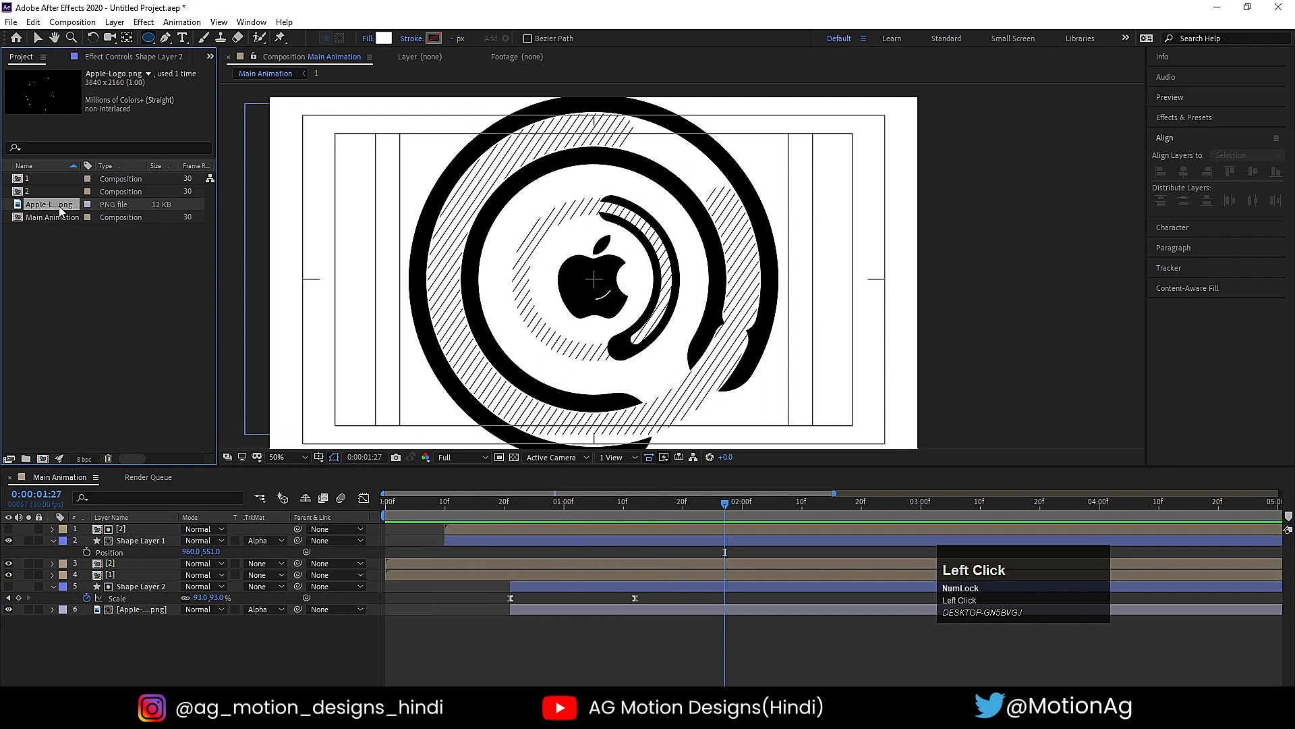
left_click_drag(60, 211, 165, 544)
key("s")
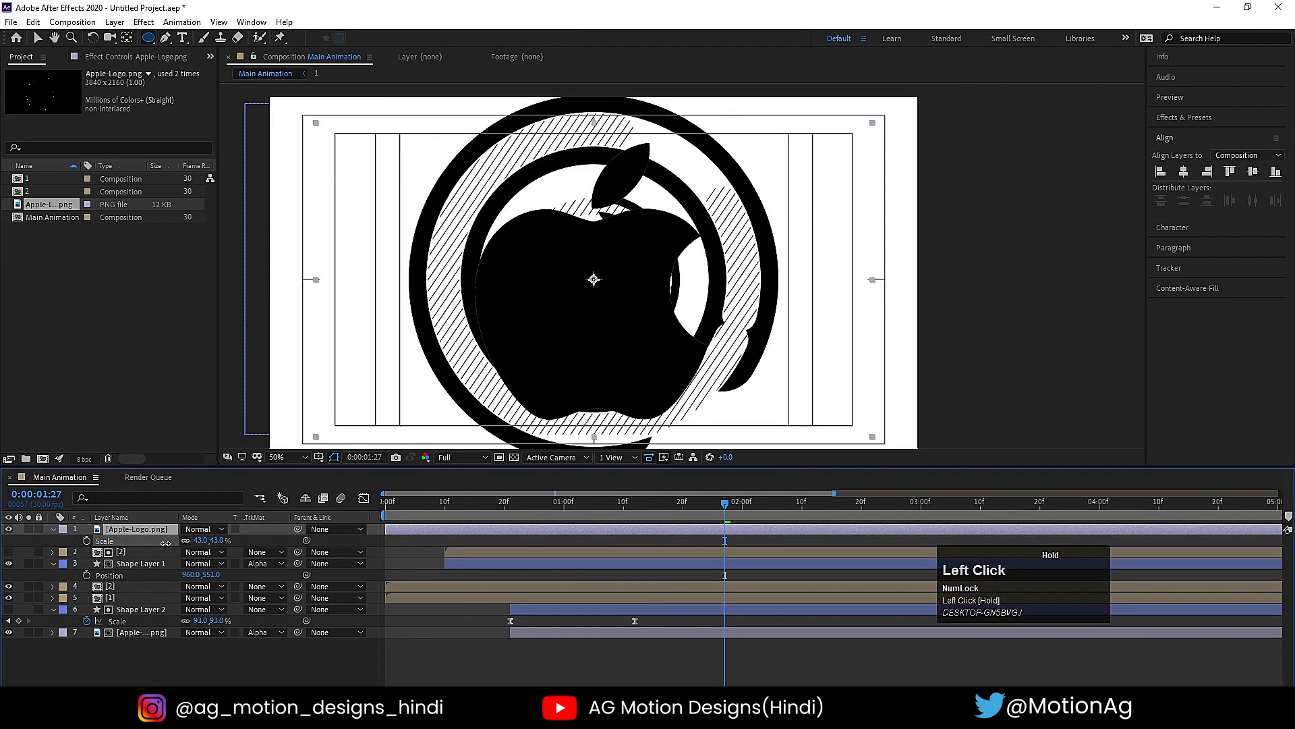
key("v")
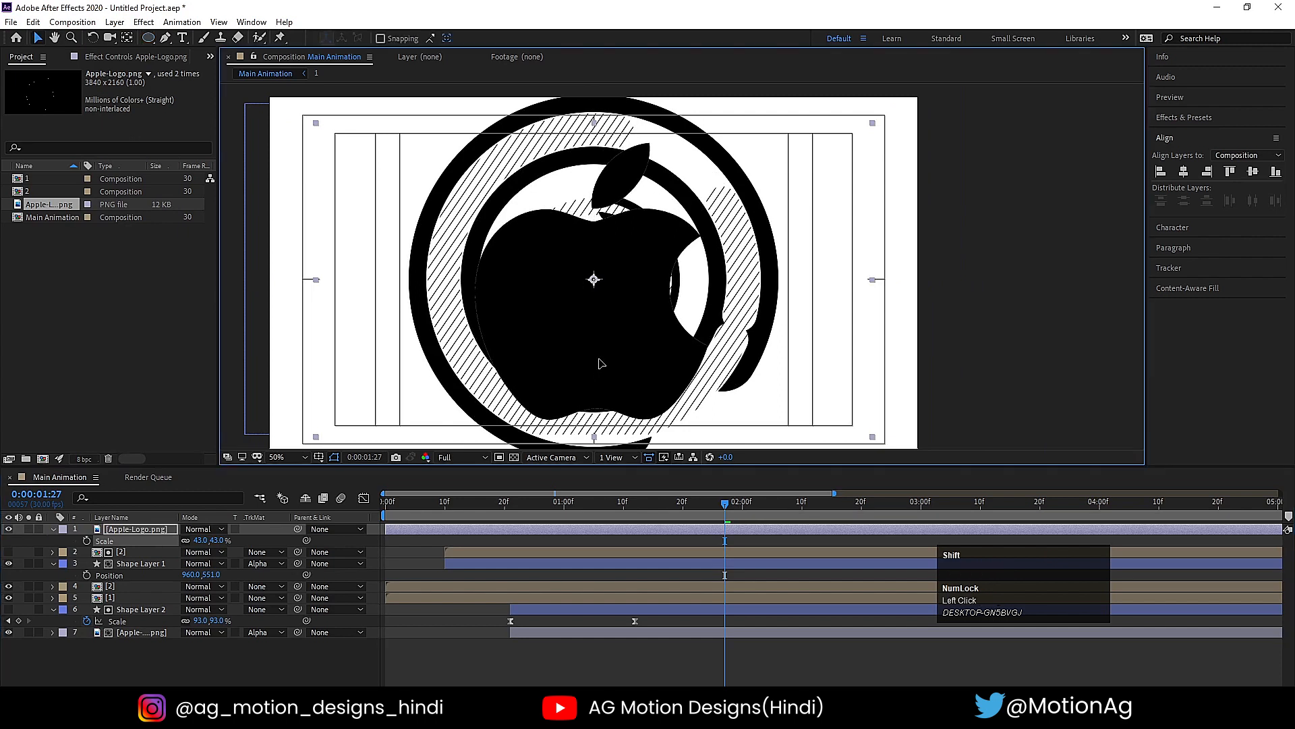
left_click_drag(601, 365, 601, 359)
left_click_drag(201, 545, 206, 541)
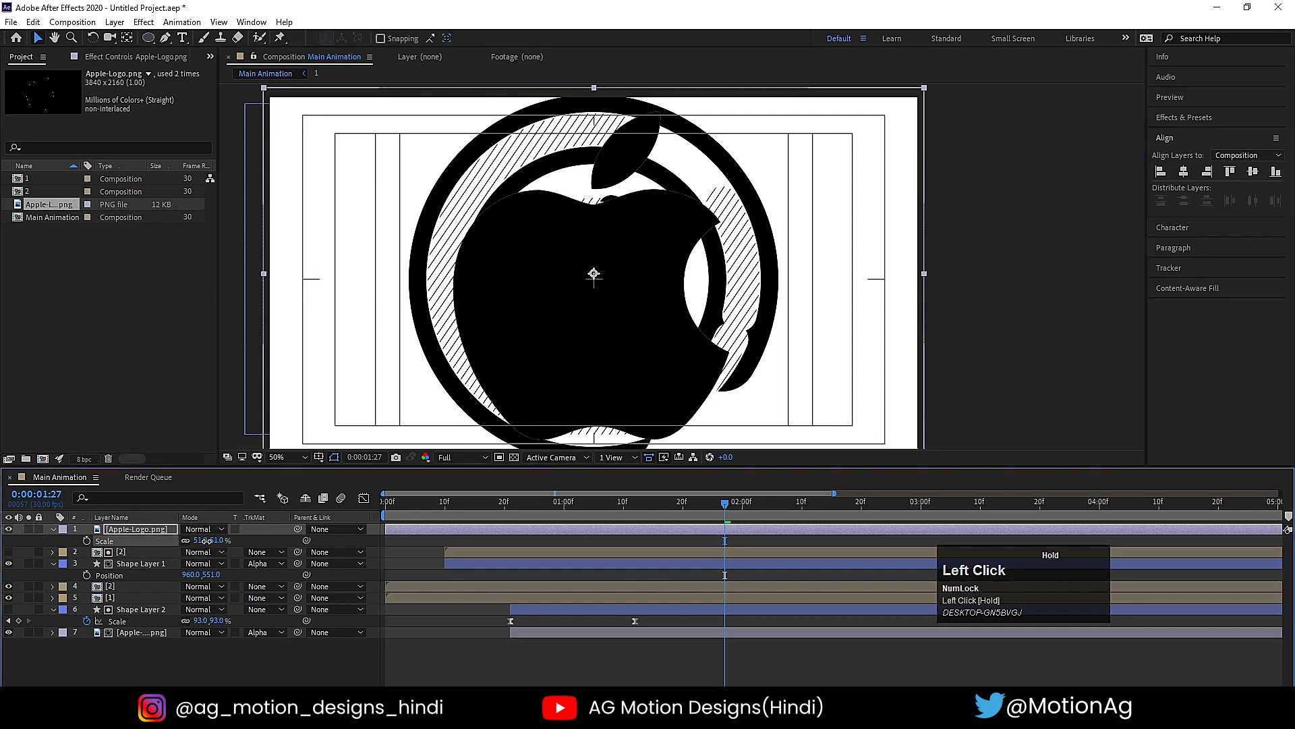
- Hide the large top Apple-Logo.png layer and collapse the open layer properties
left_click(9, 530)
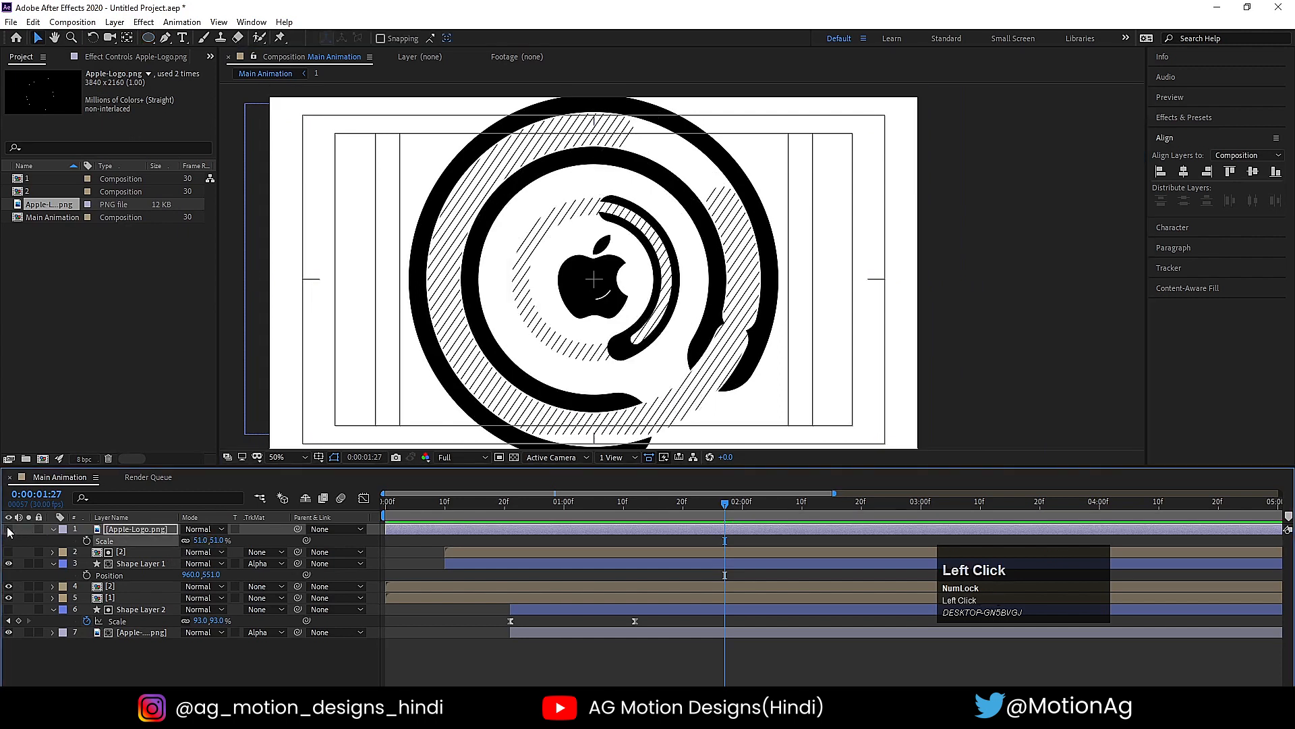
left_click(166, 658)
key("u")
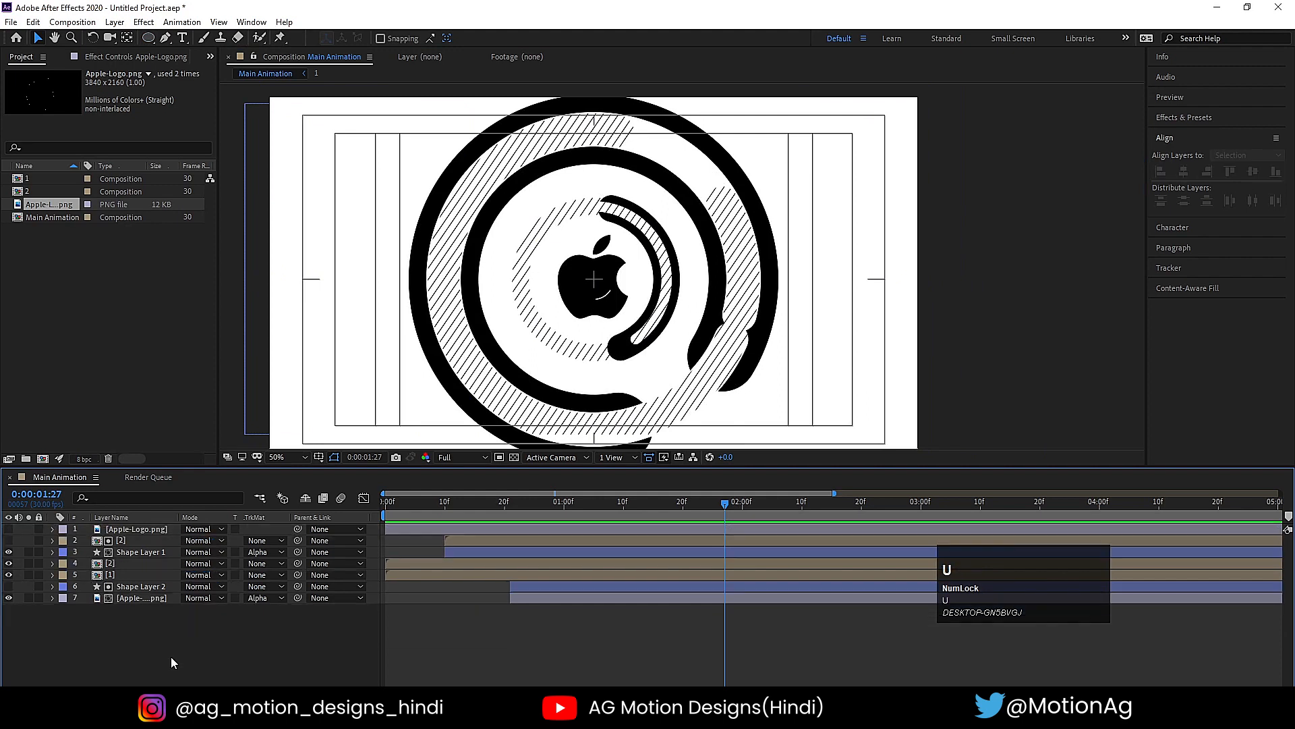
- Pre-compose the upper [2] layer and Shape Layer 1 together as a composition named Lines
left_click(139, 553)
key("minus")
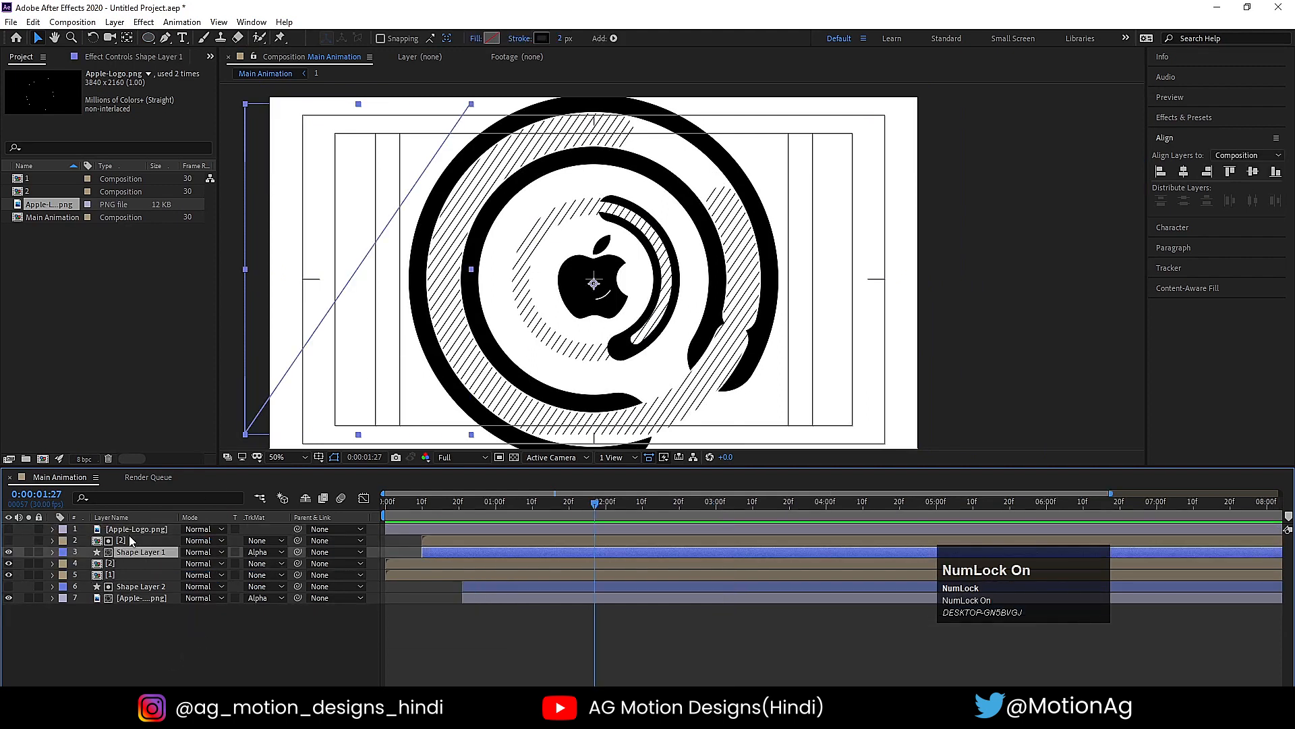
left_click(131, 541)
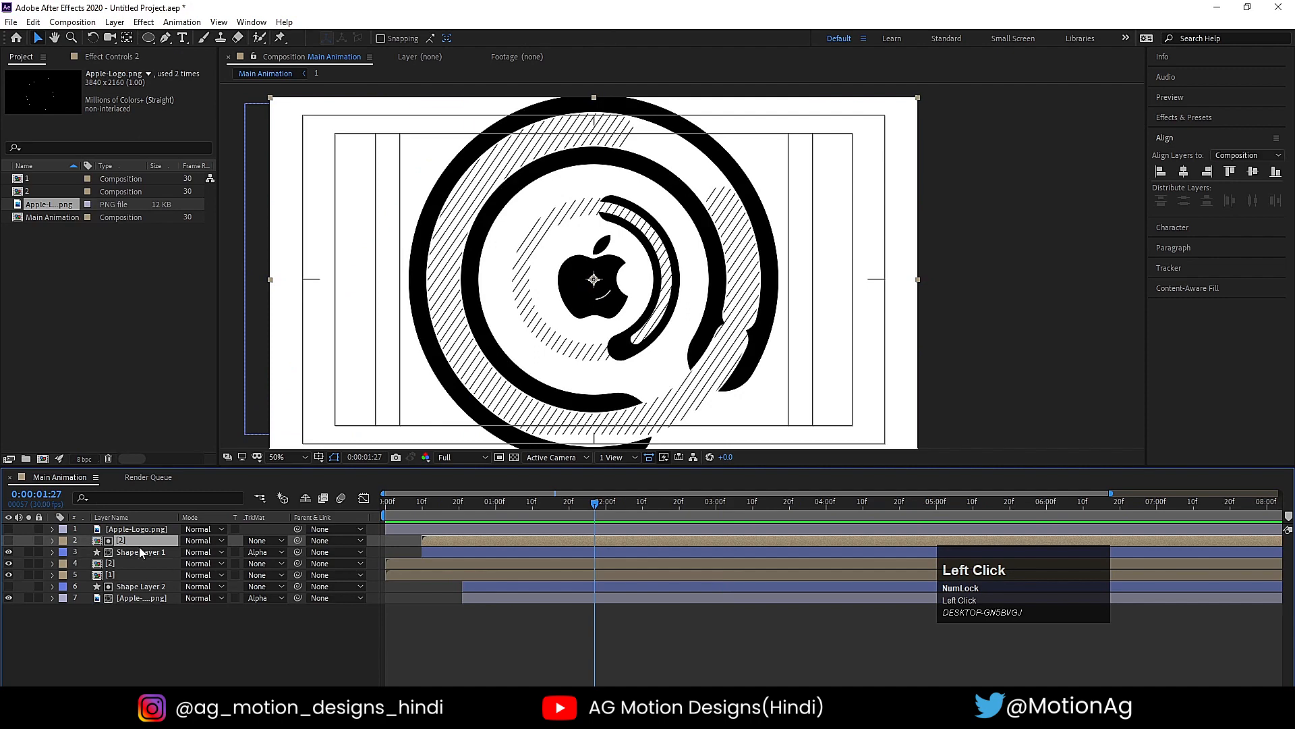
left_click(131, 552, "shift")
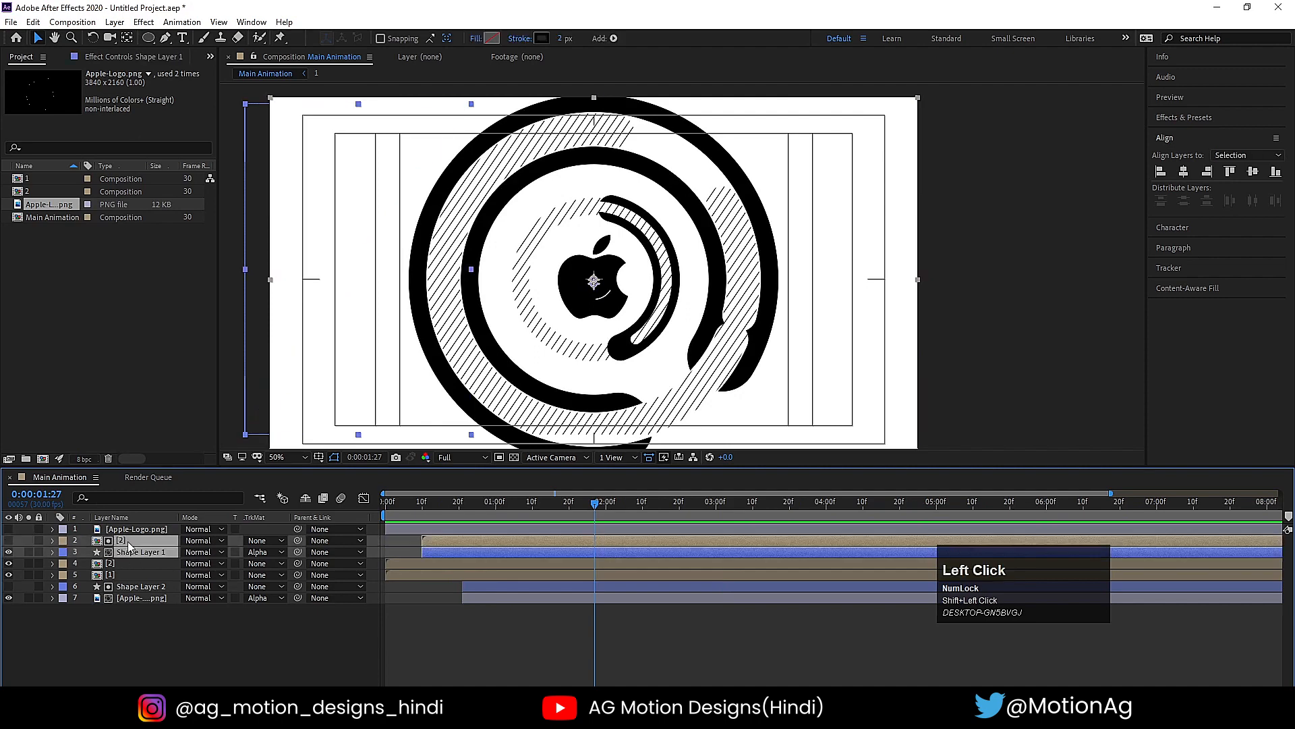
key("ctrl+shift+c")
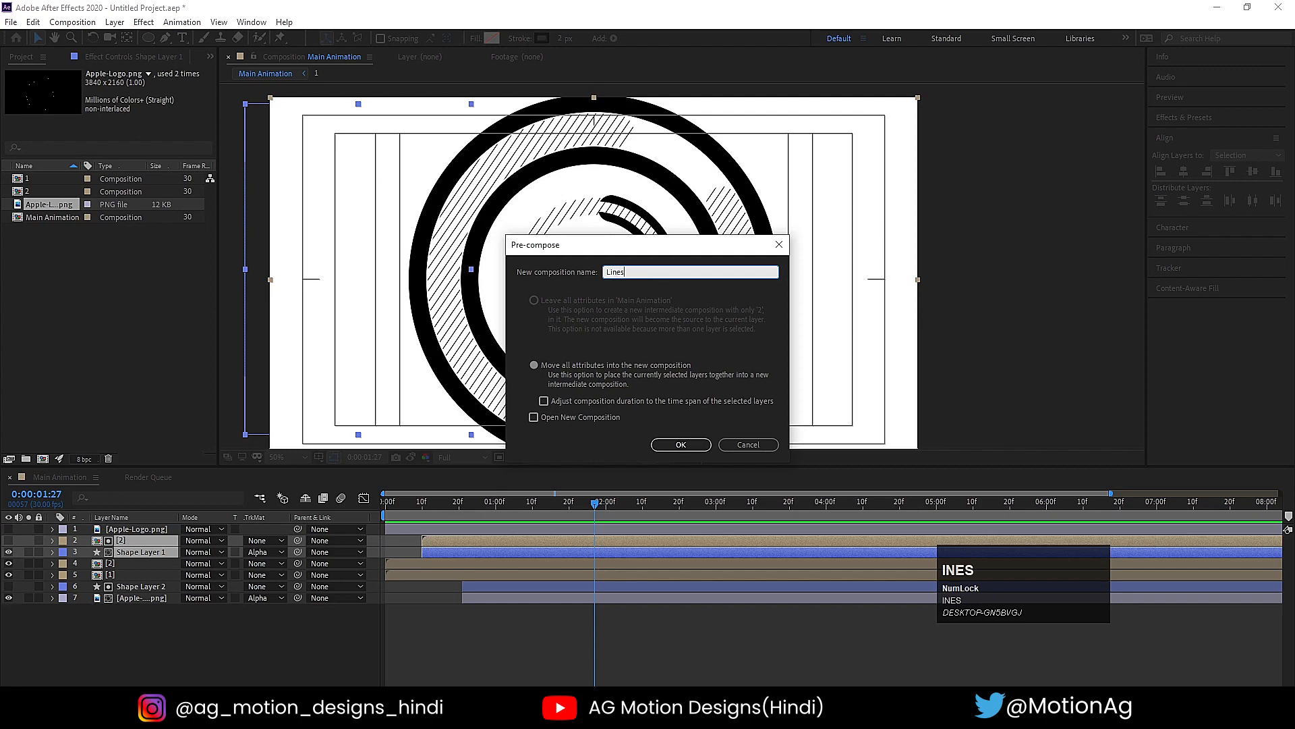
type("Lines")
key("Return")
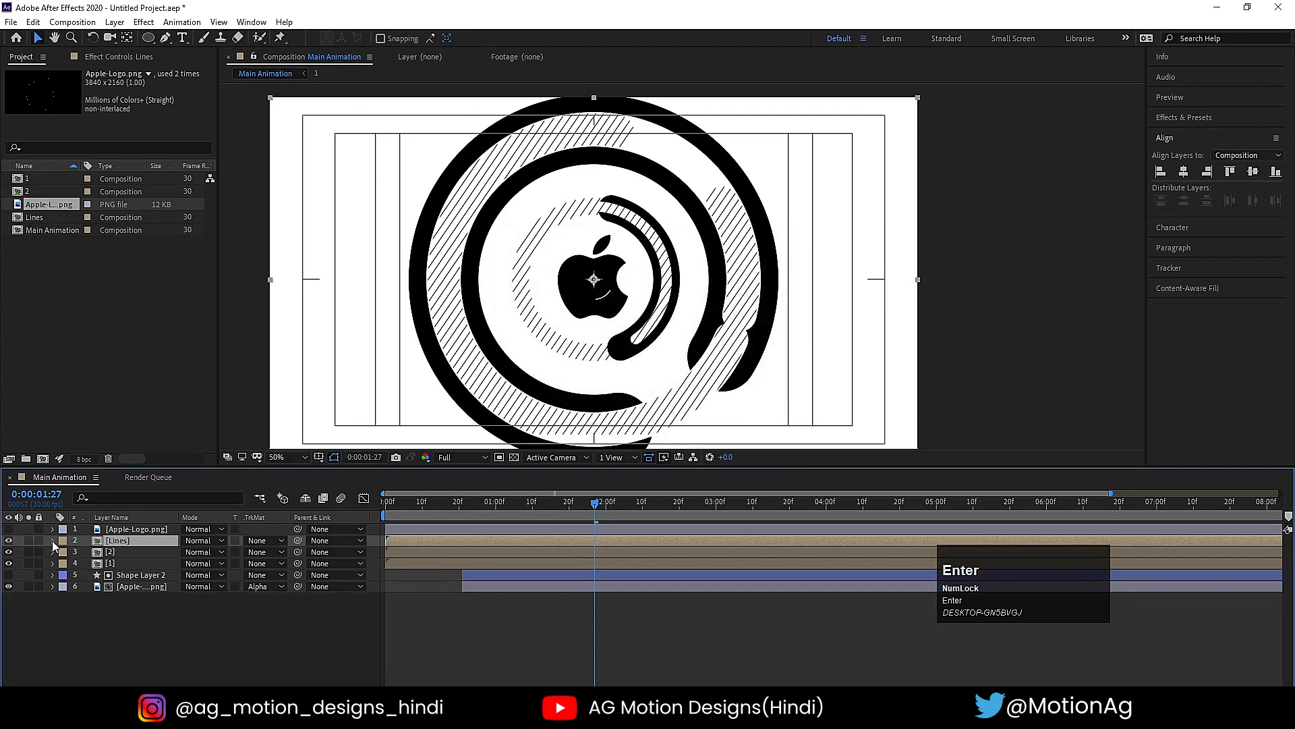
- Duplicate the Lines layer and set the upper copy's track matte to Alpha Matte from the large Apple-Logo.png layer above
key("ctrl+d")
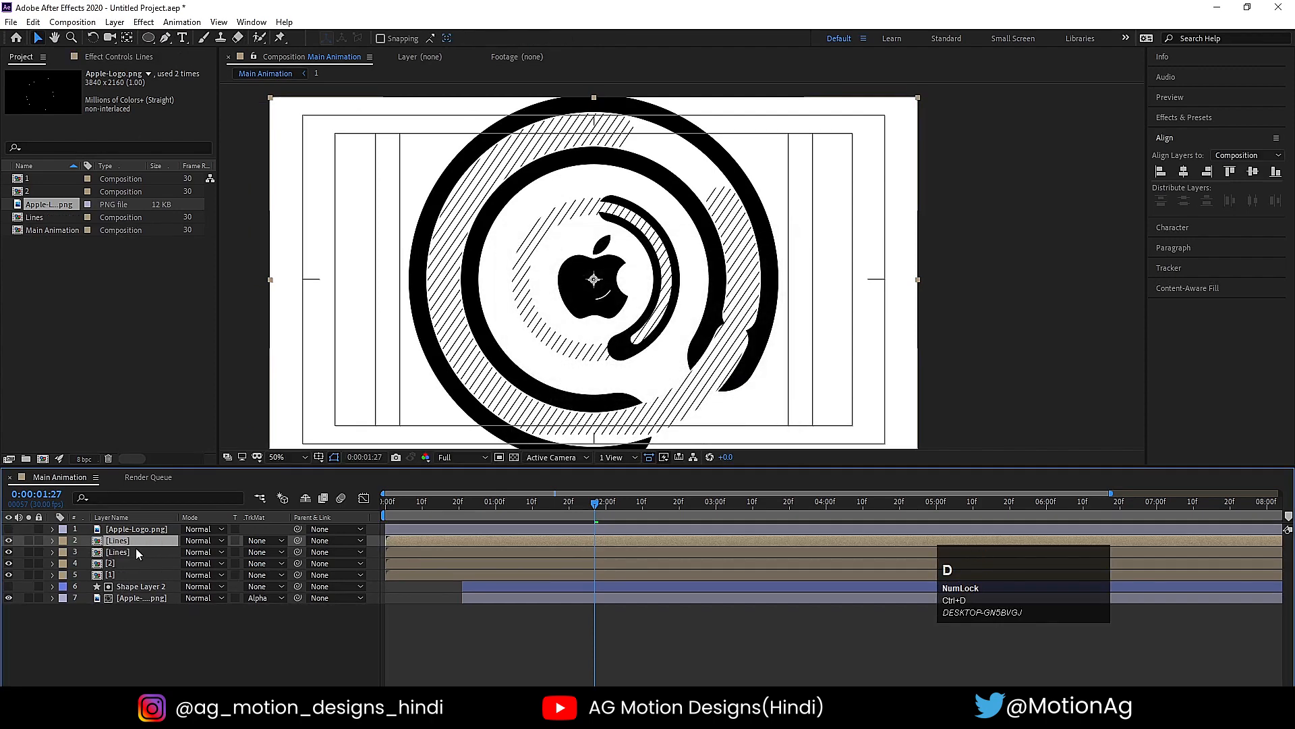
left_click(8, 530)
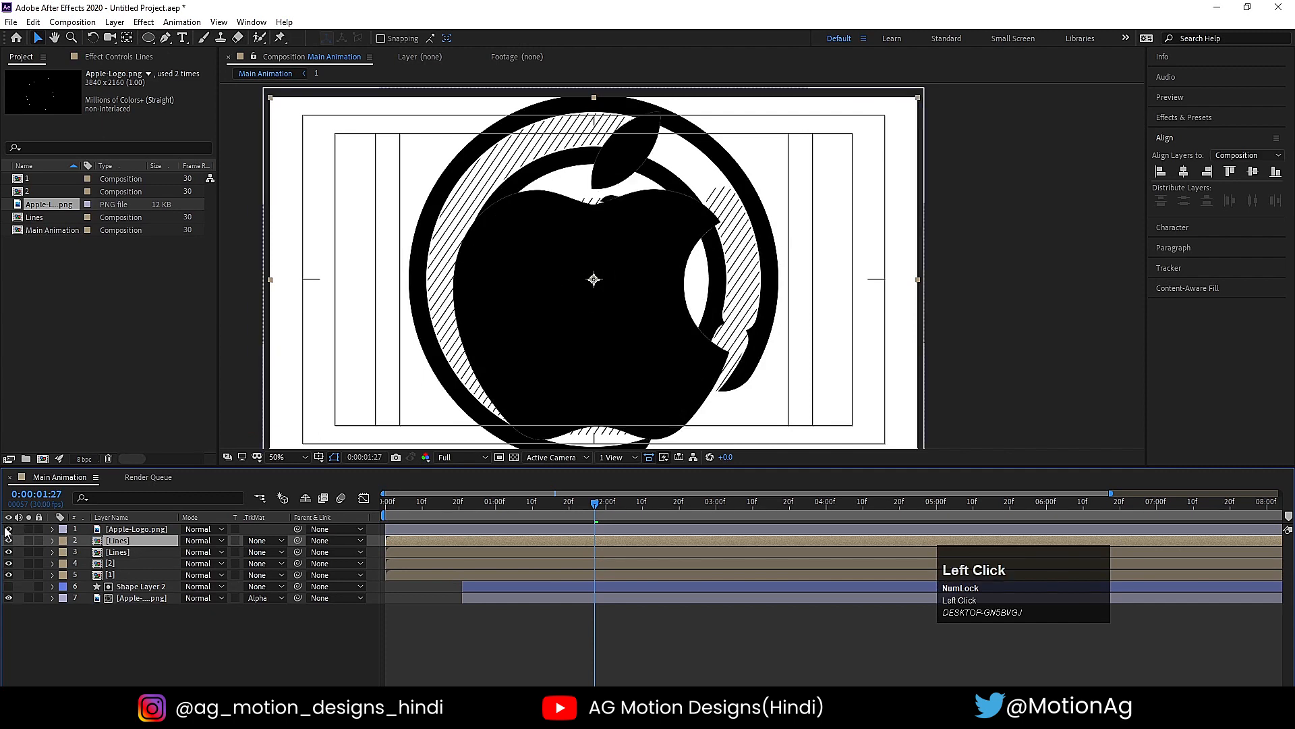
left_click(4, 528)
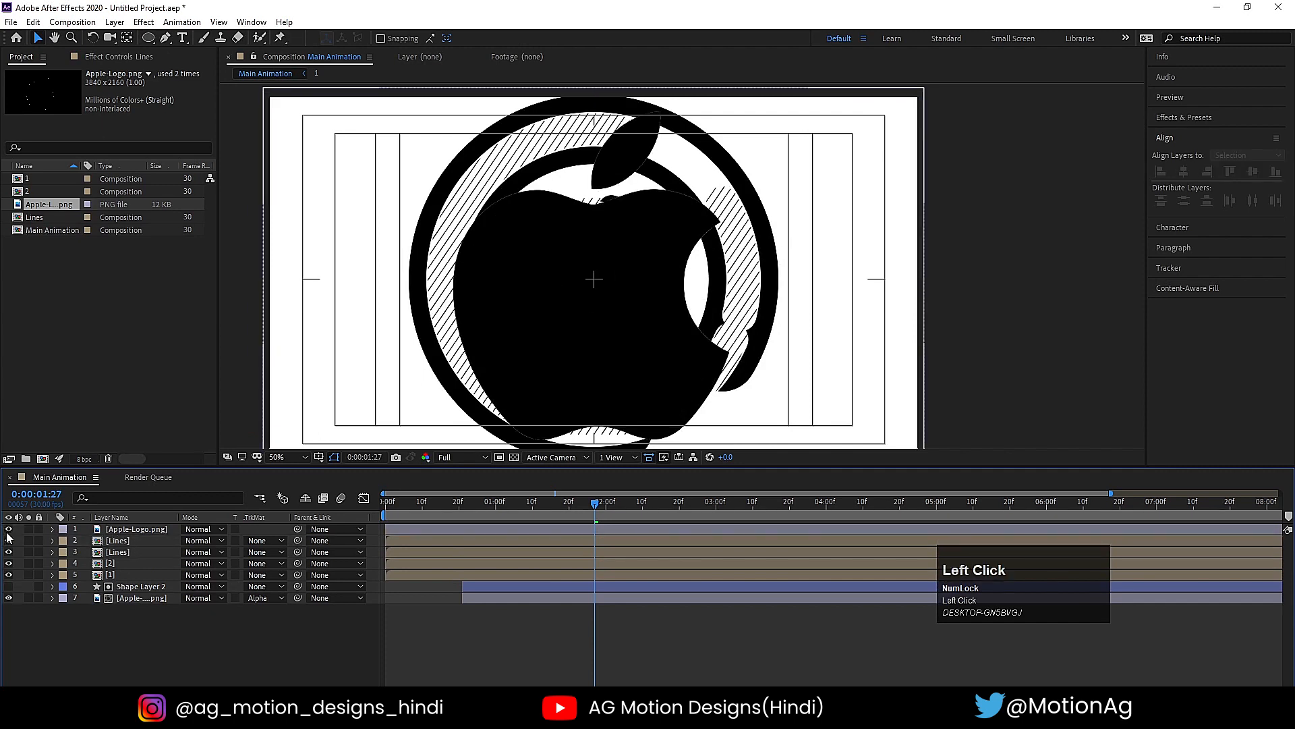
left_click(8, 529)
left_click(156, 552)
left_click(156, 541)
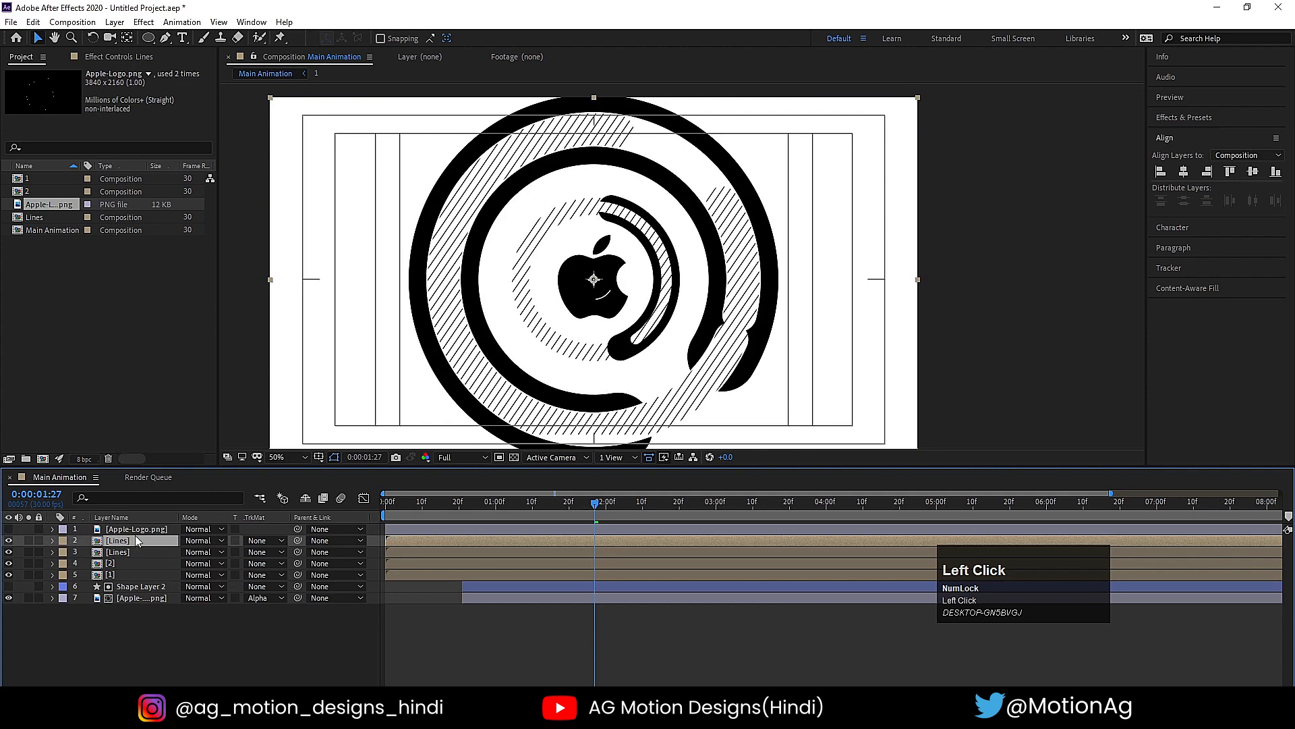
left_click(243, 540)
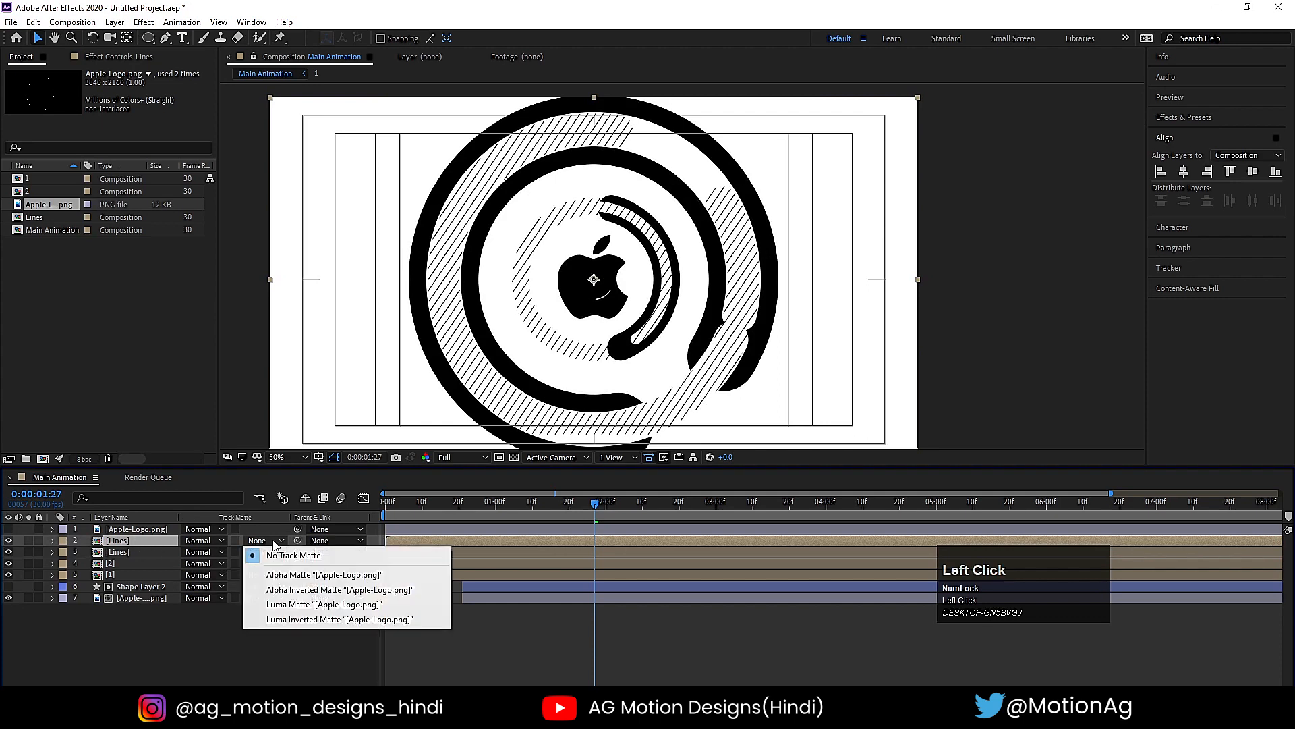
left_click(295, 574)
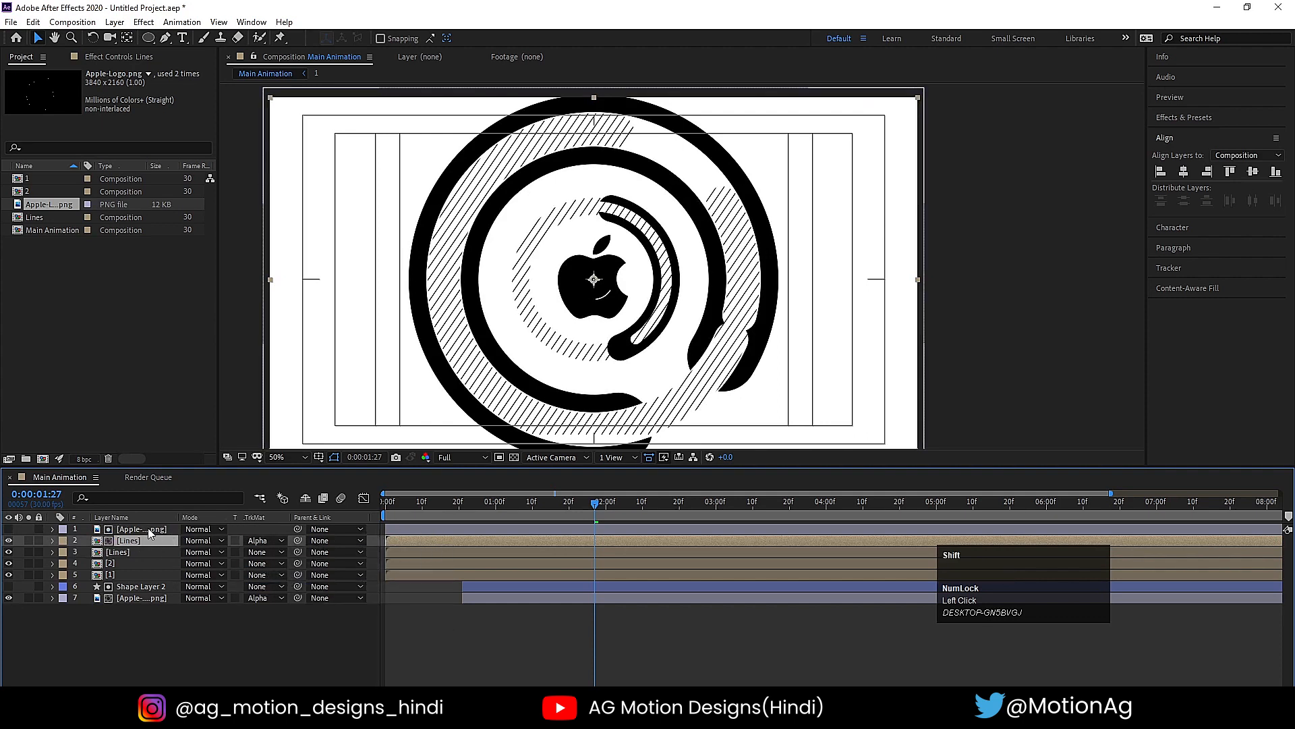
- Move the large logo matte and the upper Lines copy to start at 0:00:00:20, and preview from there
left_click(402, 529, "shift")
left_click_drag(429, 511, 460, 505)
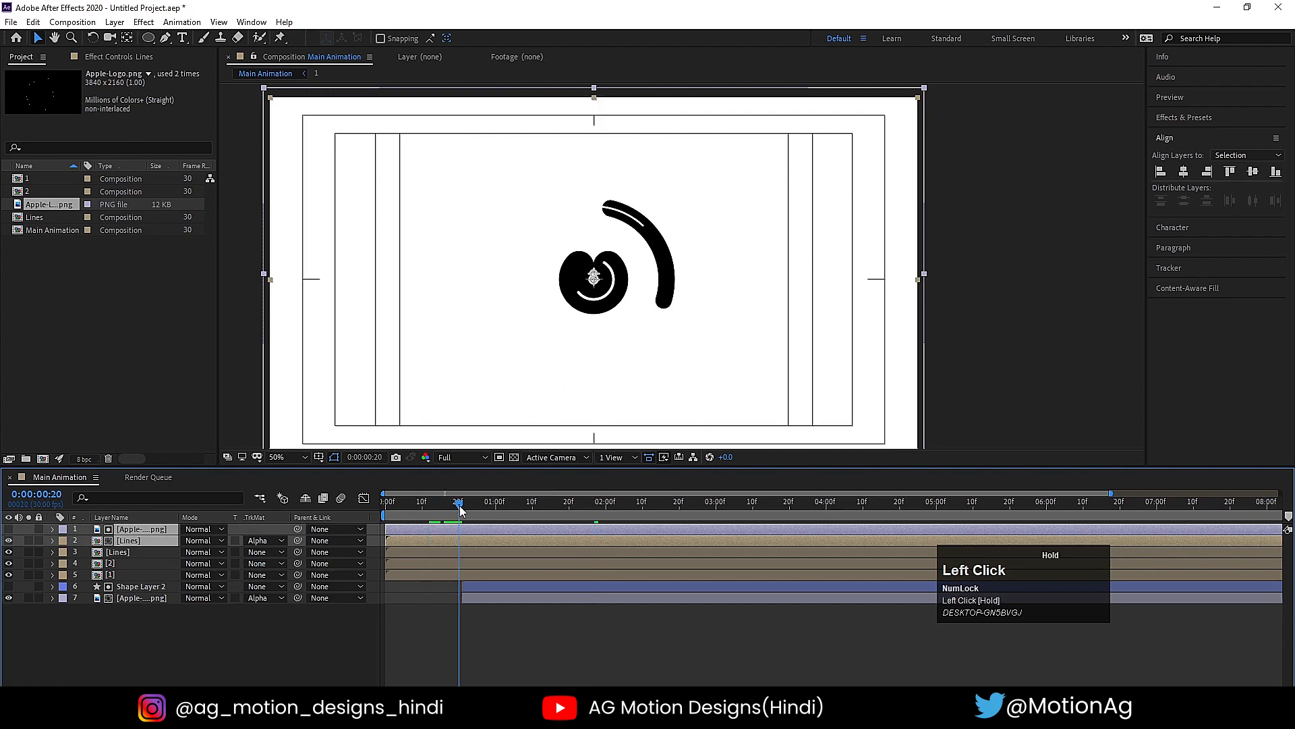
key("bracketleft")
key("space")
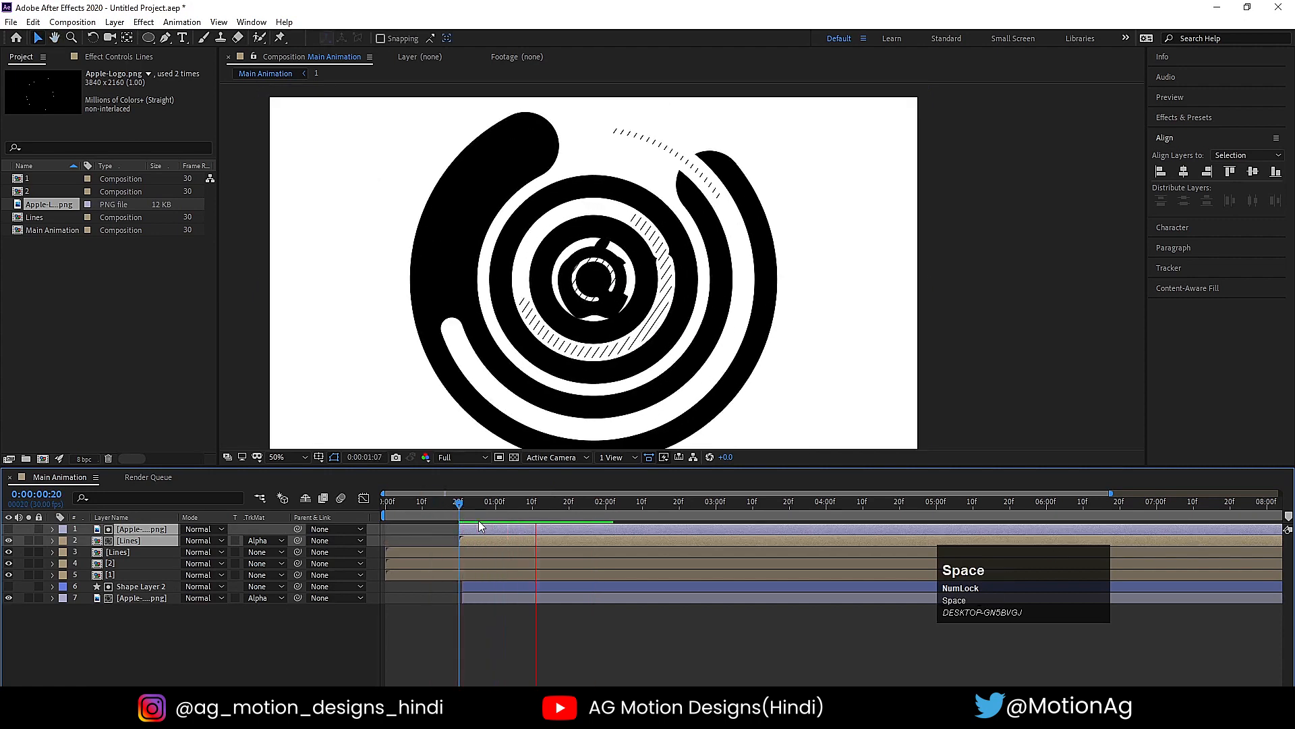
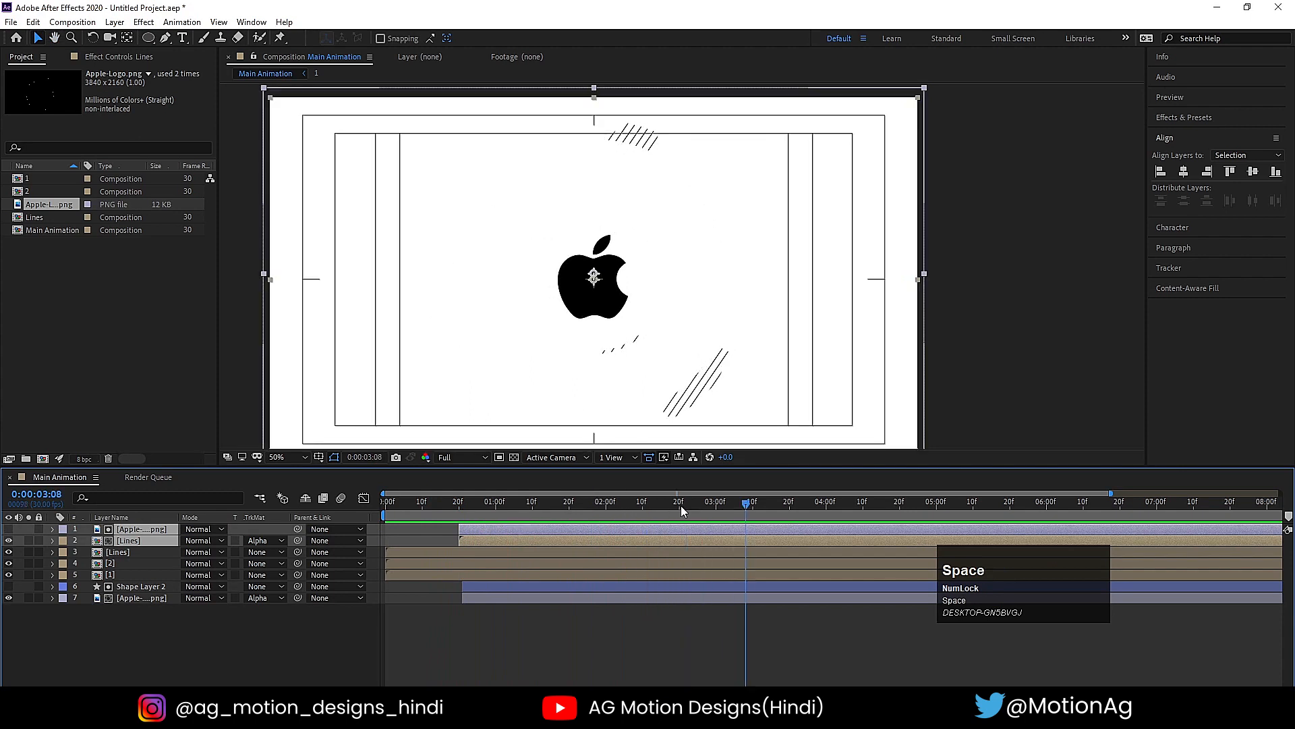
- Scale the large Apple-Logo.png matte layer down to 42%, checking it at 0:00:02:16
left_click_drag(681, 505, 665, 509)
left_click(157, 653)
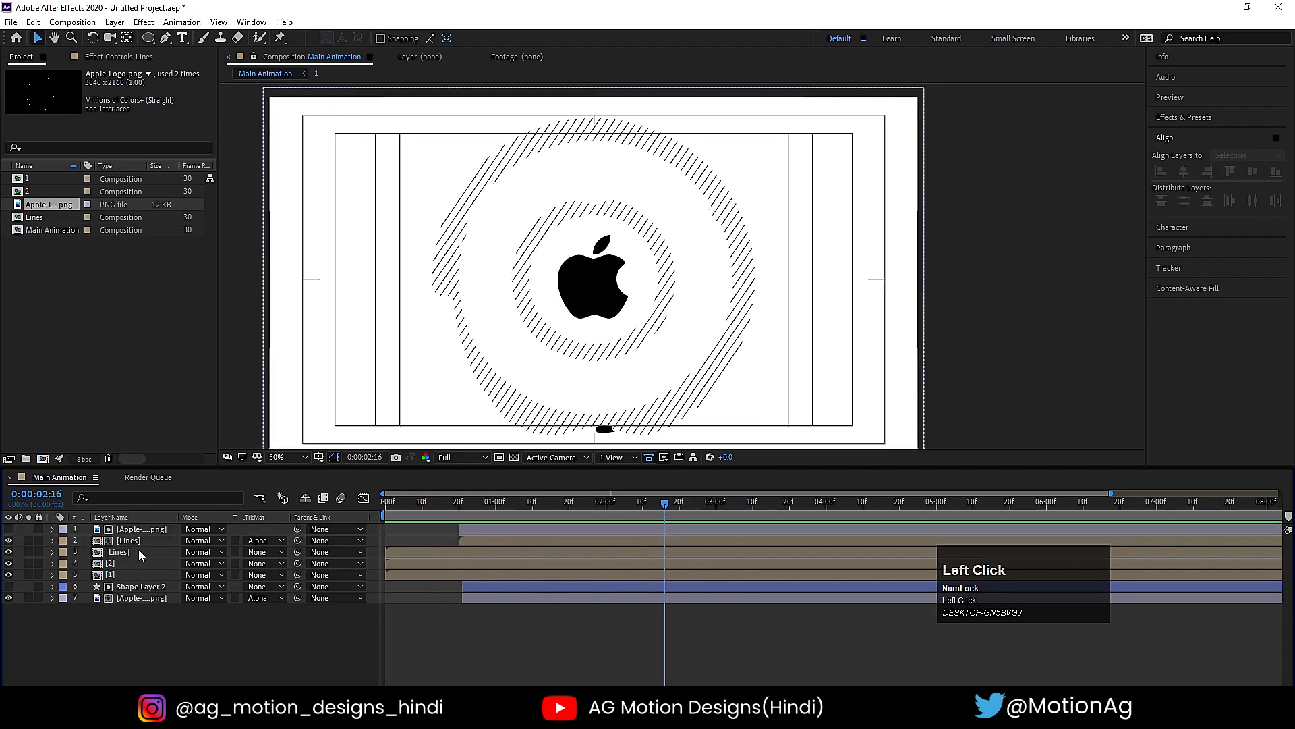
left_click(131, 530)
key("s")
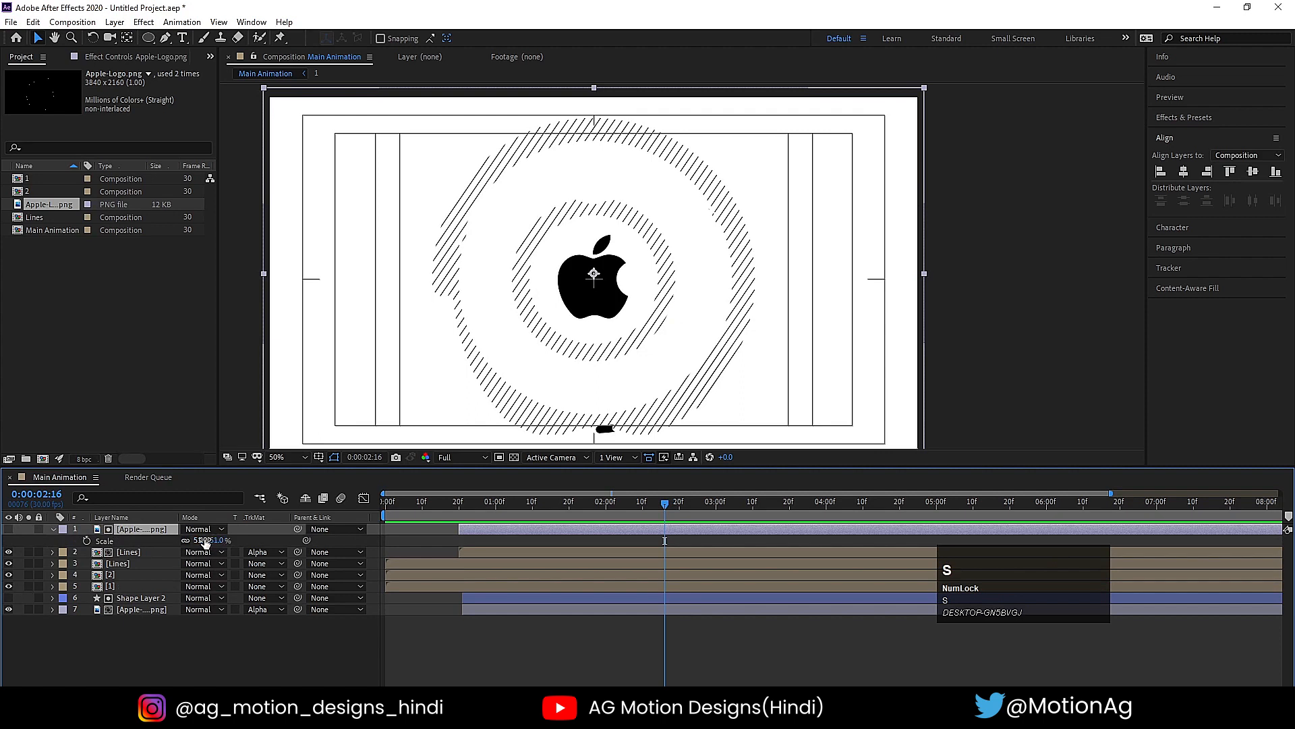
left_click_drag(203, 541, 197, 540)
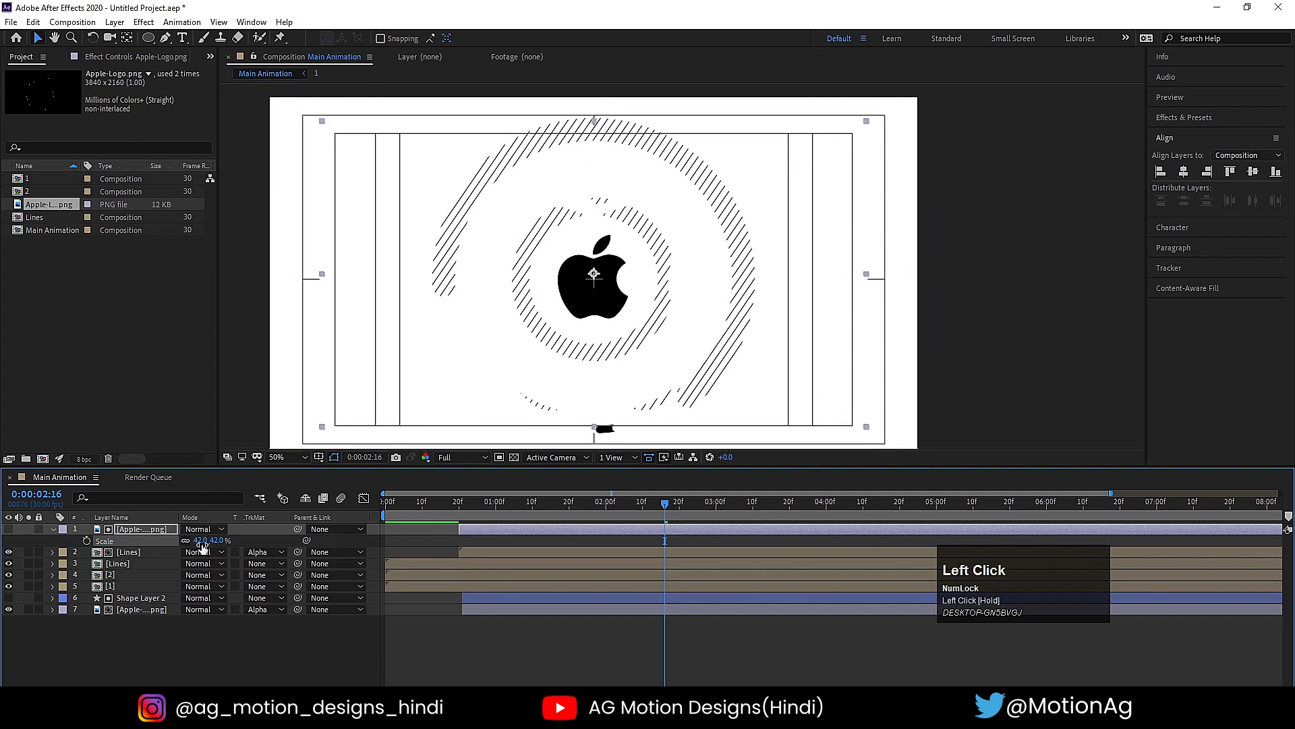
- Try starting the large logo matte and upper Lines copy at about 0:00:00:10, and preview the animation
left_click(382, 504)
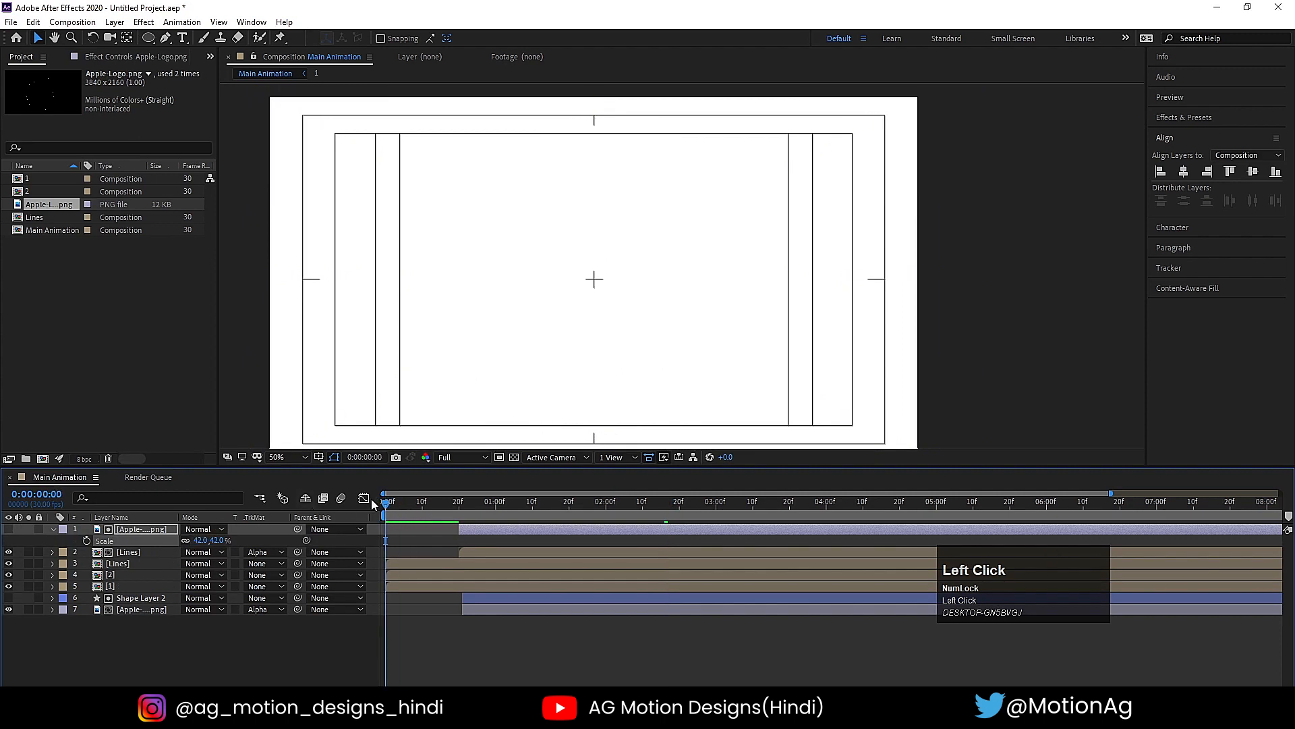
left_click(478, 548, "shift")
left_click_drag(487, 551, 449, 548)
key("space")
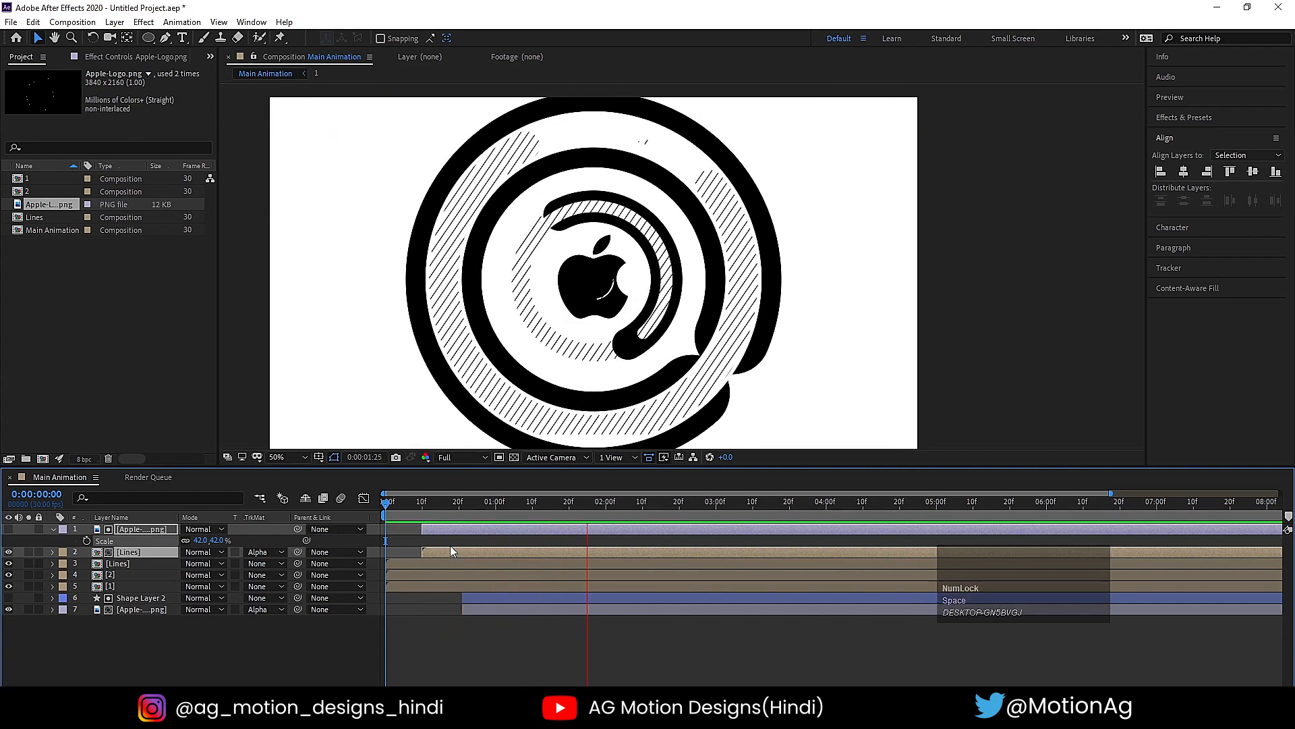
key("space")
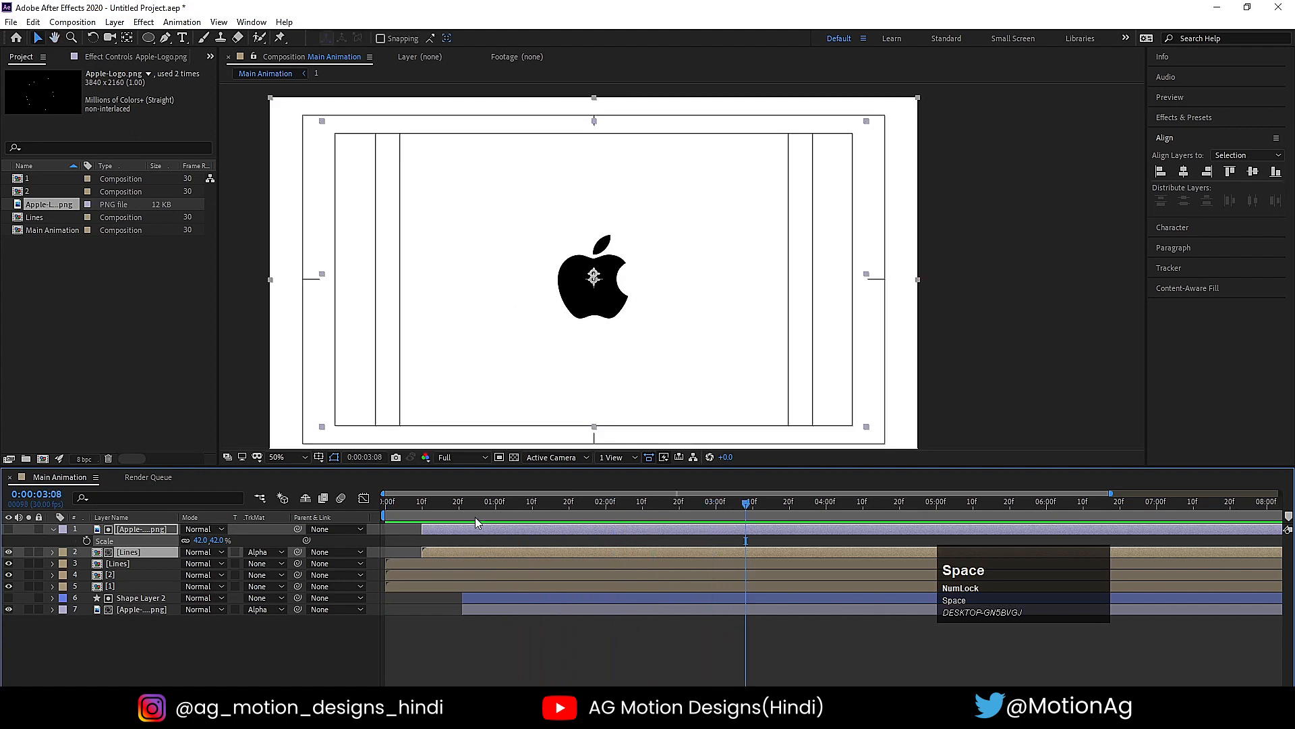
- Move the large logo matte and the upper Lines copy to start at 0:00:00:29, and preview from the beginning
left_click_drag(431, 527, 505, 513)
left_click(510, 543)
key("space")
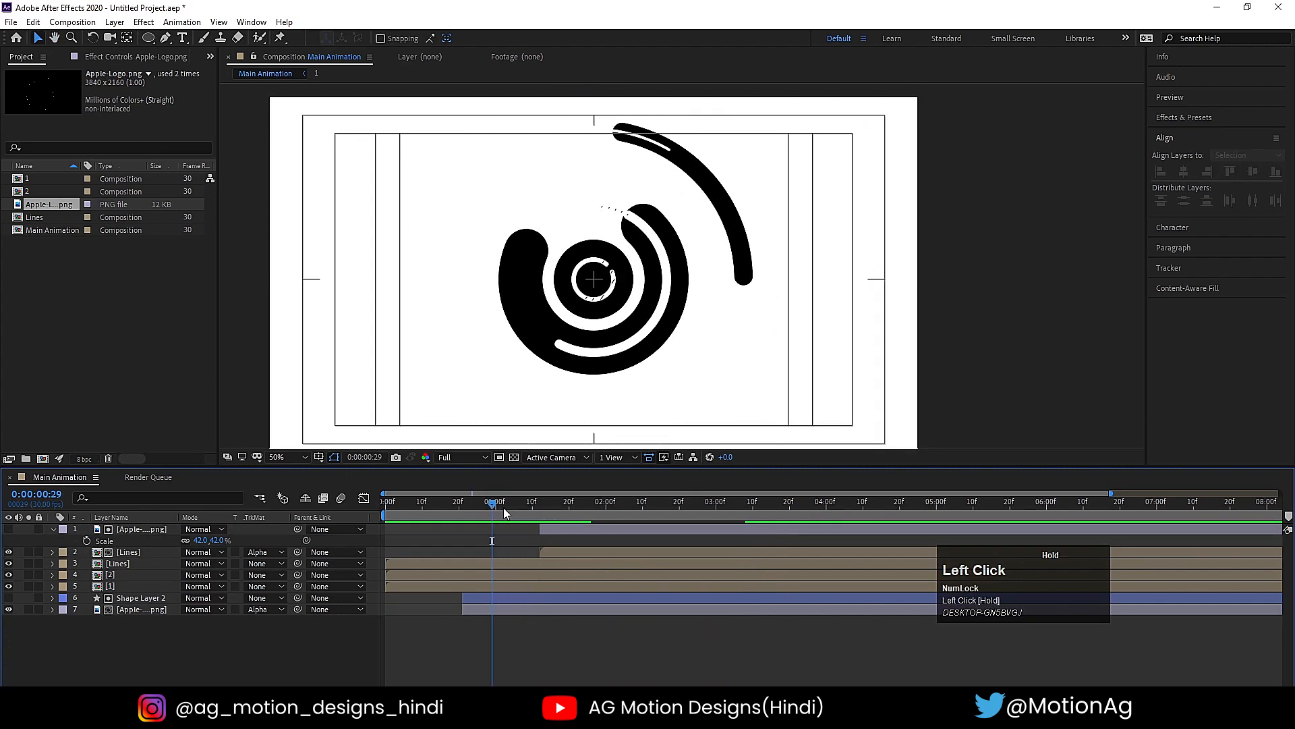
left_click(541, 550)
left_click(545, 530, "shift")
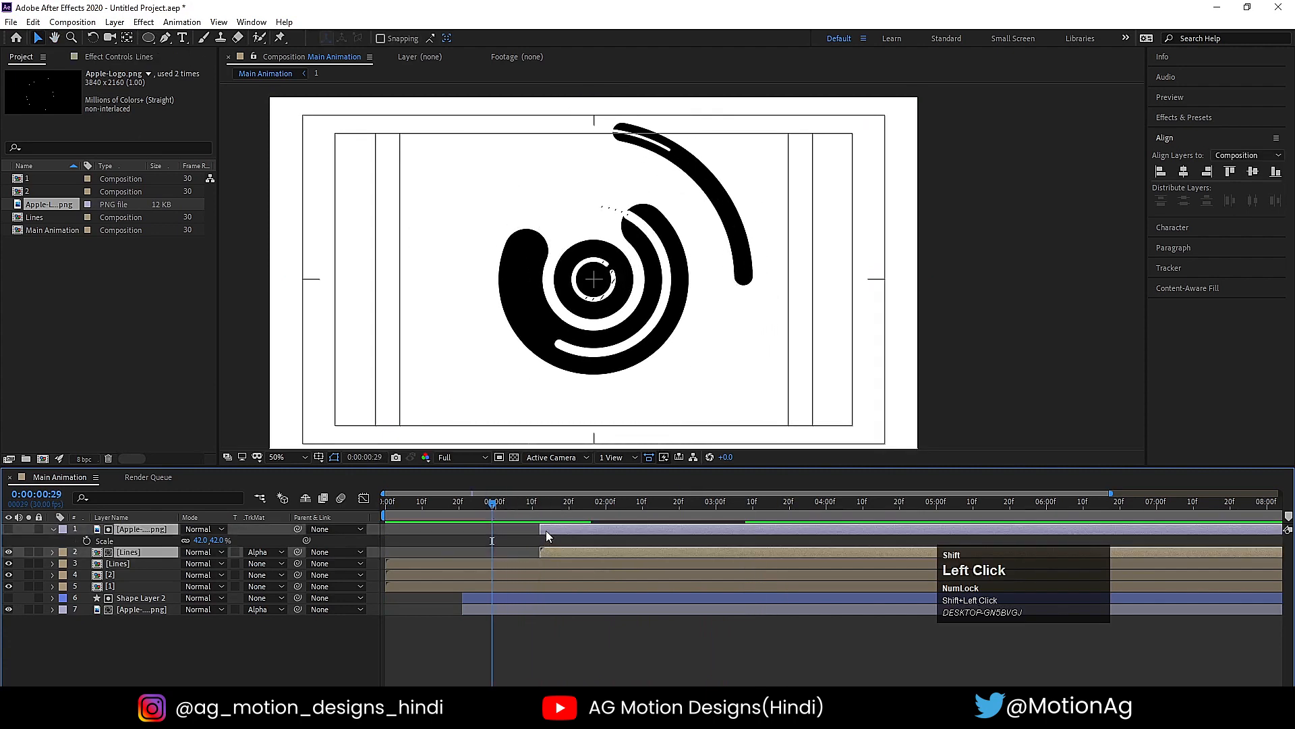
key("bracketleft")
left_click(496, 541)
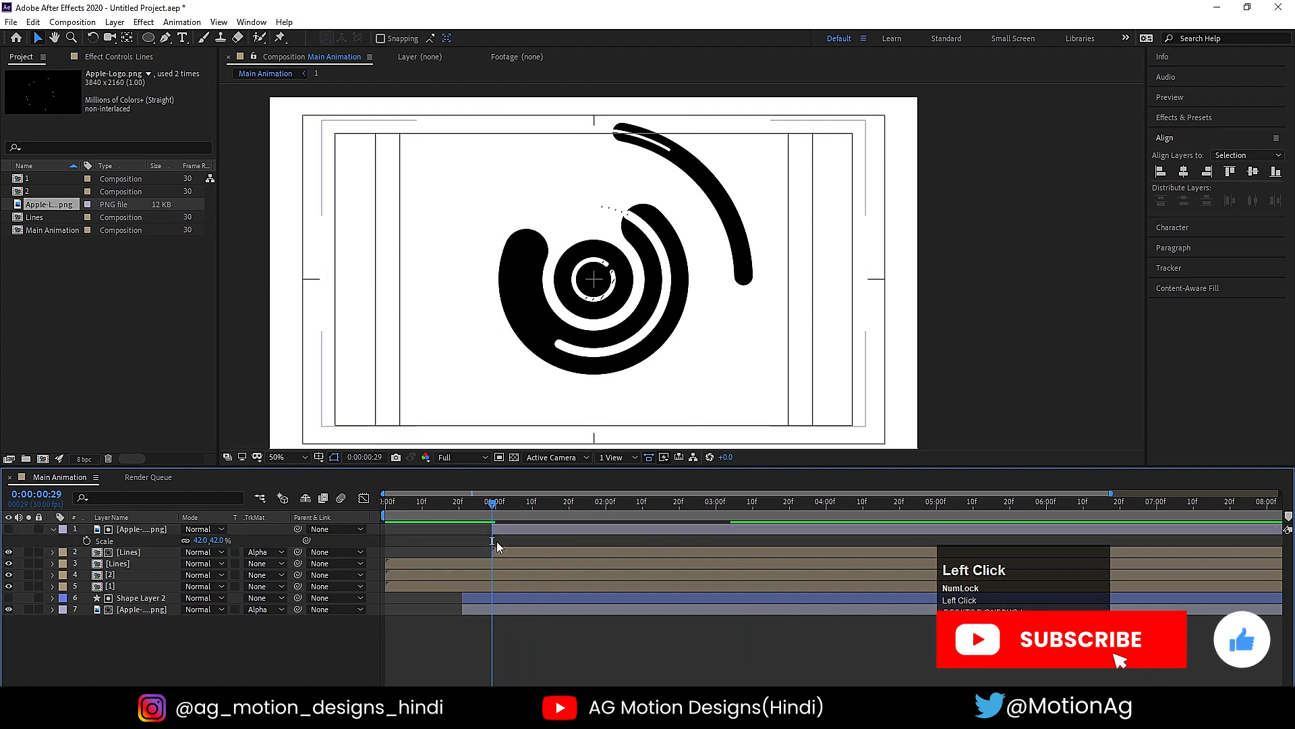
key("space")
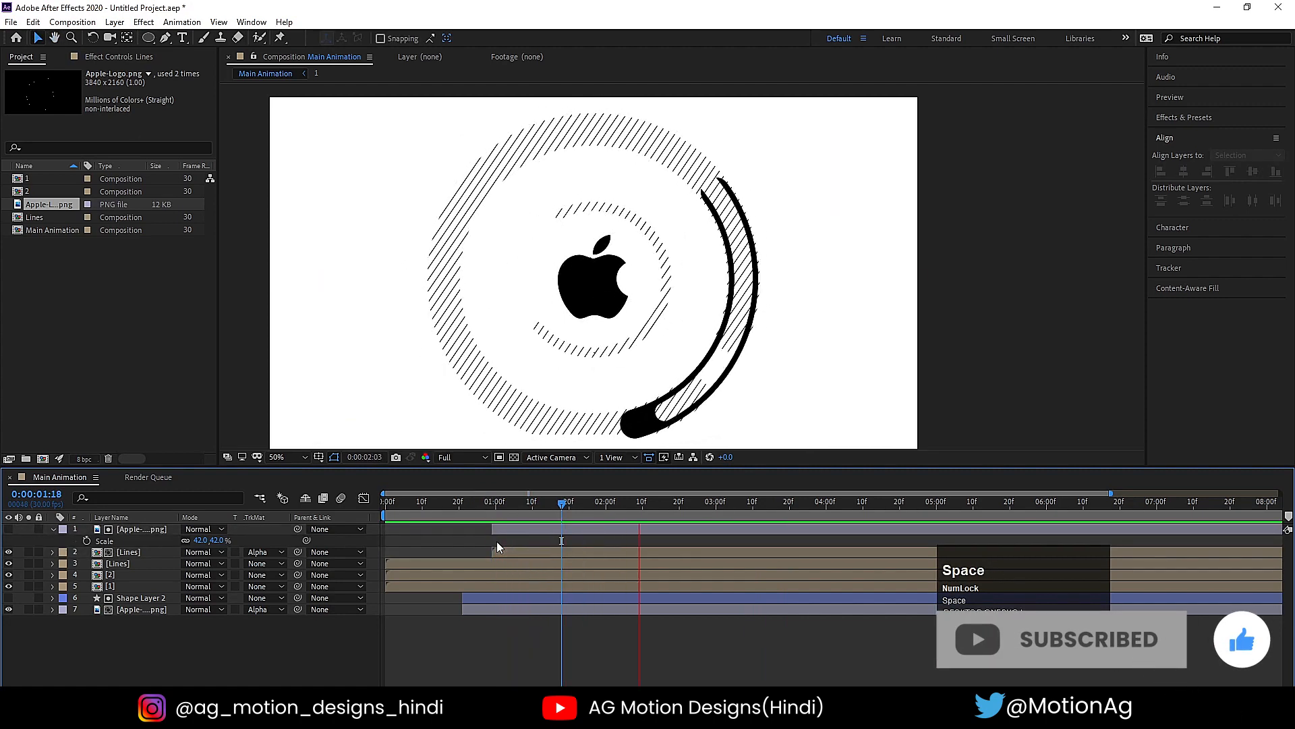
left_click(273, 504)
key("space")
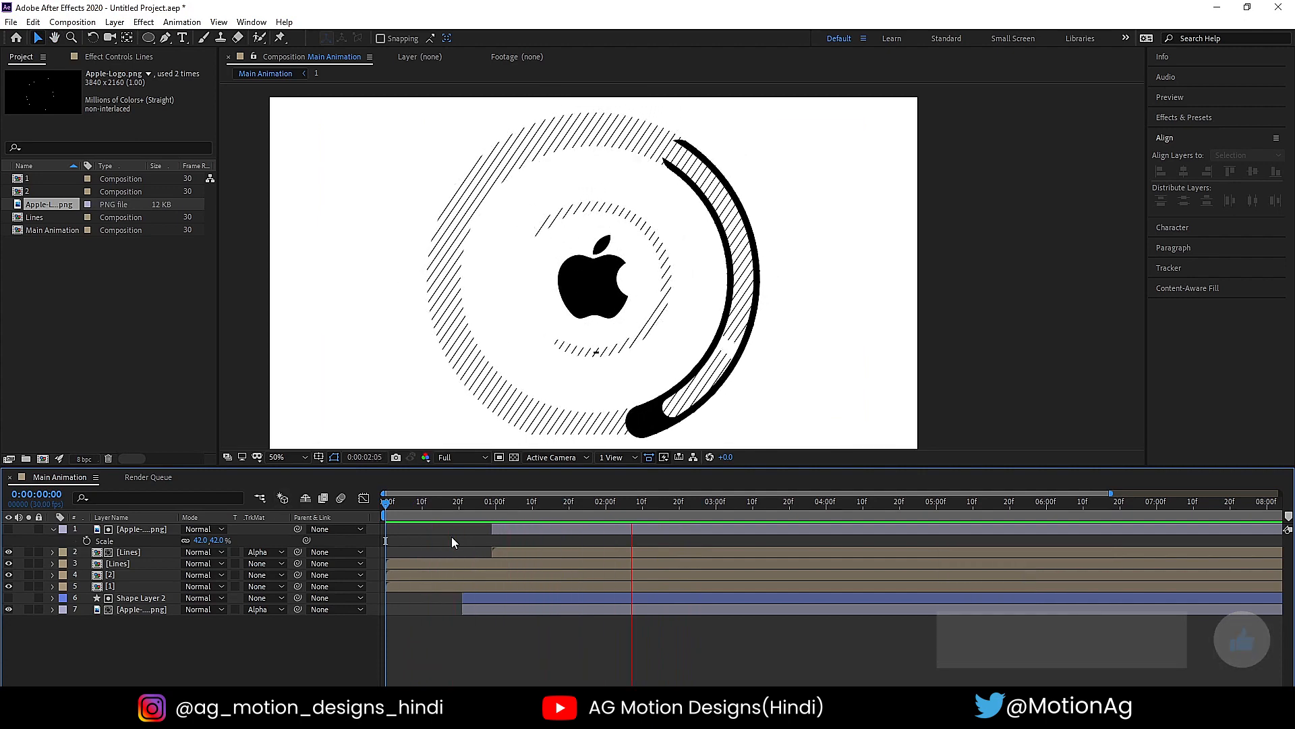
key("space")
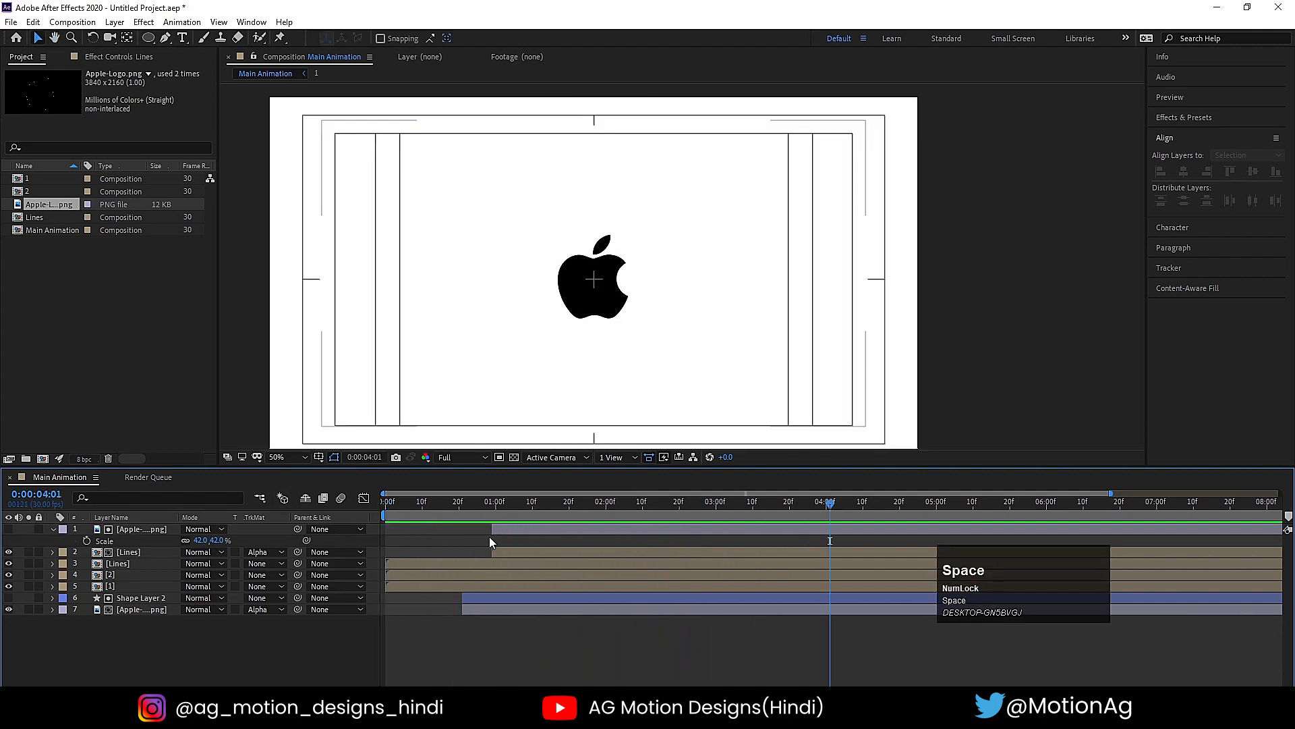
- Collapse the open layer properties and add a white solid beneath all the other layers as the background
key("u")
key("u")
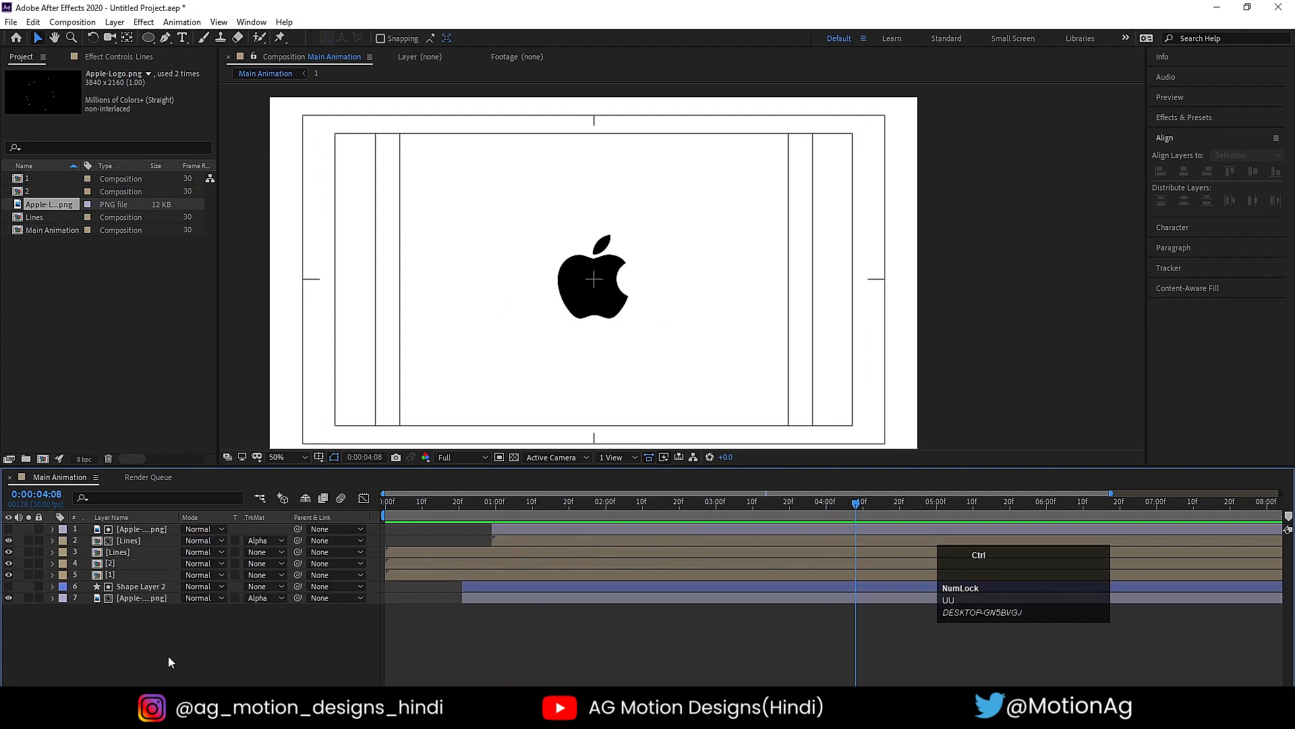
key("ctrl+y")
key("Return")
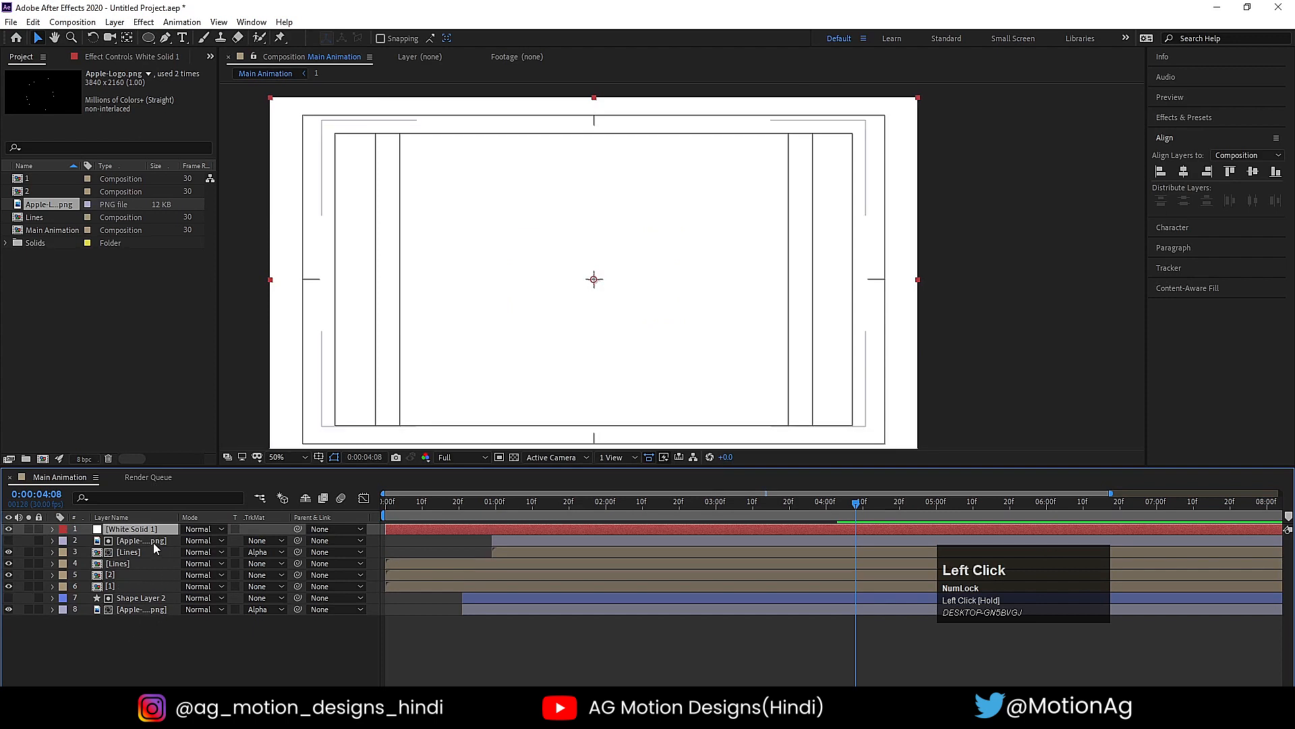
left_click_drag(140, 532, 187, 598)
- End the work area at 0:00:05:00 and preview the animation
left_click(291, 458)
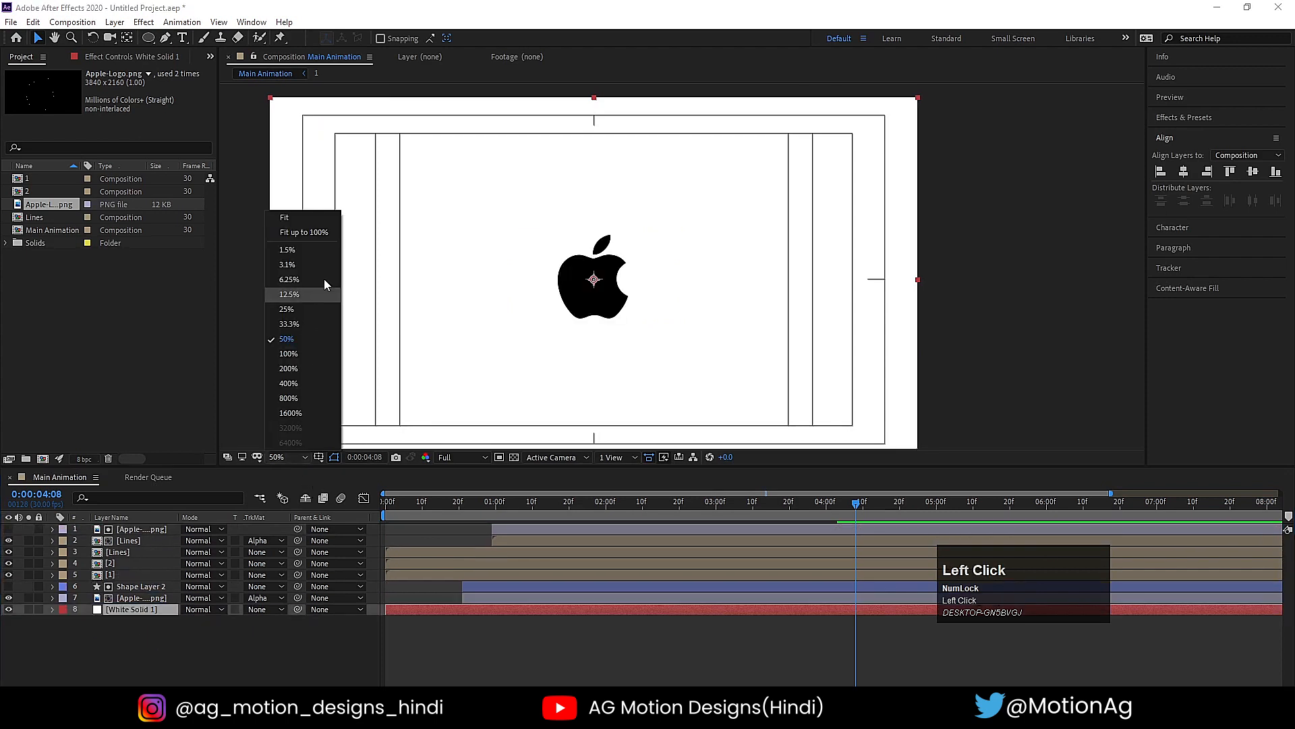
left_click(284, 216)
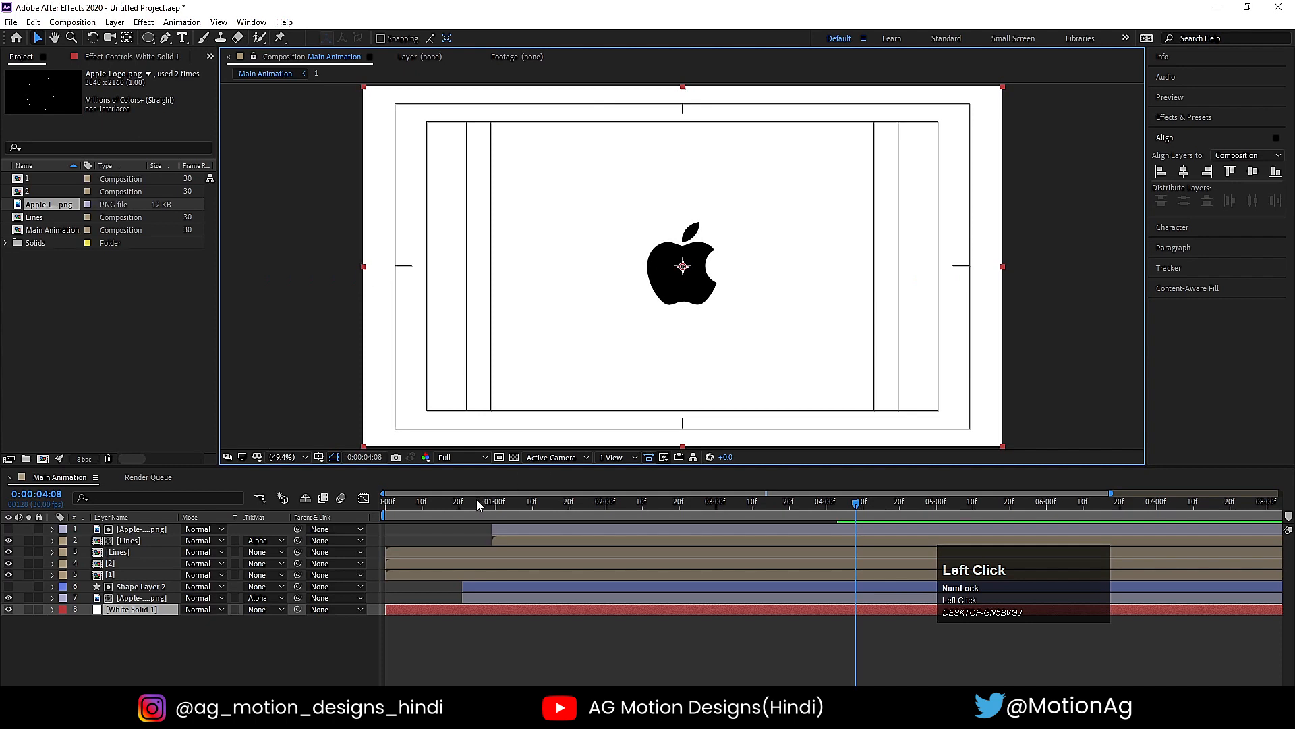
key("space")
left_click(933, 503)
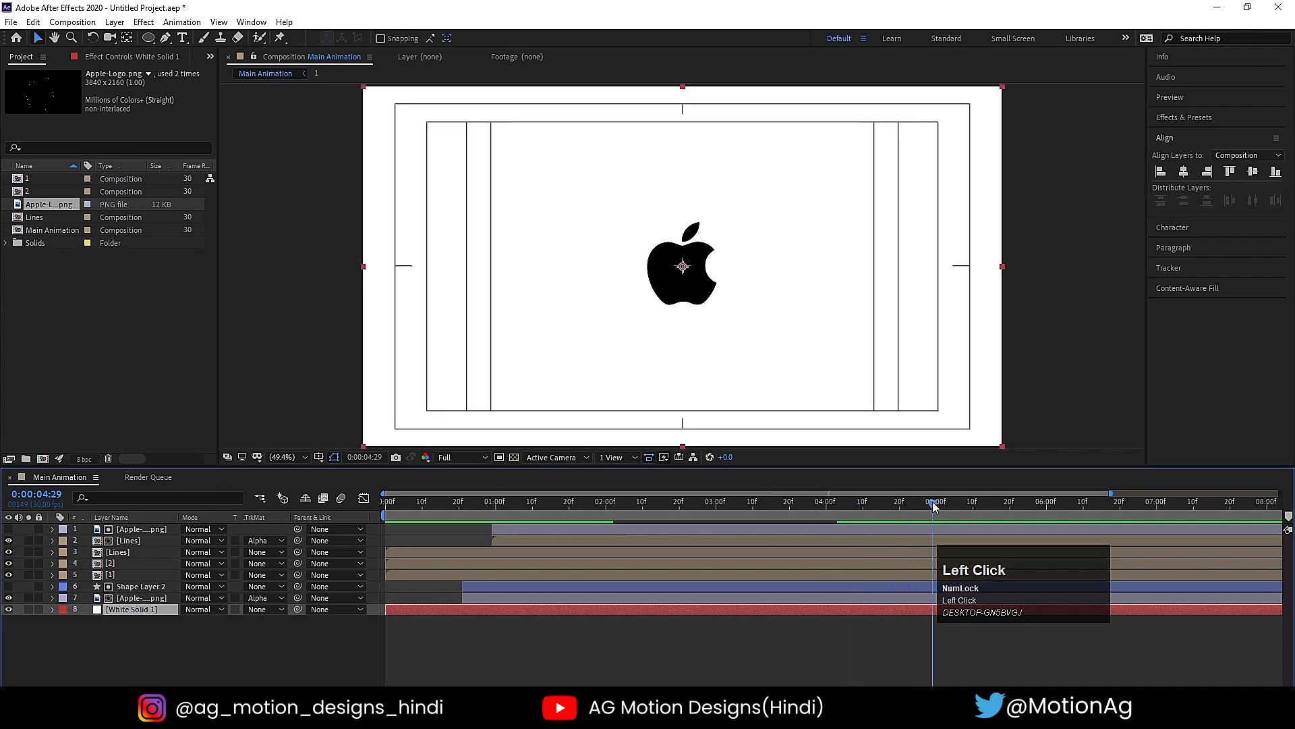
key("n")
key("space")
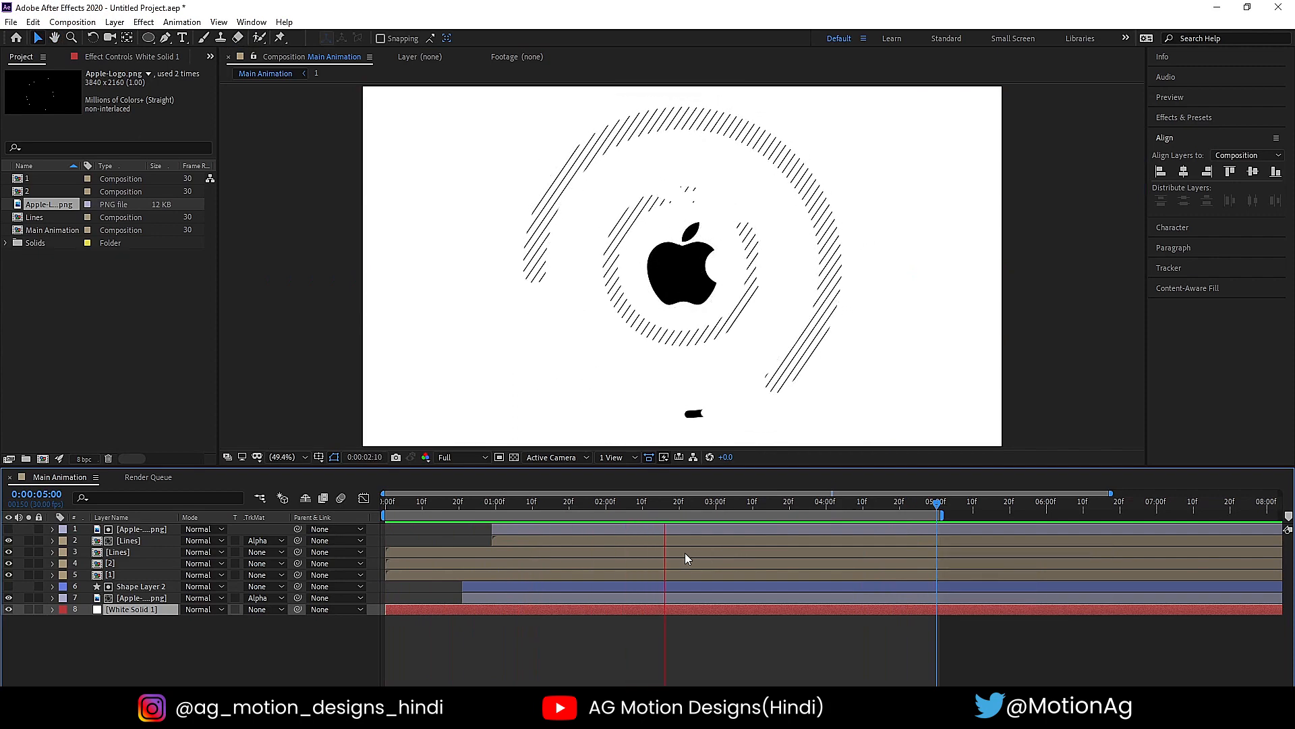
key("space")
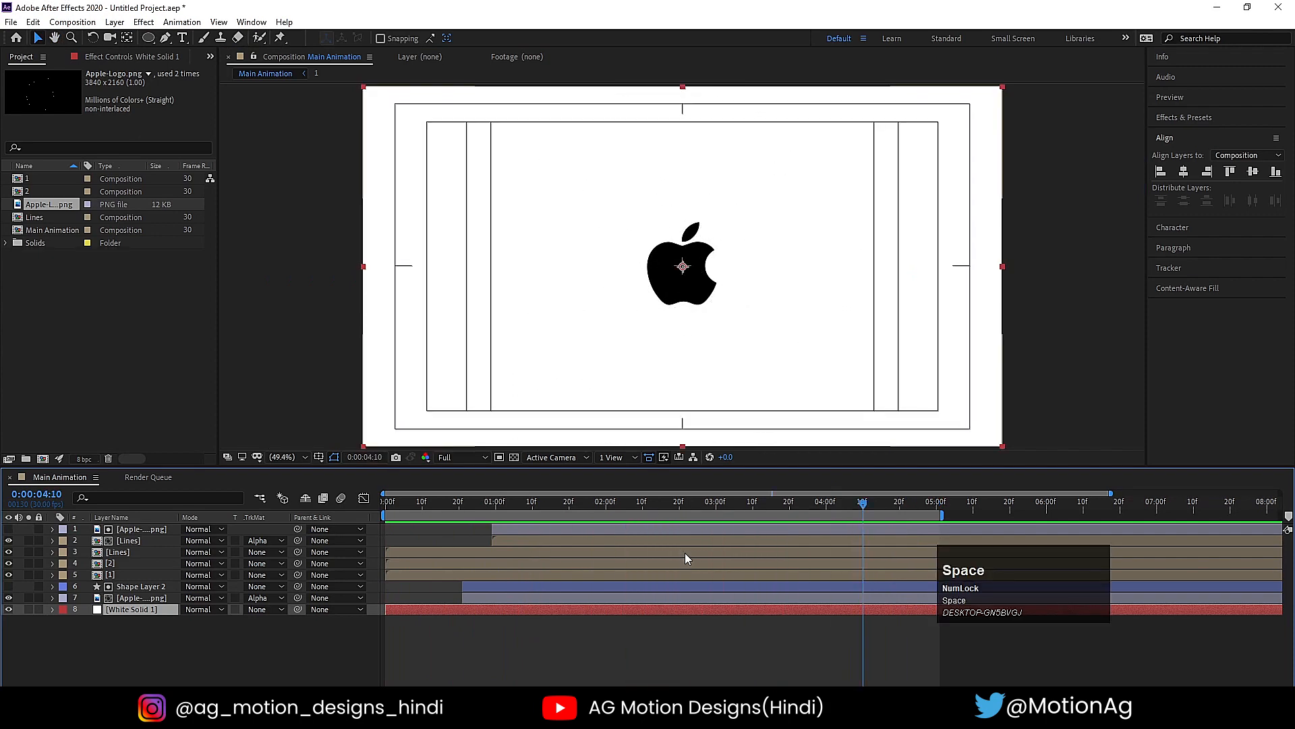
key("space")
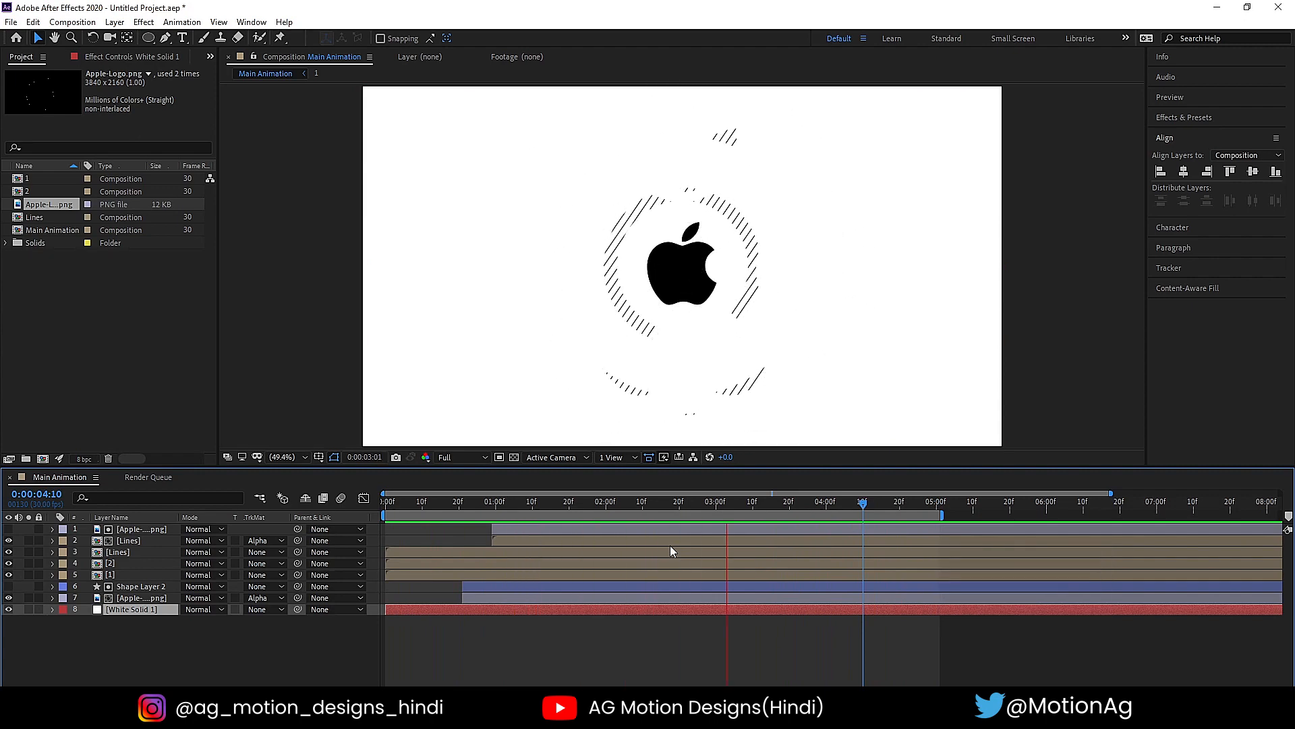
key("space")
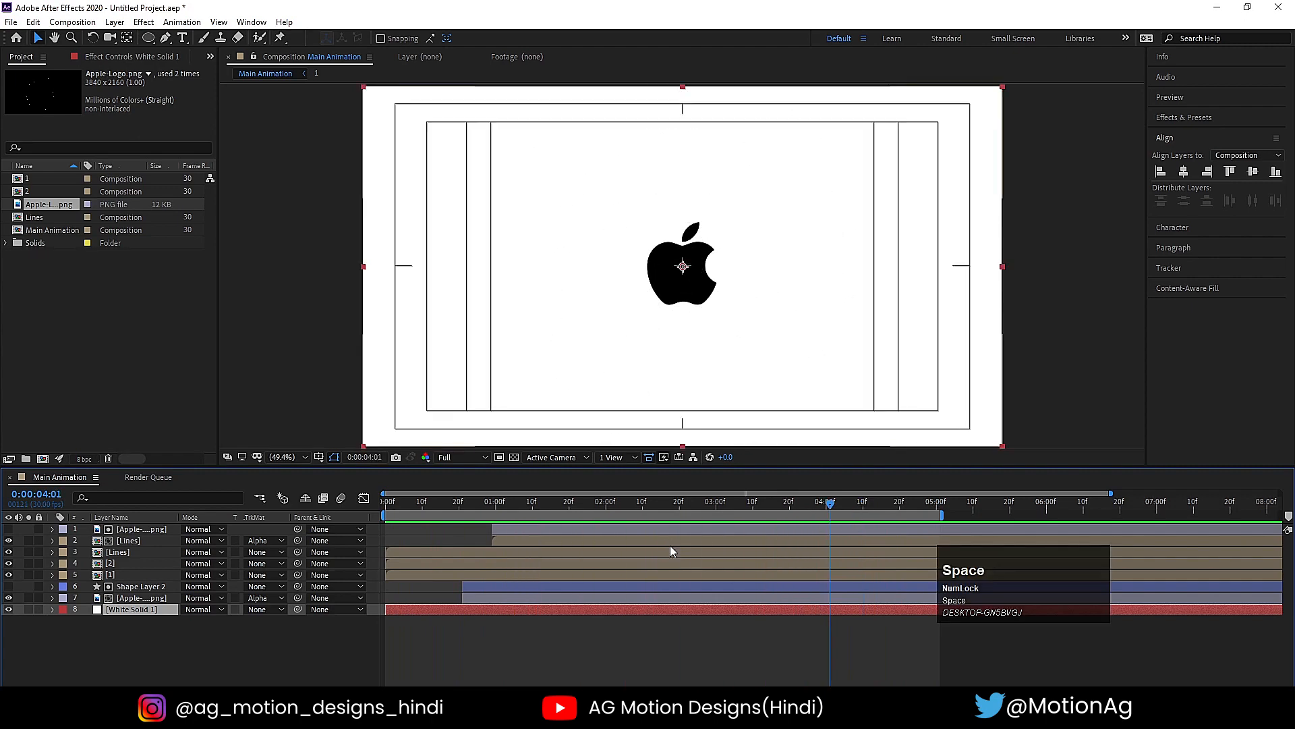
- Pre-compose all layers above the white solid into a composition named Animation, and preview it to 0:00:01:14
left_click(138, 598)
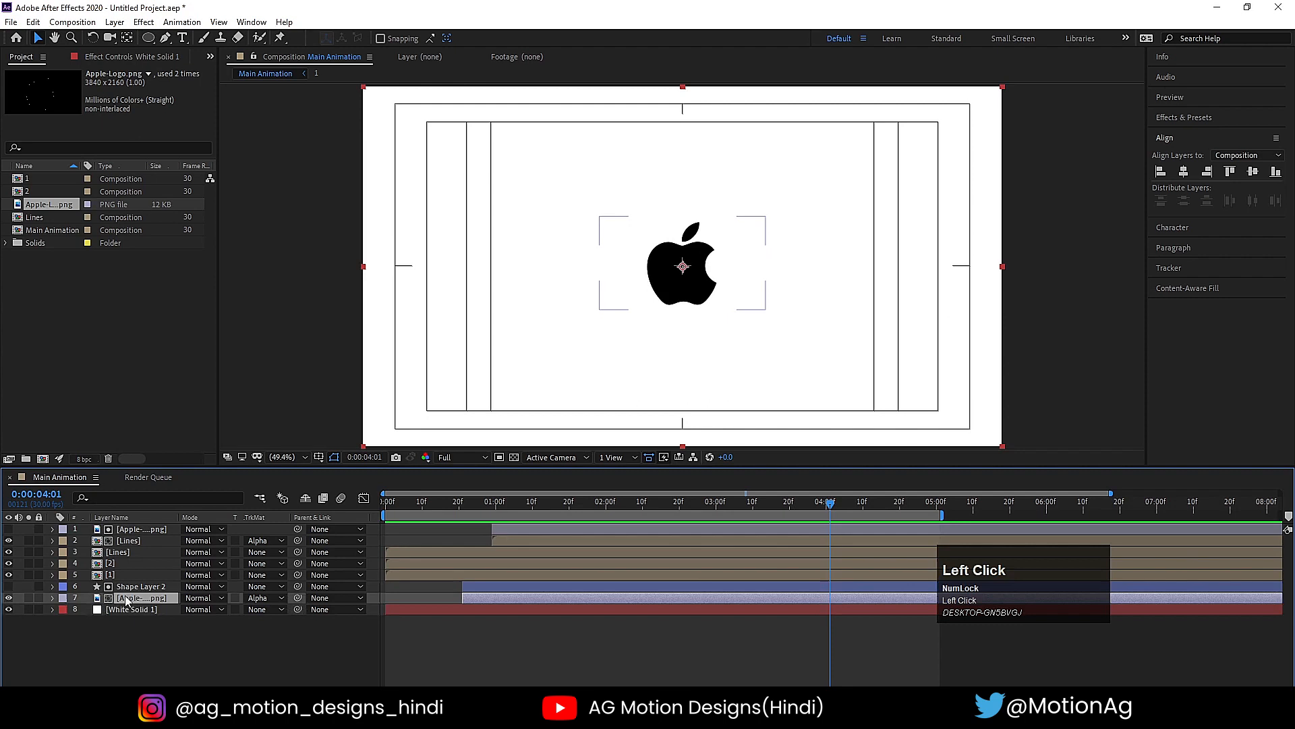
left_click(117, 552)
left_click(441, 504)
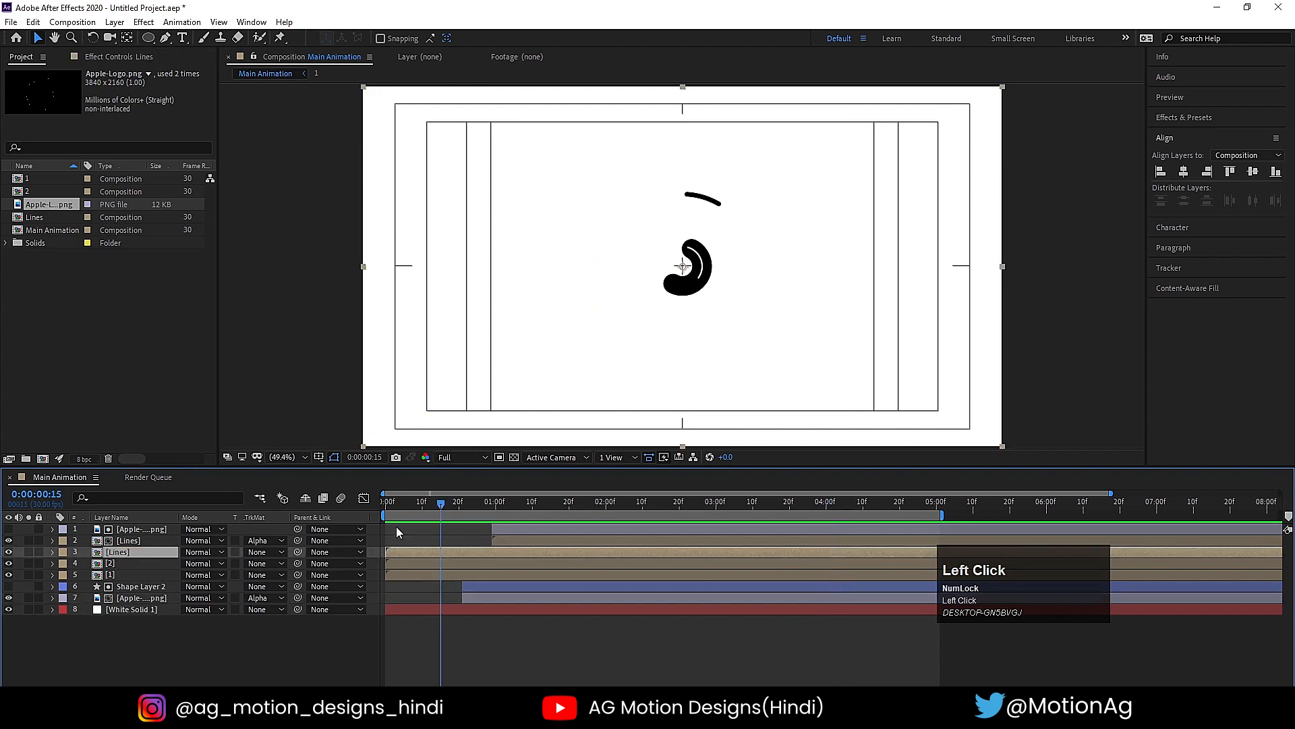
left_click(141, 564)
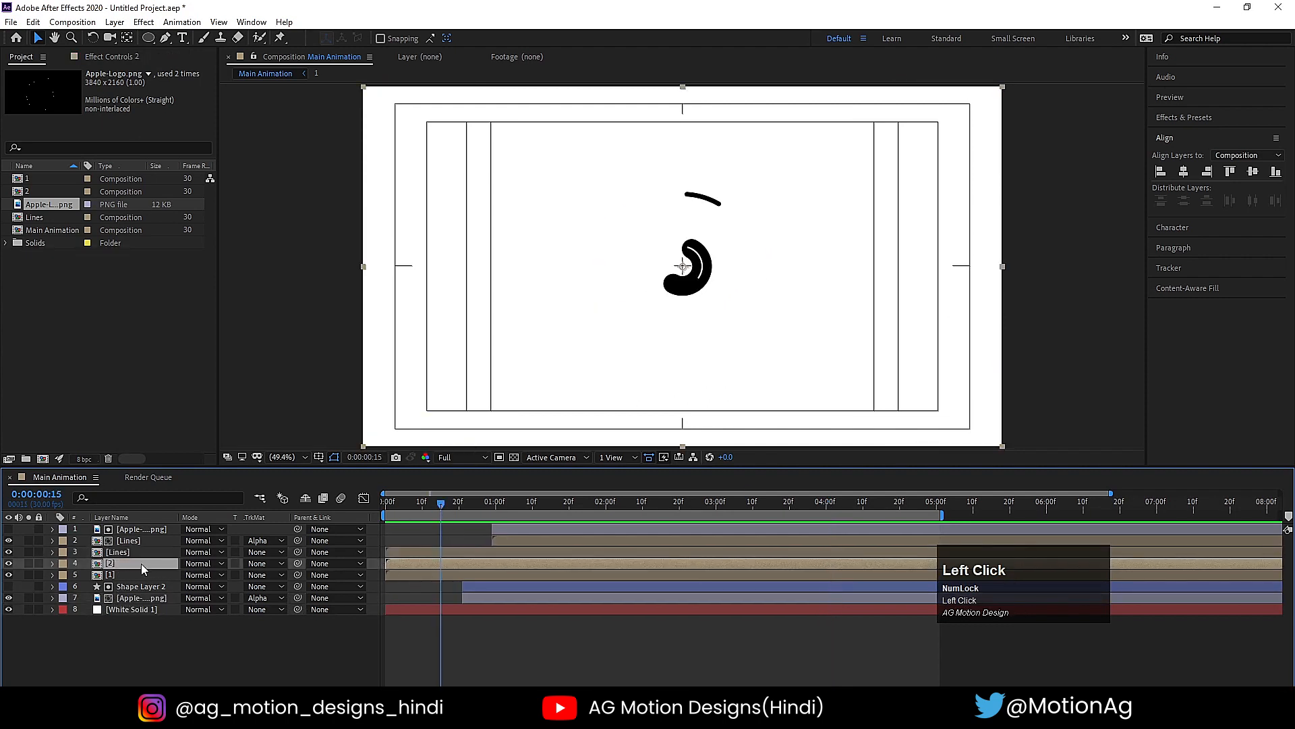
left_click(139, 598)
left_click(122, 530, "shift")
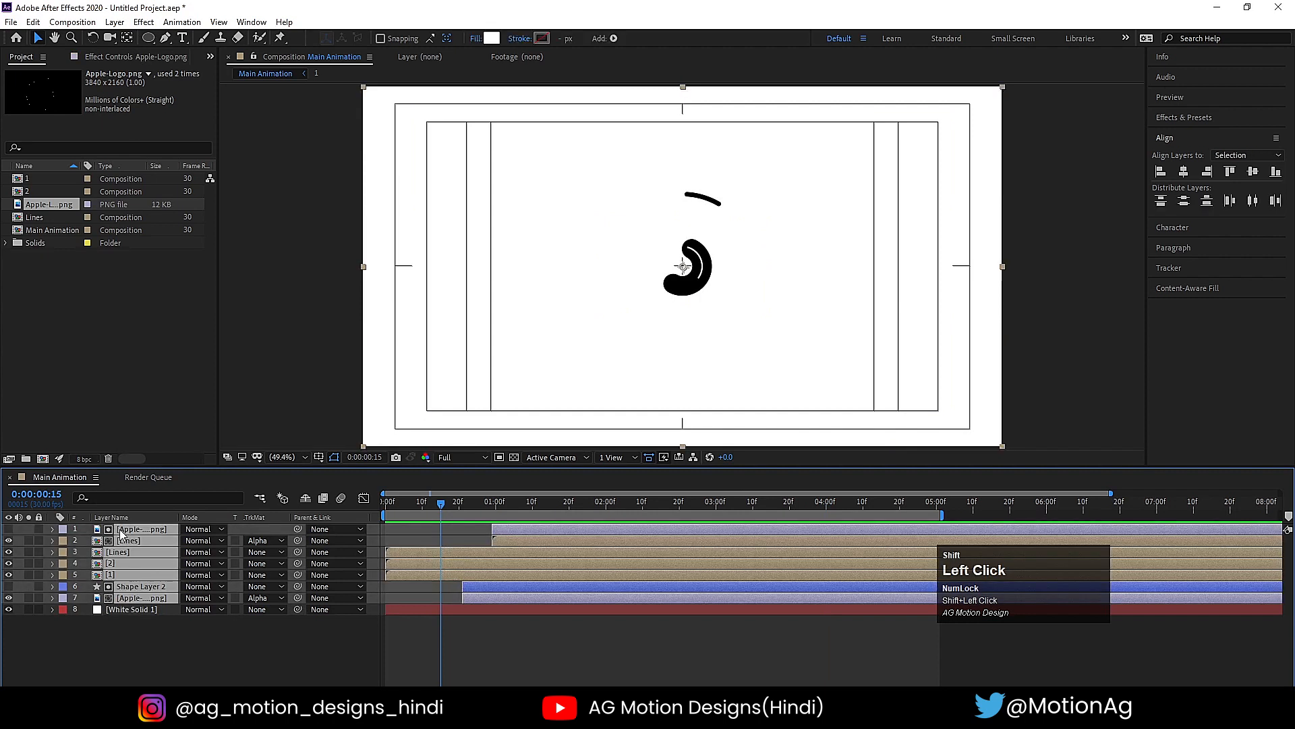
key("ctrl+shift+c")
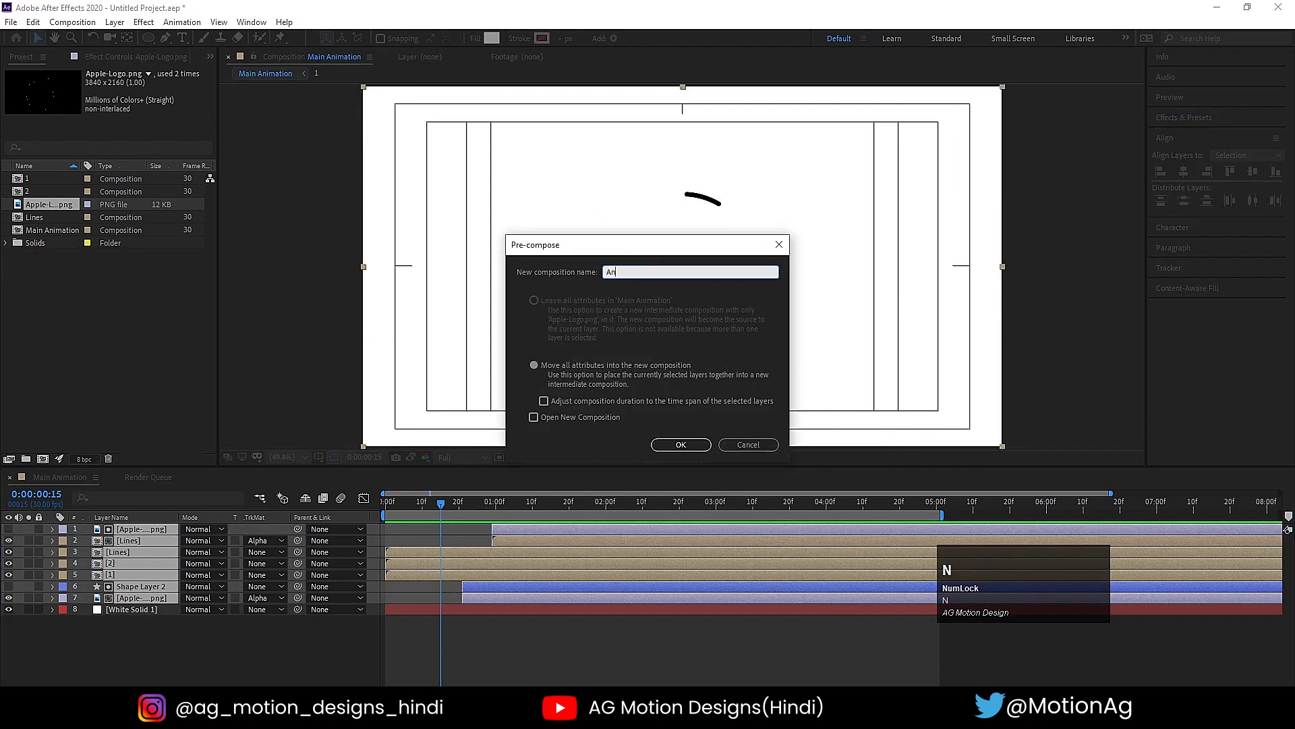
key("Return")
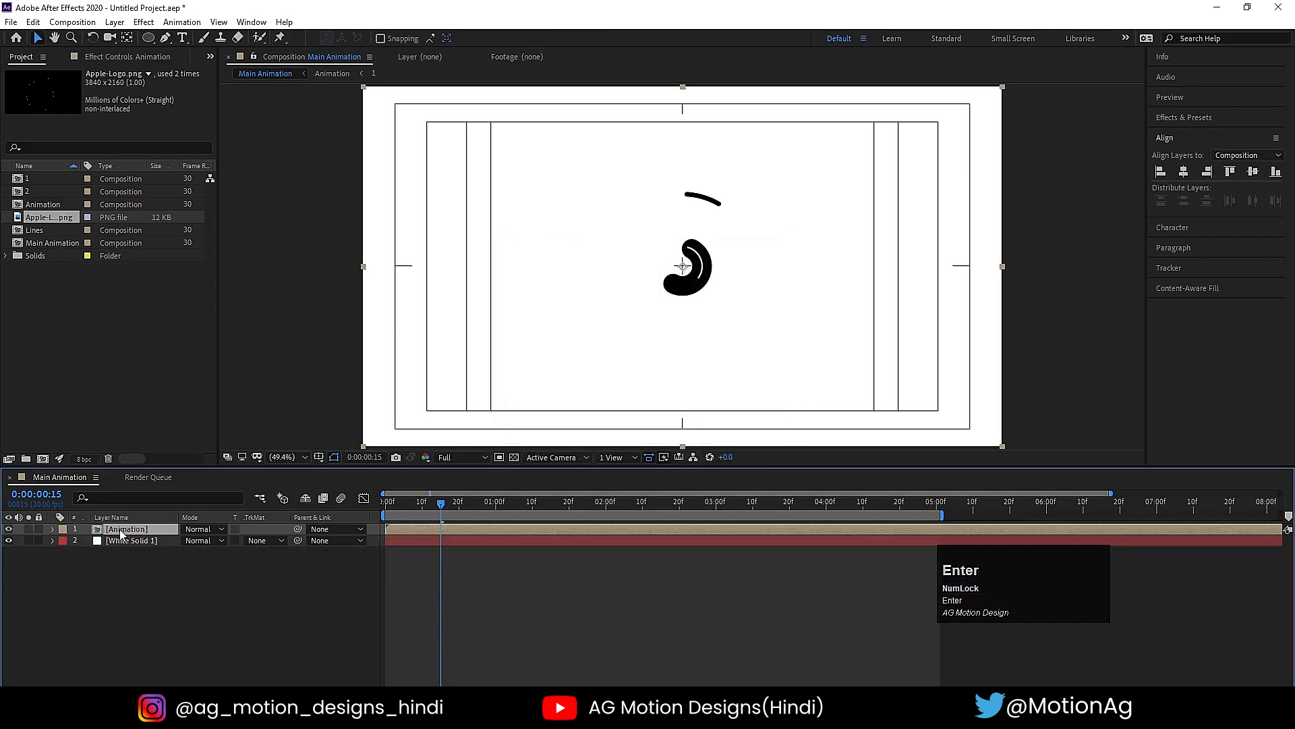
key("space")
key("space")
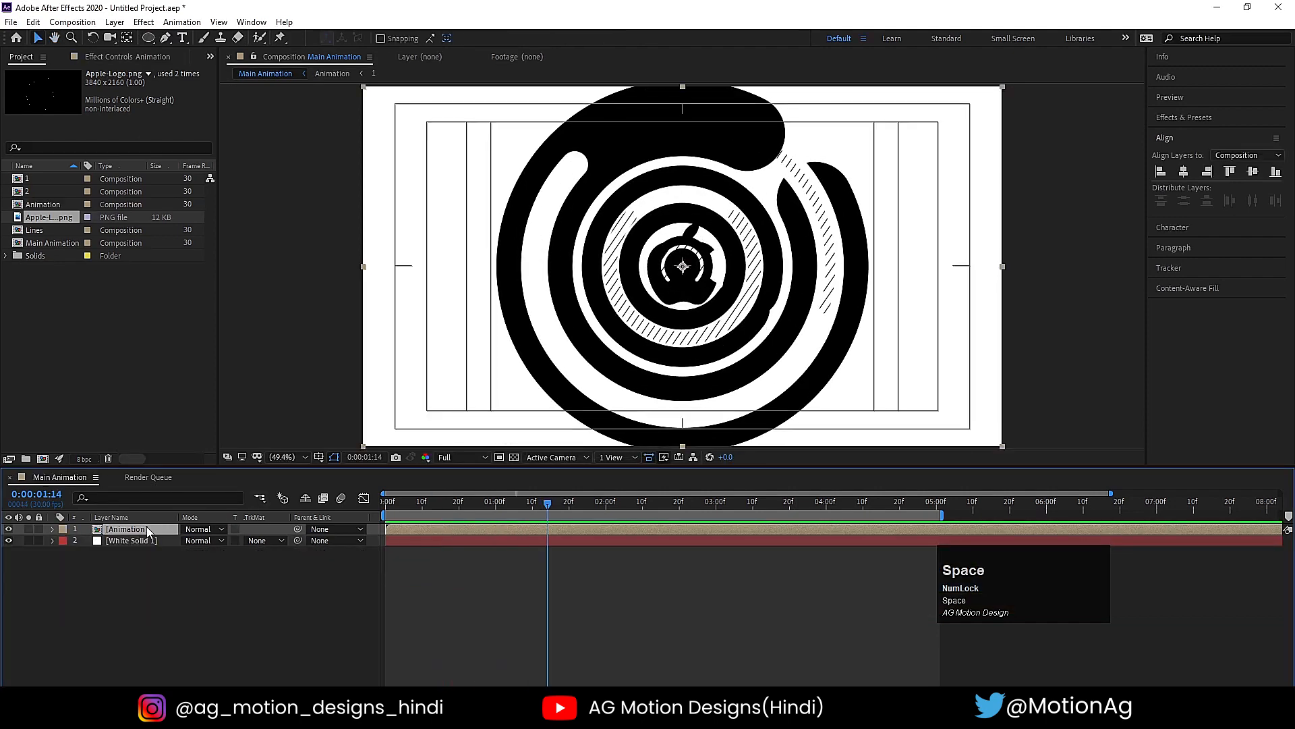
- Add a Bevel and Emboss layer style to the Animation layer and expand its settings
right_click(146, 530)
left_click(192, 334)
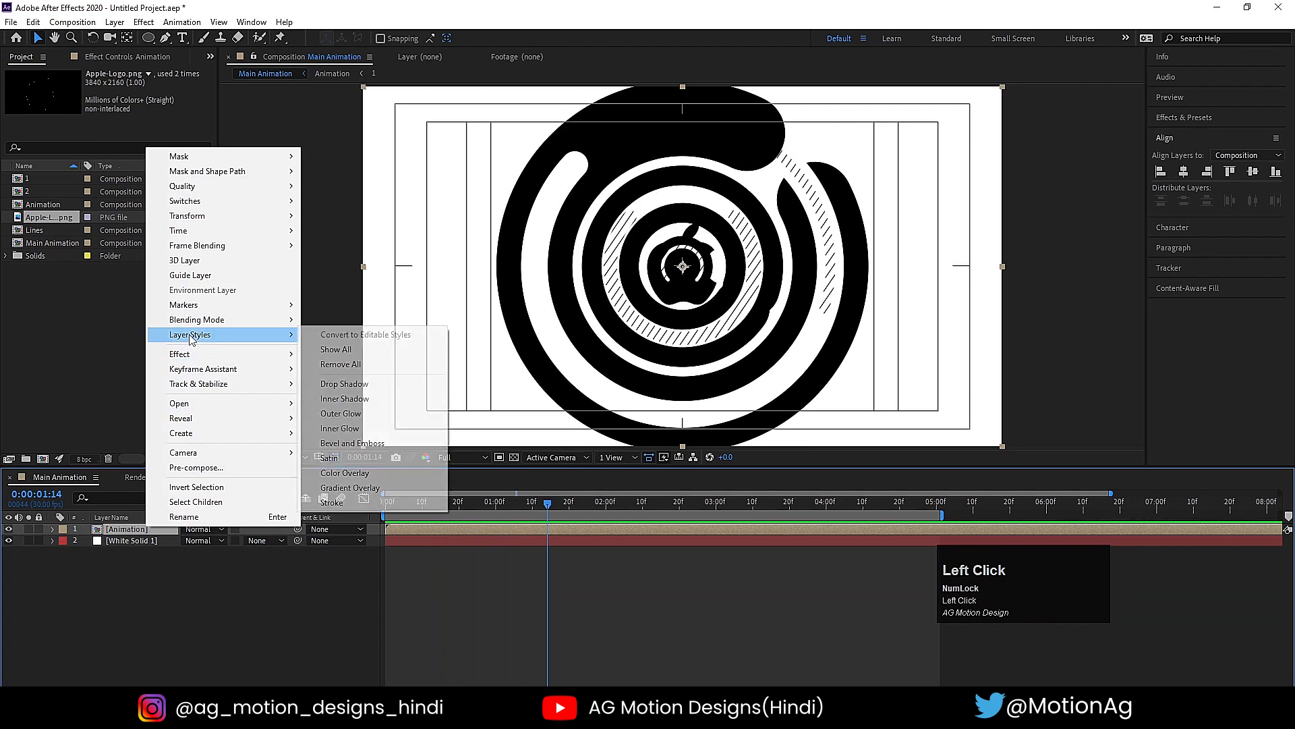
left_click(345, 443)
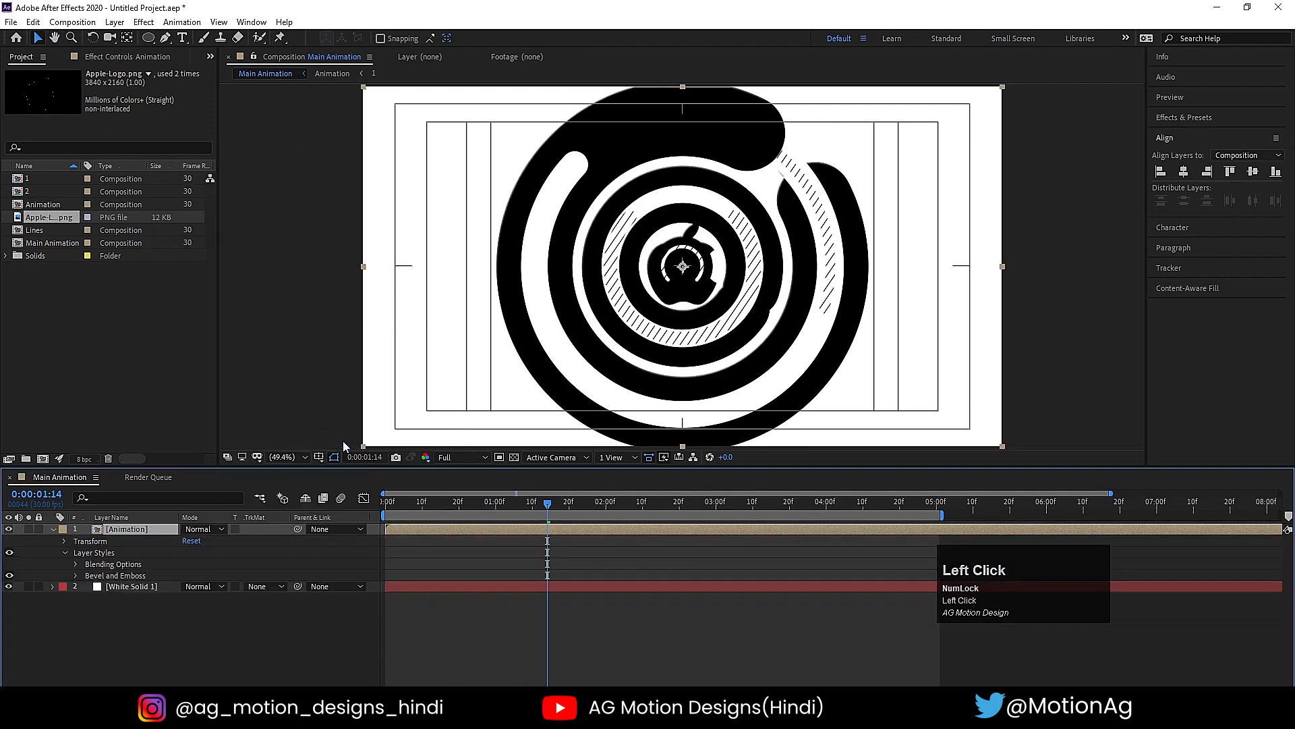
left_click(75, 577)
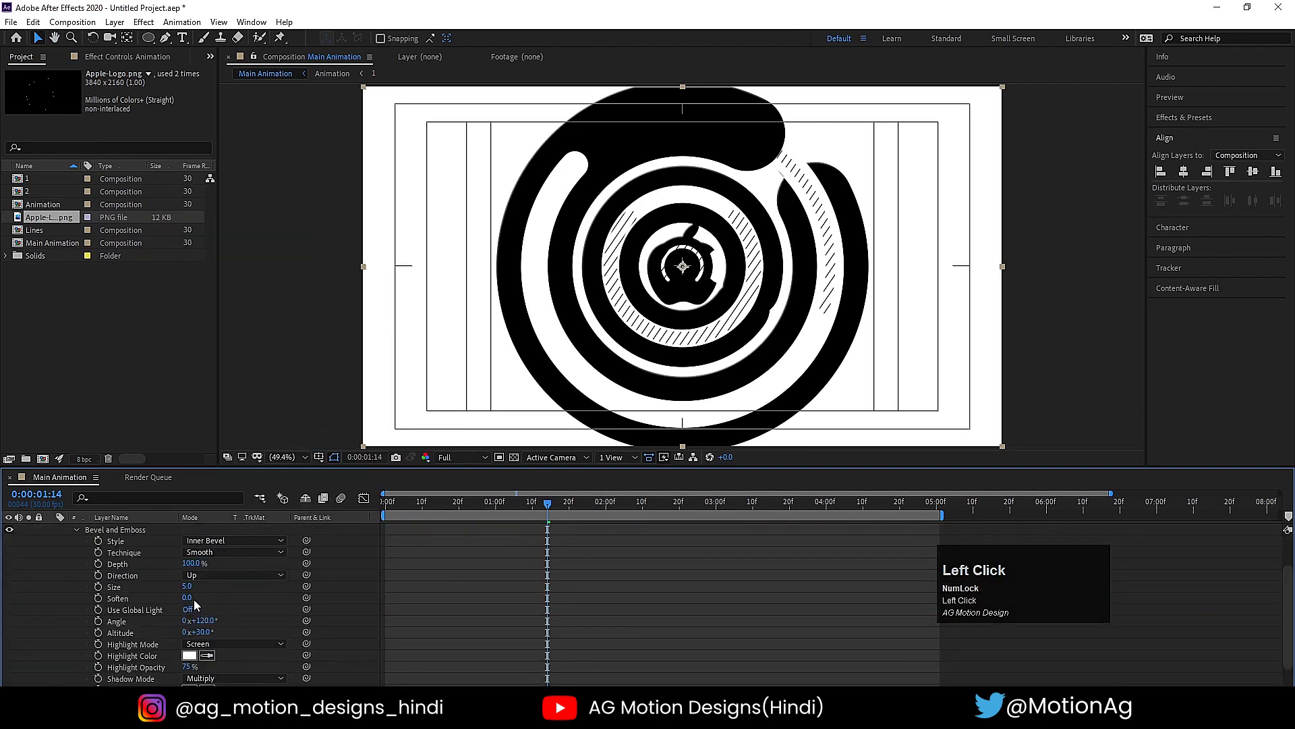
- Set the Bevel and Emboss Soften to 16, Size to 34 and Highlight Opacity to 48%
left_click_drag(193, 596, 282, 591)
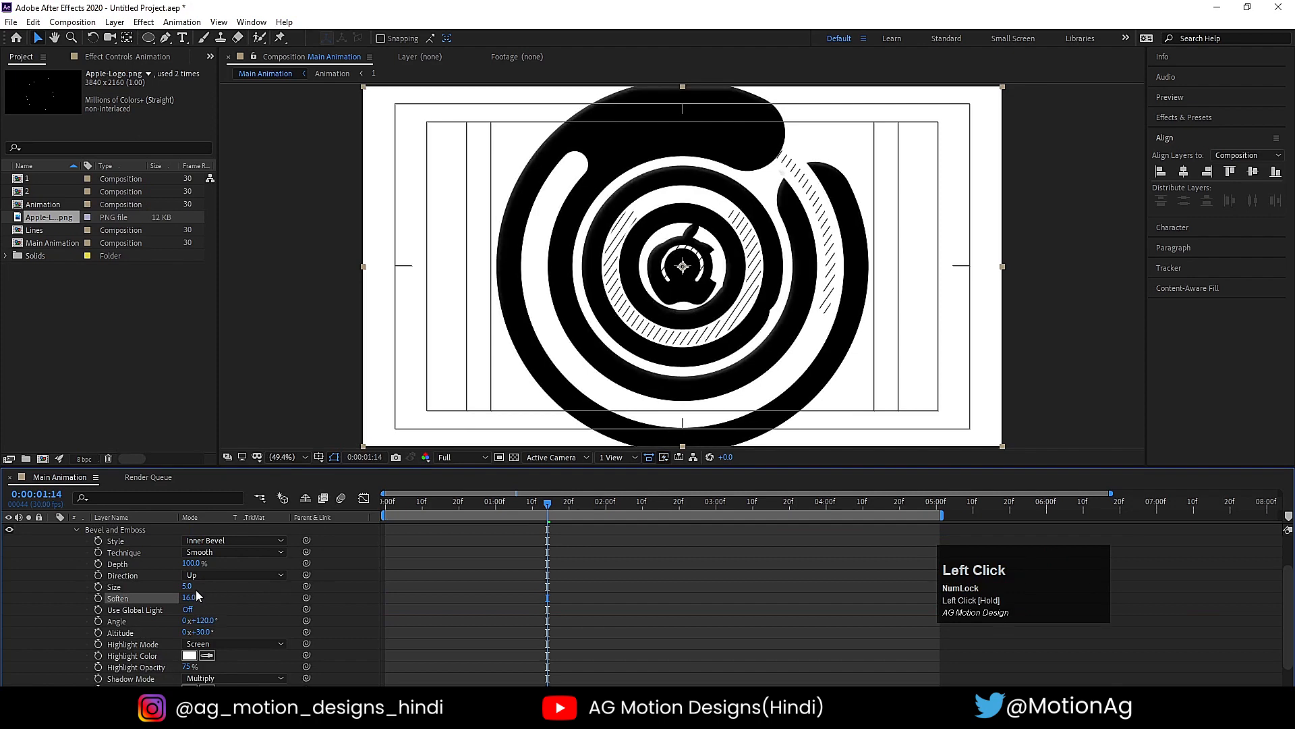
left_click_drag(188, 587, 203, 609)
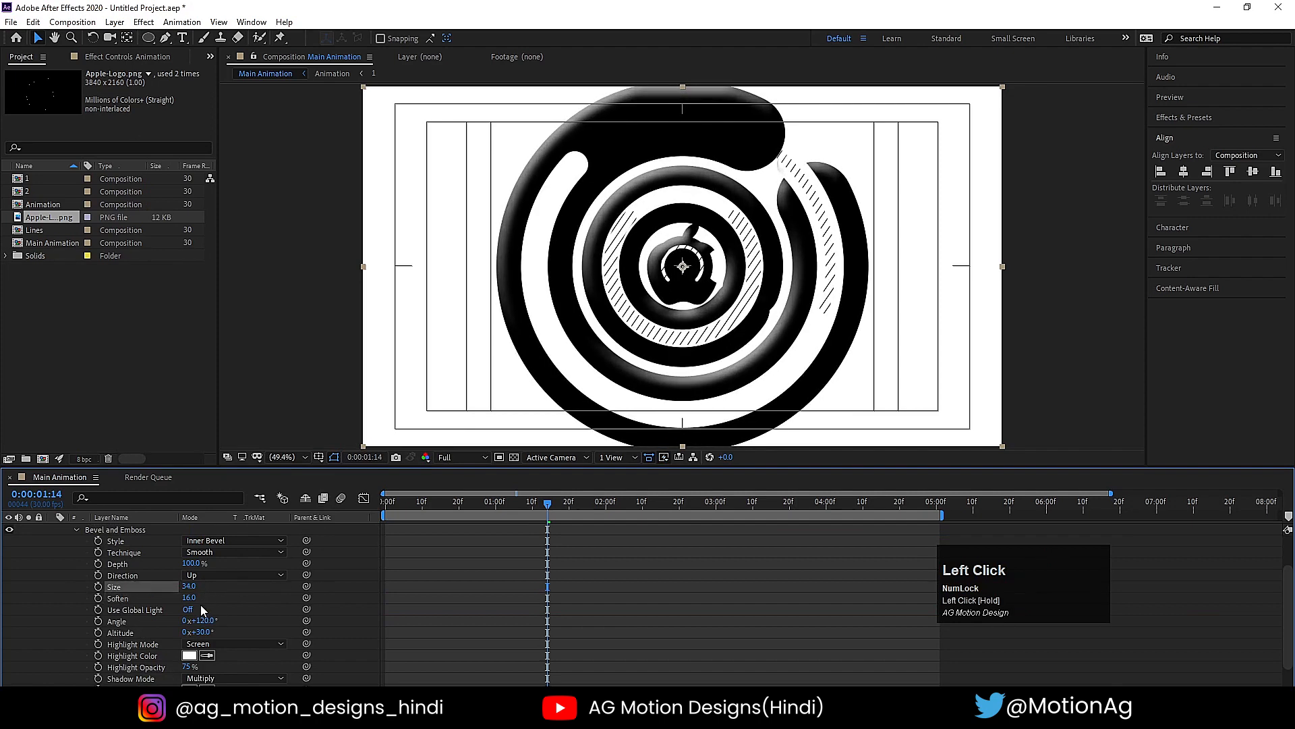
left_click(162, 597)
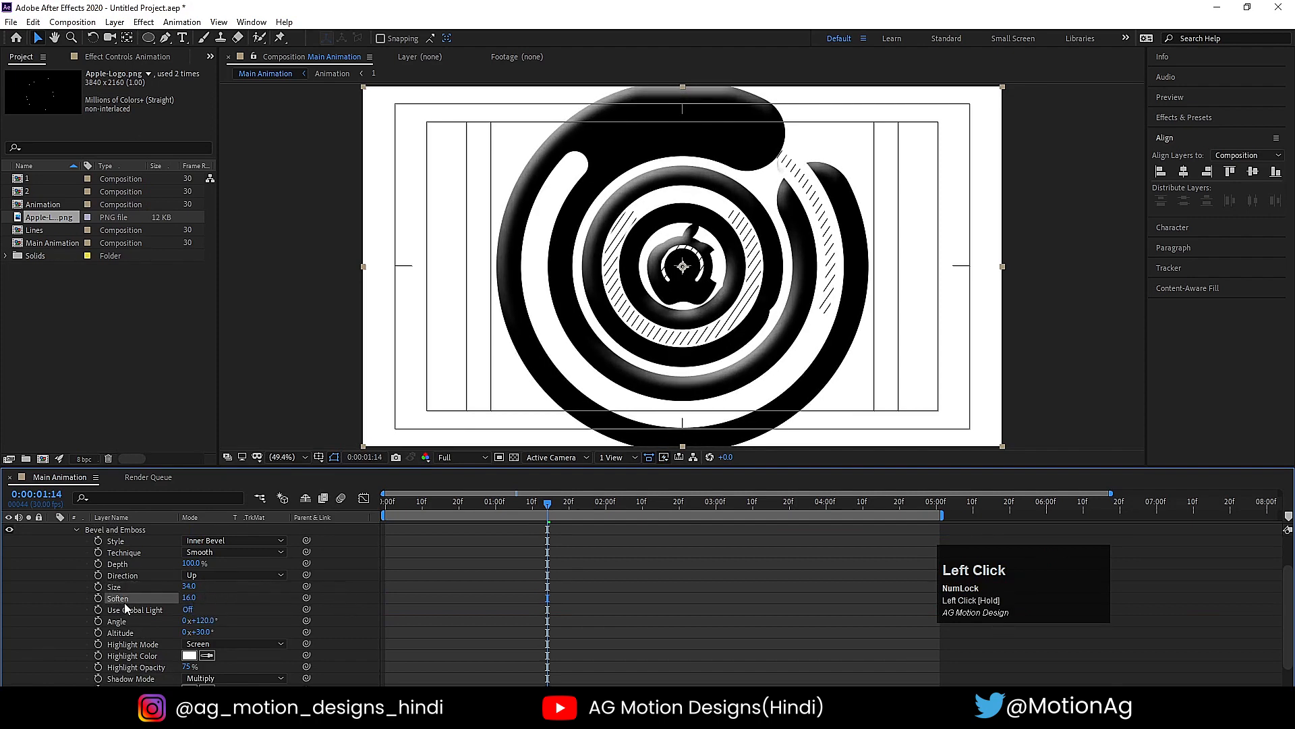
scroll(164, 634, "down", 2)
left_click_drag(188, 639, 174, 646)
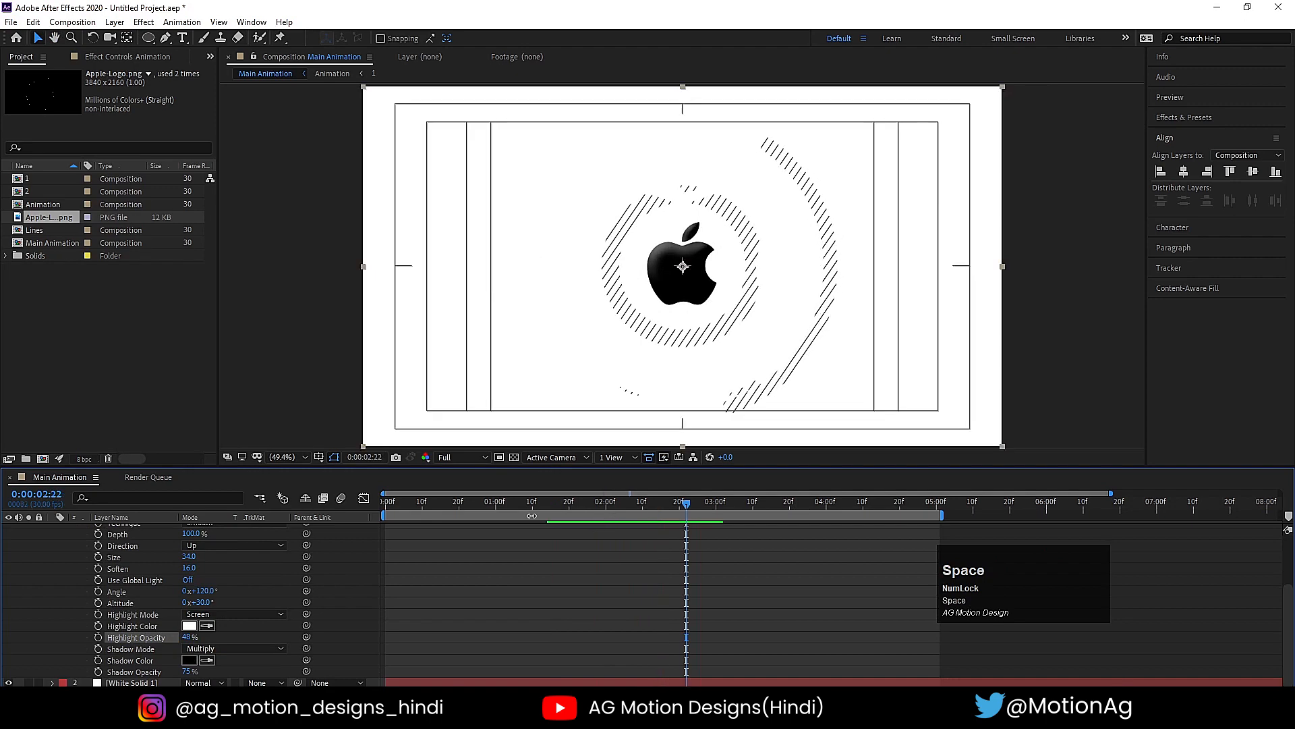
- Set the Bevel and Emboss Shadow Opacity to 25% and preview the animation from the start
left_click_drag(494, 504, 310, 491)
key("space")
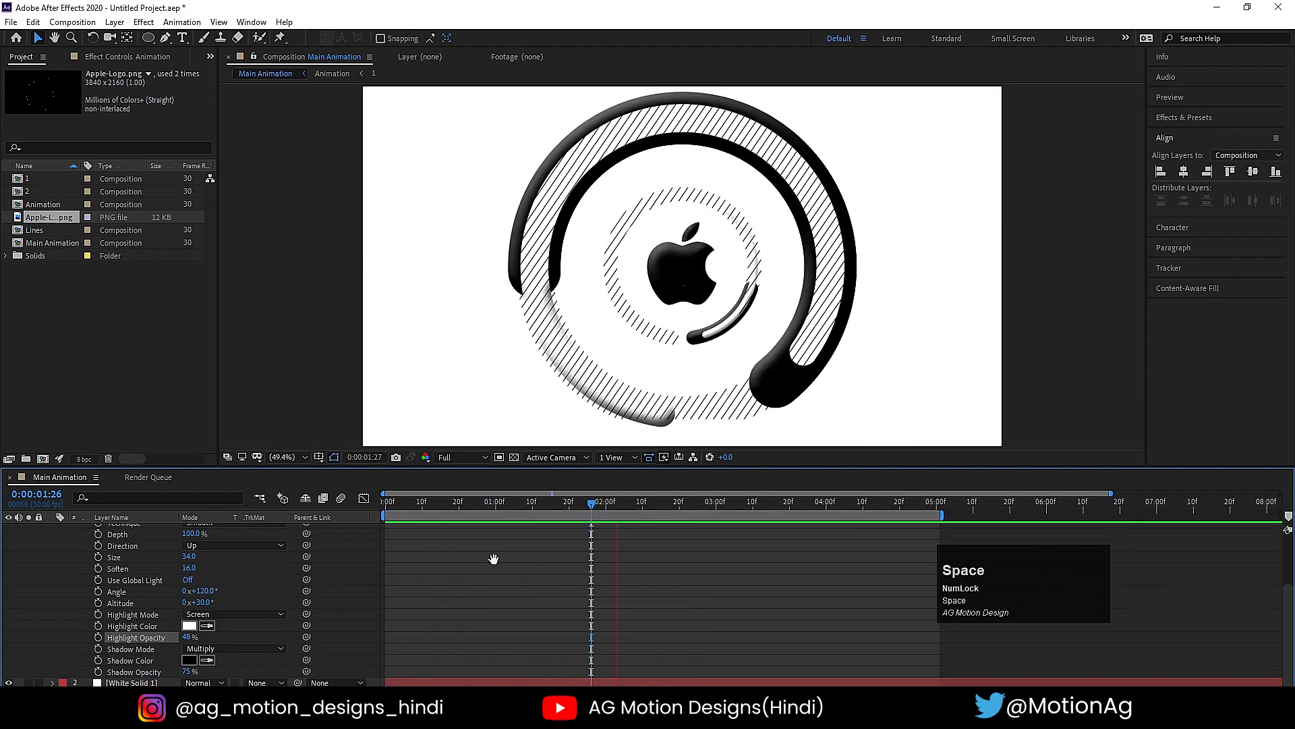
scroll(494, 570, "down", 1)
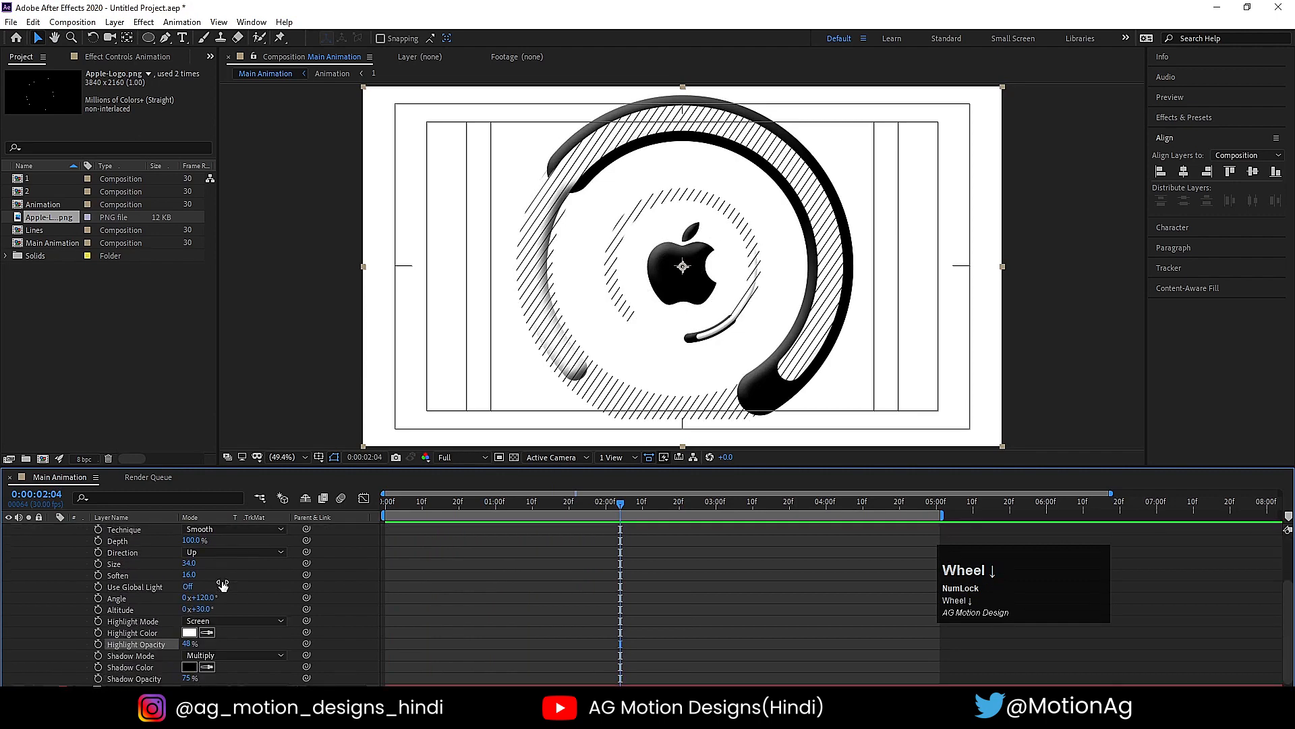
scroll(168, 678, "down", 1)
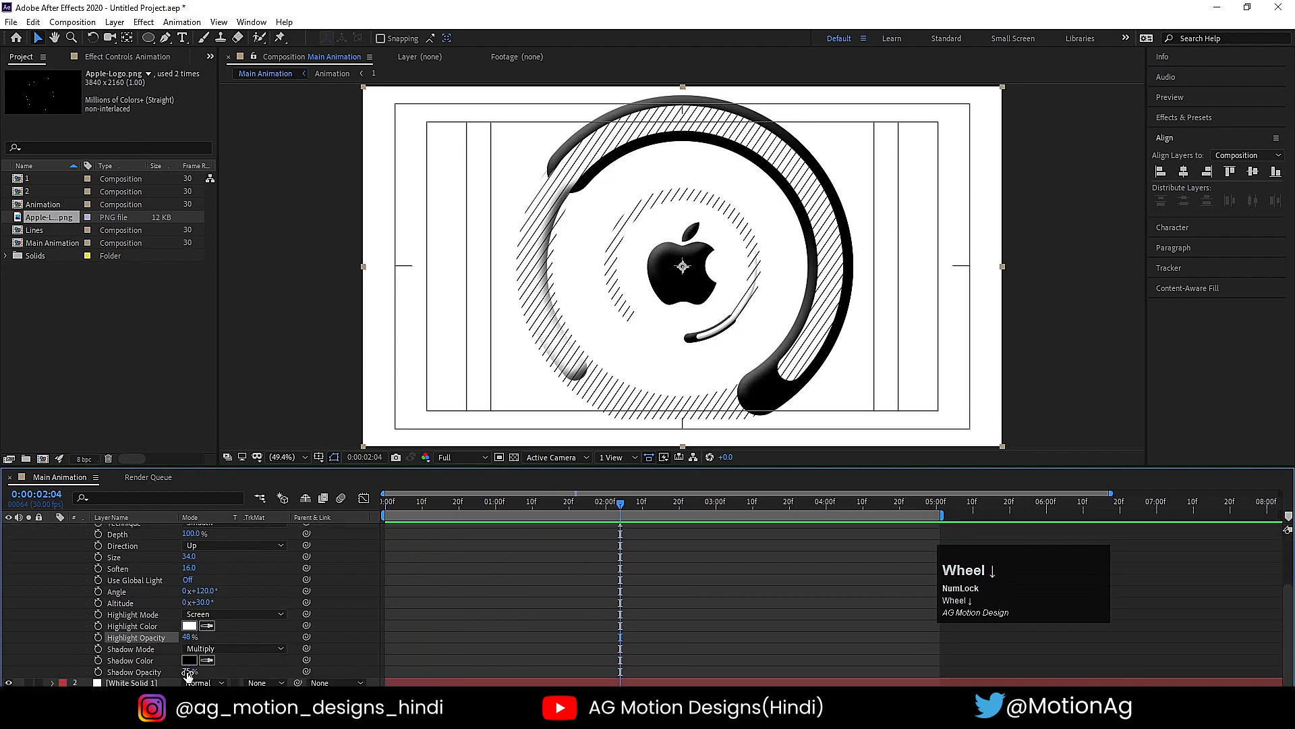
left_click_drag(187, 672, 152, 672)
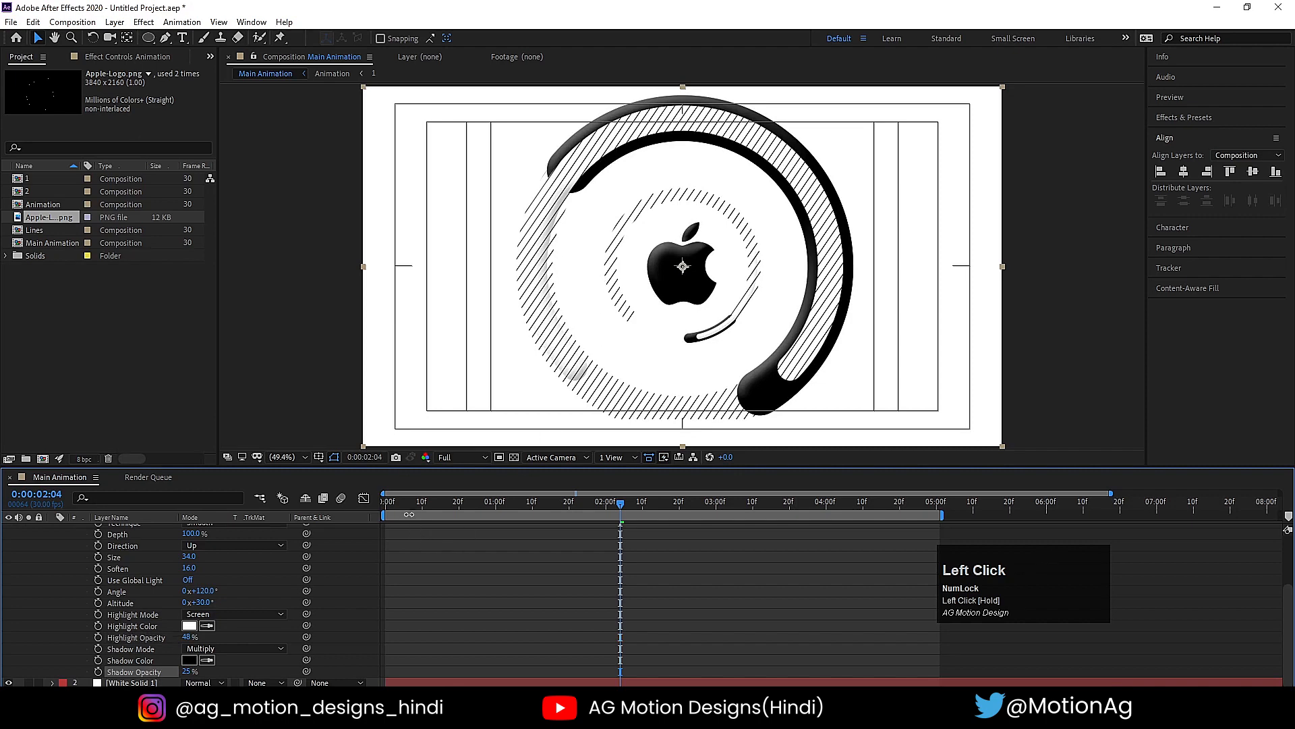
left_click(386, 503)
key("space")
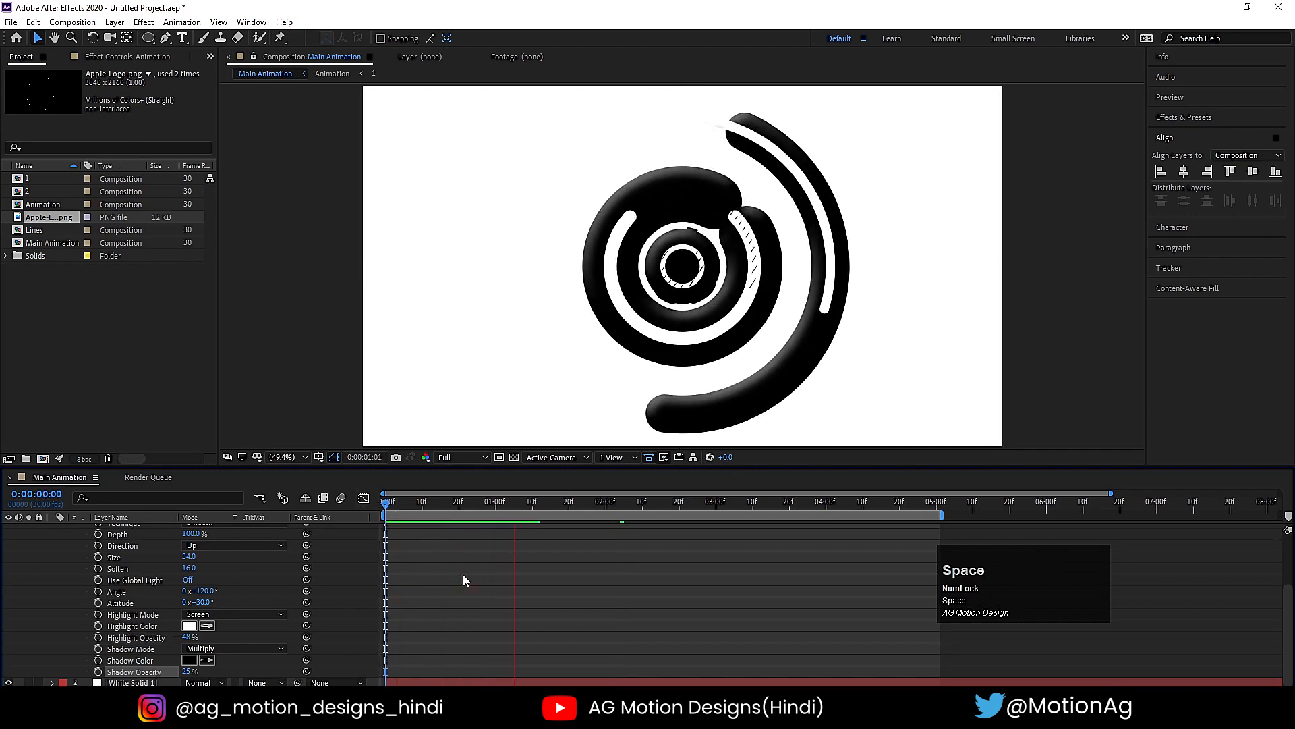
- Find the Drop Shadow effect and apply it to the Animation layer
scroll(470, 585, "up", 3)
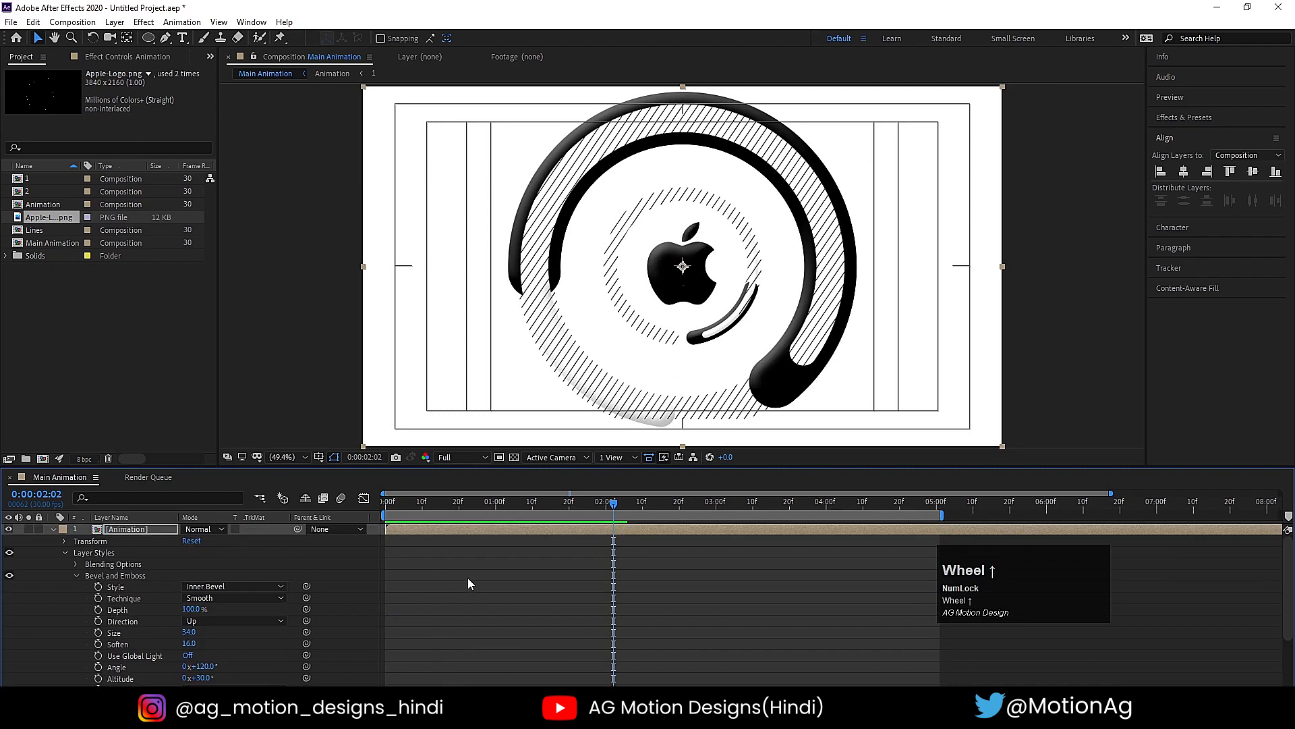
left_click(1166, 126)
left_click(1184, 133)
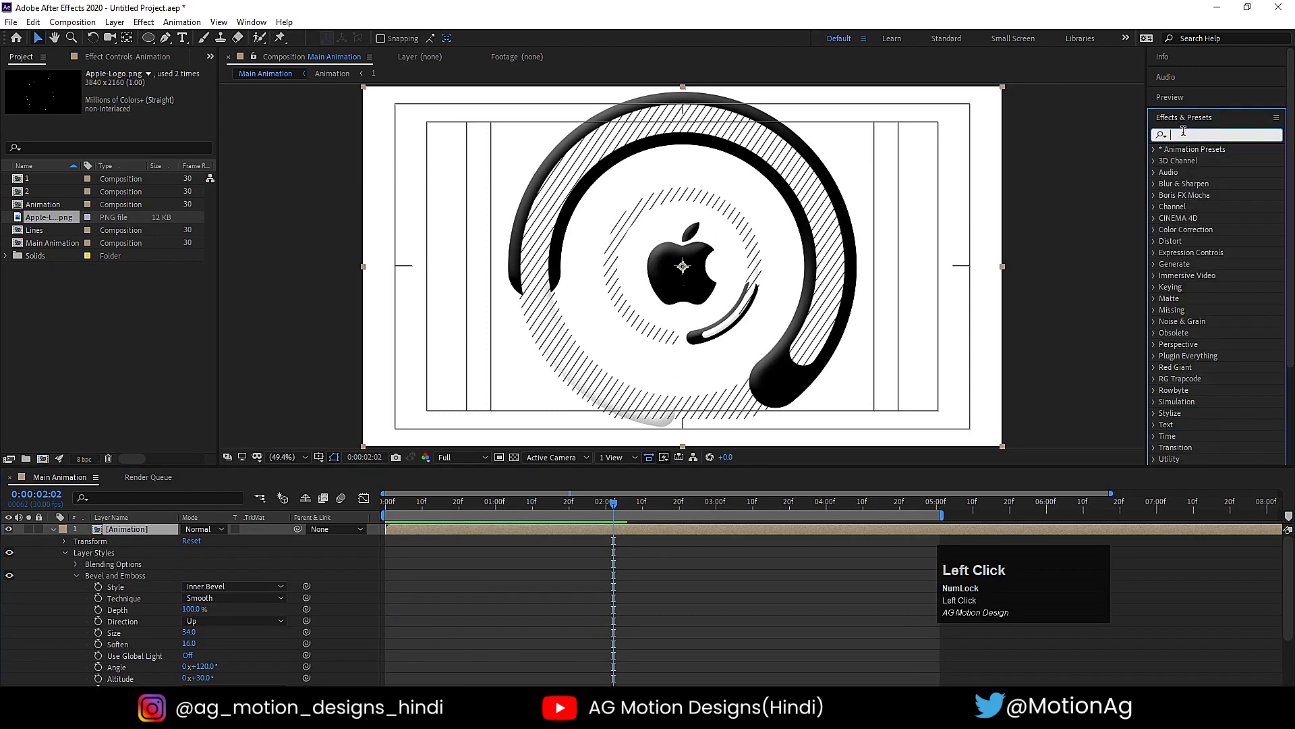
type("drop")
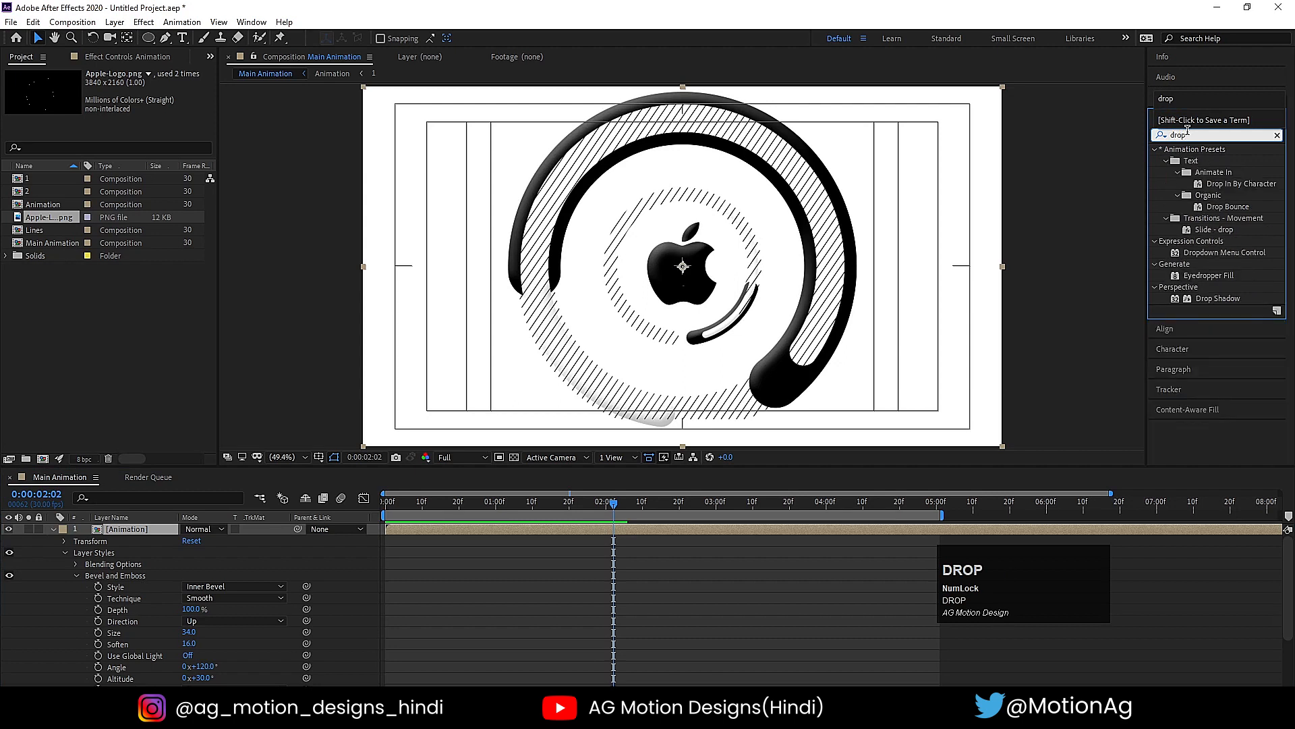
double_click(1197, 299)
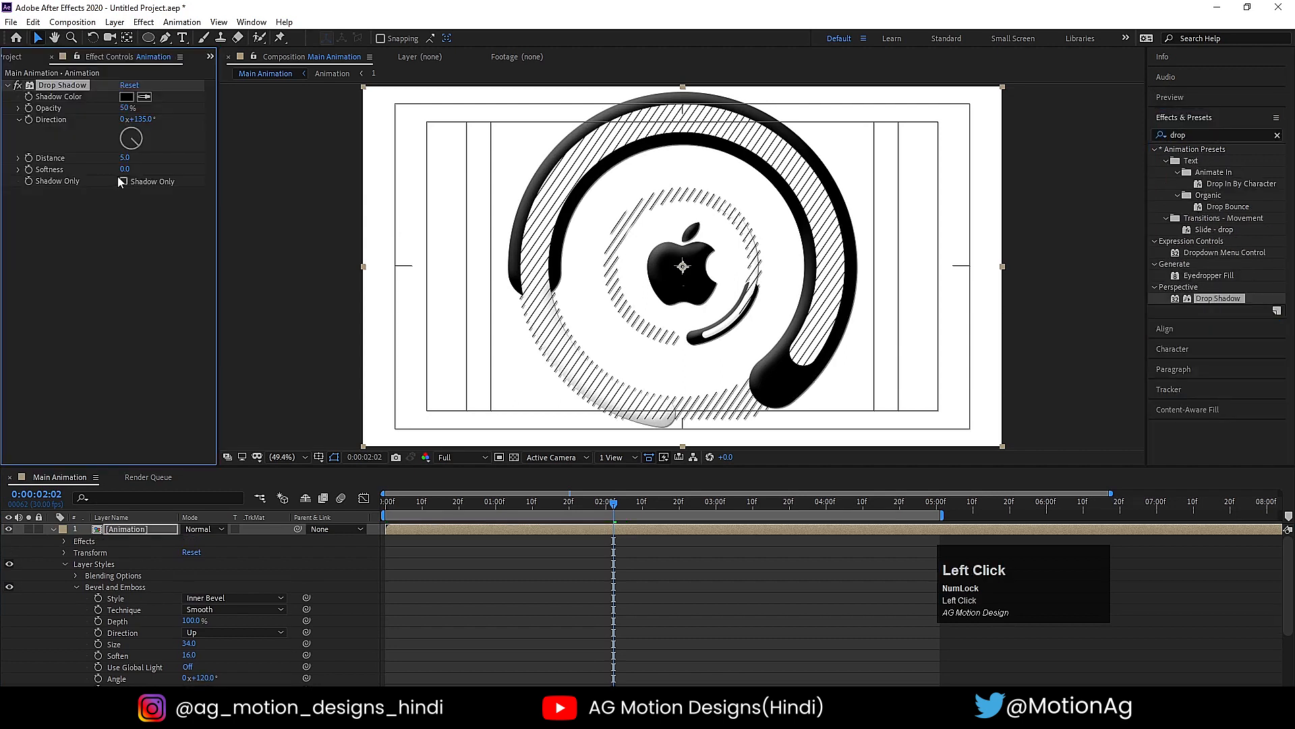
- Set the Drop Shadow Softness to 50, Opacity to 20% and Distance to 40
left_click(125, 169)
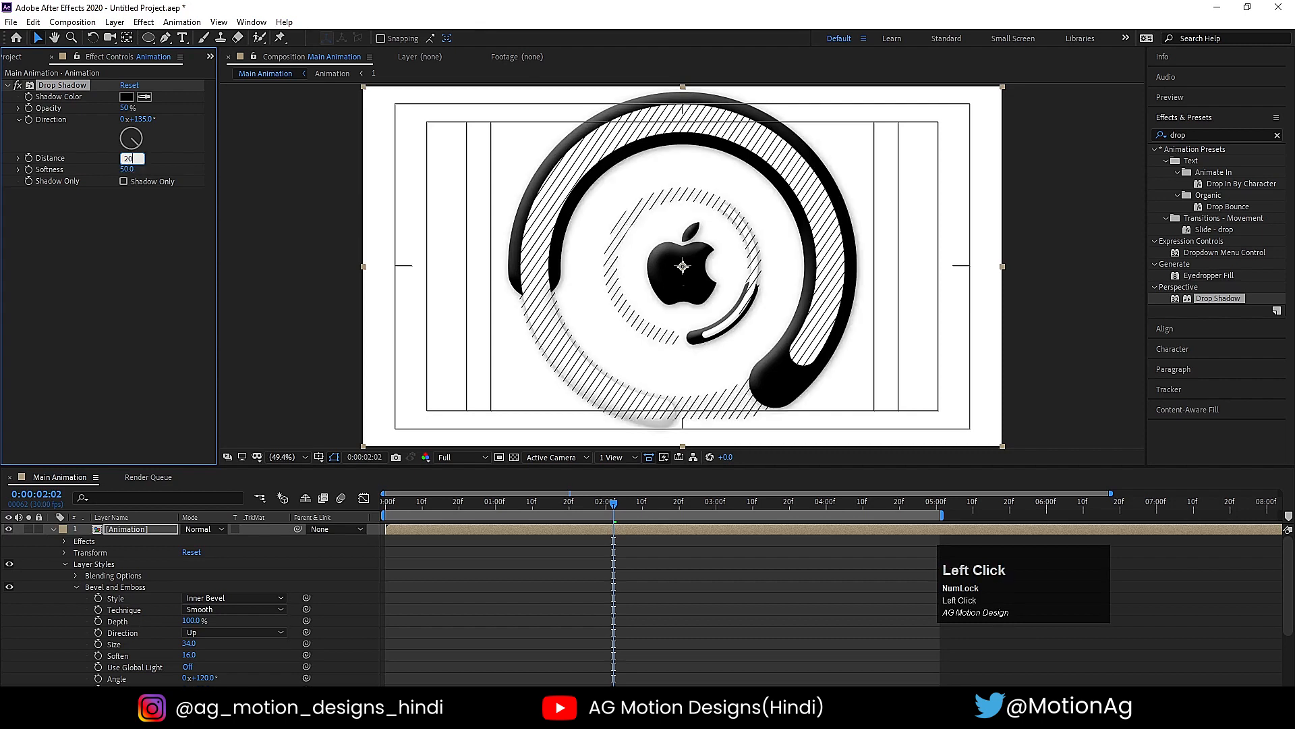
type("20")
key("Return")
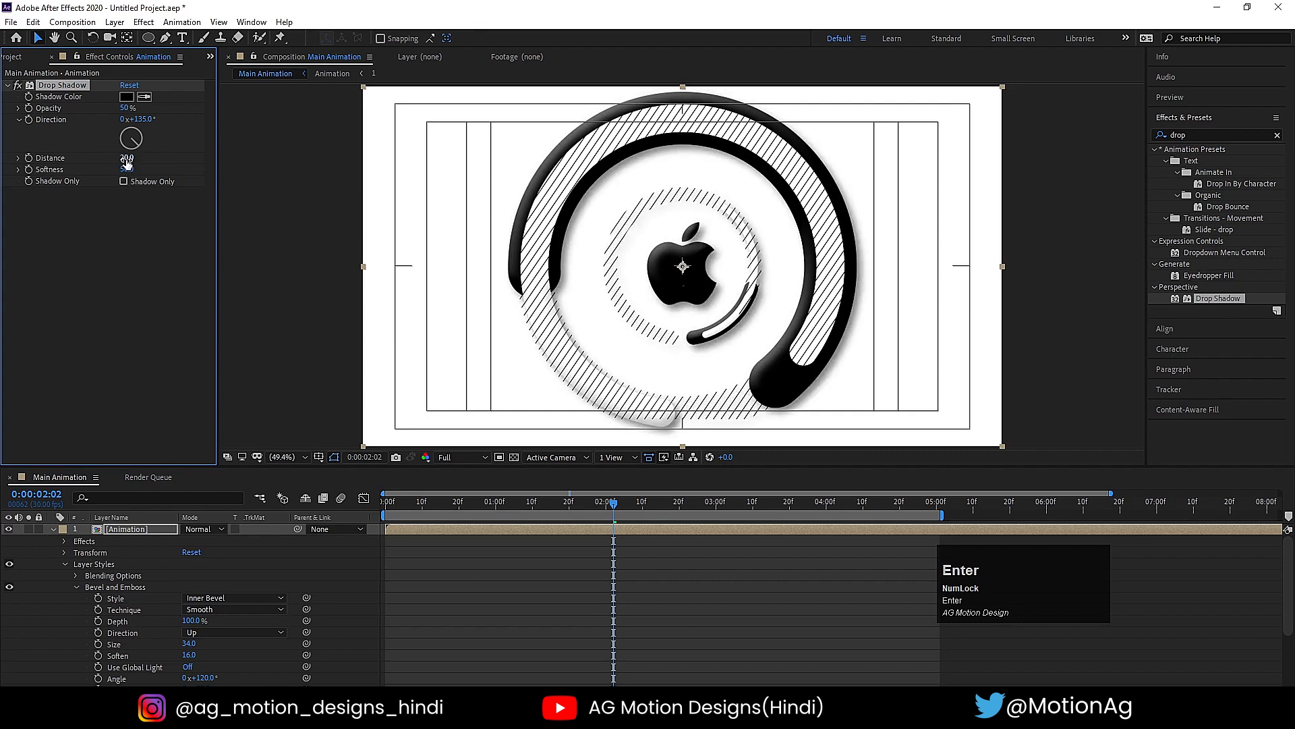
left_click(127, 108)
key("Return")
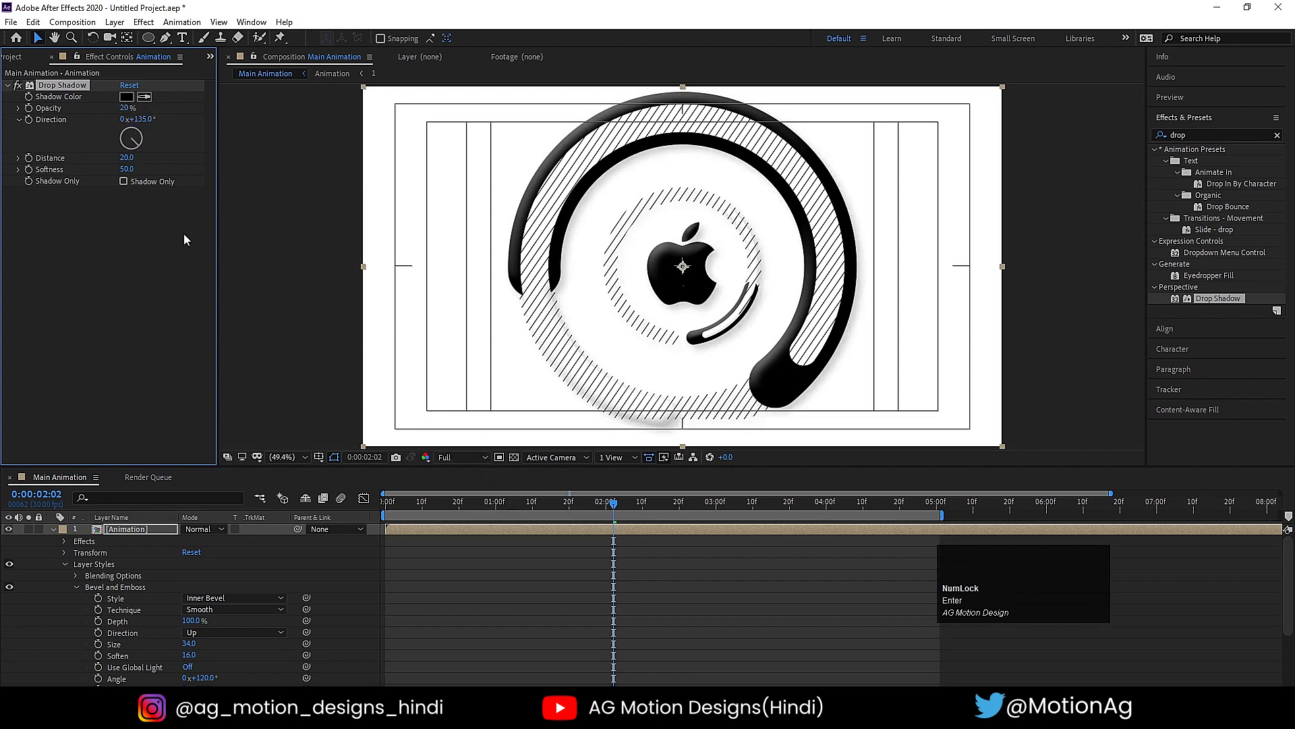
left_click(125, 157)
key("Return")
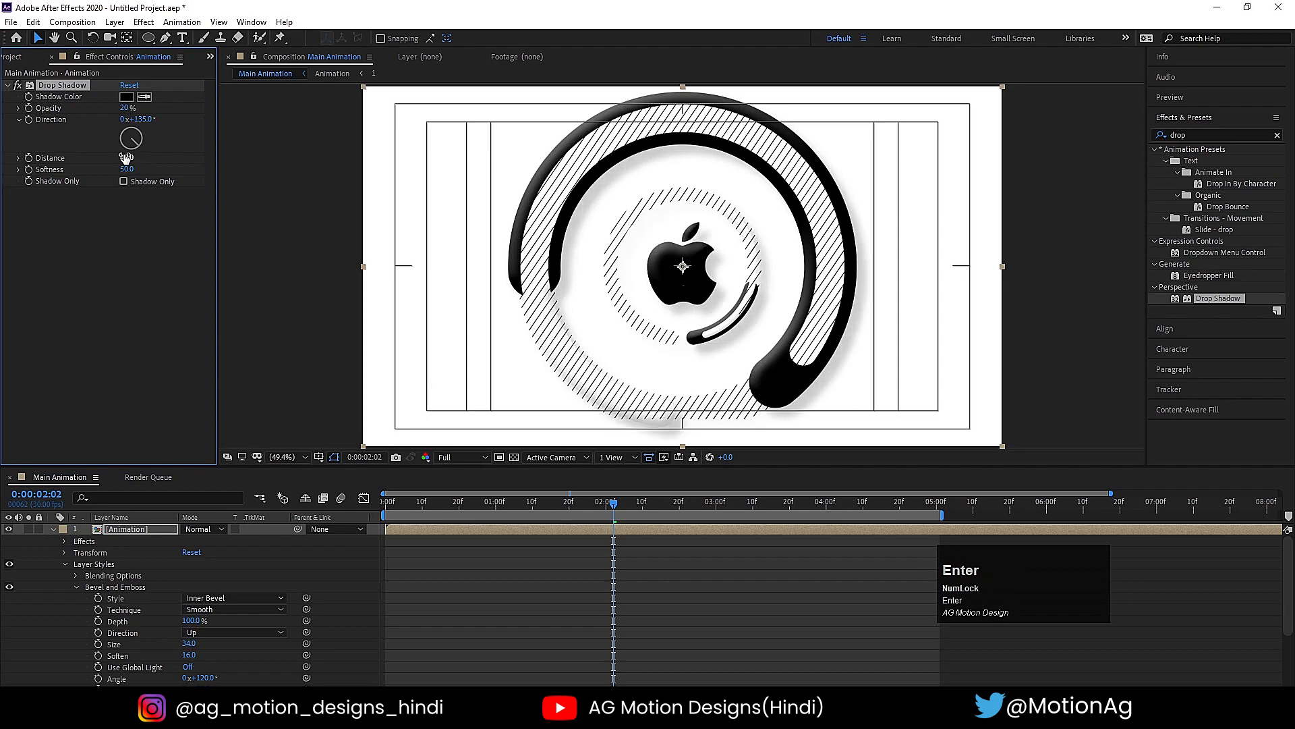
- Preview the drop shadow from the start of the timeline and collapse the Animation layer's properties
left_click(387, 502)
key("space")
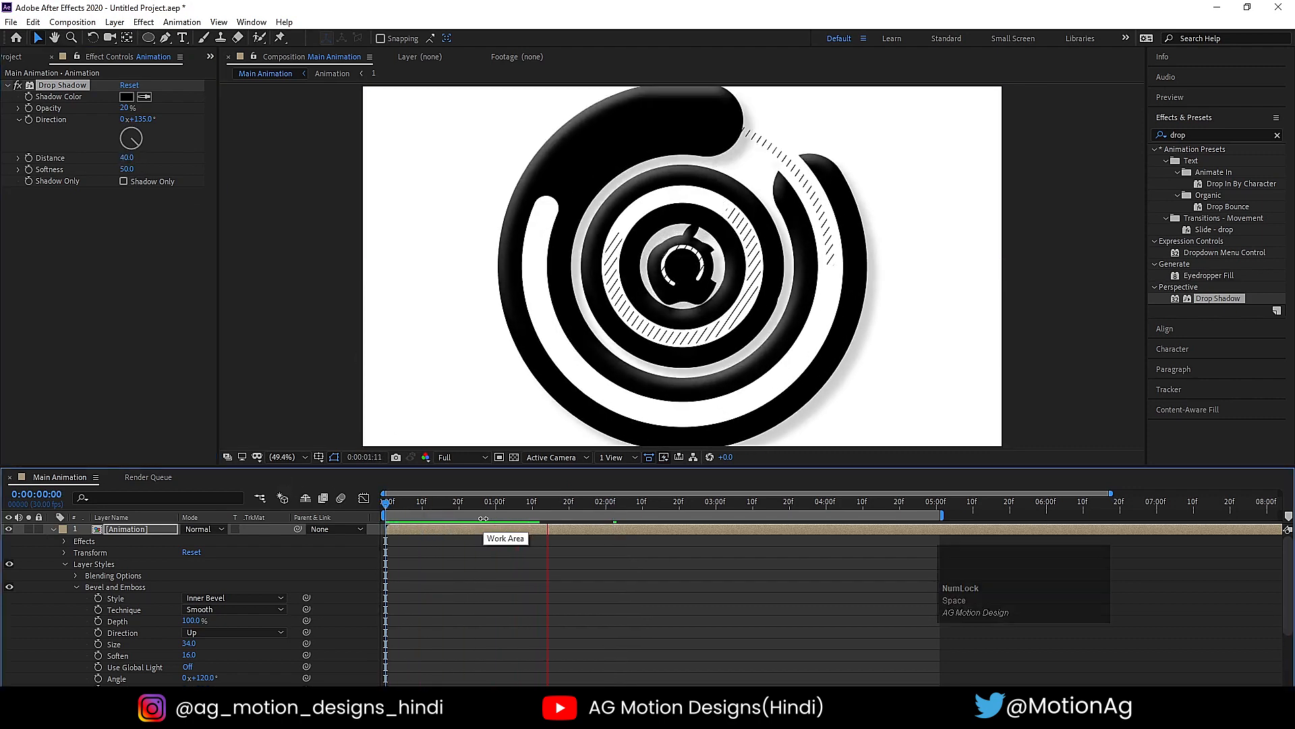
key("space")
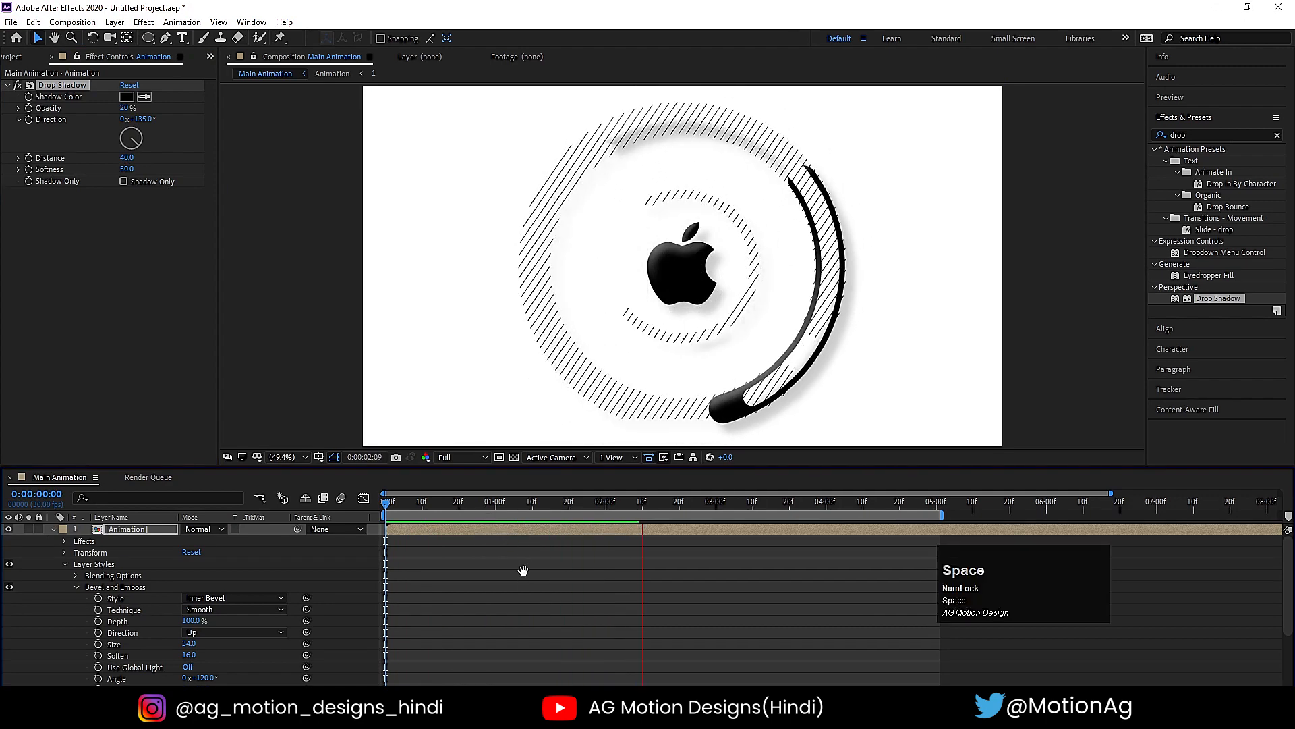
left_click(521, 585)
key("u")
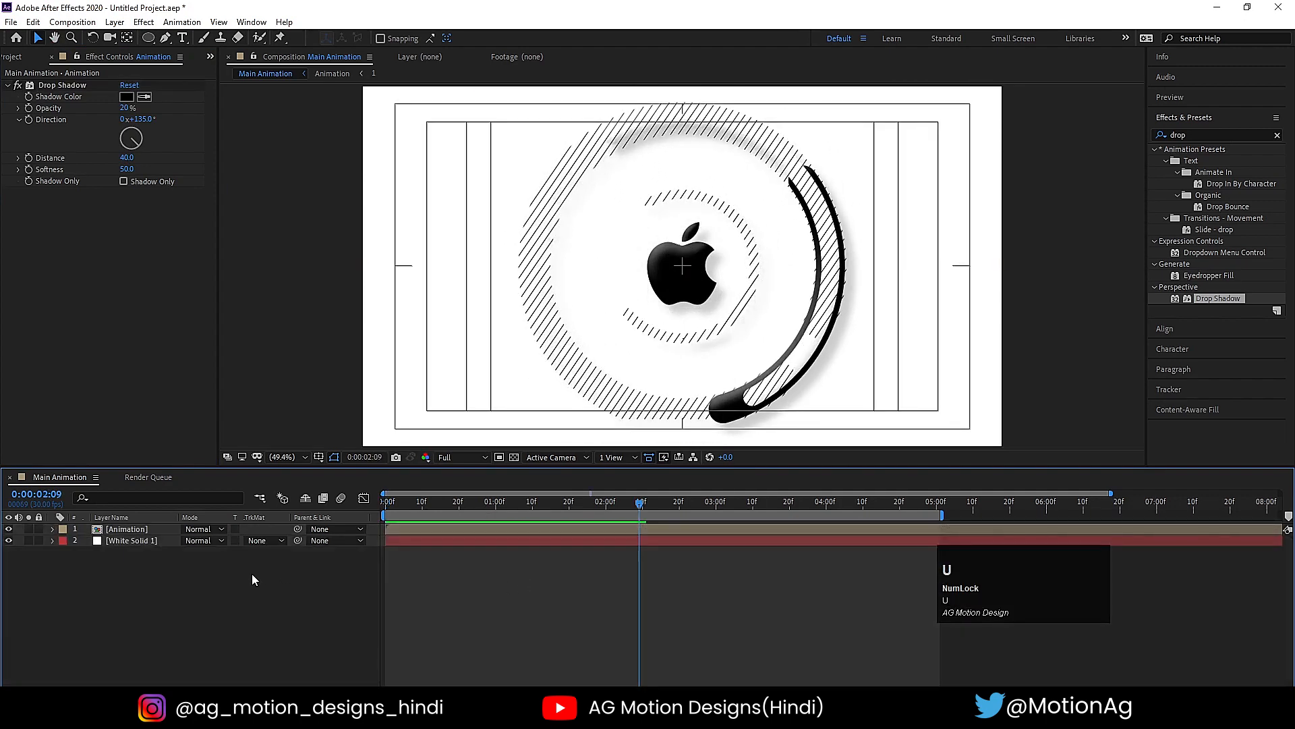
- Apply the CC Lens effect to the Animation layer and preview it from the start
left_click(125, 529)
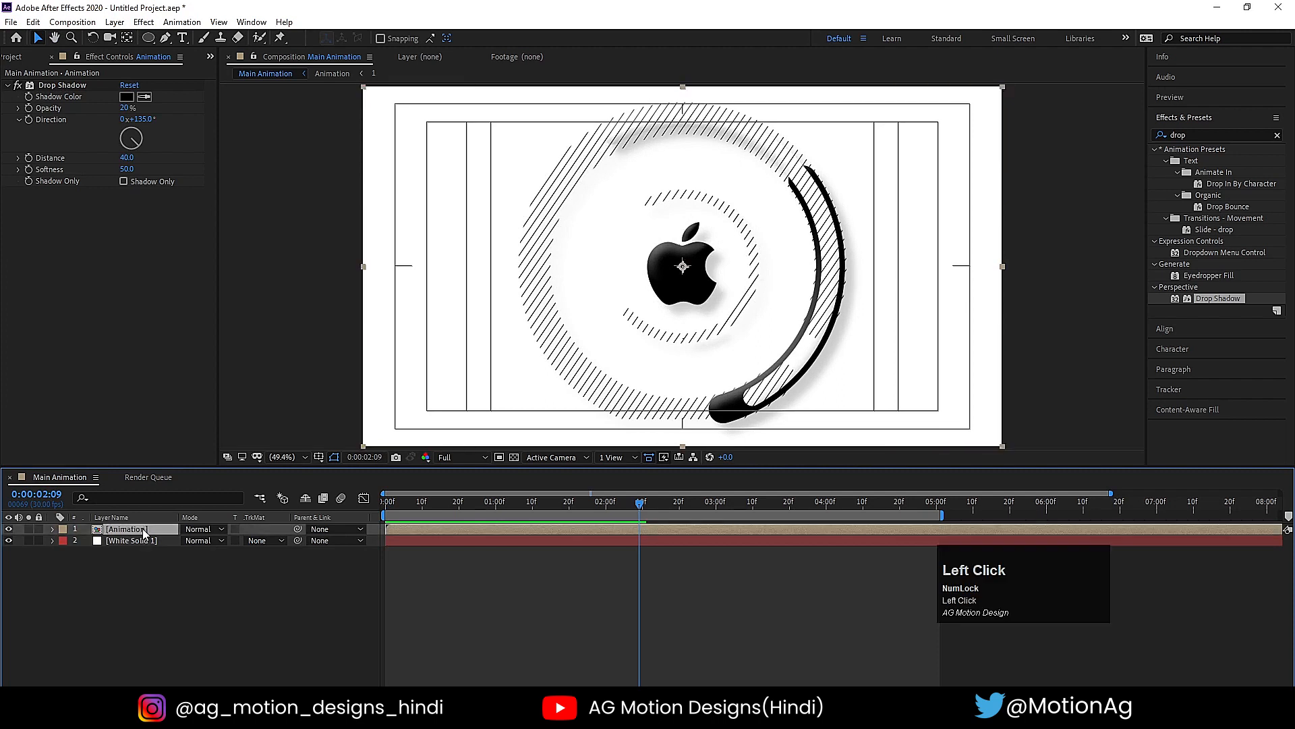
left_click(1199, 135)
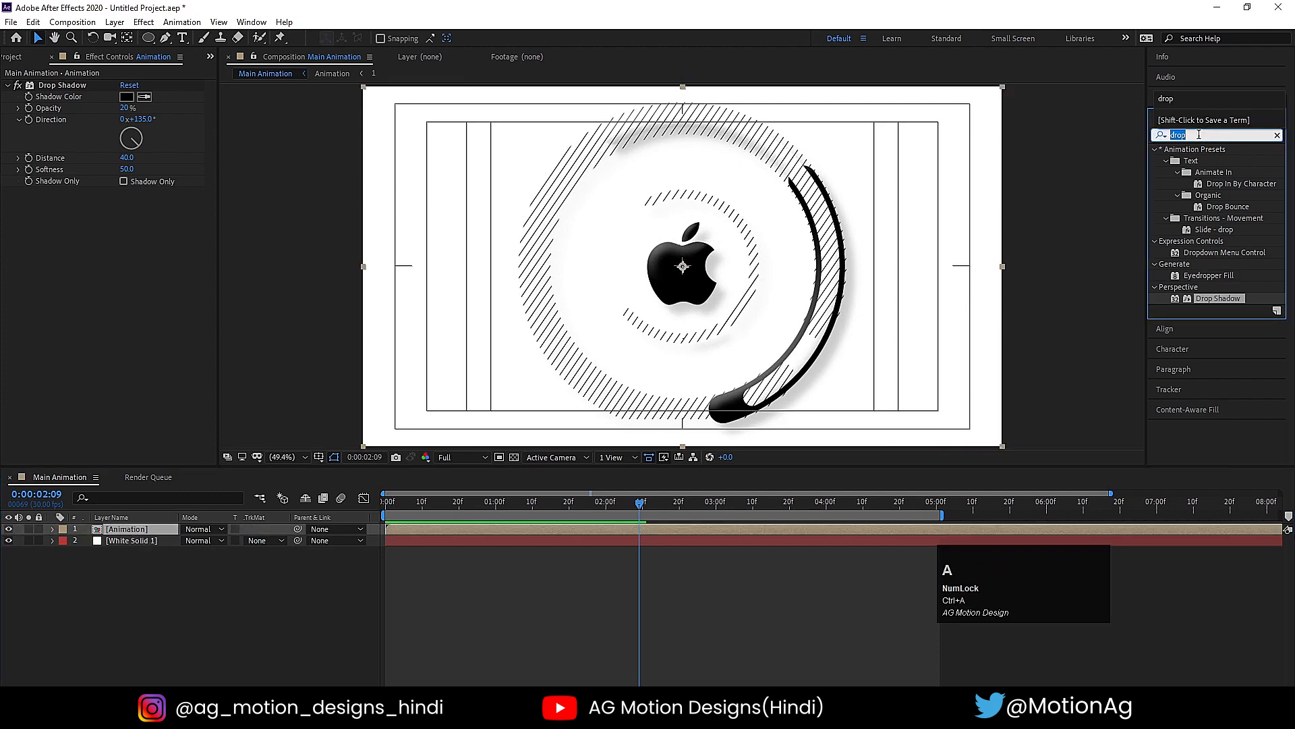
type("cc l")
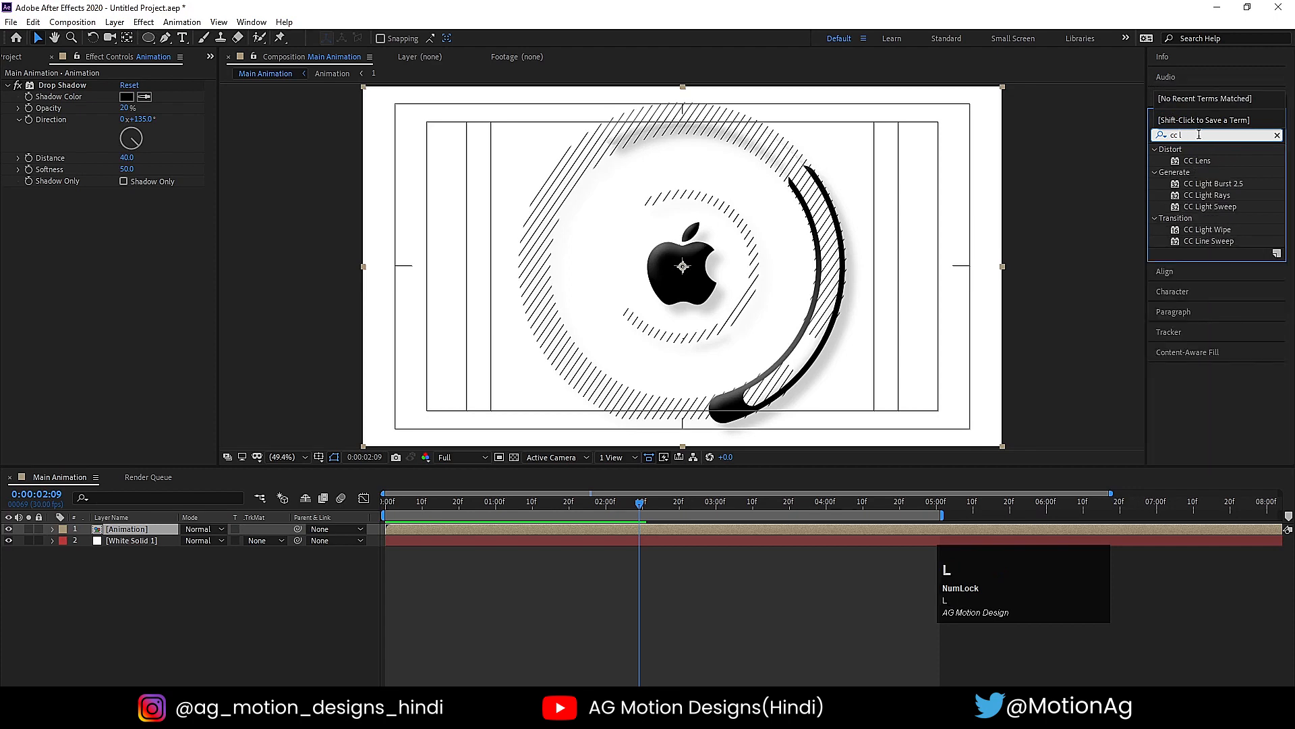
double_click(1196, 160)
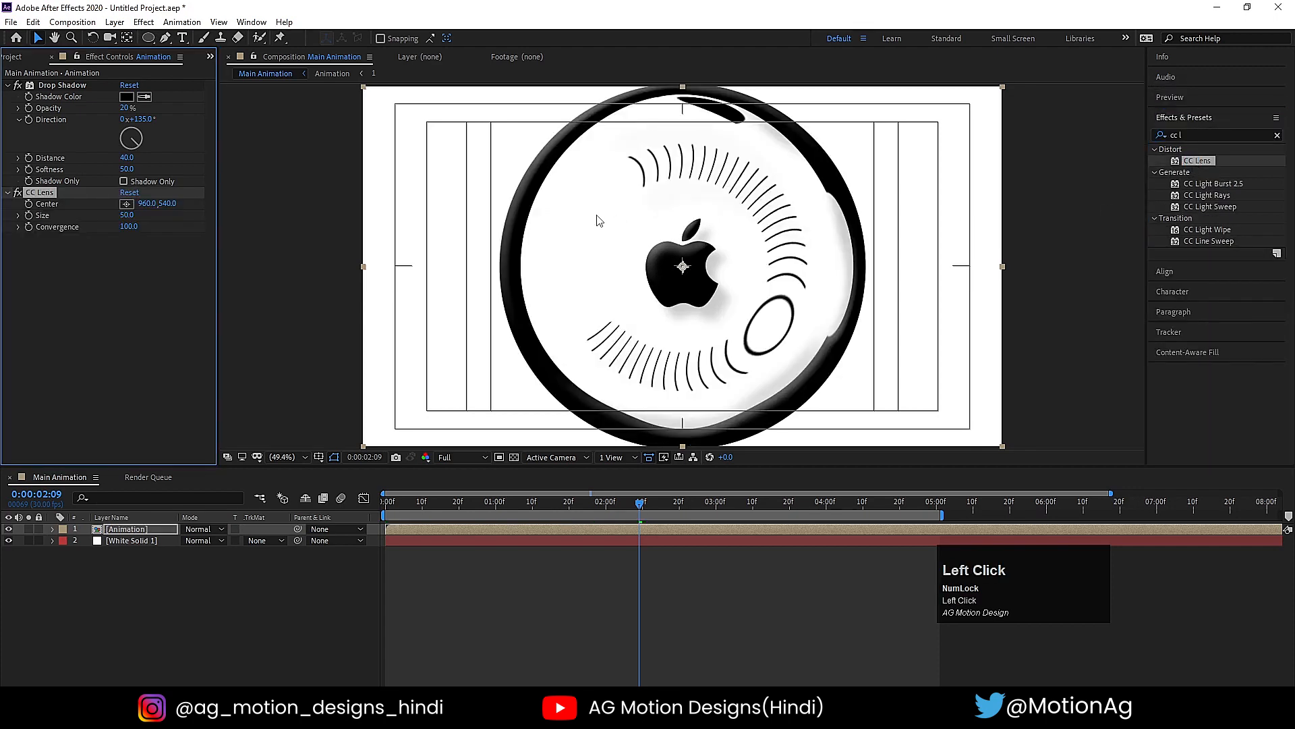
key("space")
left_click(384, 507)
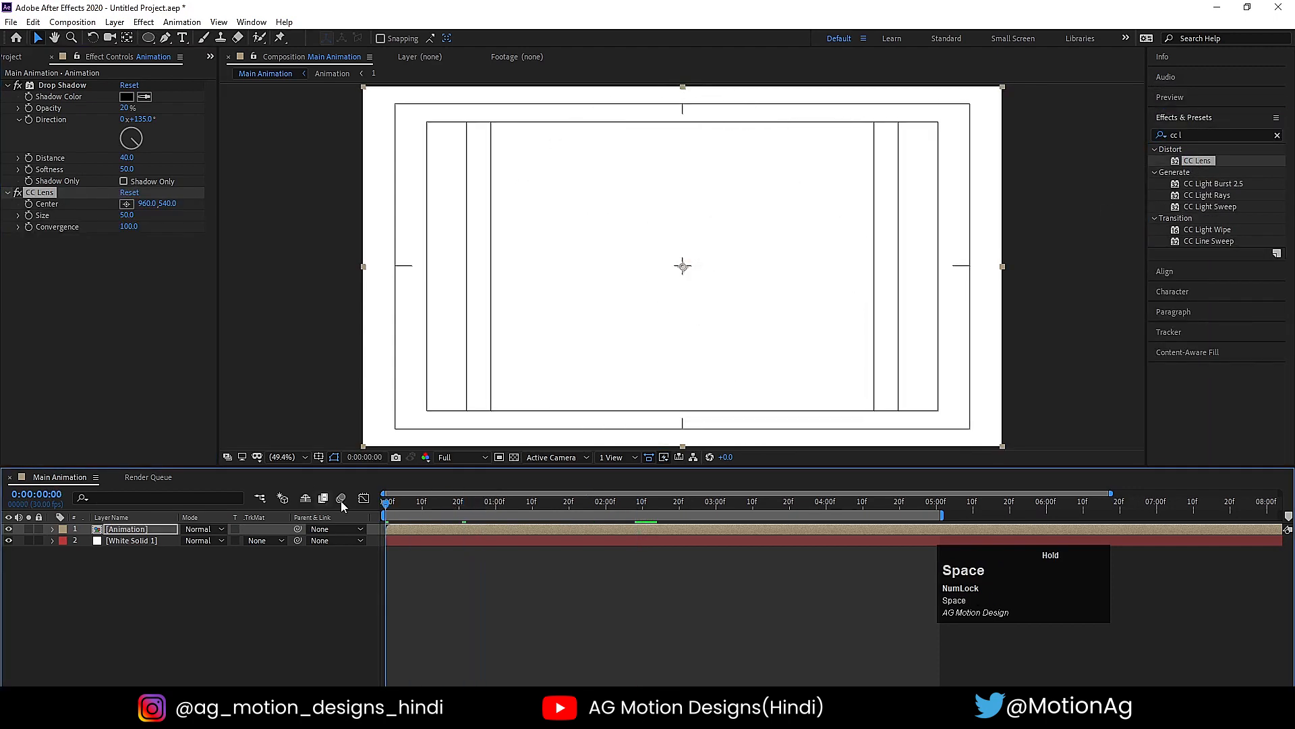
key("space")
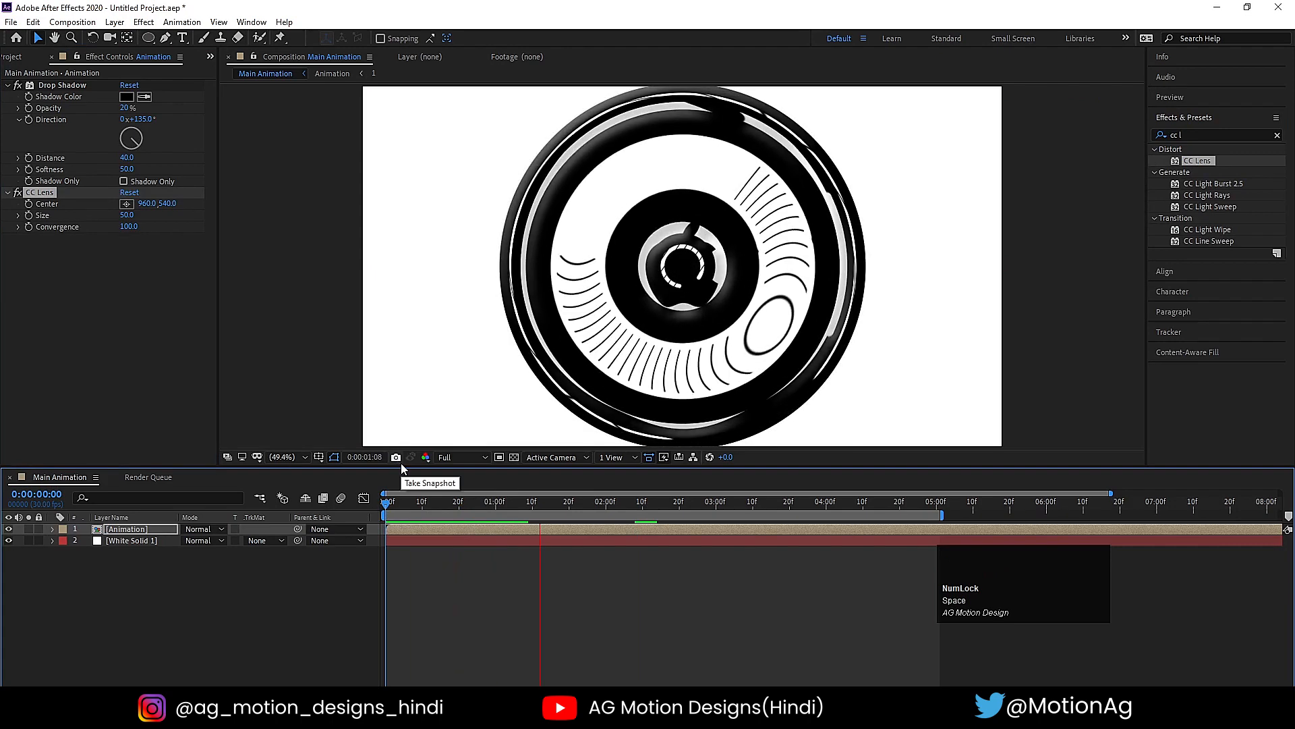
key("space")
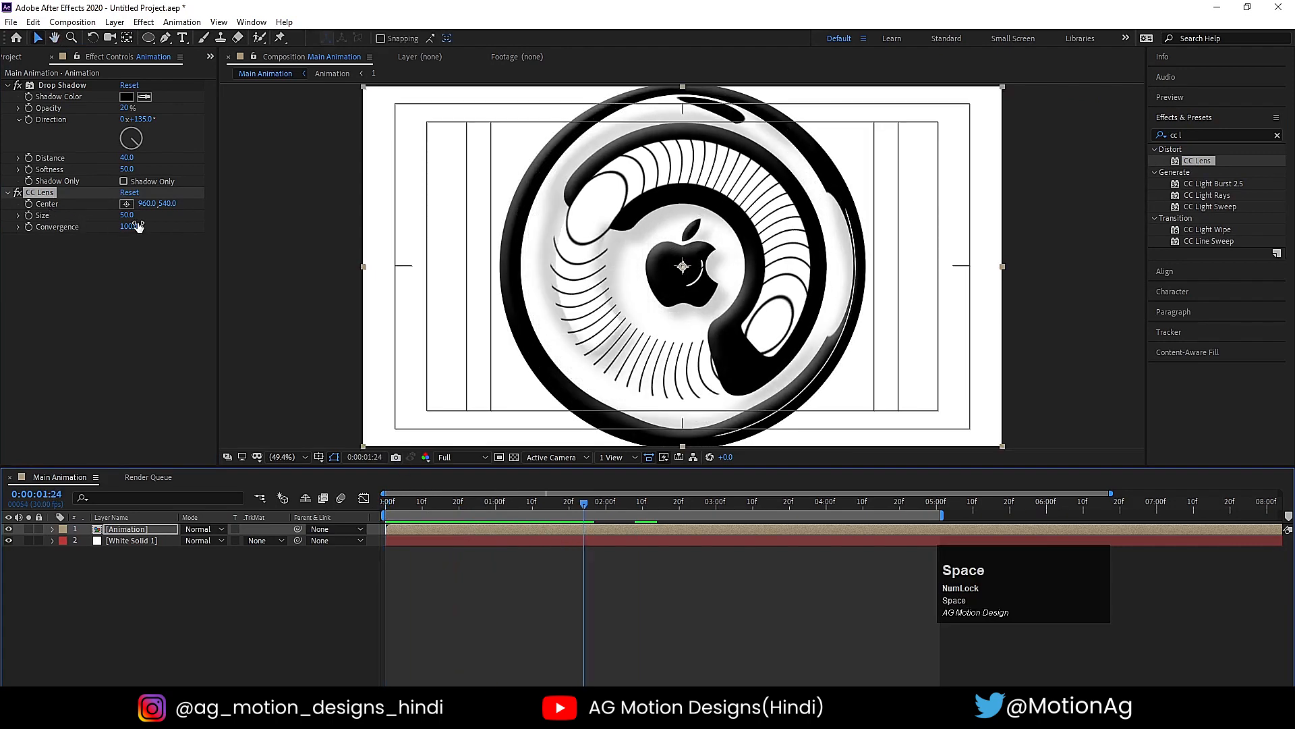
- Try a CC Lens Size of 137 and preview the animation from the start
mouse_move(127, 222)
left_mouse_down()
mouse_move(187, 213)
mouse_move(122, 215)
left_mouse_up()
left_click(384, 515)
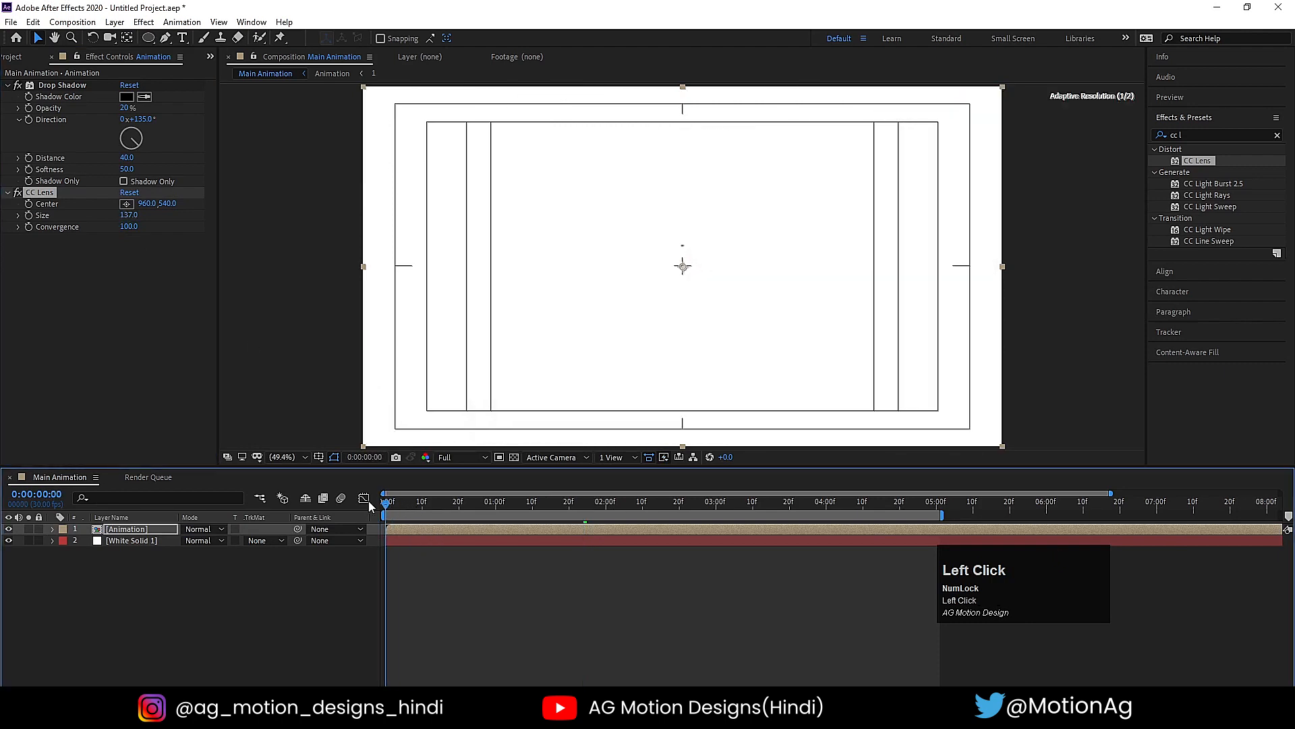
key("space")
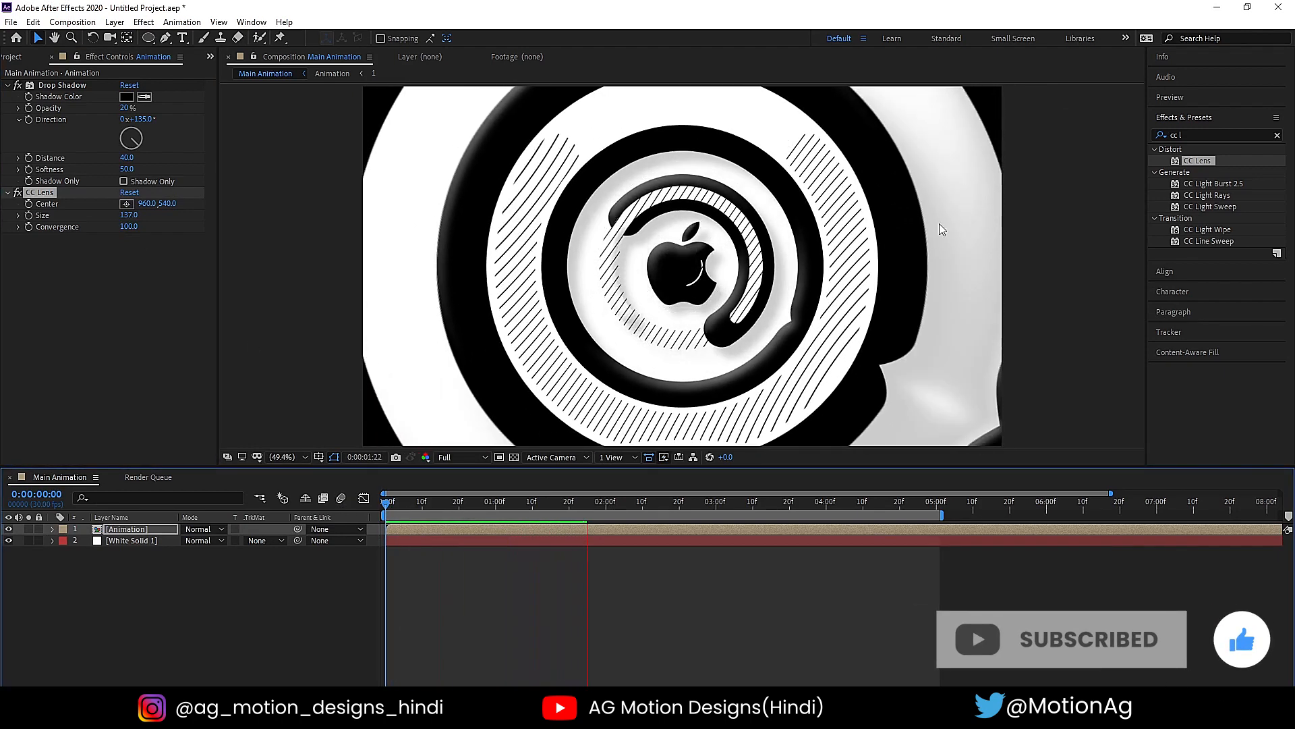
key("space")
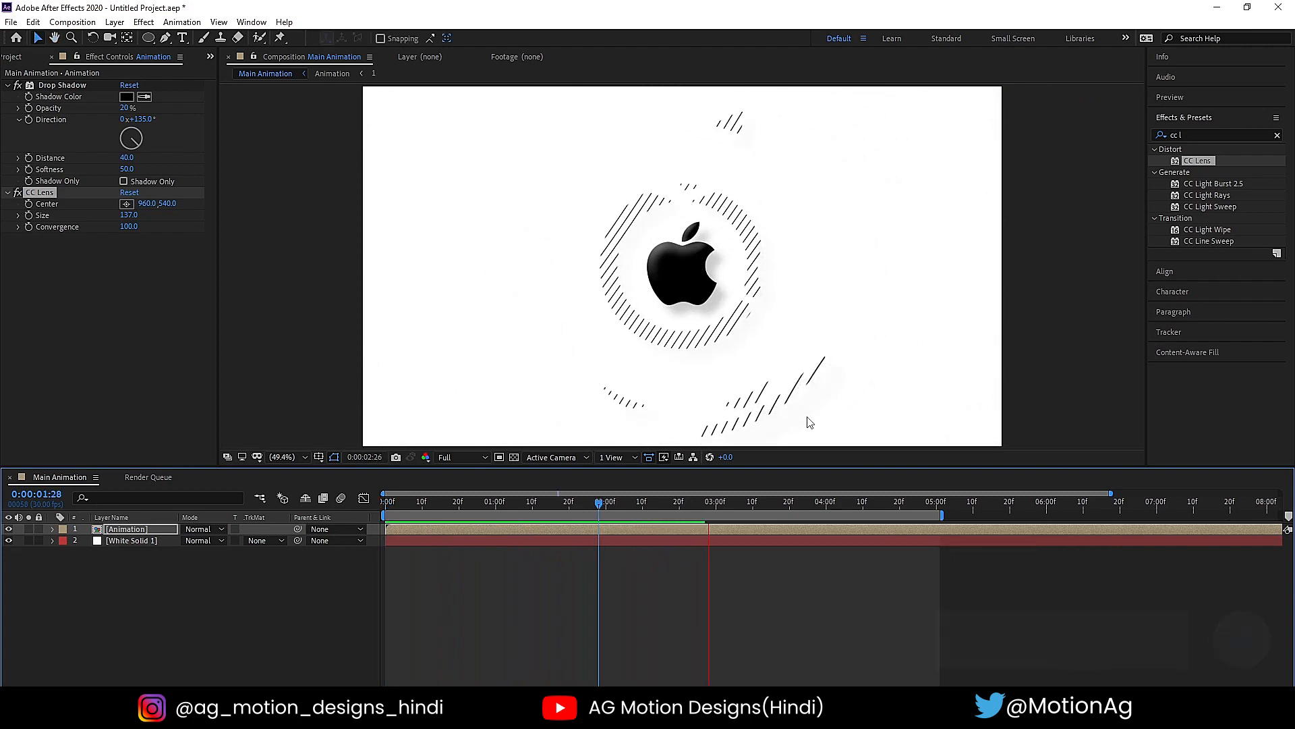
key("space")
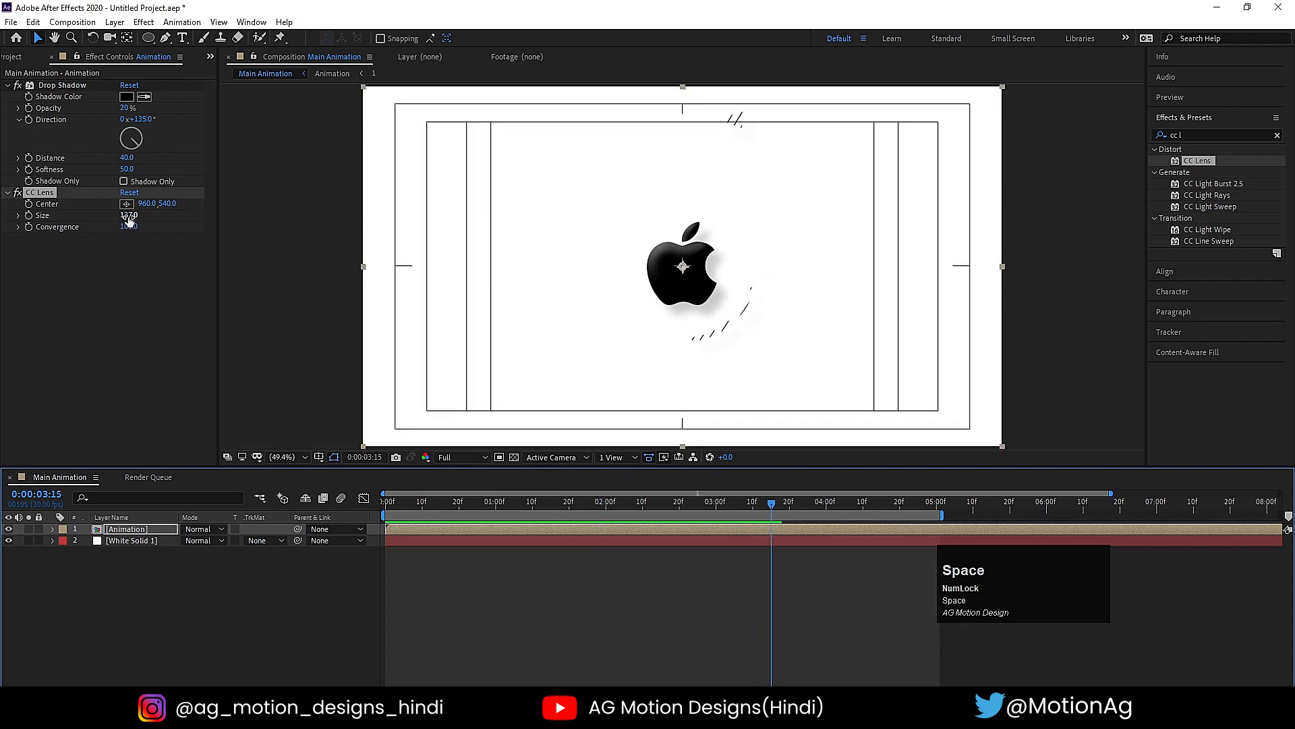
- Set the CC Lens Size to 125 and preview the animation from the start
left_click(129, 215)
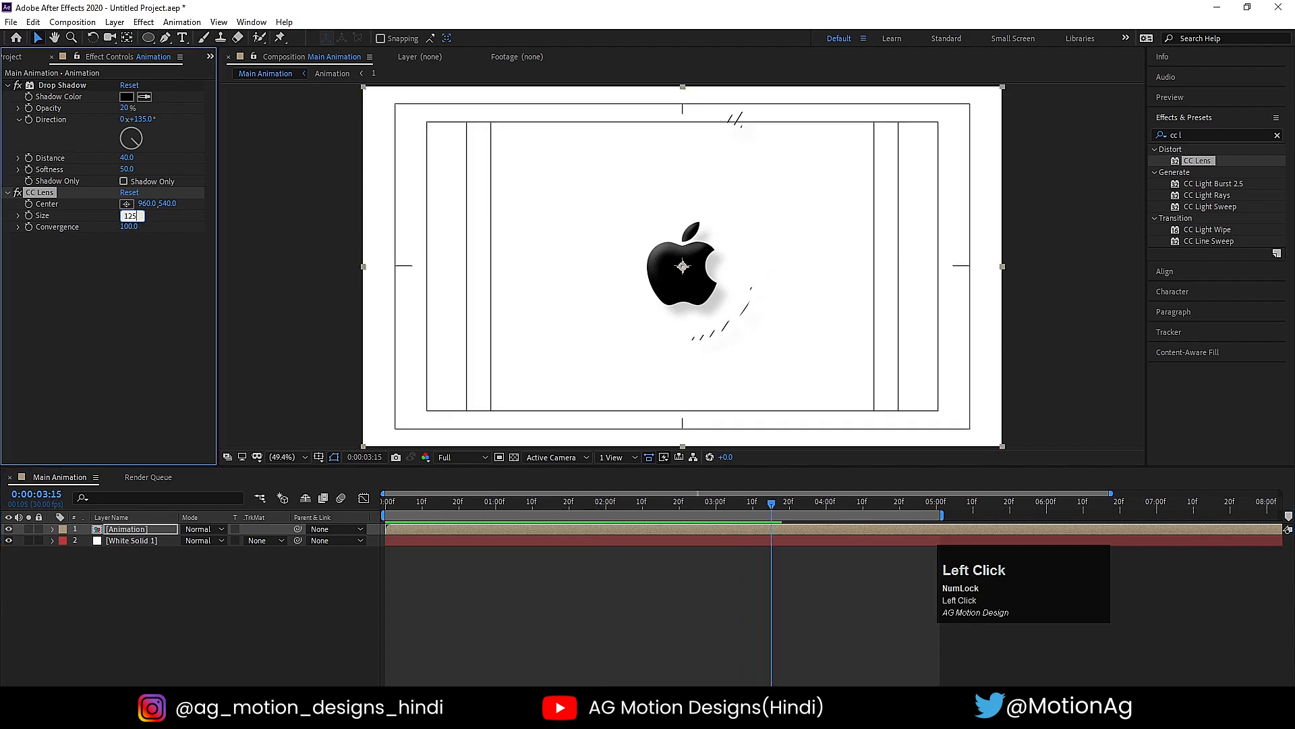
left_click_drag(530, 505, 408, 507)
key("space")
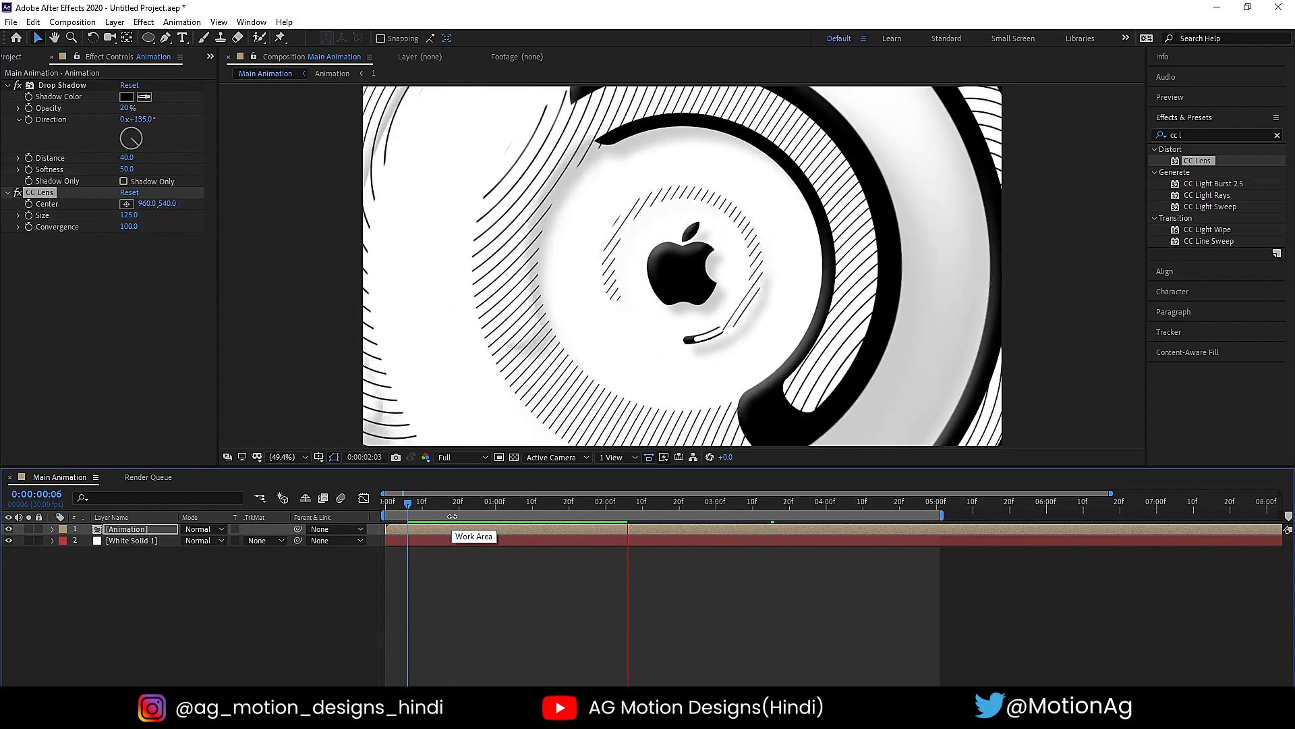
key("space")
left_click(388, 504)
key("space")
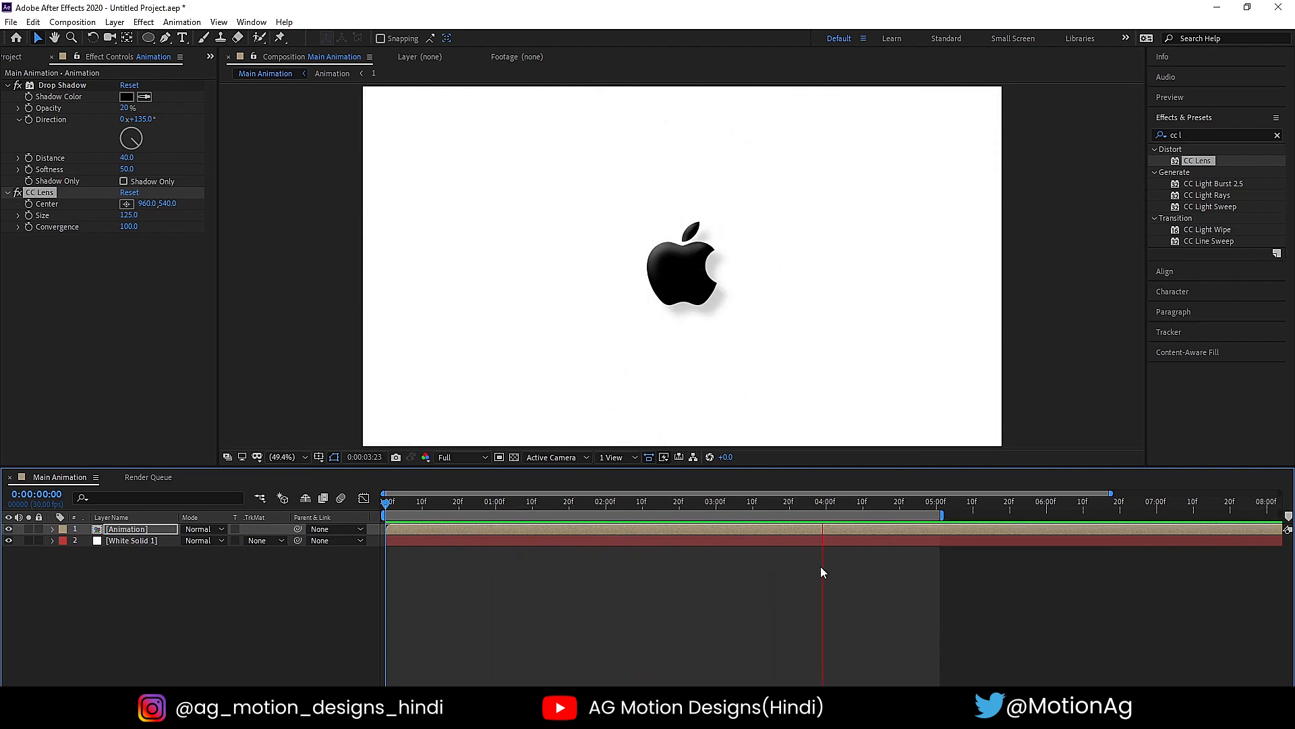
key("space")
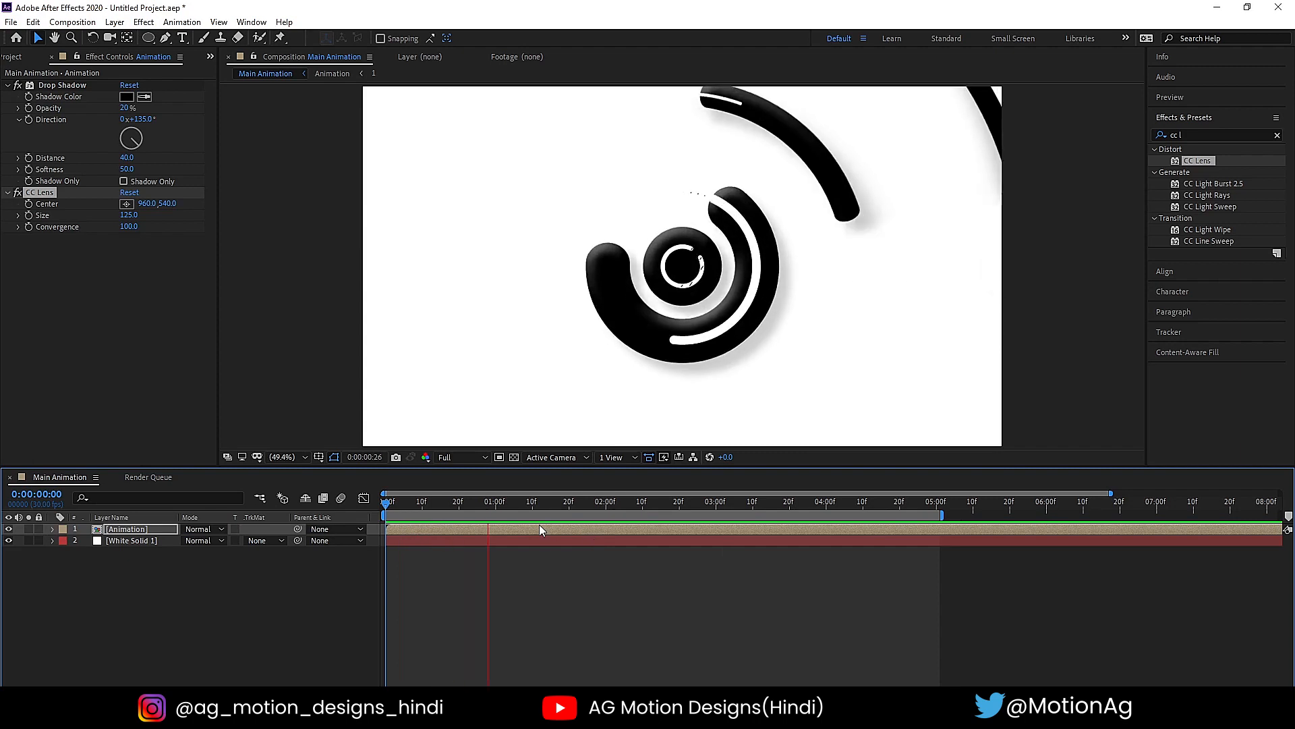
- Keyframe the Animation layer's Scale from 100% at 0:00:00:00 to 110% at 0:00:05:00
left_click(157, 496)
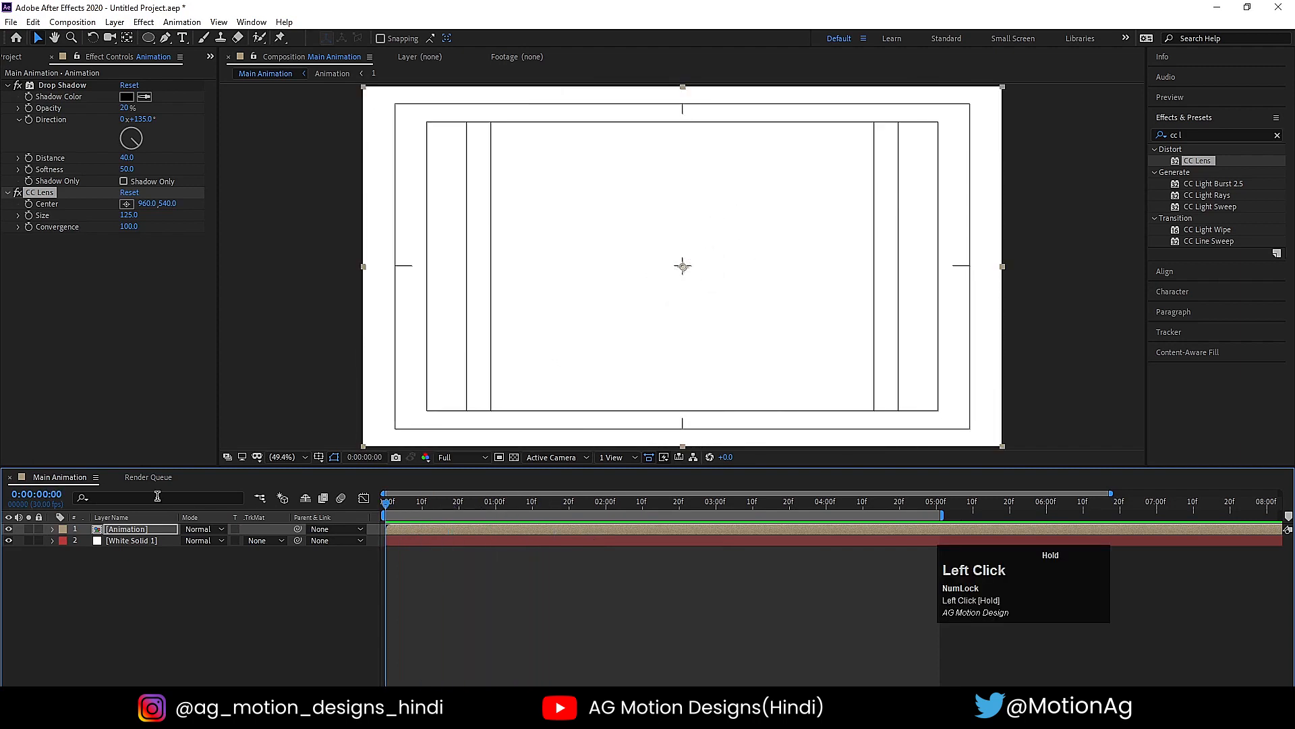
left_click(132, 532)
key("s")
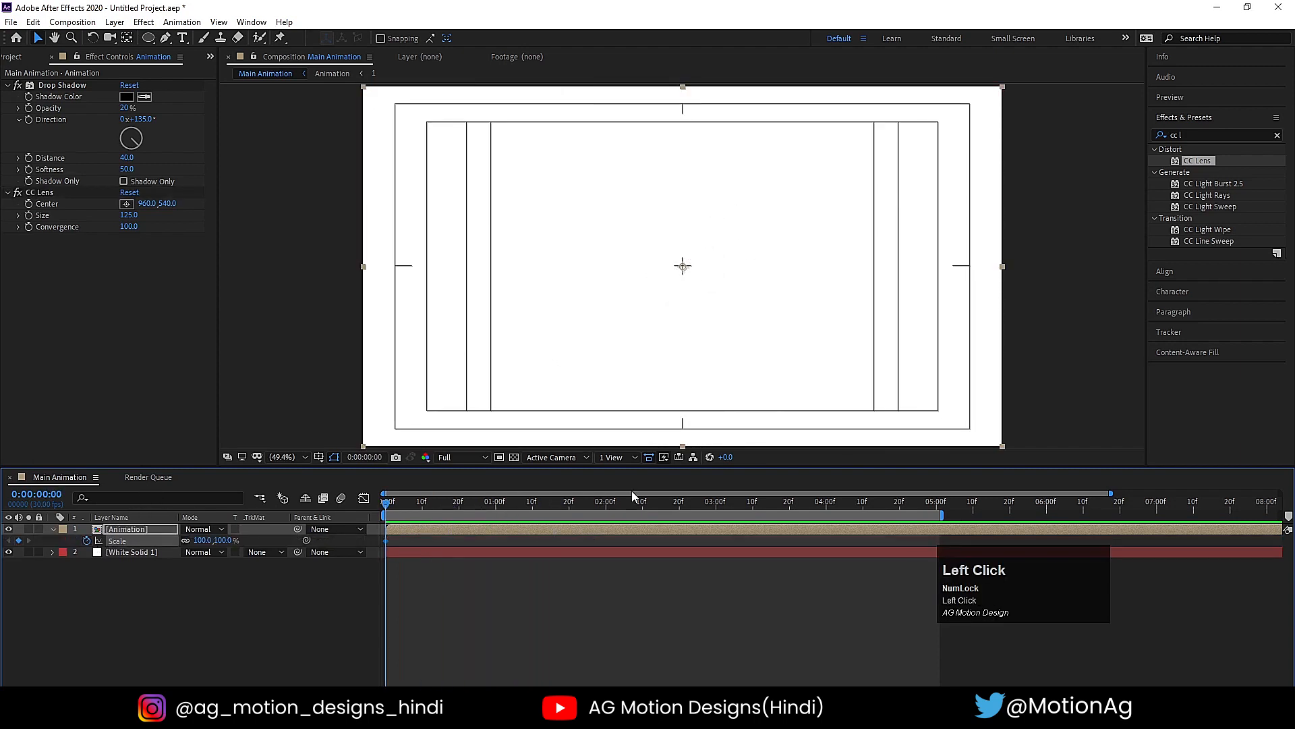
left_click_drag(929, 503, 936, 504)
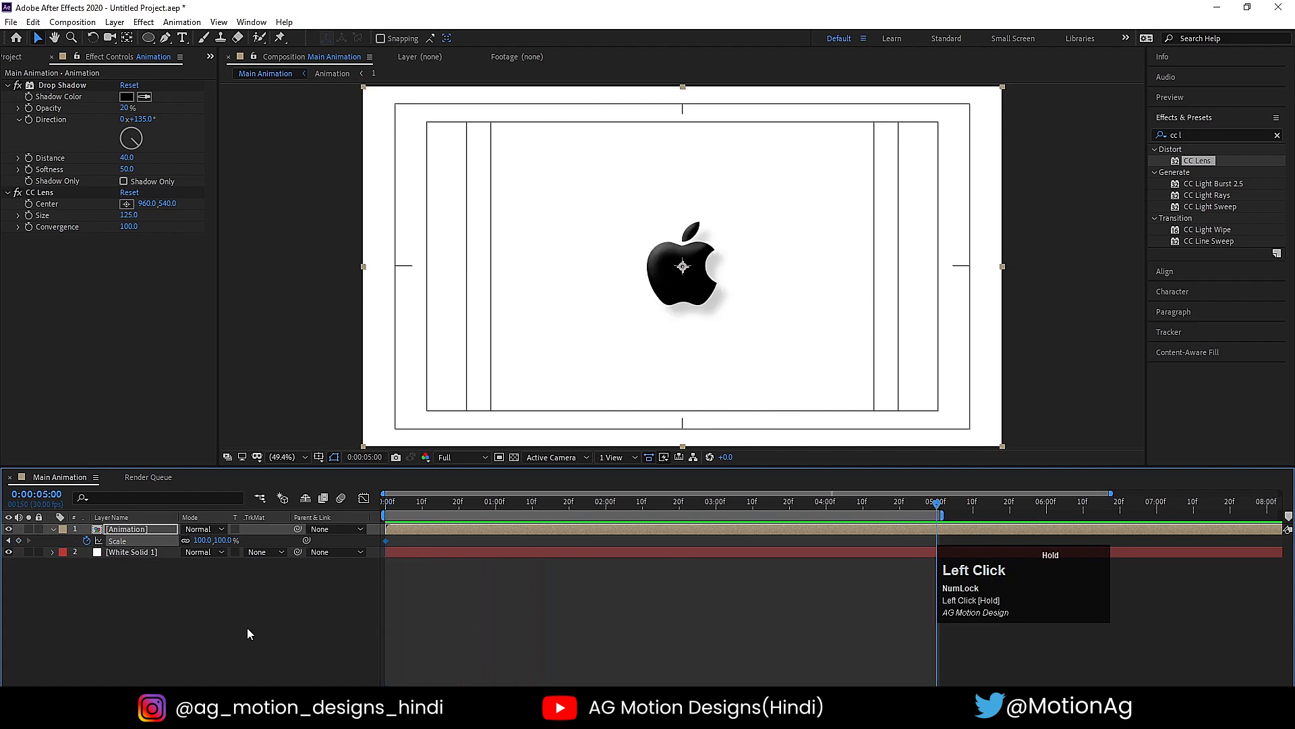
type("110")
key("Return")
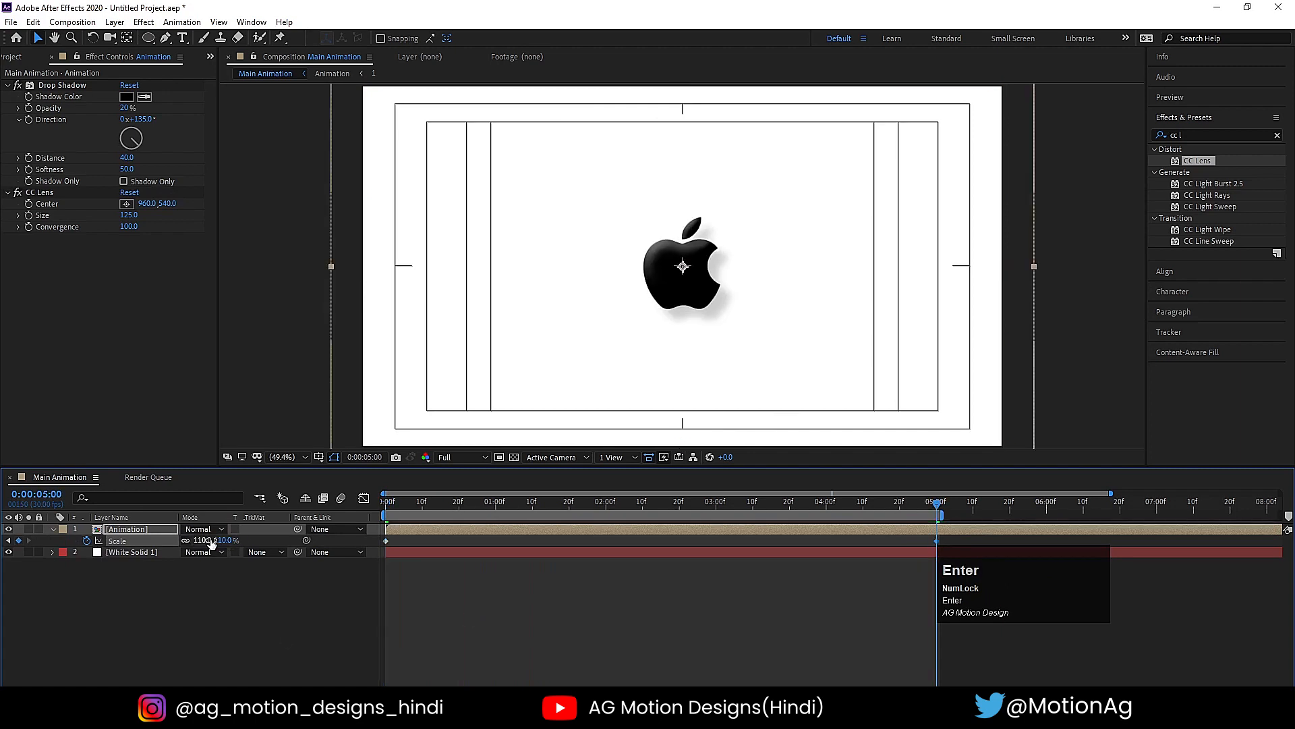
- Preview the Main Animation composition from the start to check the slow scale-up
left_click_drag(405, 512, 386, 511)
key("space")
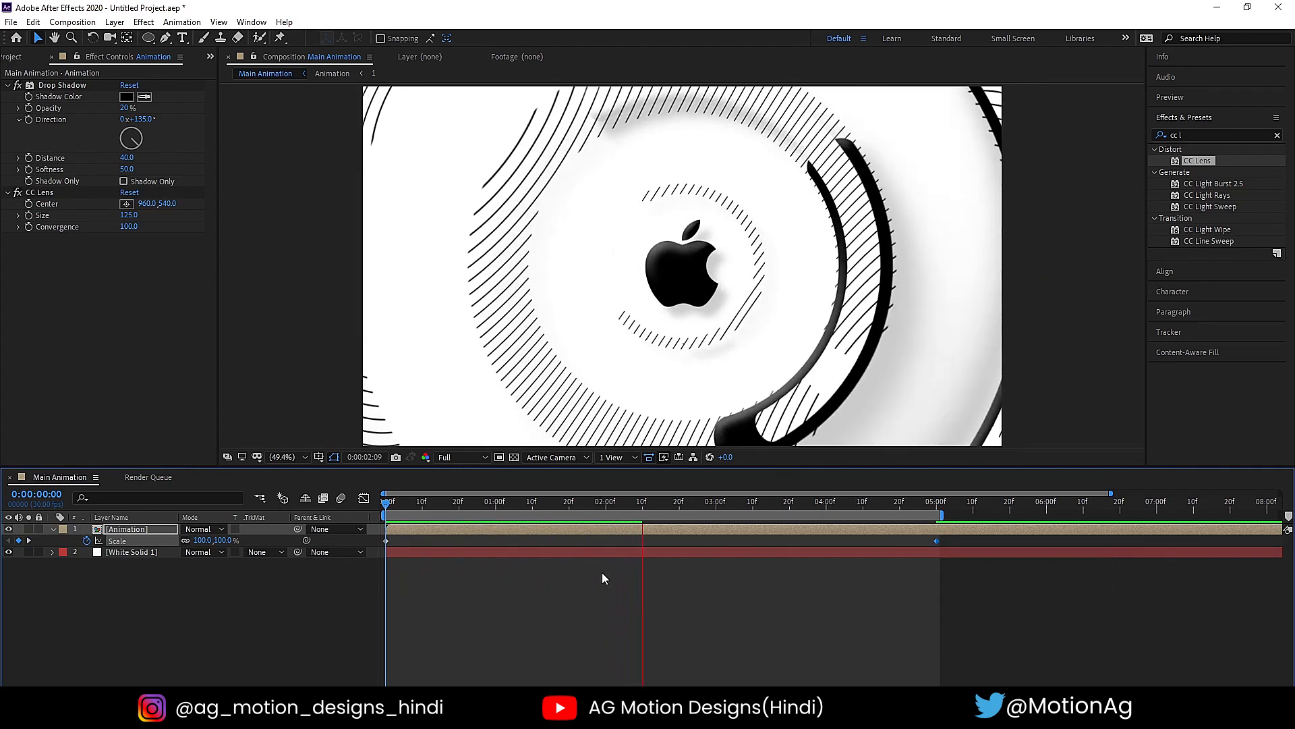
key("space")
key("space")
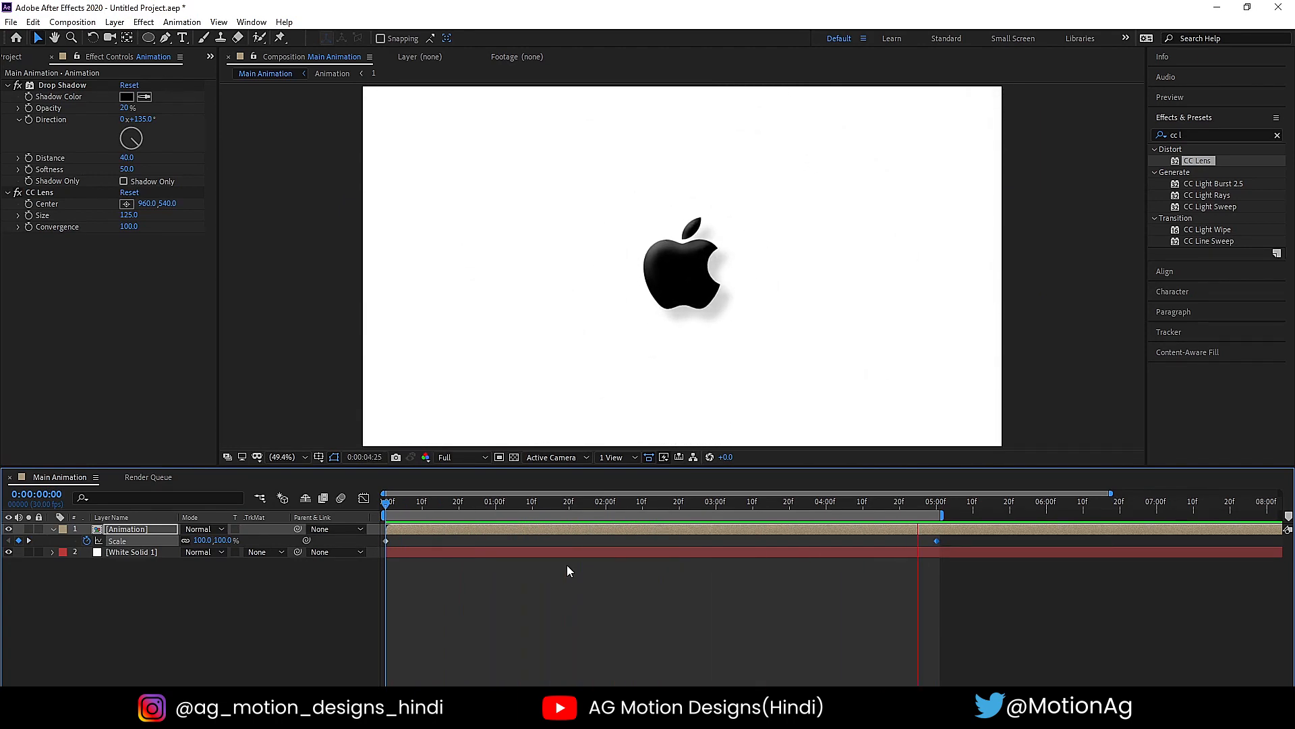
key("space")
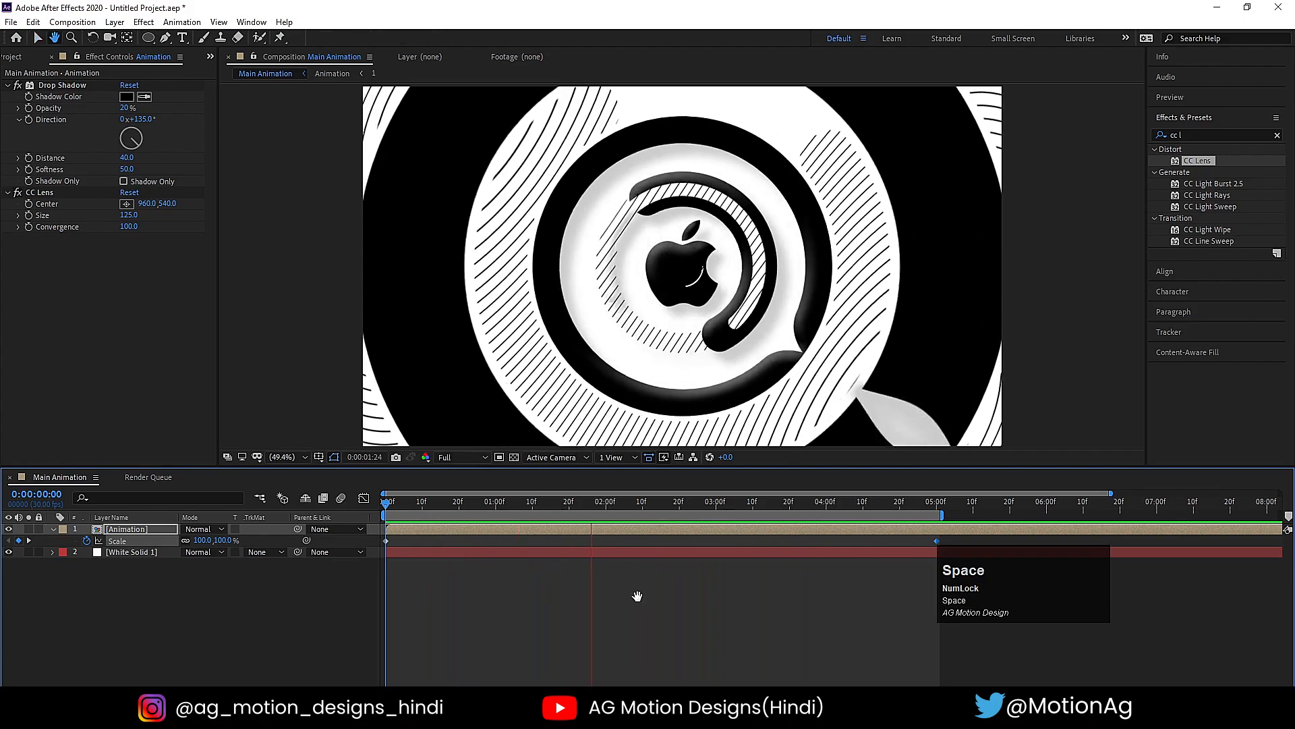